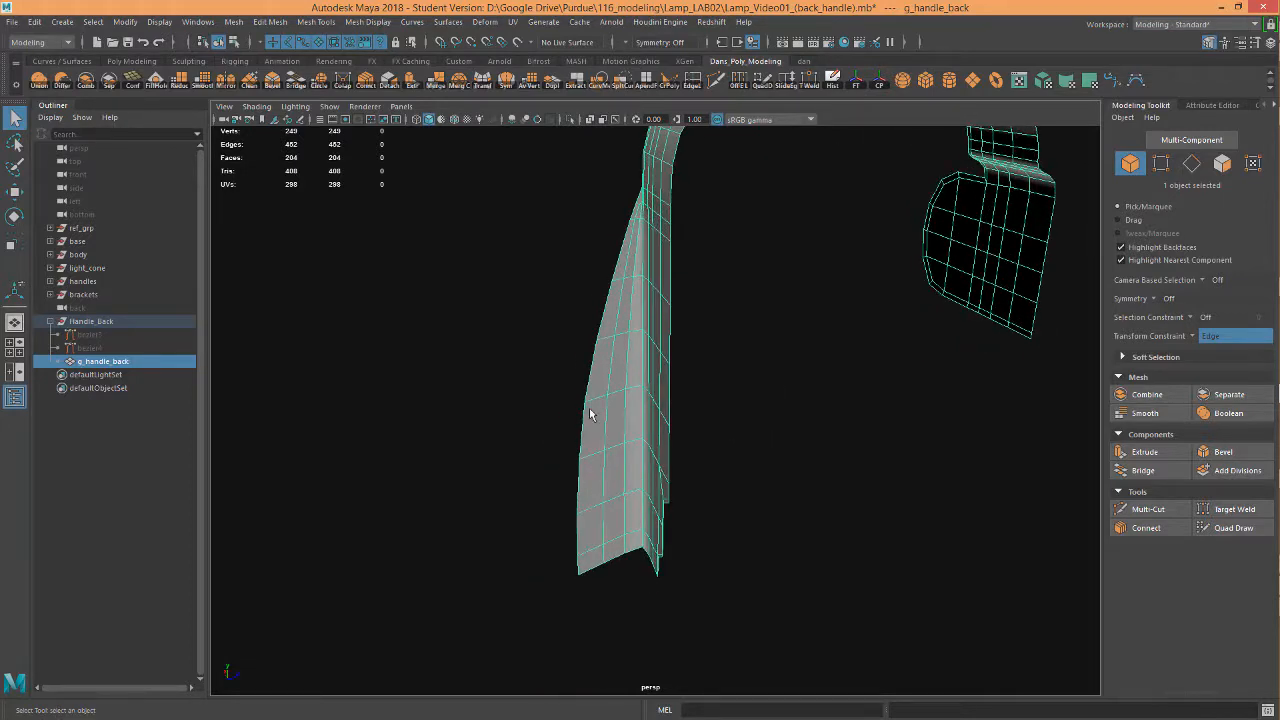
Turn the transform constraint off and select all faces of the back handle mesh
{"action": "left_click_drag", "start_coordinate": [760, 437], "coordinate": [585, 397], "text": "alt"}
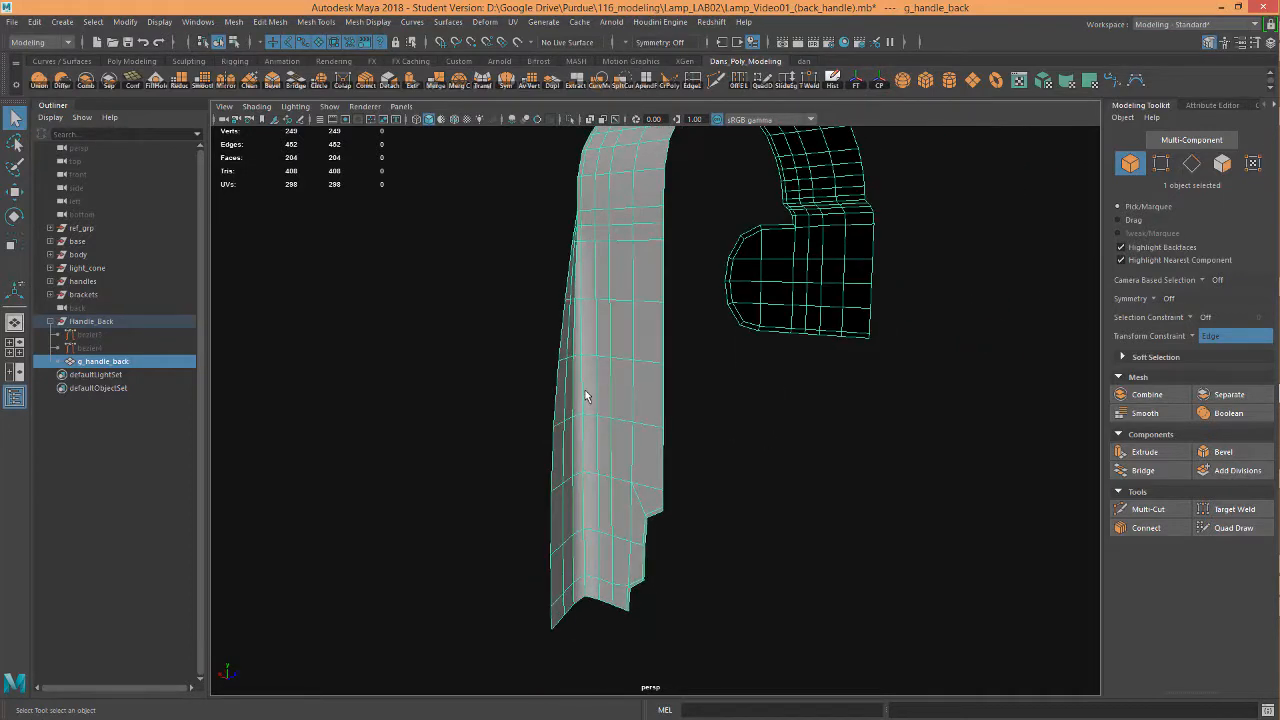
{"action": "left_click", "coordinate": [1196, 341]}
{"action": "left_click", "coordinate": [1199, 343]}
{"action": "right_click_drag", "start_coordinate": [620, 358], "coordinate": [626, 357]}
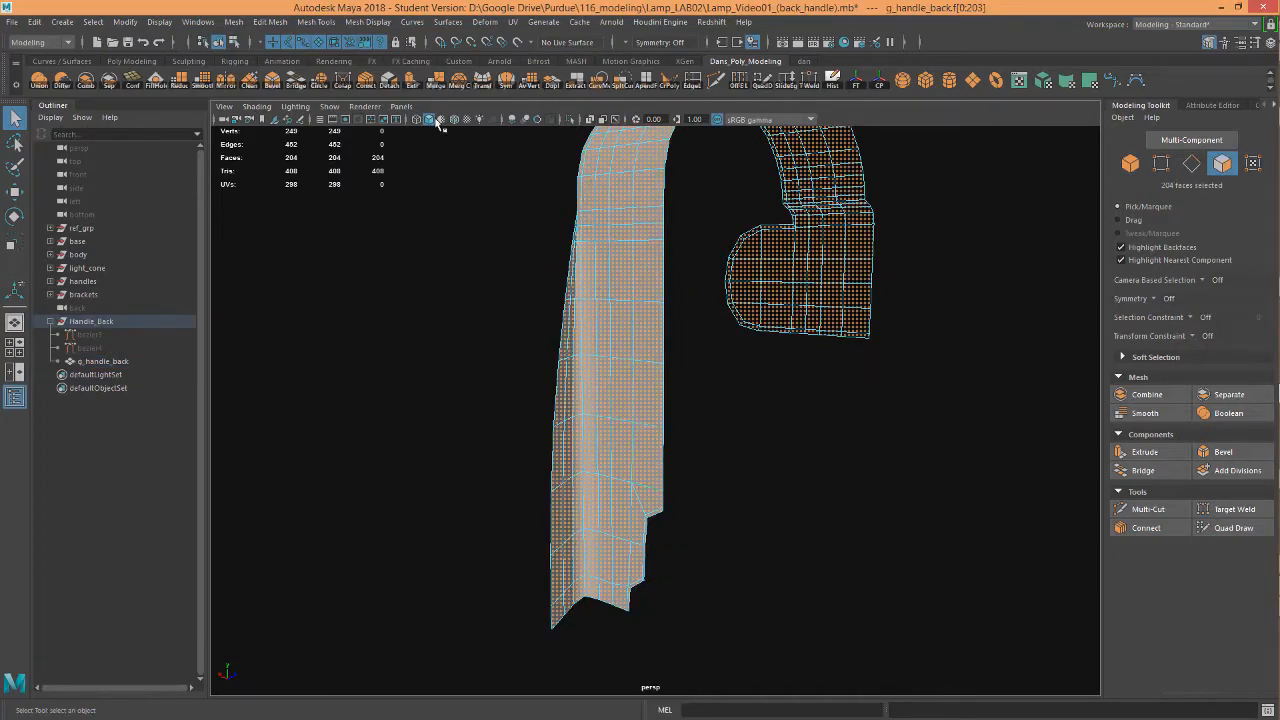
Try extruding all the handle's faces with a Local Translate Z of about 0.05 and examine the fold between strap and wing
{"action": "left_click", "coordinate": [421, 88]}
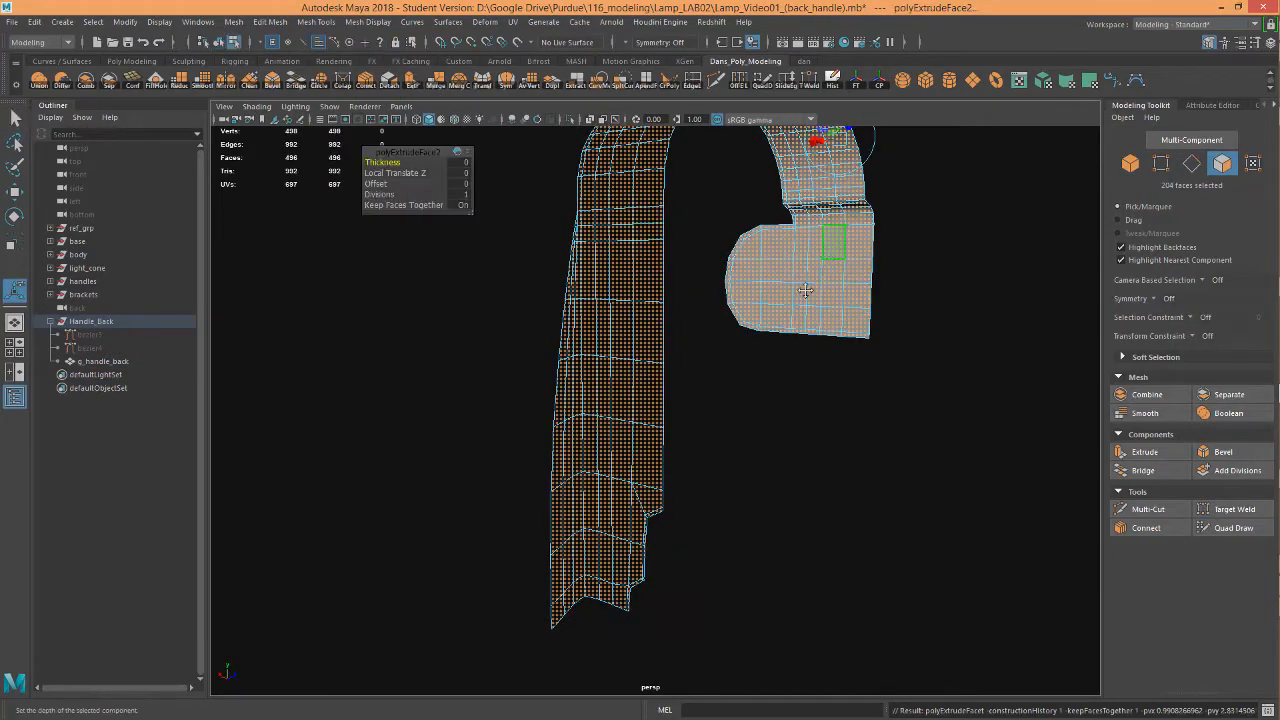
{"action": "left_click_drag", "start_coordinate": [805, 285], "coordinate": [739, 264], "text": "alt"}
{"action": "left_click_drag", "start_coordinate": [357, 410], "coordinate": [457, 429], "text": "alt"}
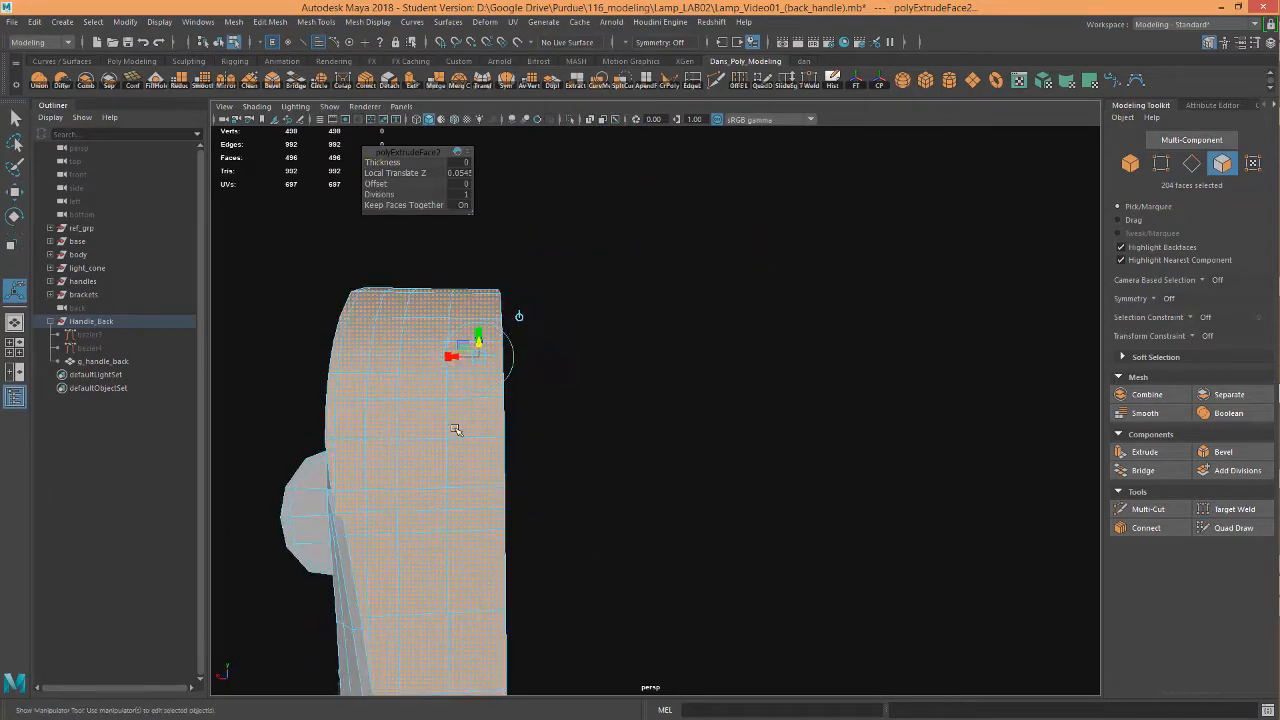
{"action": "middle_click_drag", "start_coordinate": [457, 429], "coordinate": [540, 328], "text": "alt"}
{"action": "right_click_drag", "start_coordinate": [343, 383], "coordinate": [434, 360], "text": "alt"}
{"action": "mouse_move", "coordinate": [434, 360]}
{"action": "left_mouse_down", "text": "alt"}
{"action": "mouse_move", "coordinate": [494, 361]}
{"action": "mouse_move", "coordinate": [451, 371]}
{"action": "left_mouse_up", "text": "alt"}
{"action": "left_click_drag", "start_coordinate": [544, 424], "coordinate": [686, 357], "text": "alt"}
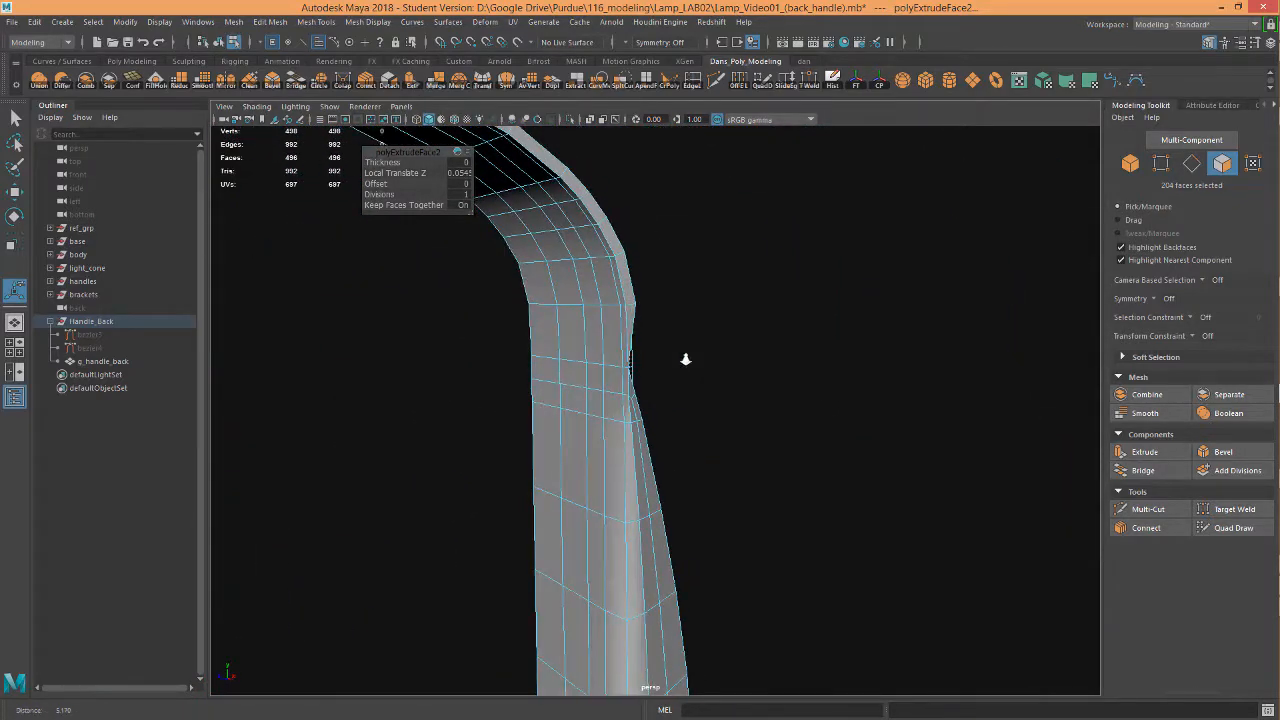
{"action": "right_click_drag", "start_coordinate": [686, 357], "coordinate": [788, 369], "text": "alt"}
{"action": "left_click_drag", "start_coordinate": [618, 393], "coordinate": [431, 322], "text": "alt"}
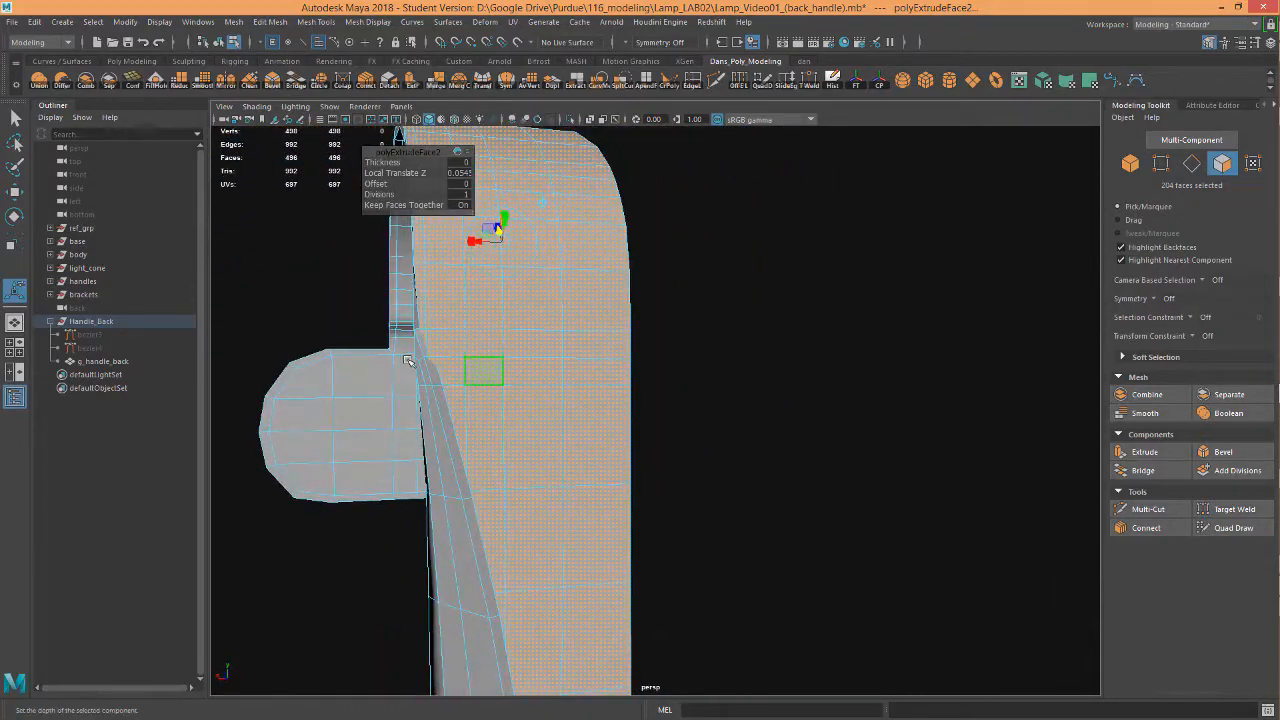
{"action": "left_click_drag", "start_coordinate": [526, 380], "coordinate": [658, 419], "text": "alt"}
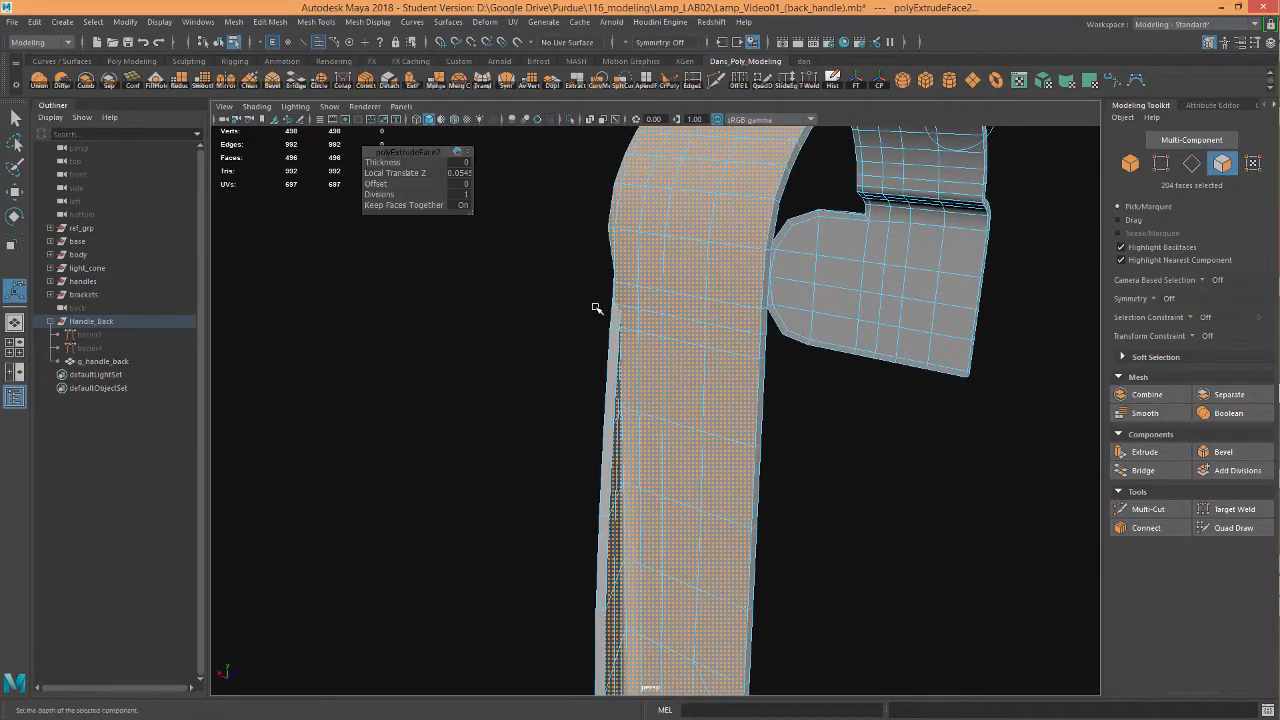
Undo the Local Translate Z extrusion and the selection of all faces
{"action": "key", "text": "ctrl+z"}
{"action": "key", "text": "ctrl+z"}
{"action": "key", "text": "ctrl+z"}
{"action": "key", "text": "ctrl+z"}
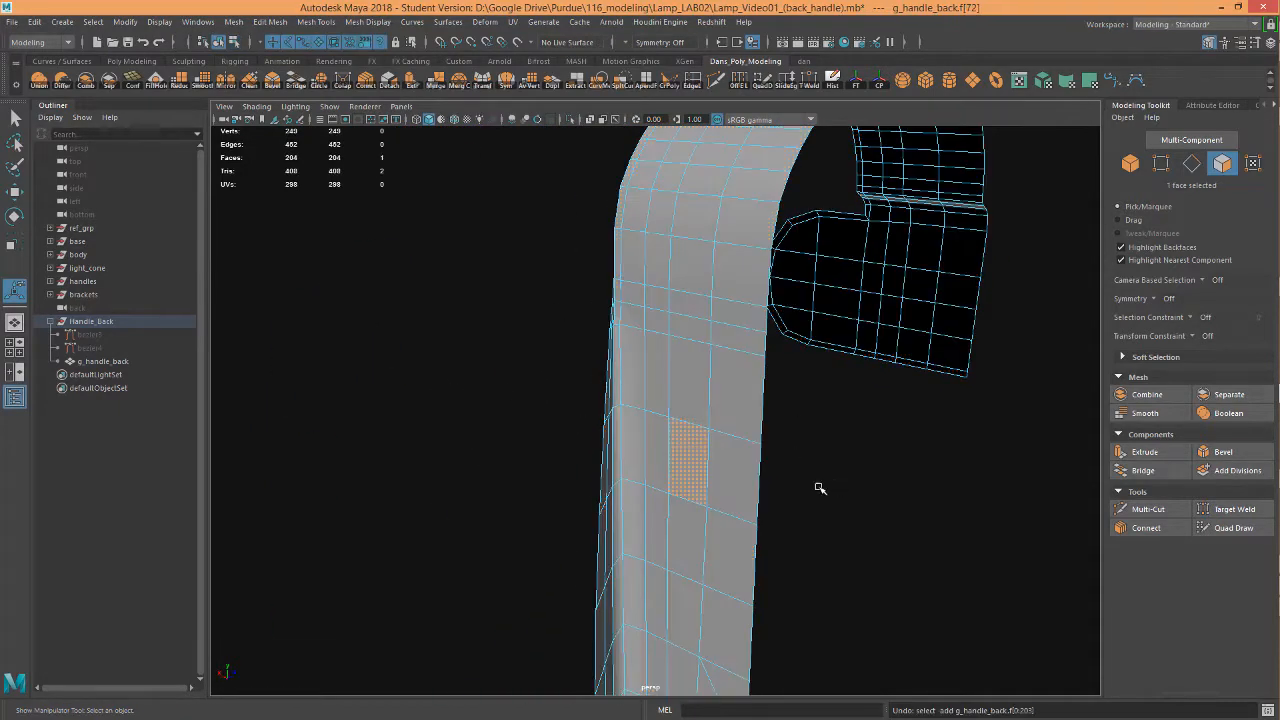
Select all faces of the back handle again and try extruding them with a thickness of 0.1
{"action": "left_click_drag", "start_coordinate": [820, 488], "coordinate": [762, 380], "text": "alt"}
{"action": "left_click", "coordinate": [768, 245]}
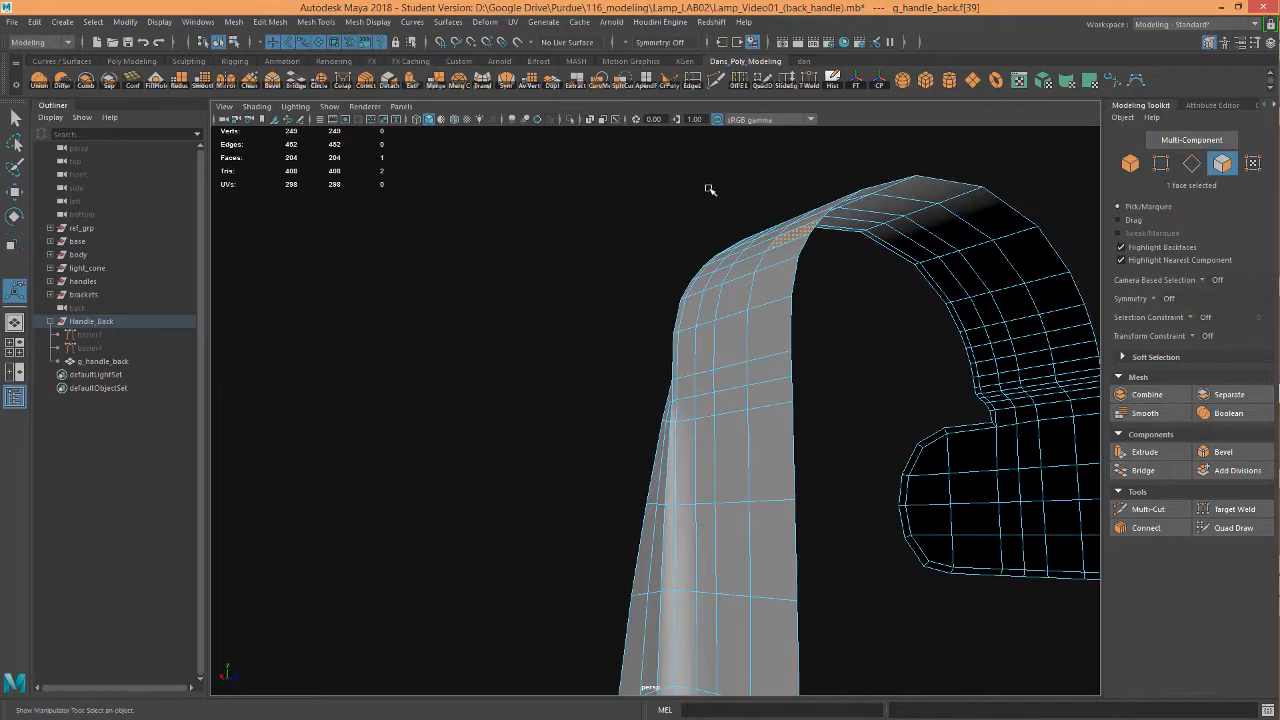
{"action": "left_click_drag", "start_coordinate": [759, 473], "coordinate": [720, 400], "text": "alt"}
{"action": "left_click", "coordinate": [716, 615]}
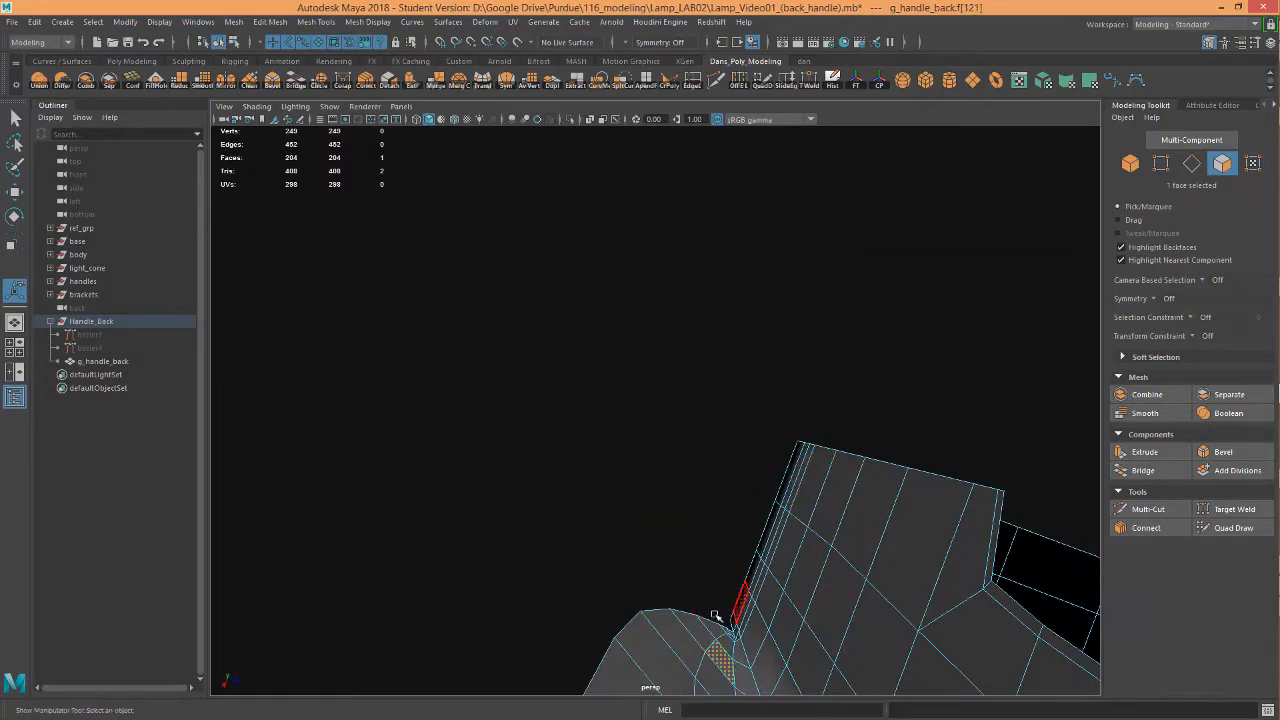
{"action": "left_click_drag", "start_coordinate": [749, 585], "coordinate": [784, 612], "text": "alt"}
{"action": "left_click_drag", "start_coordinate": [795, 560], "coordinate": [737, 503], "text": "alt"}
{"action": "double_click", "coordinate": [748, 424]}
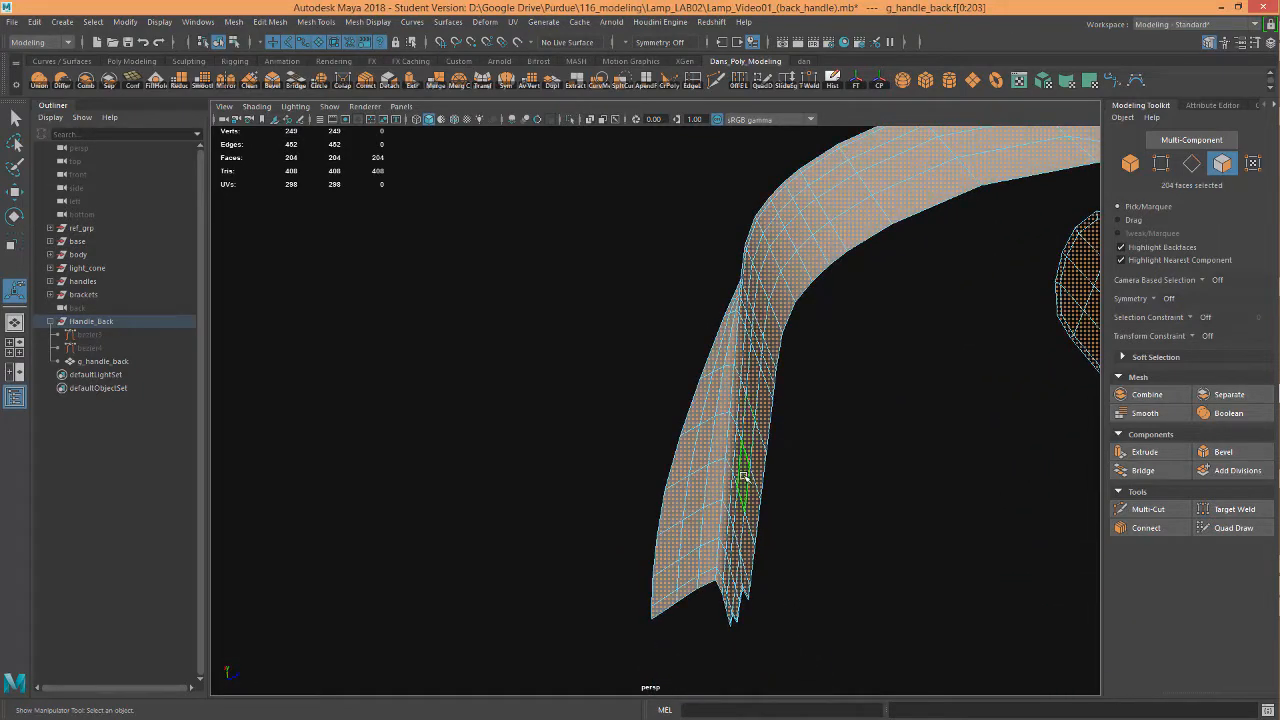
{"action": "middle_click_drag", "start_coordinate": [632, 284], "coordinate": [575, 340], "text": "alt"}
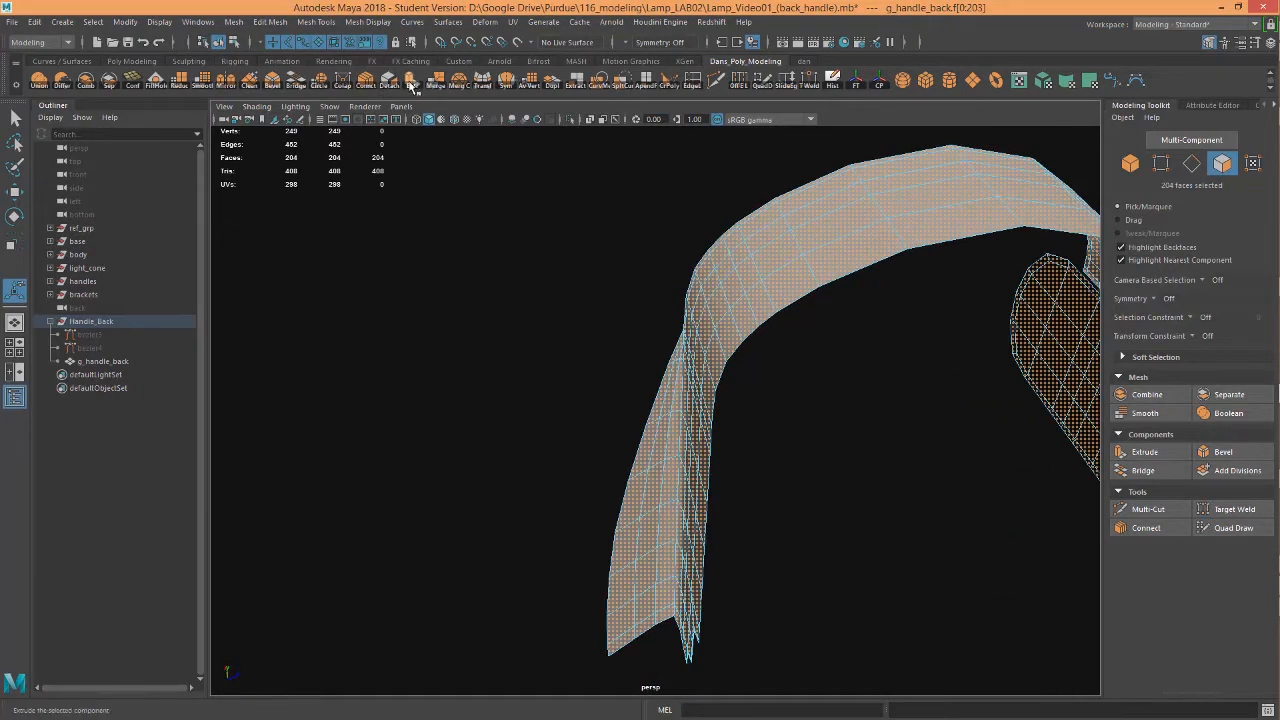
{"action": "left_click", "coordinate": [414, 84]}
{"action": "left_click_drag", "start_coordinate": [397, 162], "coordinate": [402, 162]}
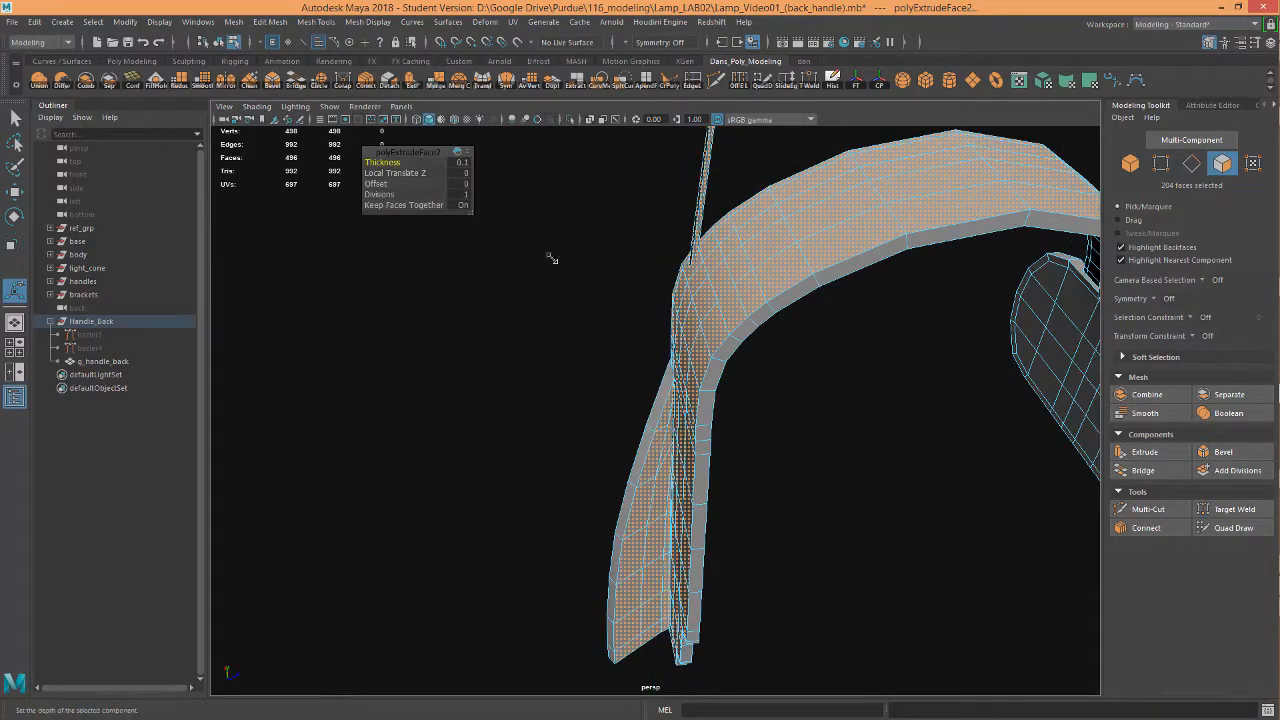
{"action": "left_click_drag", "start_coordinate": [679, 316], "coordinate": [763, 343], "text": "alt"}
{"action": "right_click_drag", "start_coordinate": [763, 343], "coordinate": [628, 508], "text": "alt"}
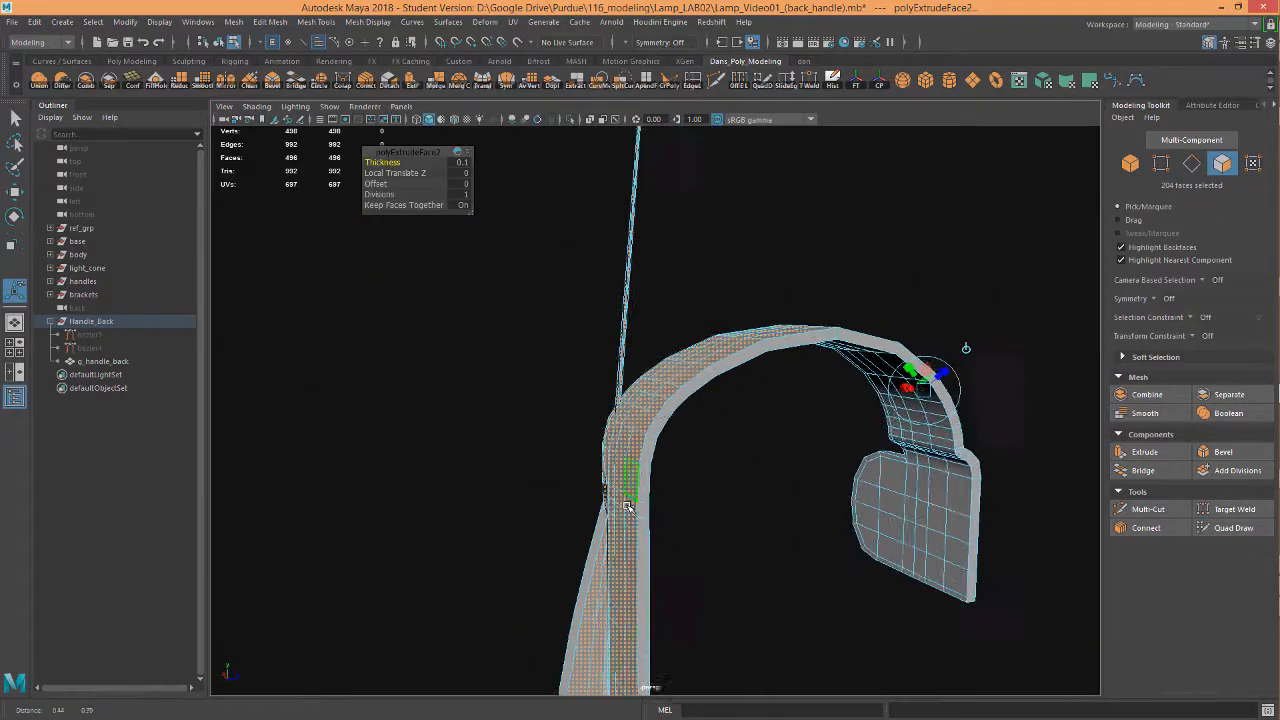
Undo the 0.1 thickness extrusion and return the back handle to object selection
{"action": "key", "text": "ctrl+z"}
{"action": "key", "text": "ctrl+z"}
{"action": "key", "text": "ctrl+z"}
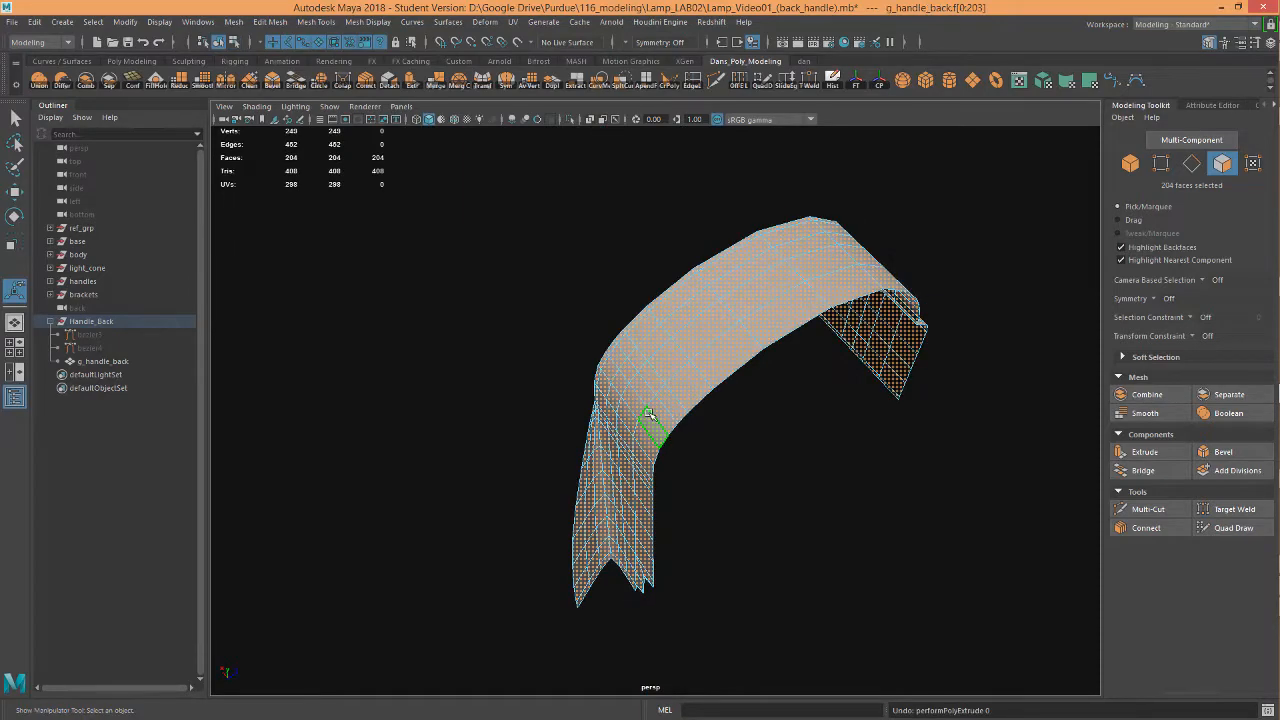
{"action": "left_click_drag", "start_coordinate": [635, 405], "coordinate": [624, 377], "text": "alt"}
{"action": "left_click_drag", "start_coordinate": [737, 395], "coordinate": [643, 479], "text": "alt"}
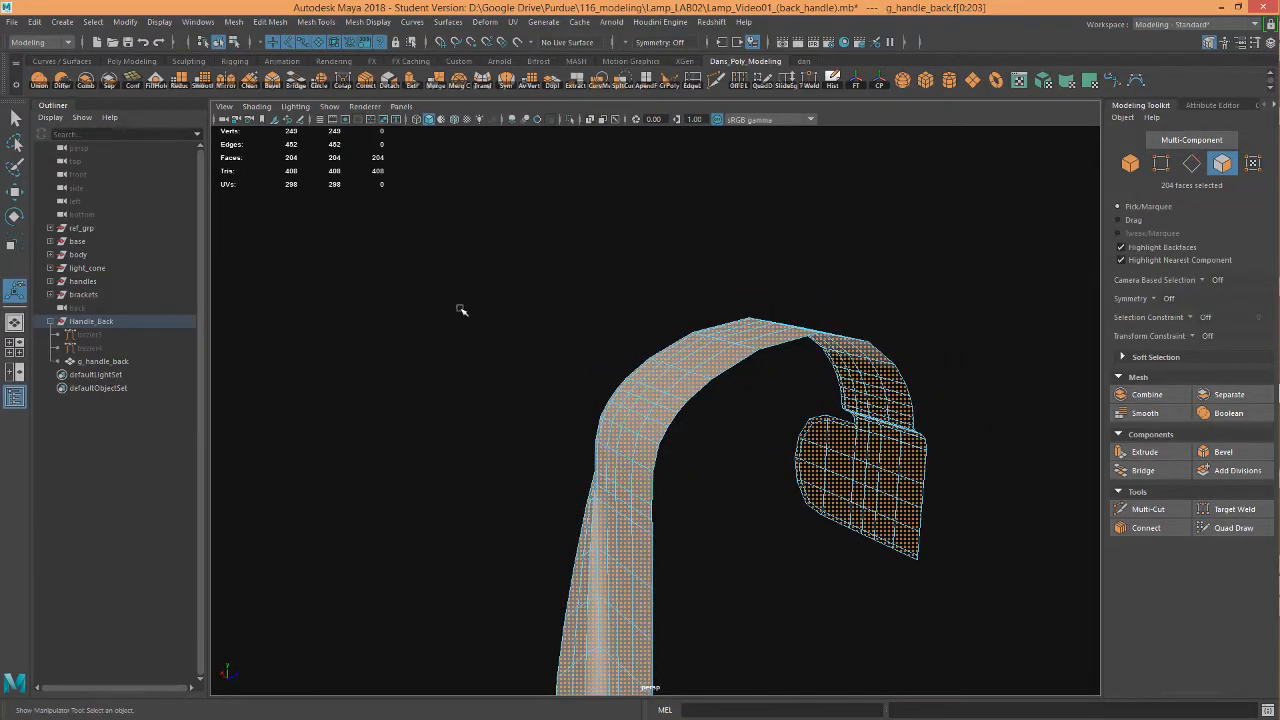
{"action": "left_click_drag", "start_coordinate": [734, 449], "coordinate": [643, 345], "text": "alt"}
{"action": "right_click_drag", "start_coordinate": [643, 345], "coordinate": [688, 338]}
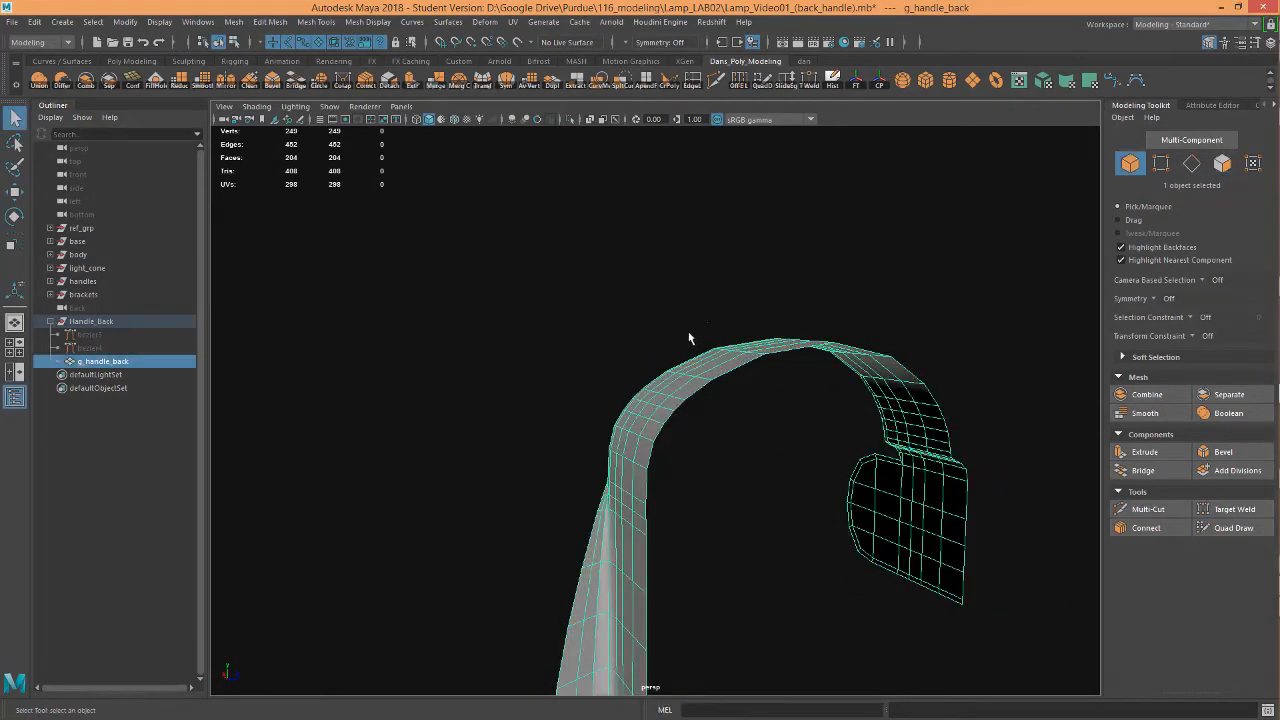
Check the selected back handle for problem geometry with a Cleanup that selects matching polygons
{"action": "left_click", "coordinate": [691, 396]}
{"action": "left_click", "coordinate": [683, 391]}
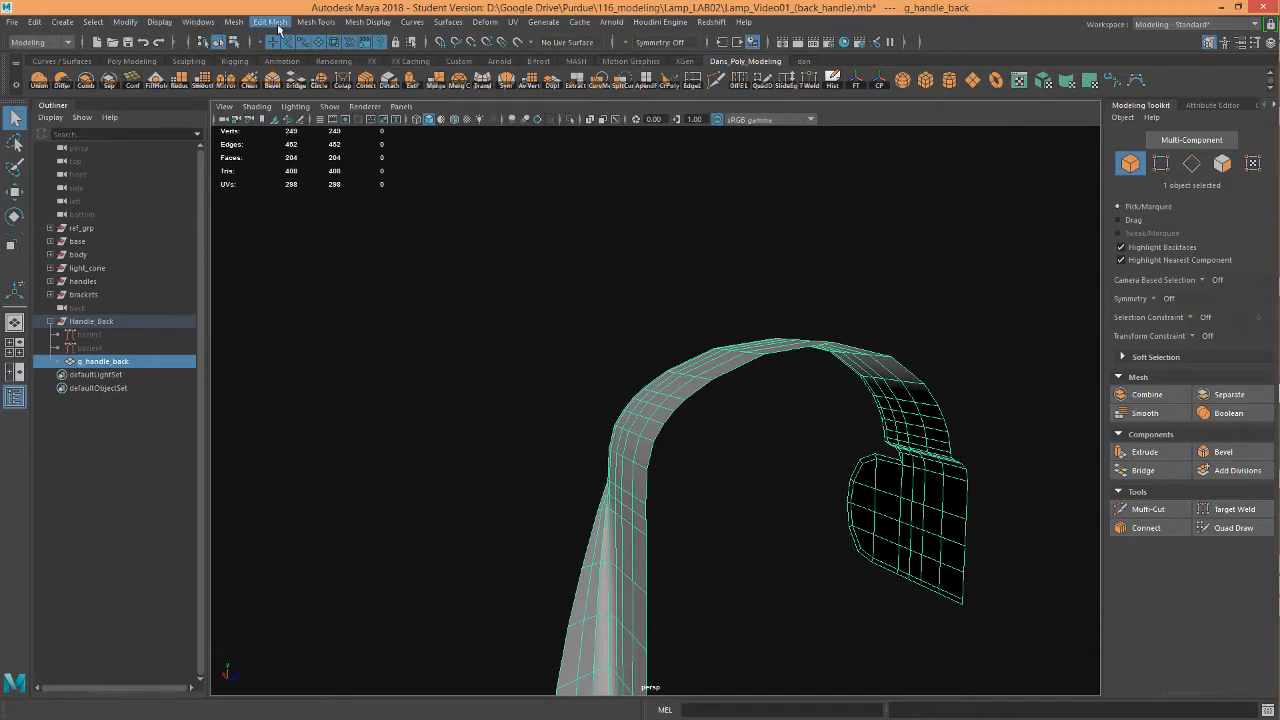
{"action": "left_click", "coordinate": [236, 22]}
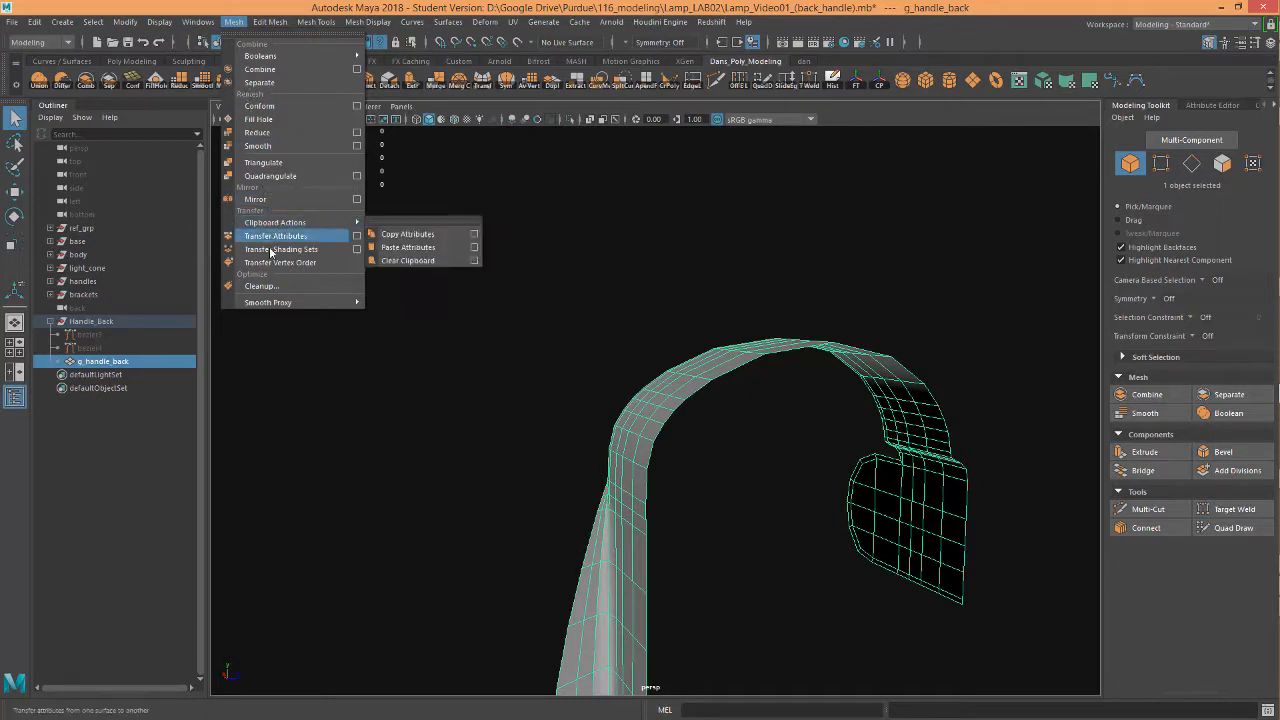
{"action": "left_click", "coordinate": [261, 286]}
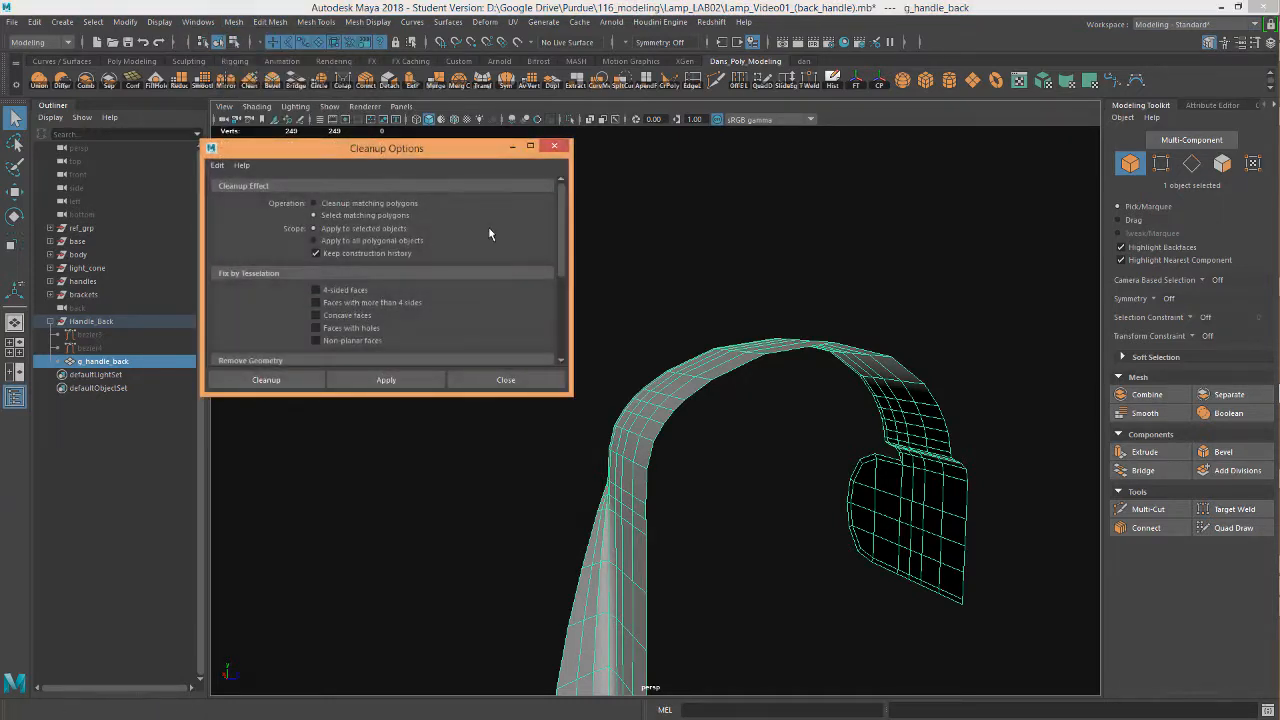
{"action": "left_click", "coordinate": [389, 383]}
{"action": "left_click_drag", "start_coordinate": [657, 437], "coordinate": [590, 380], "text": "alt"}
{"action": "left_click", "coordinate": [506, 380]}
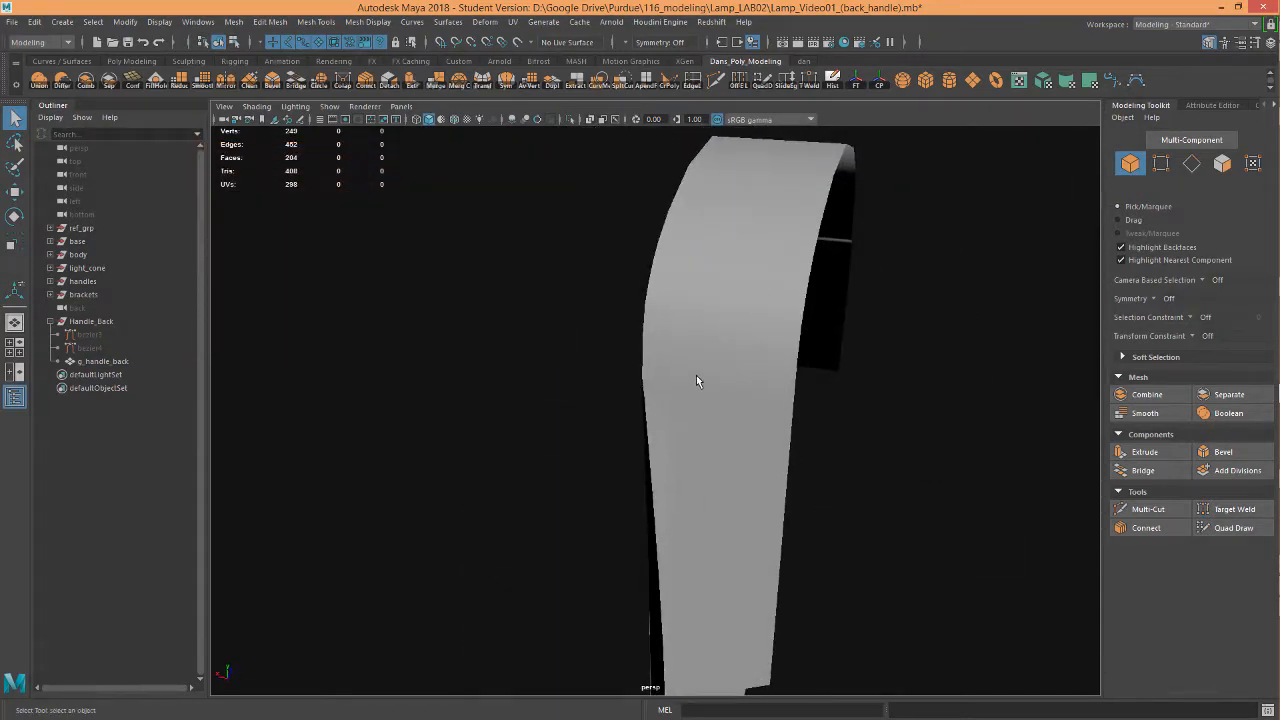
Select the faces of the side wing that branches off the back handle's long strap
{"action": "left_click", "coordinate": [700, 417]}
{"action": "left_click_drag", "start_coordinate": [700, 417], "coordinate": [572, 270], "text": "alt"}
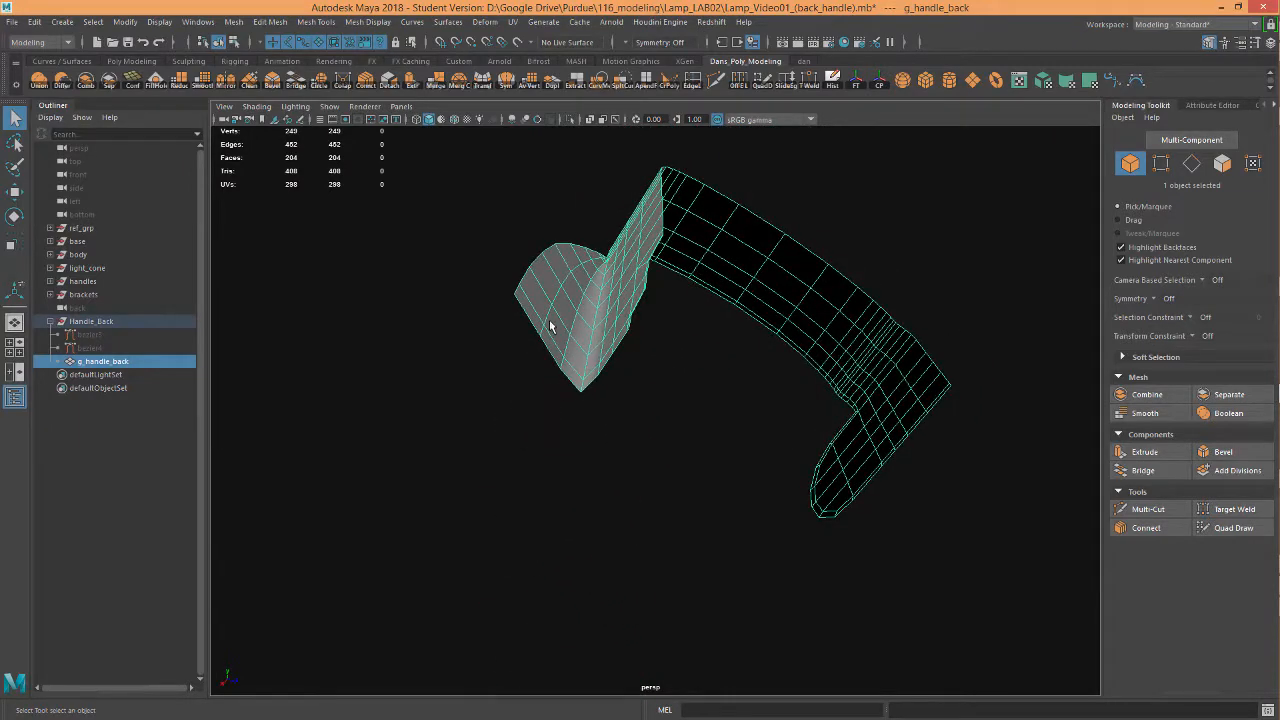
{"action": "right_click_drag", "start_coordinate": [549, 326], "coordinate": [585, 365]}
{"action": "left_click_drag", "start_coordinate": [467, 226], "coordinate": [520, 243]}
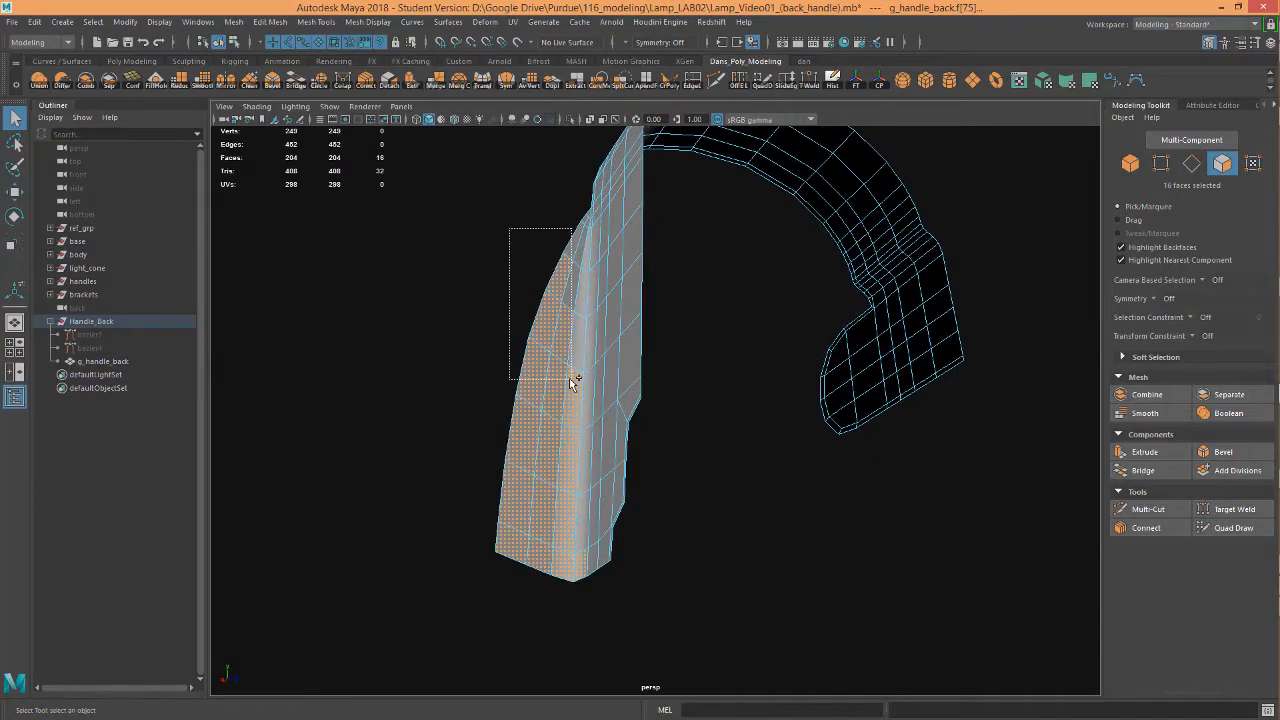
{"action": "left_click_drag", "start_coordinate": [569, 378], "coordinate": [509, 356], "text": "shift"}
Add the two remaining small faces at the wing's upper tip, beside the fold, to the face selection
{"action": "scroll", "coordinate": [482, 251], "scroll_direction": "up", "scroll_amount": 5}
{"action": "left_click_drag", "start_coordinate": [484, 246], "coordinate": [523, 271], "text": "alt"}
{"action": "left_click_drag", "start_coordinate": [699, 400], "coordinate": [409, 399], "text": "alt"}
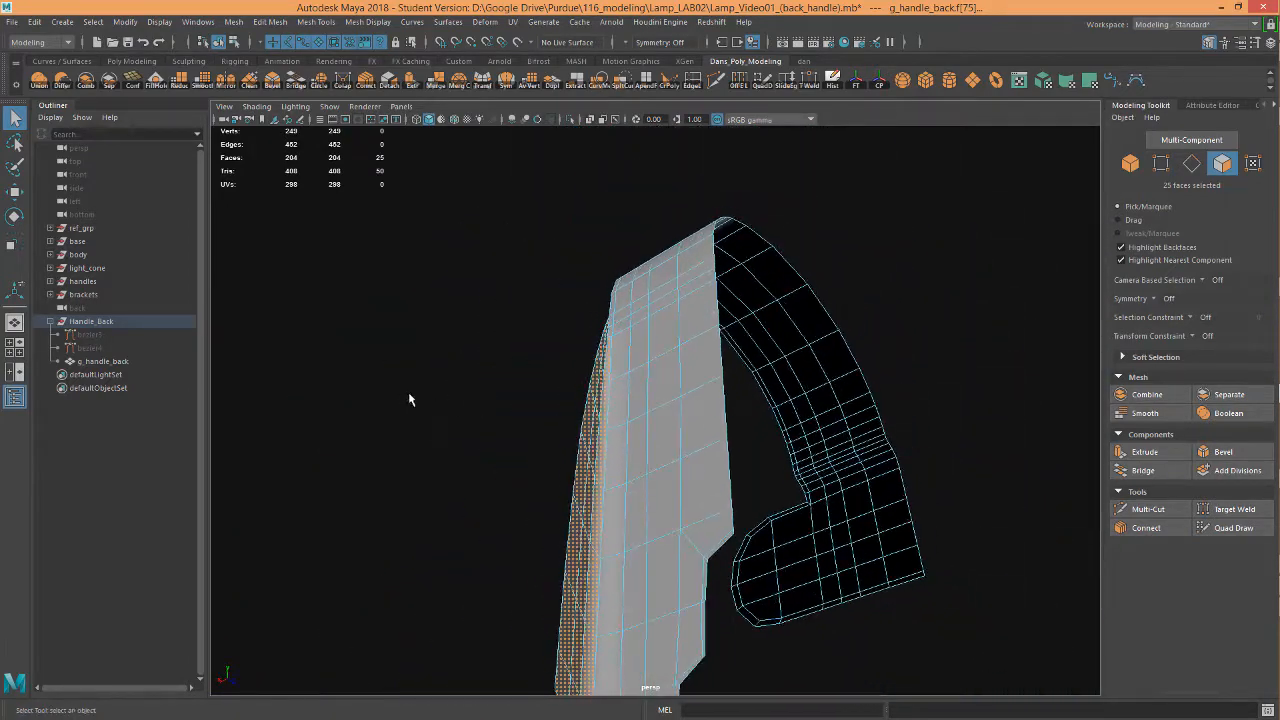
{"action": "left_click_drag", "start_coordinate": [853, 417], "coordinate": [800, 426], "text": "alt"}
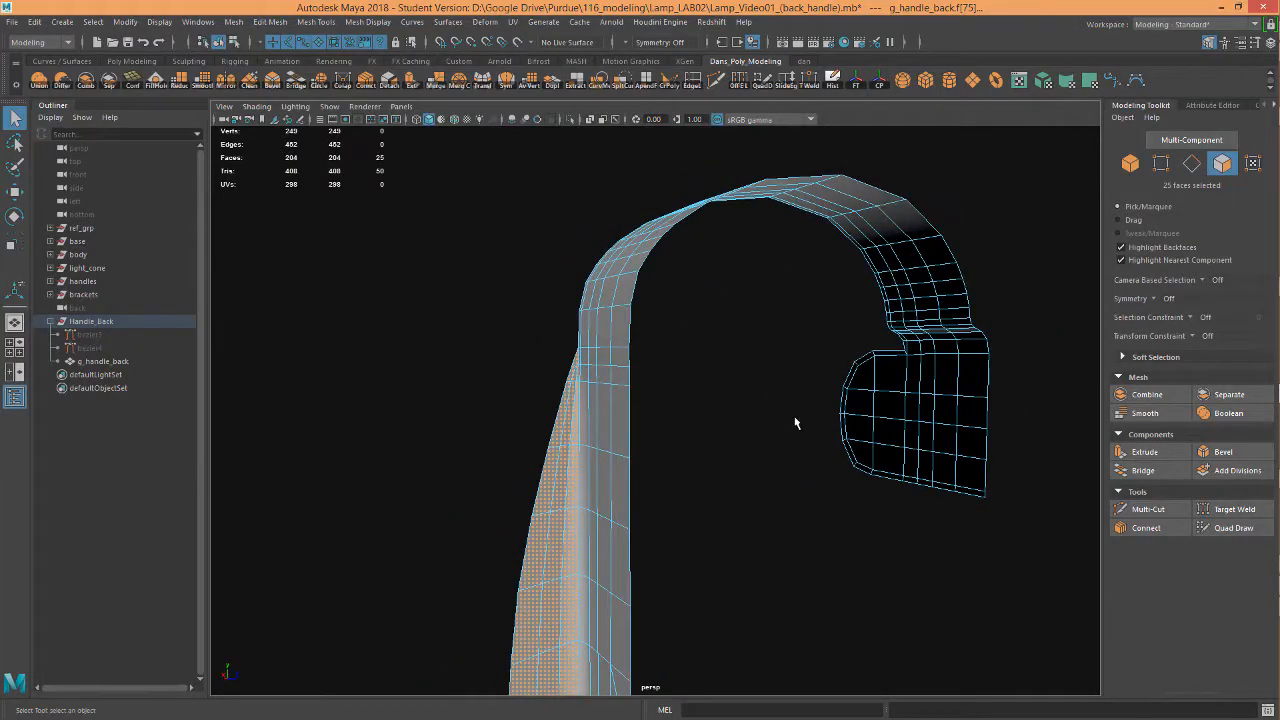
{"action": "left_click_drag", "start_coordinate": [686, 408], "coordinate": [571, 349], "text": "alt"}
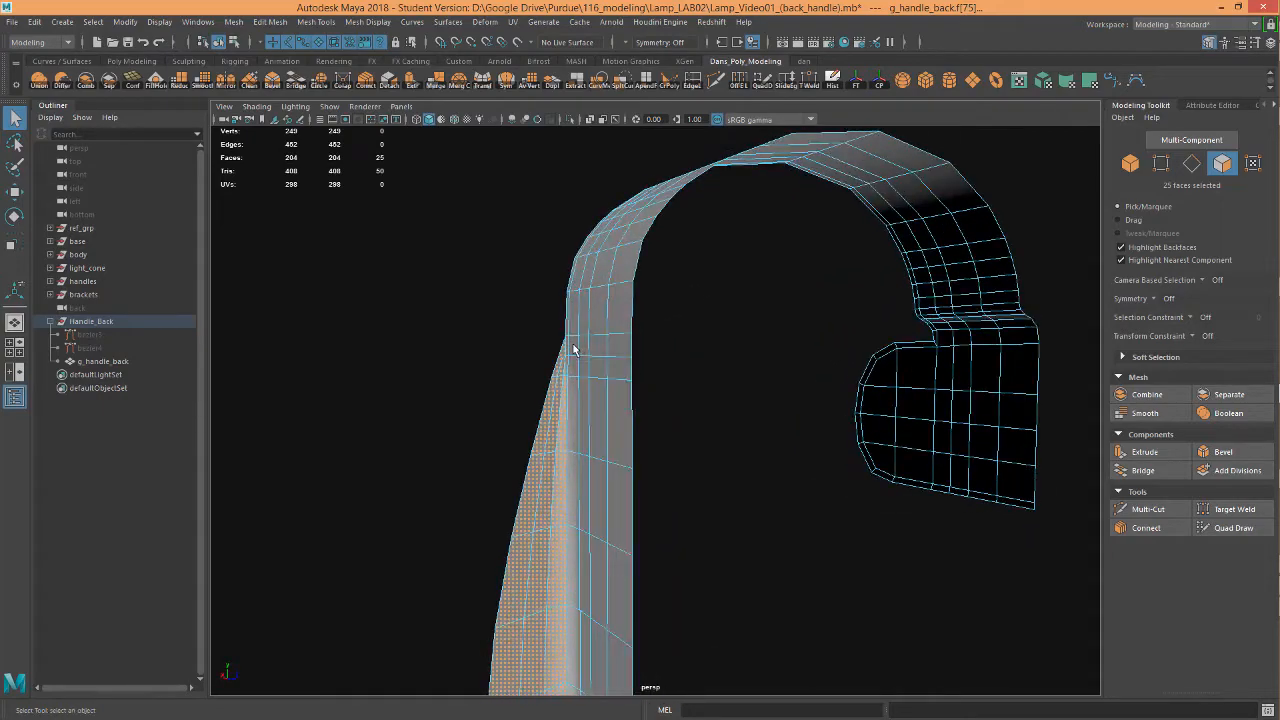
{"action": "right_click_drag", "start_coordinate": [571, 349], "coordinate": [710, 358], "text": "alt"}
{"action": "left_click_drag", "start_coordinate": [710, 358], "coordinate": [626, 363], "text": "alt"}
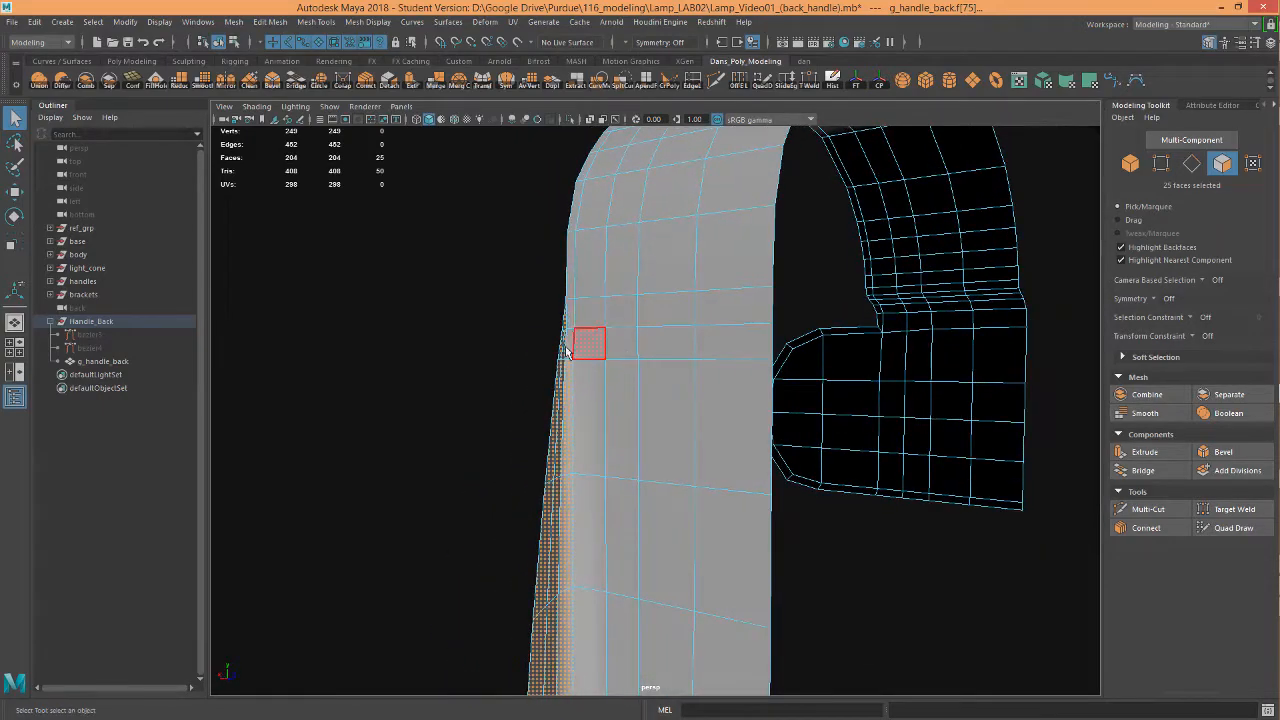
{"action": "mouse_move", "coordinate": [566, 312]}
{"action": "left_mouse_down", "text": "alt"}
{"action": "mouse_move", "coordinate": [556, 258]}
{"action": "mouse_move", "coordinate": [615, 358]}
{"action": "mouse_move", "coordinate": [582, 330]}
{"action": "mouse_move", "coordinate": [573, 352]}
{"action": "mouse_move", "coordinate": [562, 321]}
{"action": "left_mouse_up", "text": "alt"}
{"action": "scroll", "coordinate": [545, 260], "scroll_direction": "up", "scroll_amount": 3}
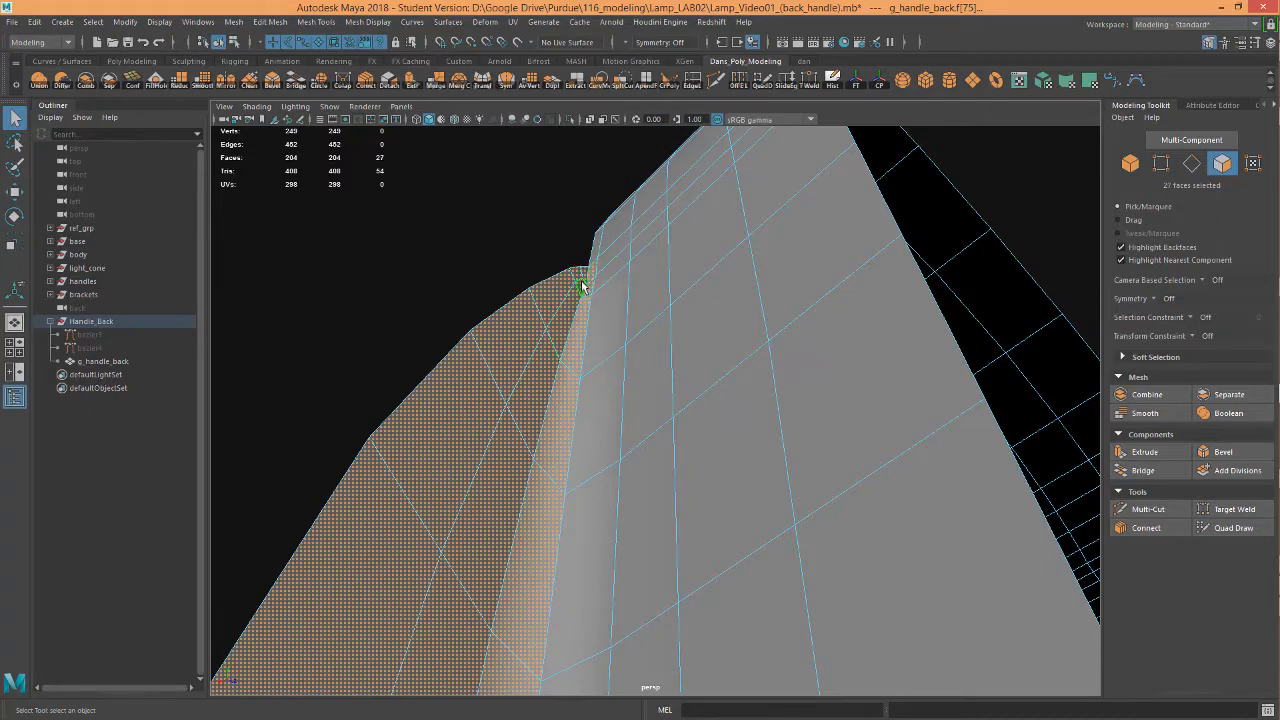
{"action": "mouse_move", "coordinate": [583, 288]}
{"action": "left_mouse_down", "text": "alt"}
{"action": "mouse_move", "coordinate": [576, 298]}
{"action": "mouse_move", "coordinate": [601, 284]}
{"action": "mouse_move", "coordinate": [584, 454]}
{"action": "mouse_move", "coordinate": [578, 272]}
{"action": "left_mouse_up", "text": "alt"}
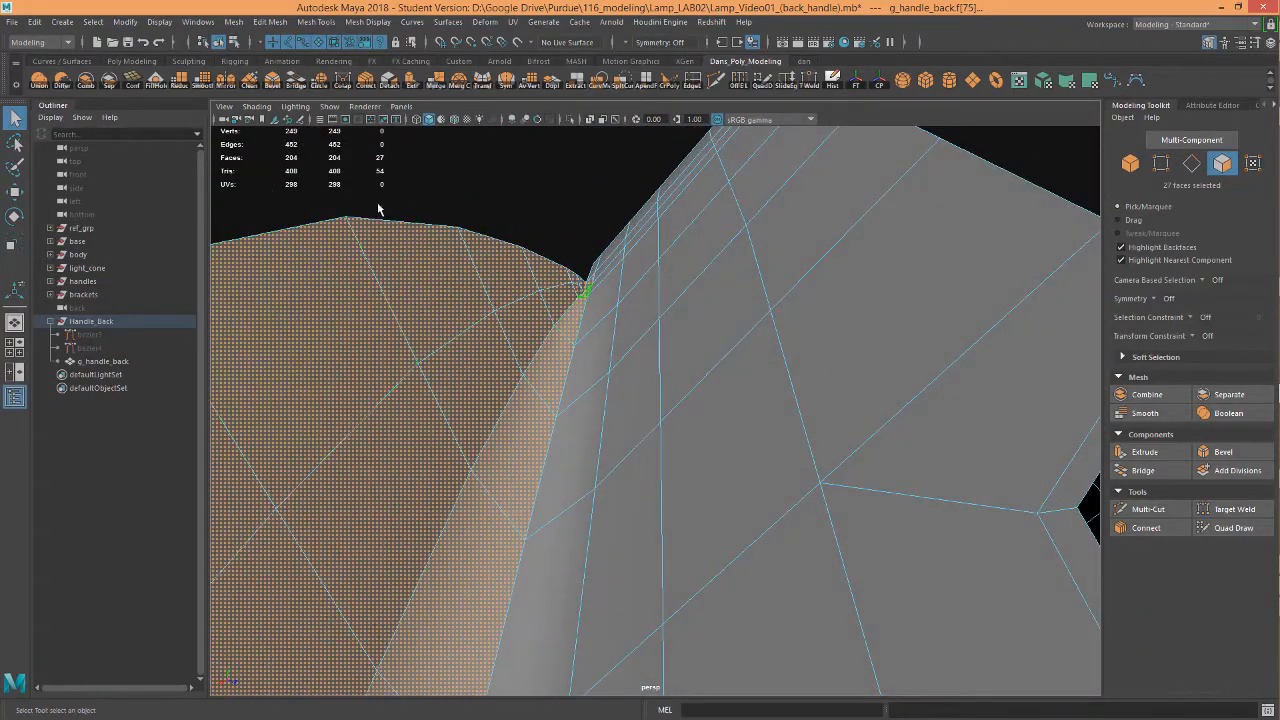
Save the selected faces as a quick select set named "wing" and list its members in the Outliner
{"action": "left_click", "coordinate": [60, 22]}
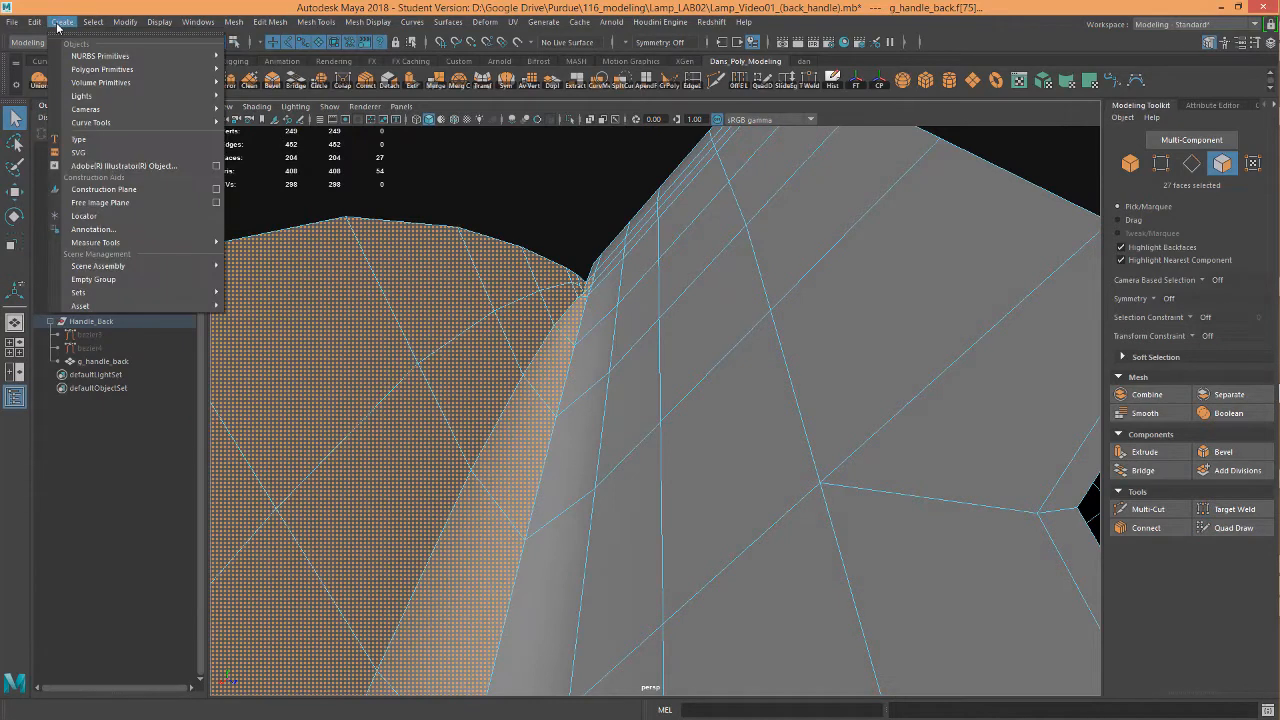
{"action": "mouse_move", "coordinate": [148, 293]}
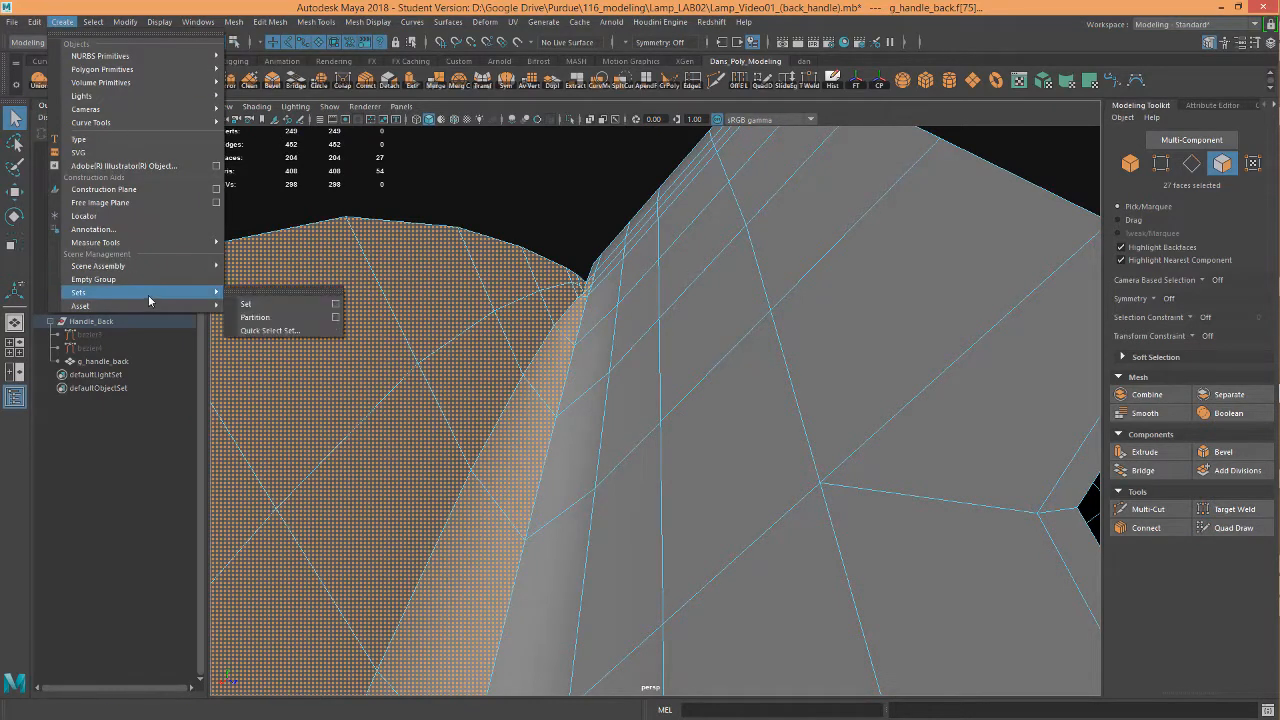
{"action": "left_click", "coordinate": [278, 331]}
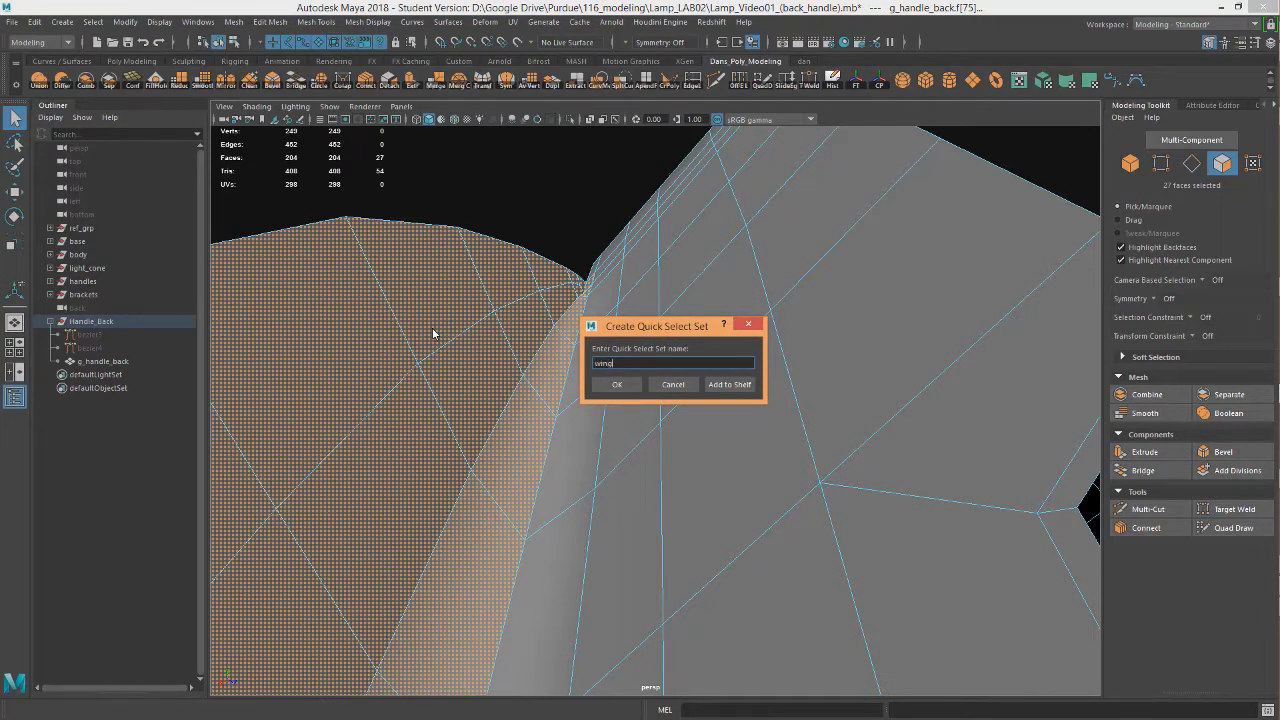
{"action": "key", "text": "Return"}
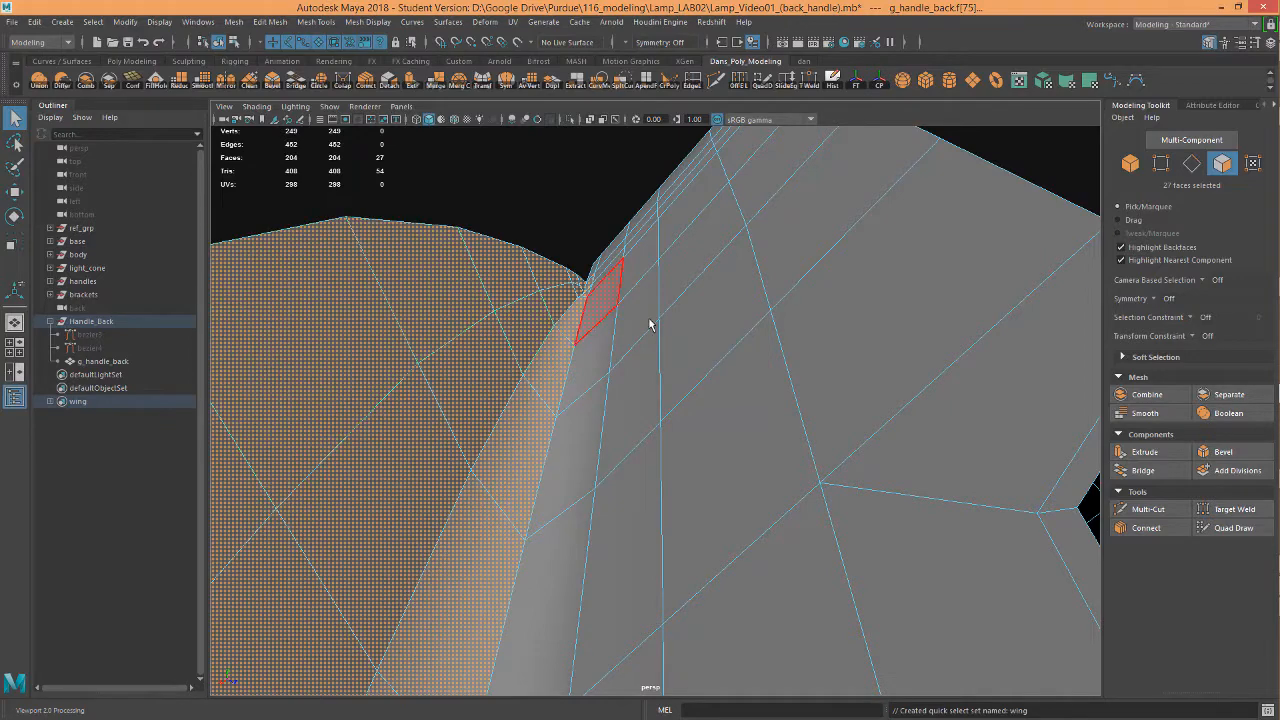
{"action": "right_click_drag", "start_coordinate": [649, 325], "coordinate": [482, 387], "text": "alt"}
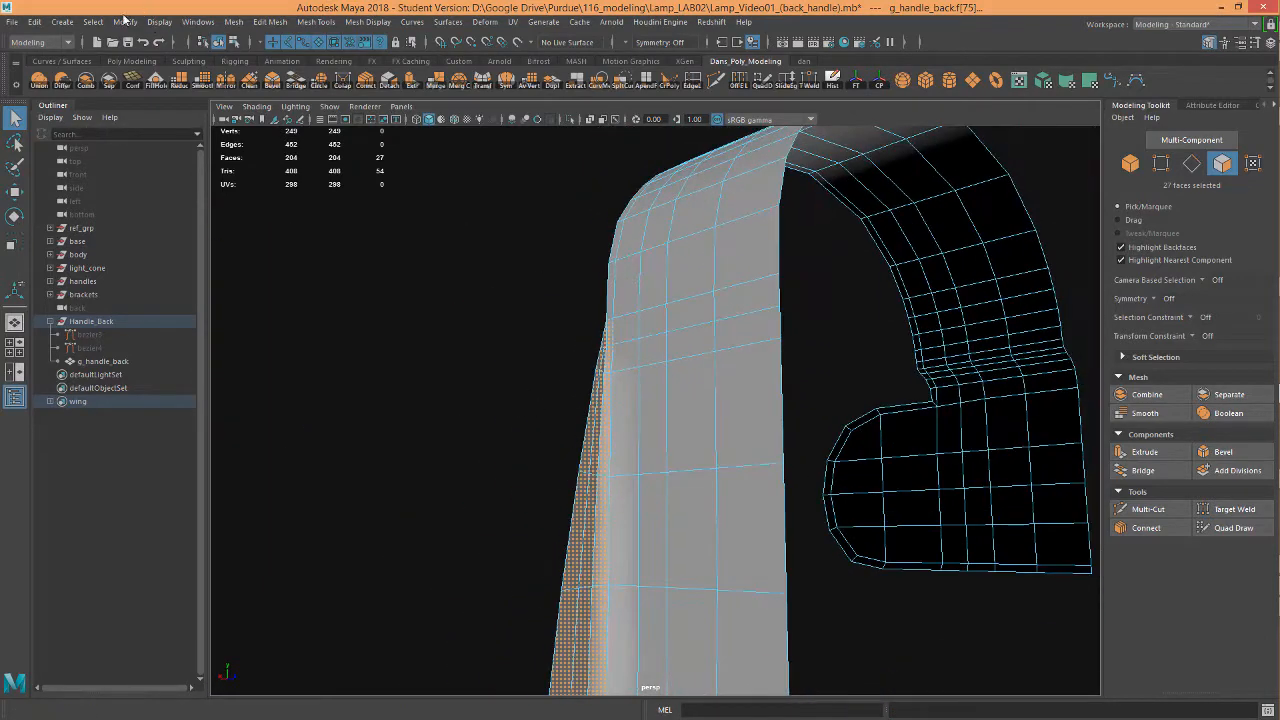
{"action": "left_click", "coordinate": [50, 402]}
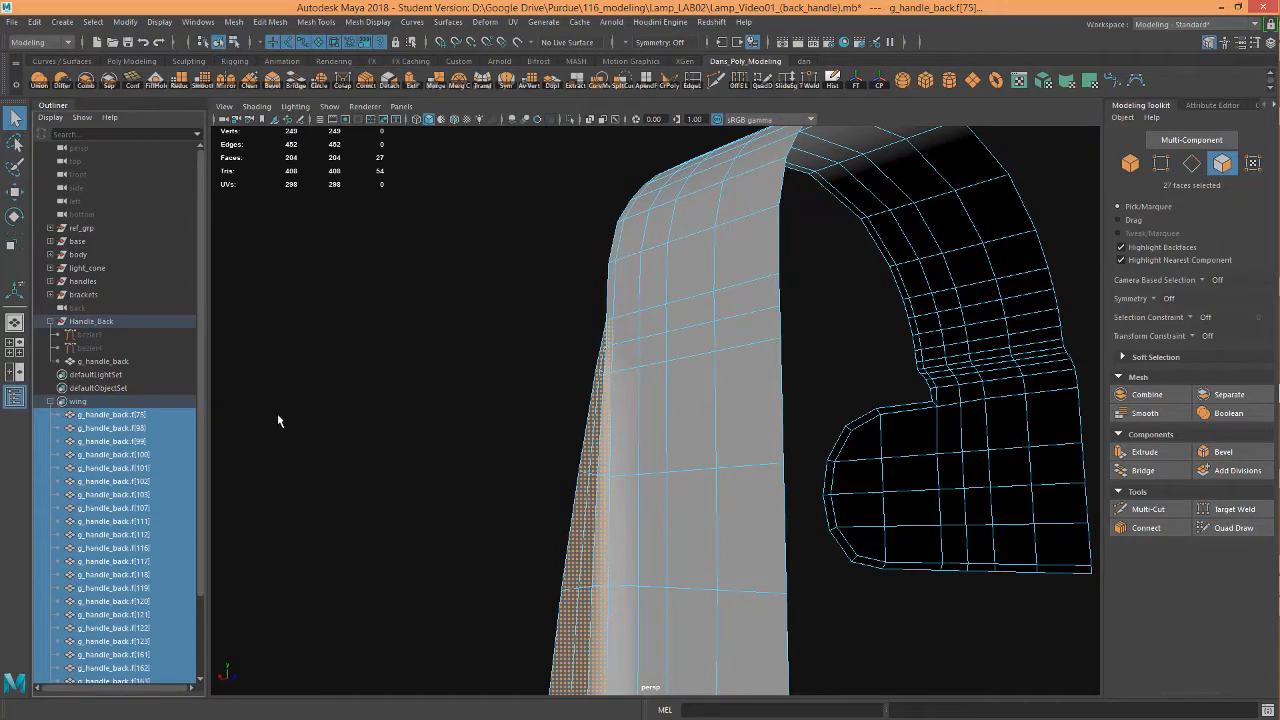
Check that the wing set is listed among the quick select sets and clear the current face selection
{"action": "left_click", "coordinate": [50, 402]}
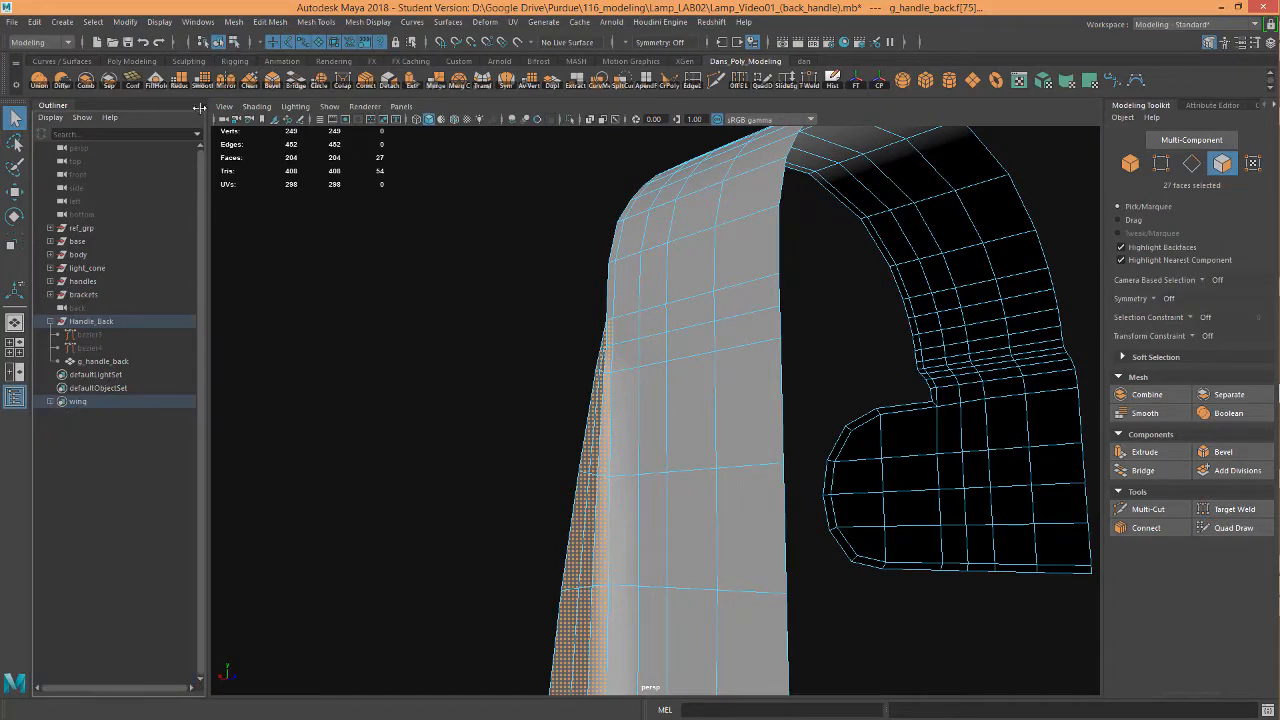
{"action": "left_click", "coordinate": [93, 22]}
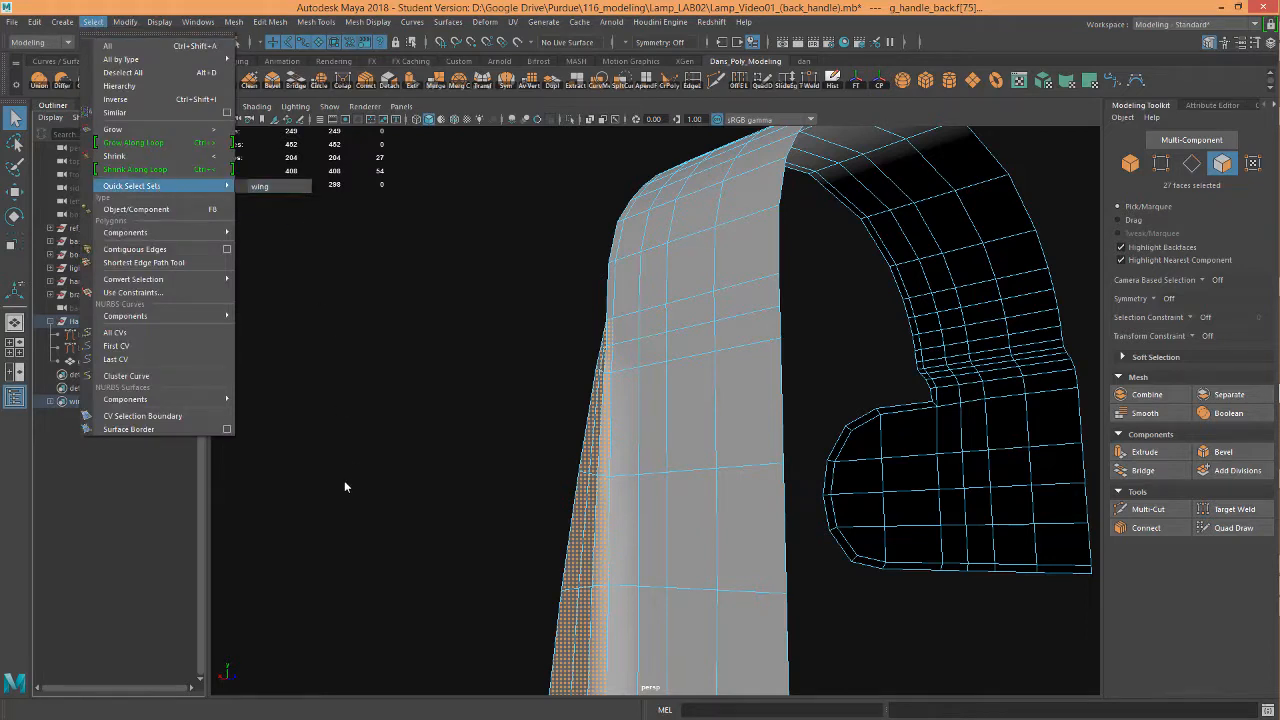
{"action": "left_click", "coordinate": [322, 466]}
Test the wing set by selecting all its member faces from the Outliner, inspect the highlighted wing, and clear the selection
{"action": "left_click", "coordinate": [50, 401]}
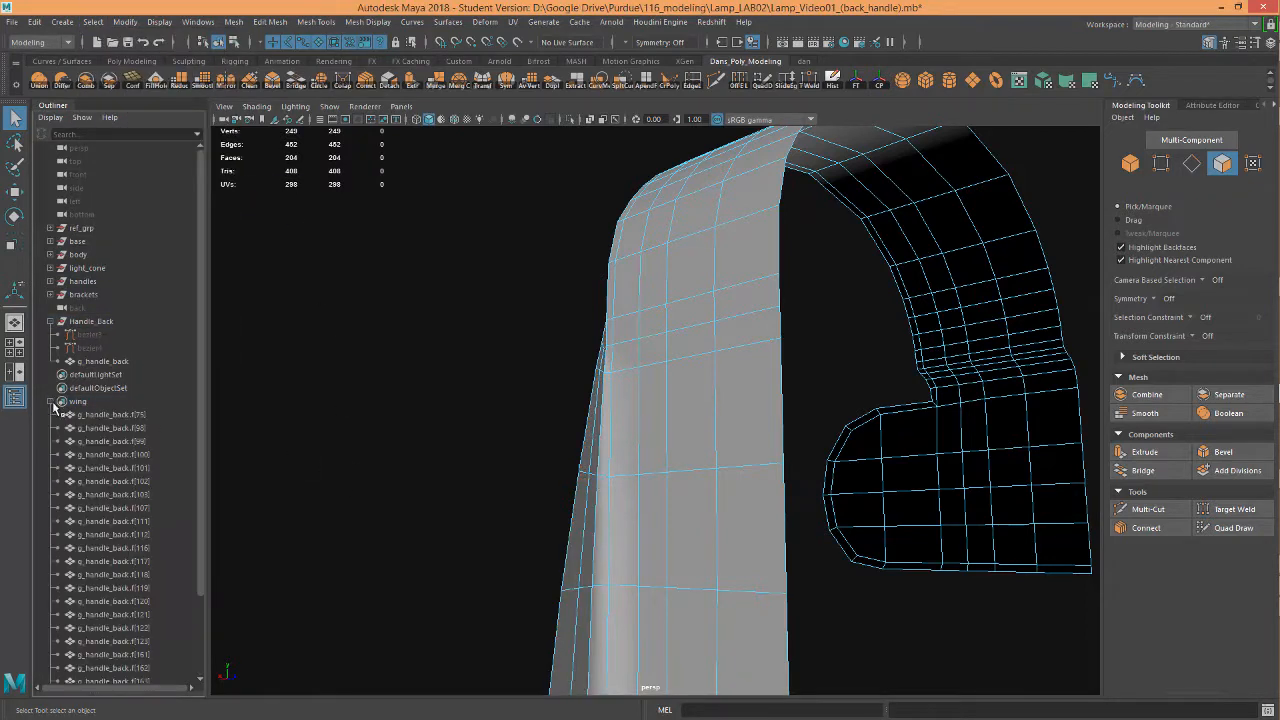
{"action": "left_click", "coordinate": [116, 420]}
{"action": "scroll", "coordinate": [114, 534], "scroll_direction": "down", "scroll_amount": 3}
{"action": "left_click", "coordinate": [128, 668], "text": "shift"}
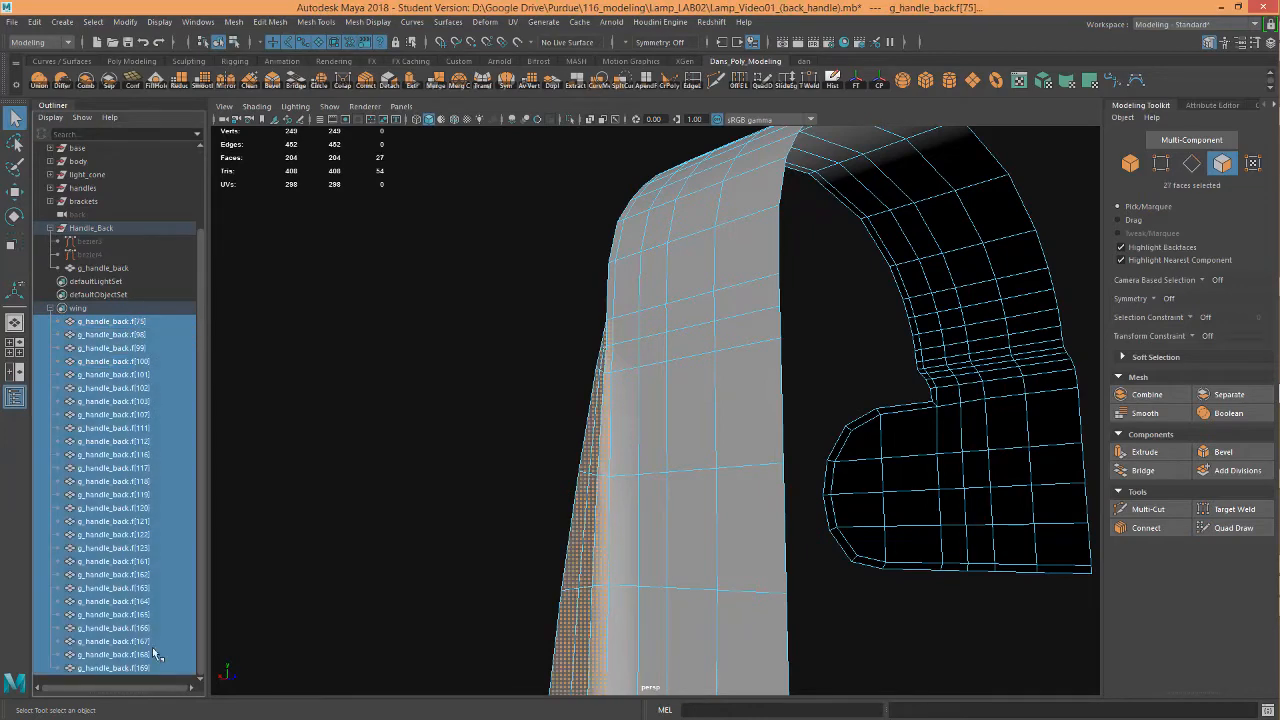
{"action": "left_click_drag", "start_coordinate": [731, 398], "coordinate": [717, 339], "text": "alt"}
{"action": "right_click_drag", "start_coordinate": [592, 420], "coordinate": [514, 370], "text": "alt"}
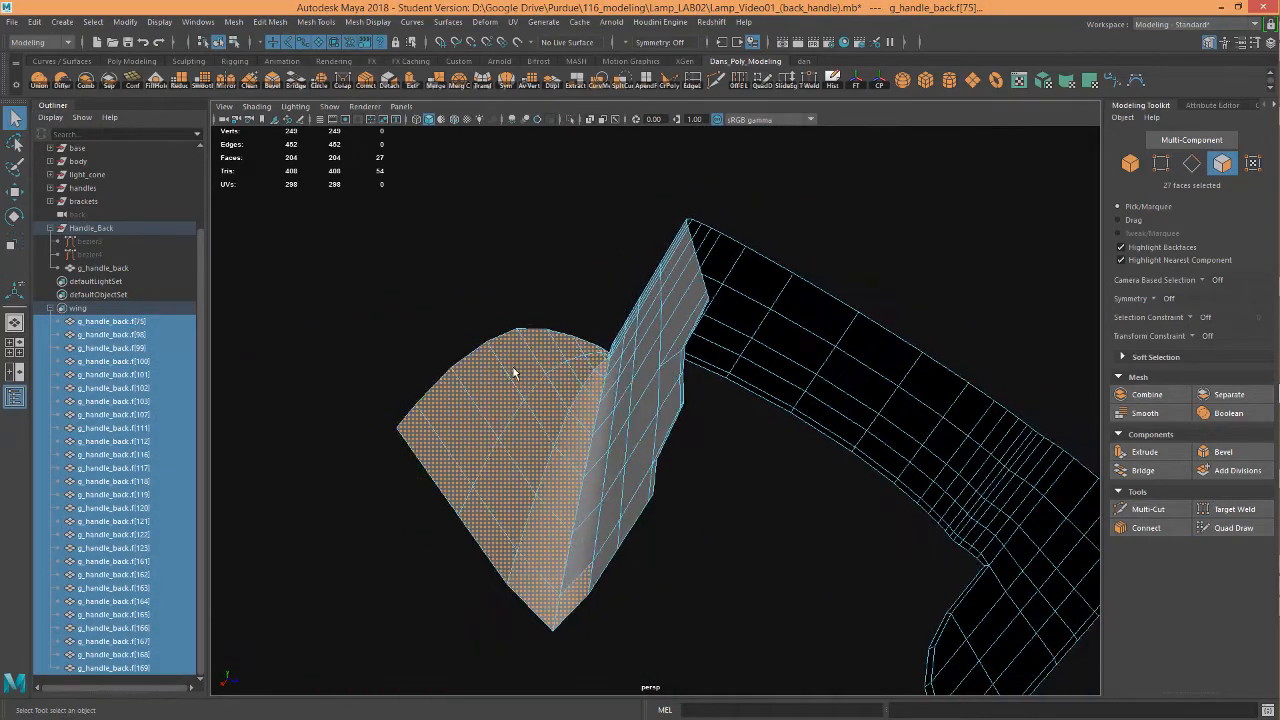
{"action": "left_click_drag", "start_coordinate": [514, 370], "coordinate": [557, 294], "text": "alt"}
{"action": "left_click", "coordinate": [557, 294]}
{"action": "left_click", "coordinate": [49, 309]}
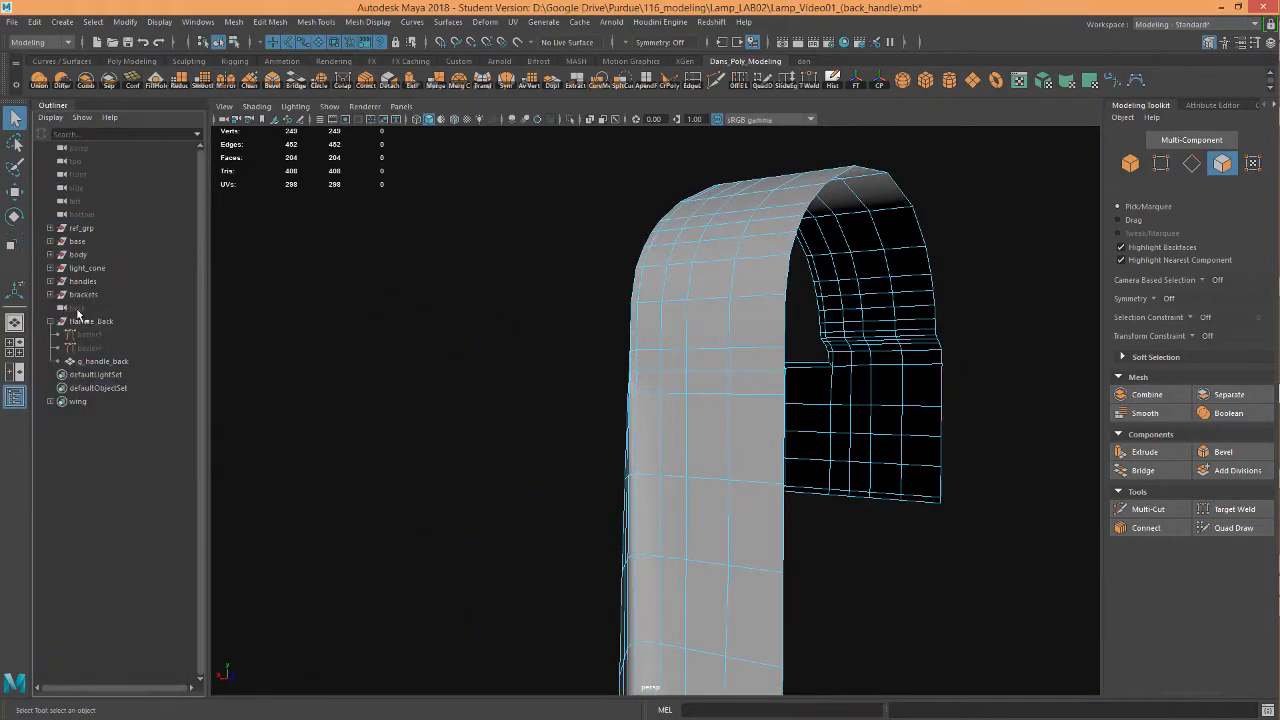
Even out the six tightly packed vertices at the wing's upper tip beside the fold with Average Vertices
{"action": "left_click_drag", "start_coordinate": [494, 424], "coordinate": [488, 357], "text": "alt"}
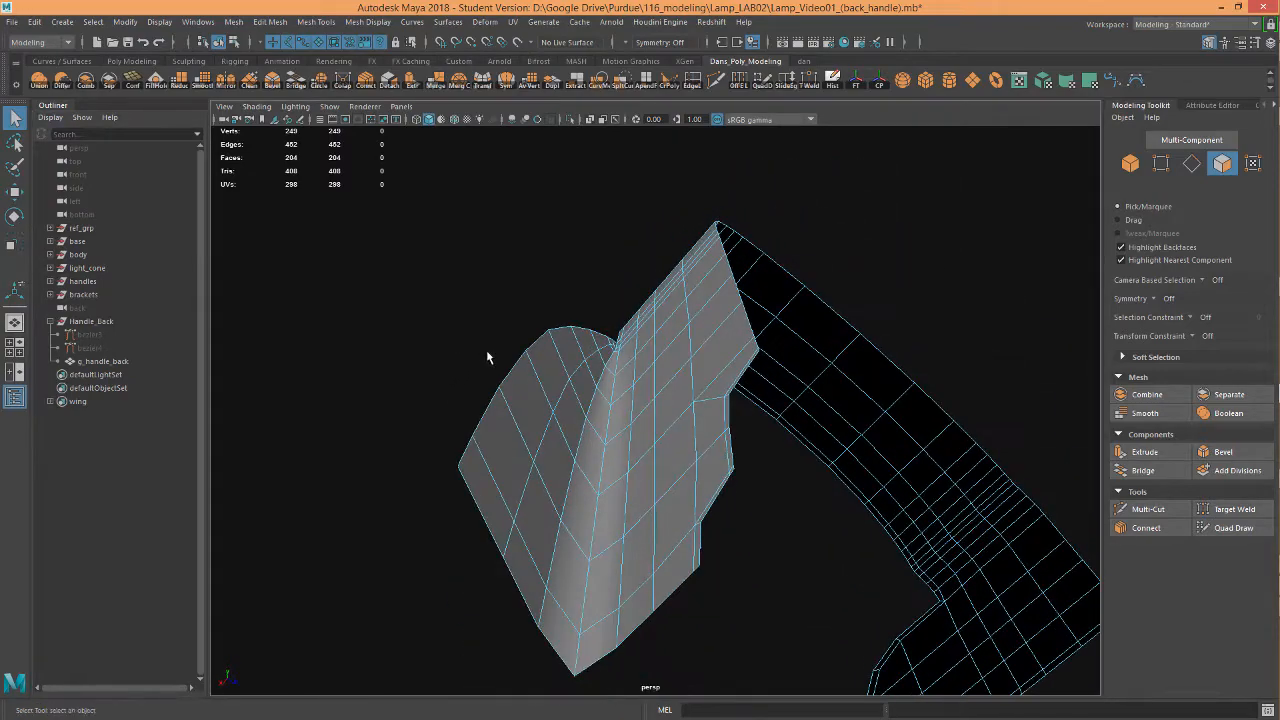
{"action": "left_click_drag", "start_coordinate": [643, 341], "coordinate": [624, 402], "text": "alt"}
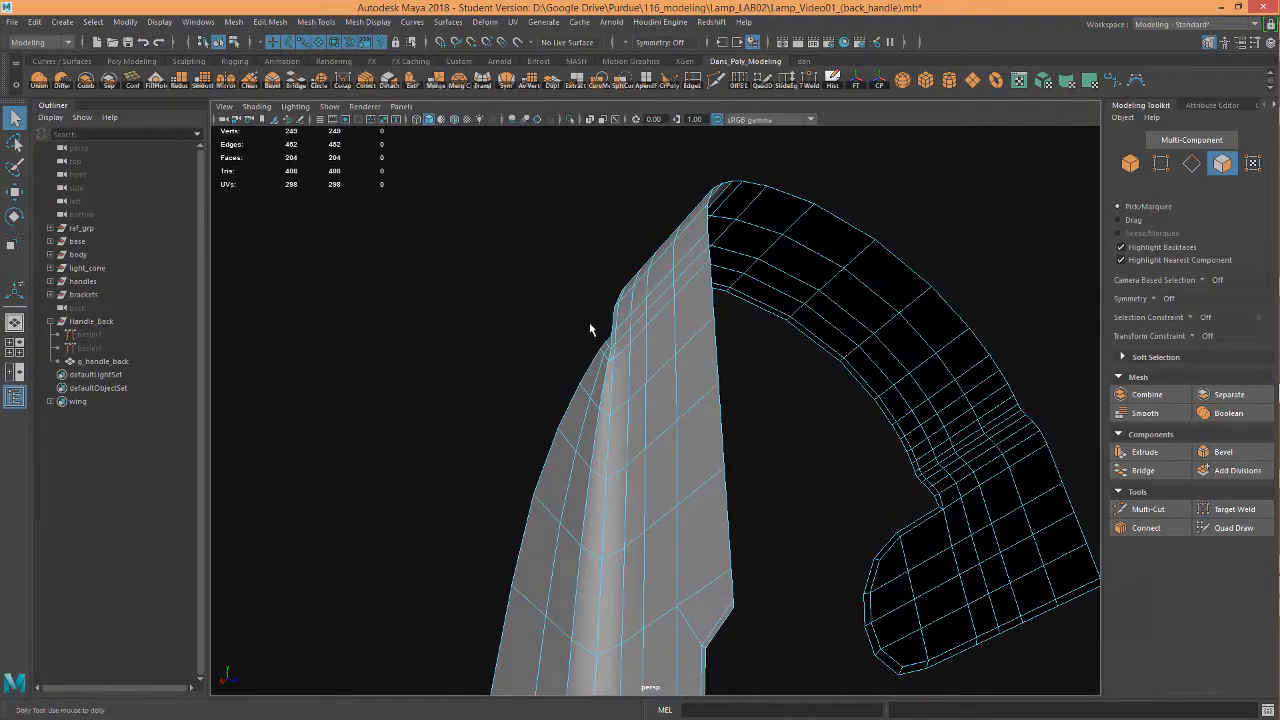
{"action": "scroll", "coordinate": [580, 328], "scroll_direction": "up", "scroll_amount": 5}
{"action": "left_click_drag", "start_coordinate": [568, 334], "coordinate": [594, 277], "text": "alt"}
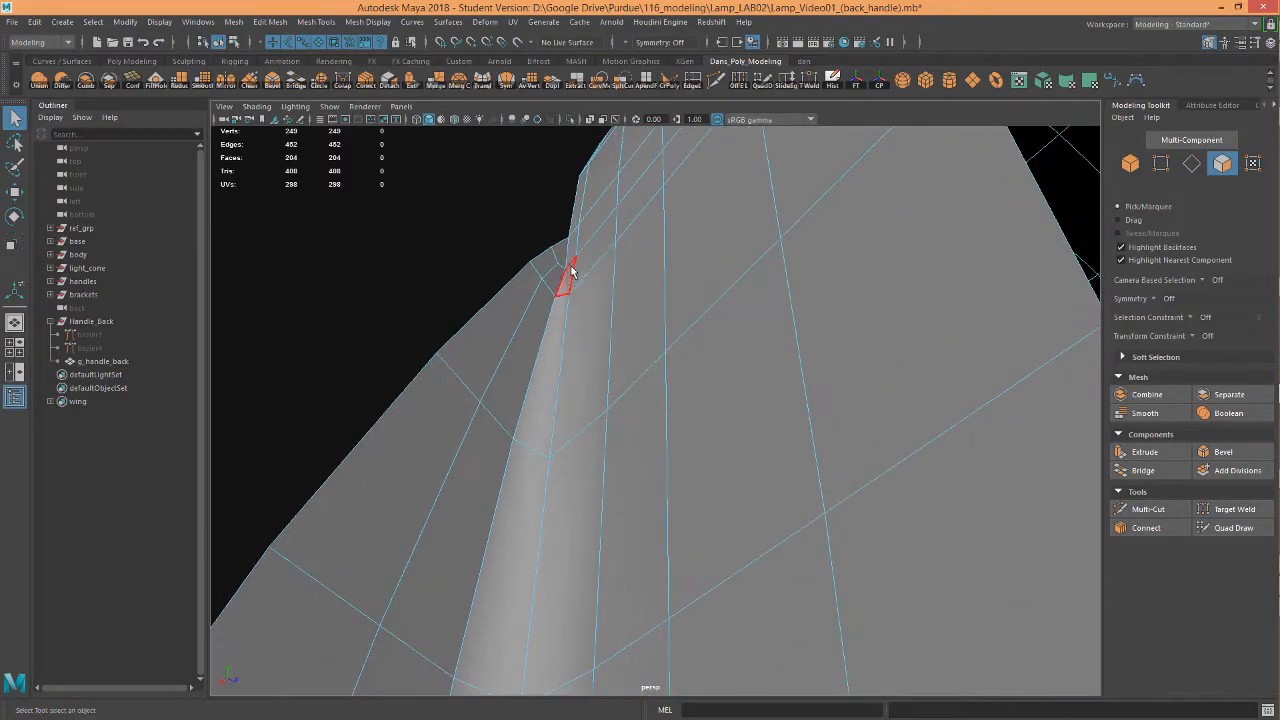
{"action": "right_click_drag", "start_coordinate": [571, 267], "coordinate": [497, 282]}
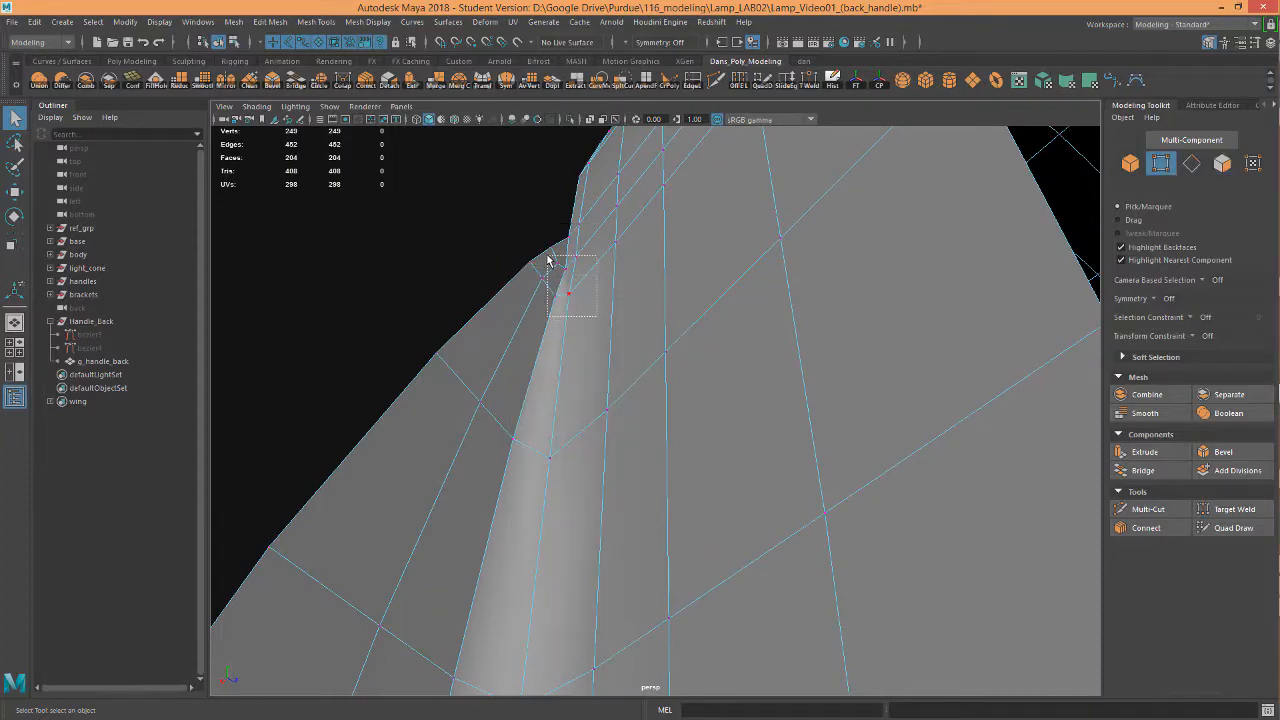
{"action": "left_click_drag", "start_coordinate": [541, 263], "coordinate": [628, 288]}
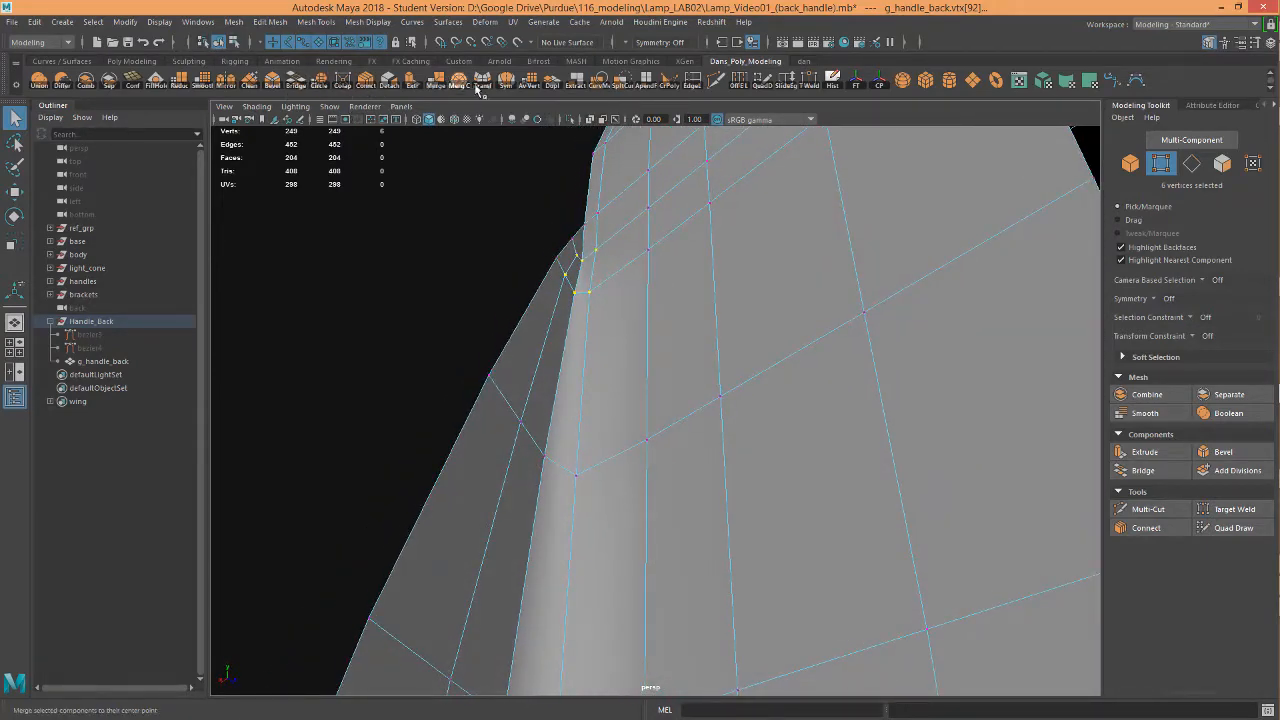
{"action": "left_click", "coordinate": [529, 82]}
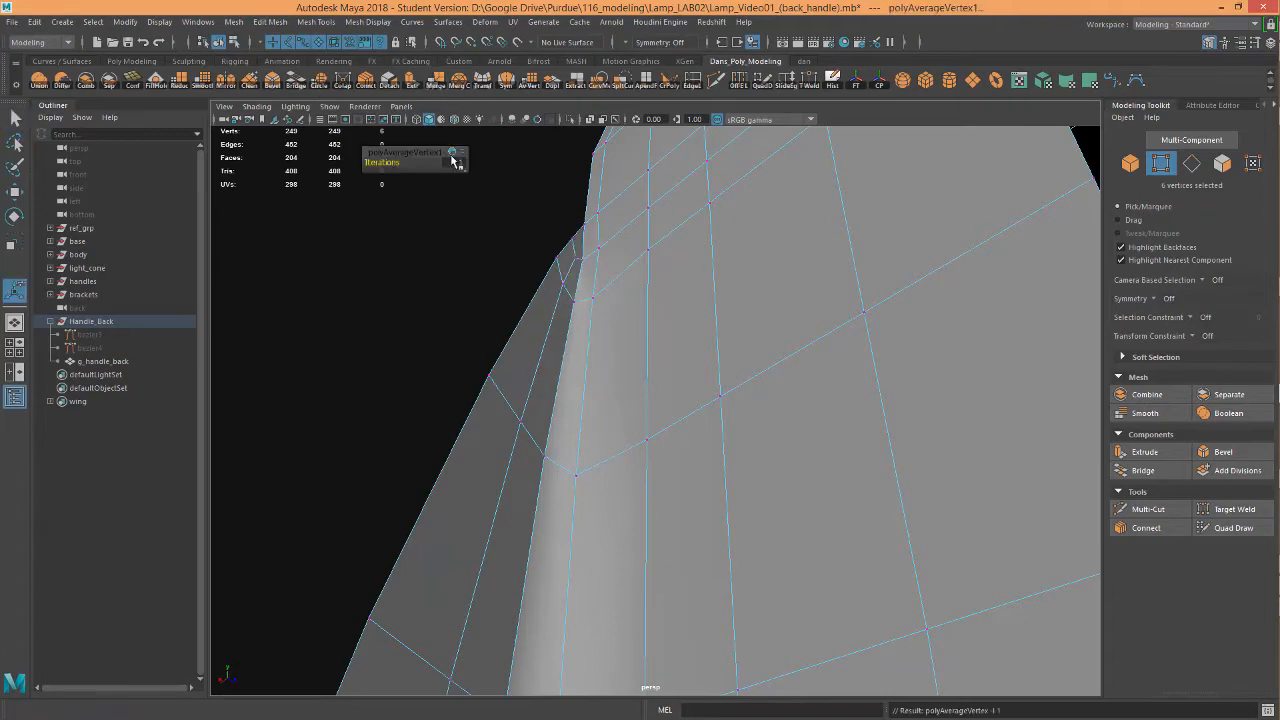
{"action": "left_click_drag", "start_coordinate": [401, 163], "coordinate": [640, 311]}
Reposition two vertices beside the strap's edge above the fold, bringing the lower one to about X 0.93, Y 3.77
{"action": "left_click", "coordinate": [681, 276]}
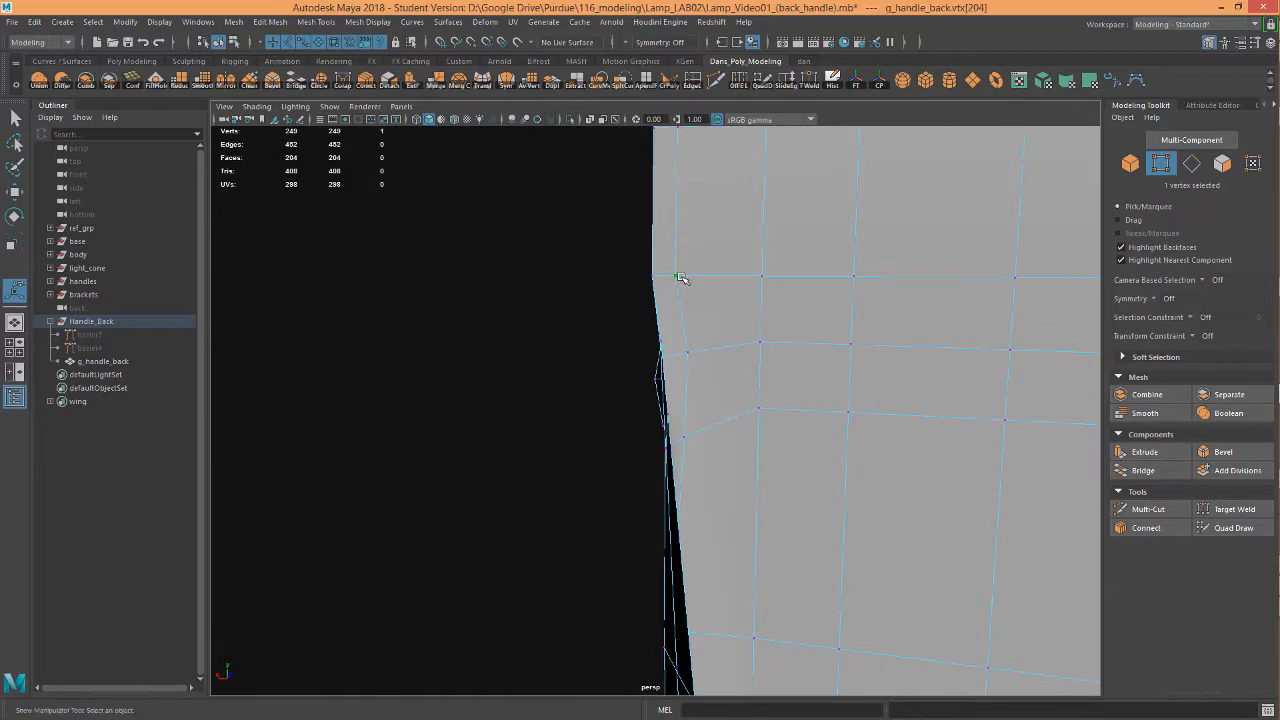
{"action": "key", "text": "w"}
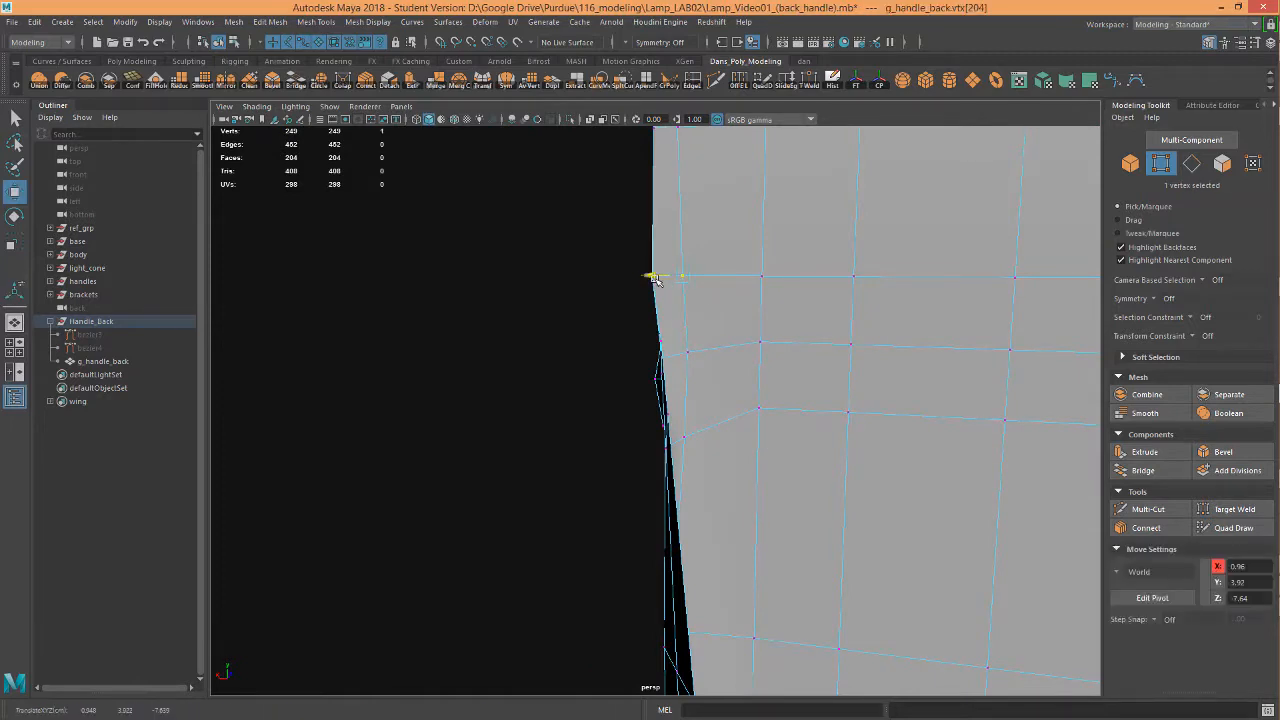
{"action": "left_click_drag", "start_coordinate": [652, 279], "coordinate": [607, 270], "text": "alt"}
{"action": "left_click", "coordinate": [605, 268]}
{"action": "left_click_drag", "start_coordinate": [588, 279], "coordinate": [678, 314], "text": "alt"}
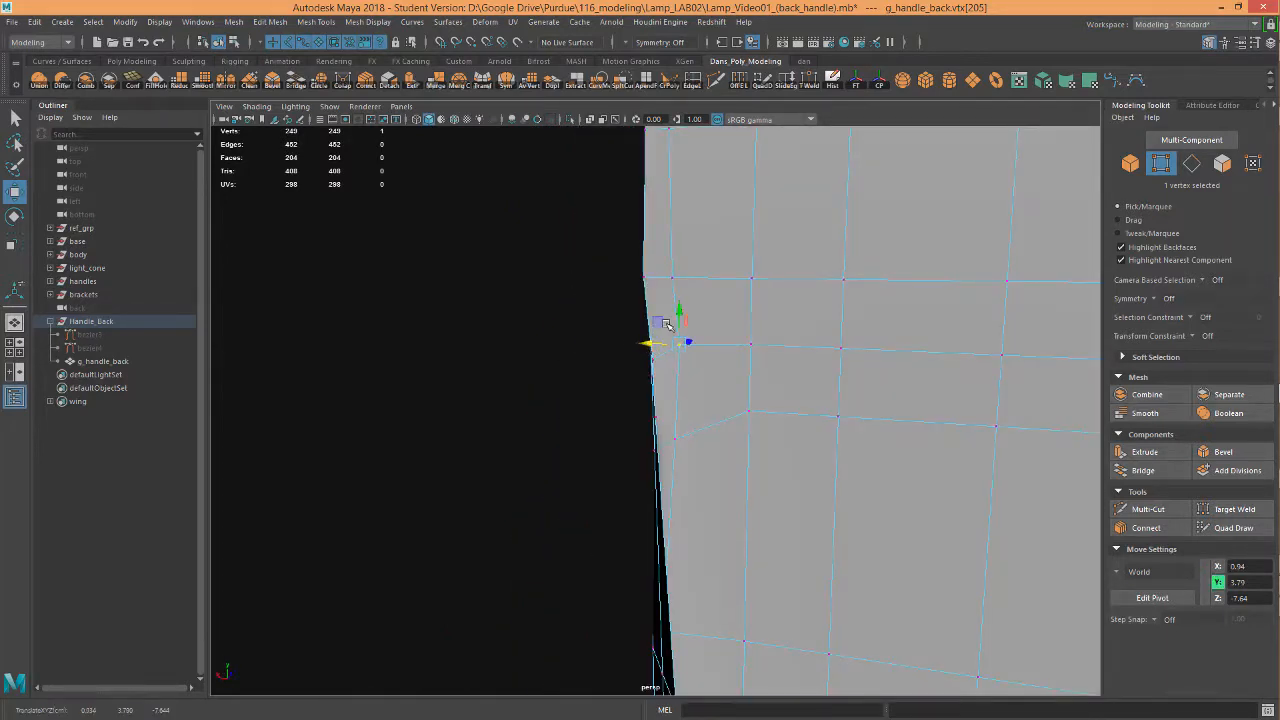
Switch the back handle to face selection and select every face listed in the wing set
{"action": "left_click_drag", "start_coordinate": [774, 353], "coordinate": [510, 376], "text": "alt"}
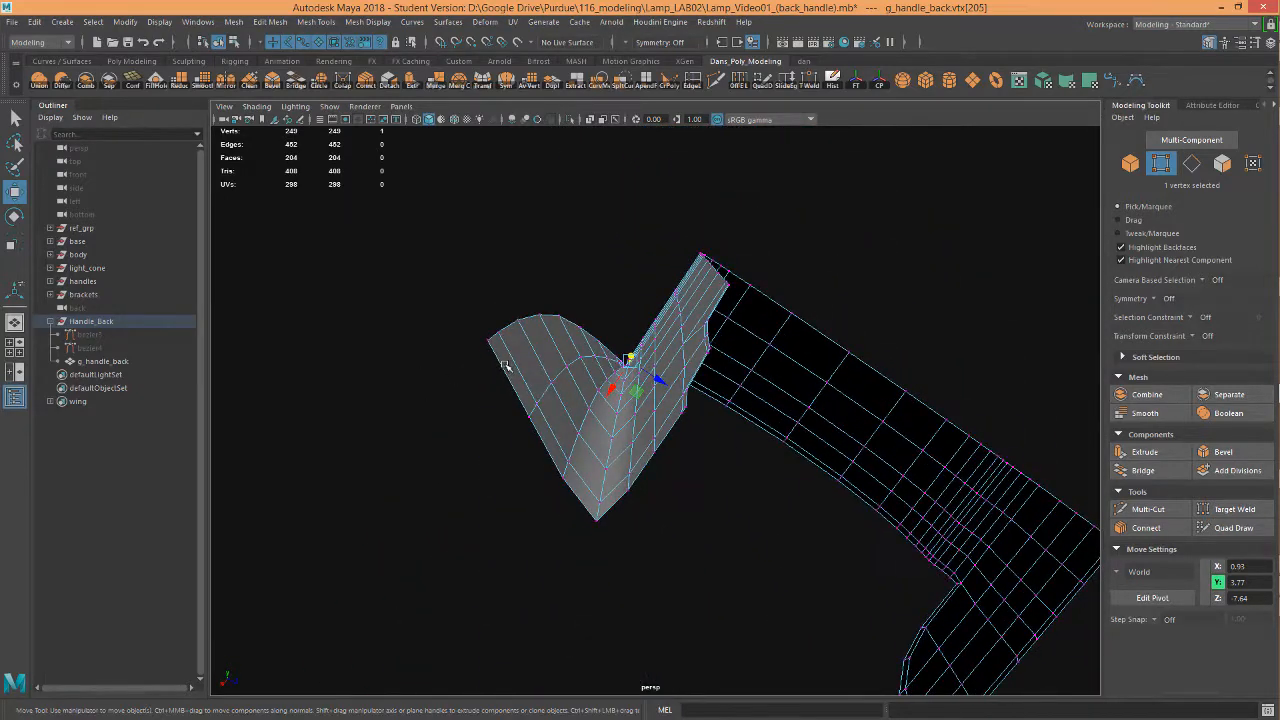
{"action": "right_click", "coordinate": [548, 392]}
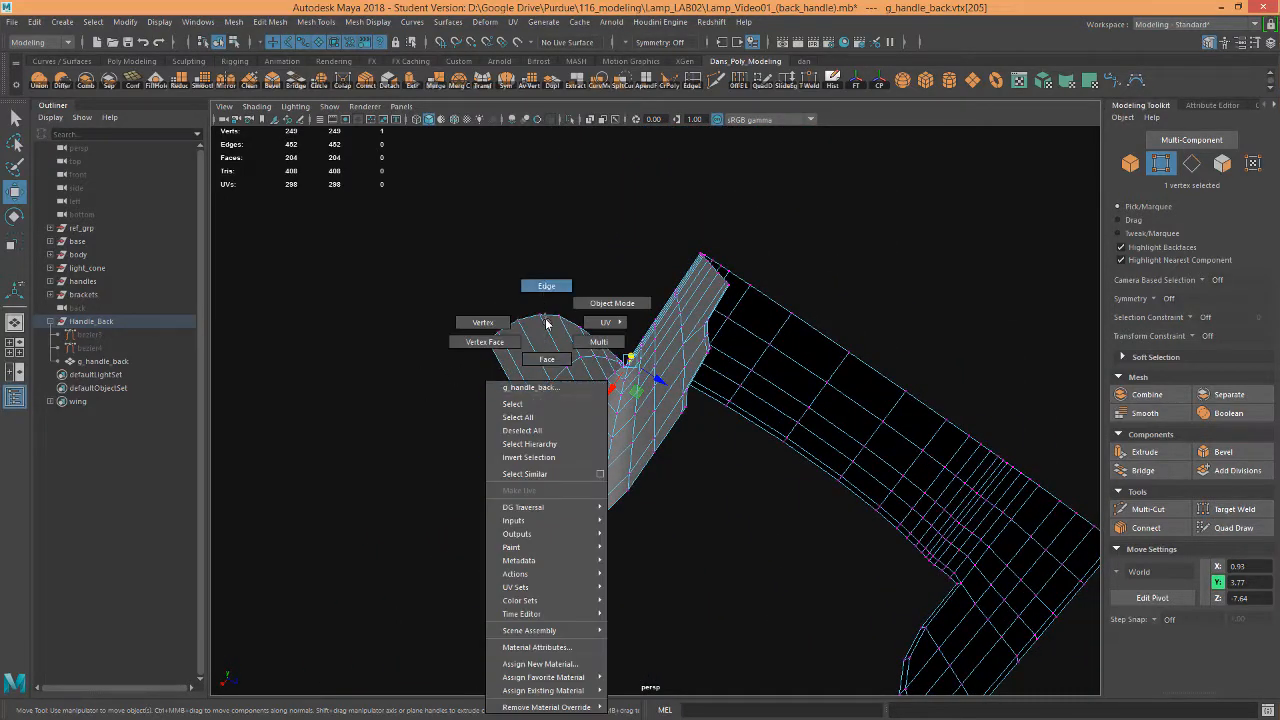
{"action": "left_click", "coordinate": [547, 370]}
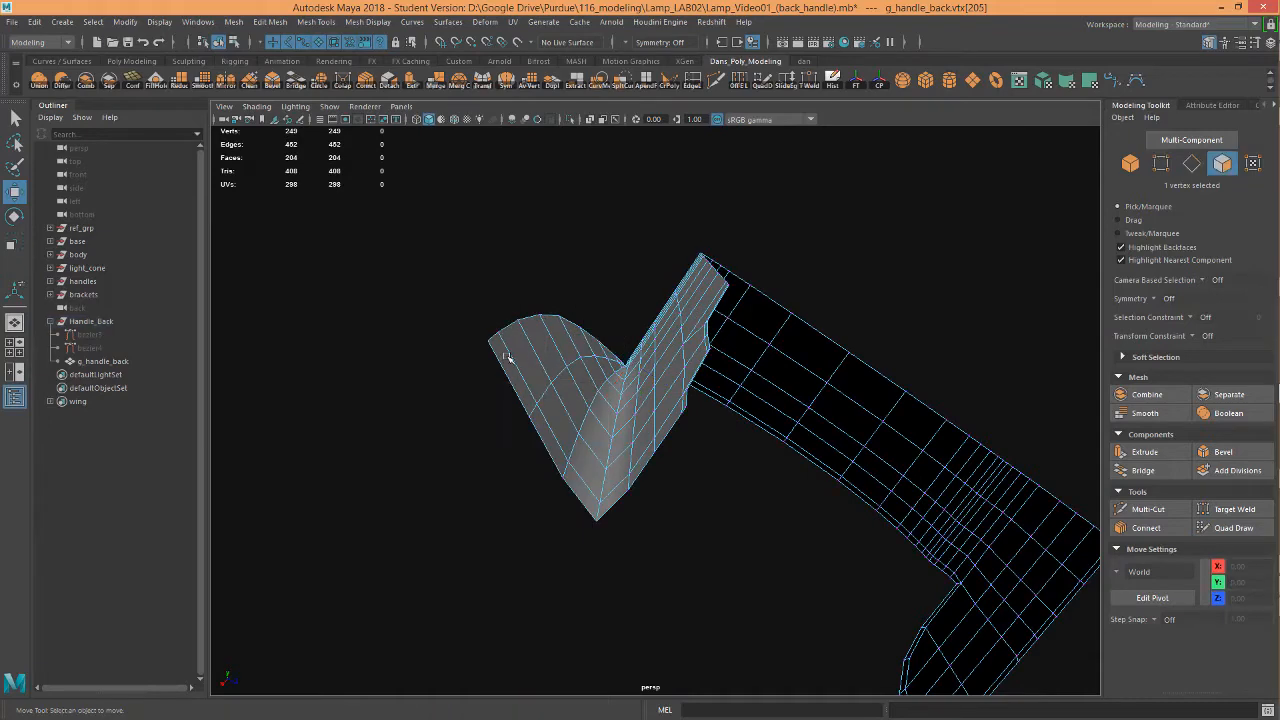
{"action": "left_click", "coordinate": [50, 402]}
{"action": "left_click", "coordinate": [106, 415]}
{"action": "scroll", "coordinate": [107, 421], "scroll_direction": "down", "scroll_amount": 2}
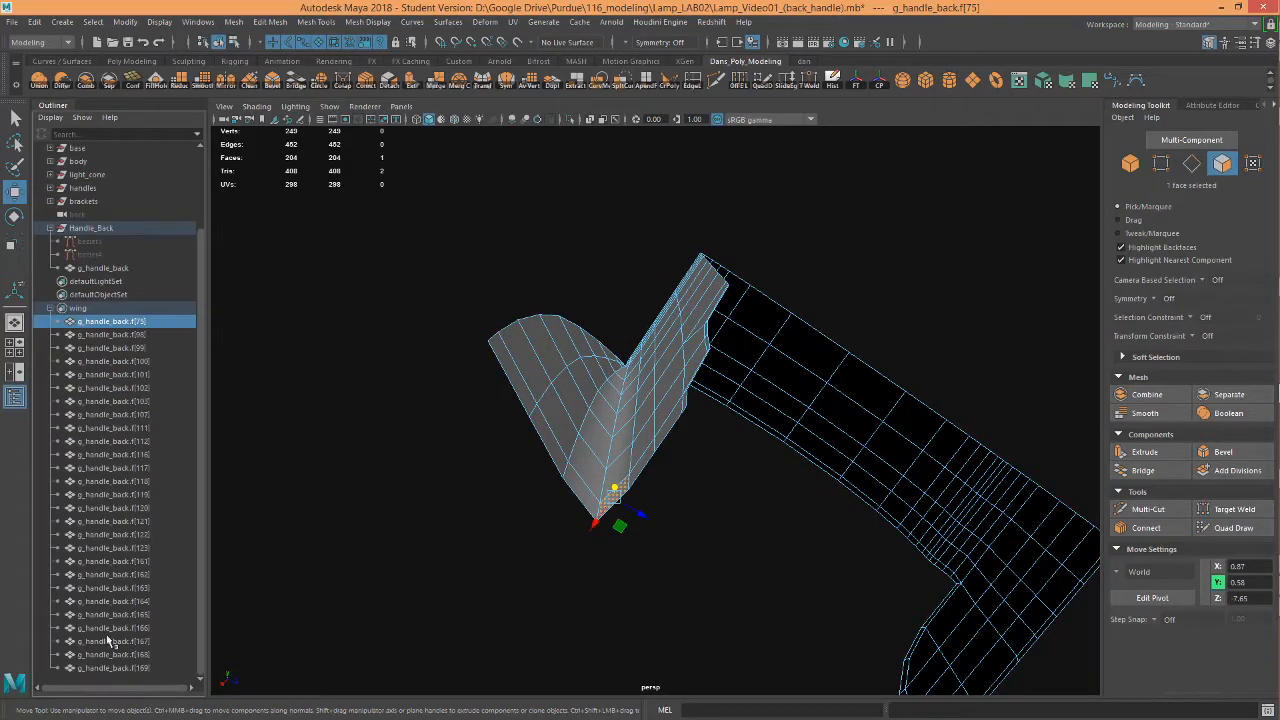
{"action": "left_click", "coordinate": [124, 668], "text": "shift"}
Remove the strap face at the lower end of the fold from the wing selection and extract the remaining faces as a separate piece
{"action": "left_click_drag", "start_coordinate": [481, 329], "coordinate": [648, 300], "text": "alt"}
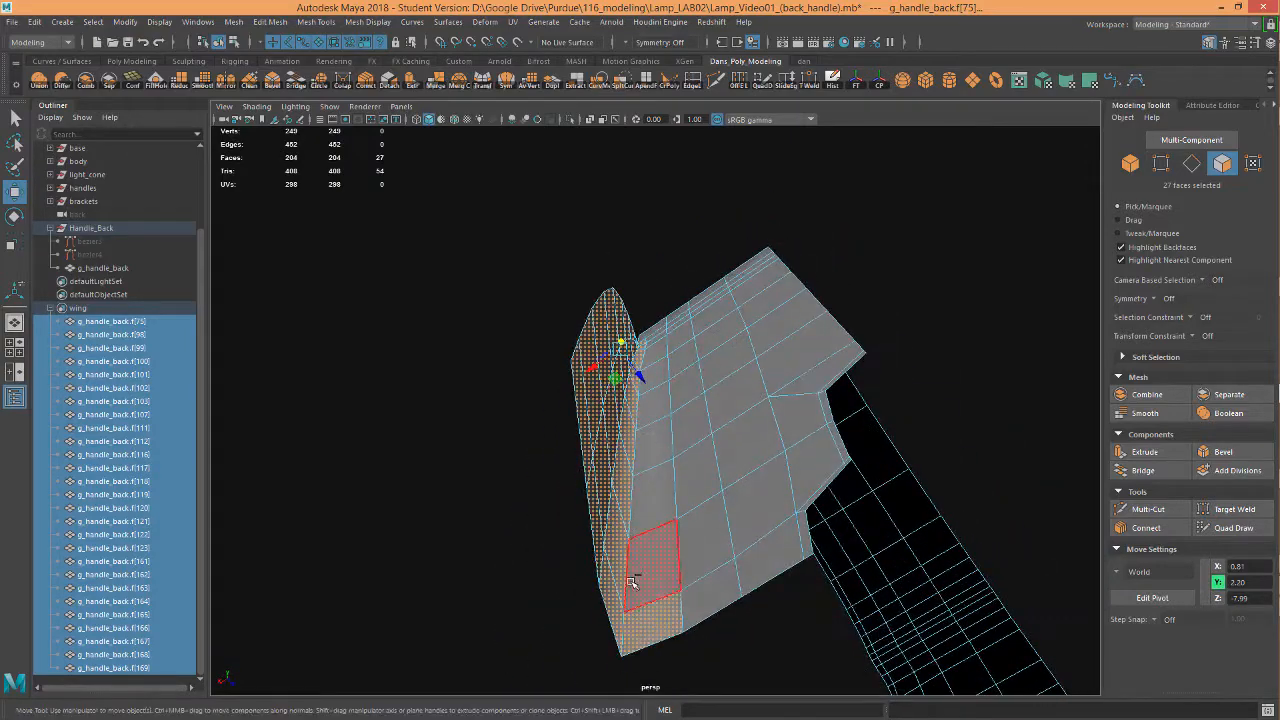
{"action": "left_click", "coordinate": [652, 611], "text": "ctrl"}
{"action": "left_click_drag", "start_coordinate": [652, 611], "coordinate": [729, 266], "text": "alt"}
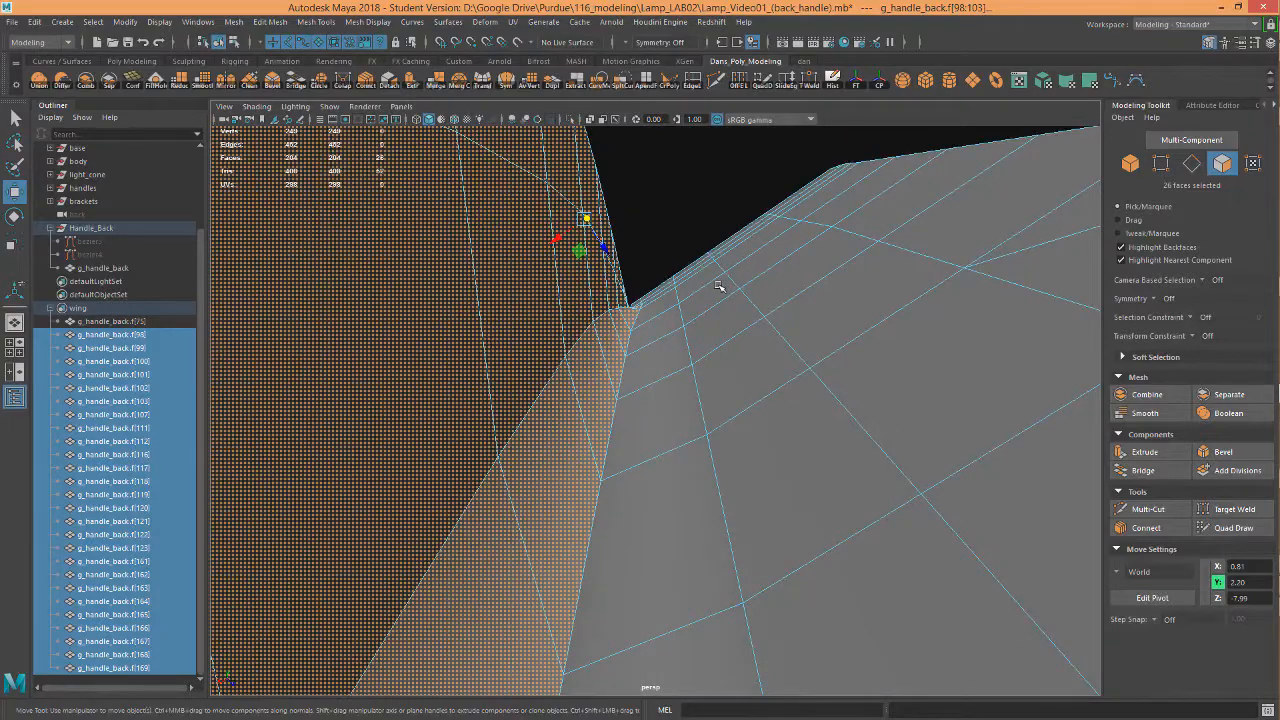
{"action": "left_click_drag", "start_coordinate": [614, 308], "coordinate": [660, 300], "text": "alt"}
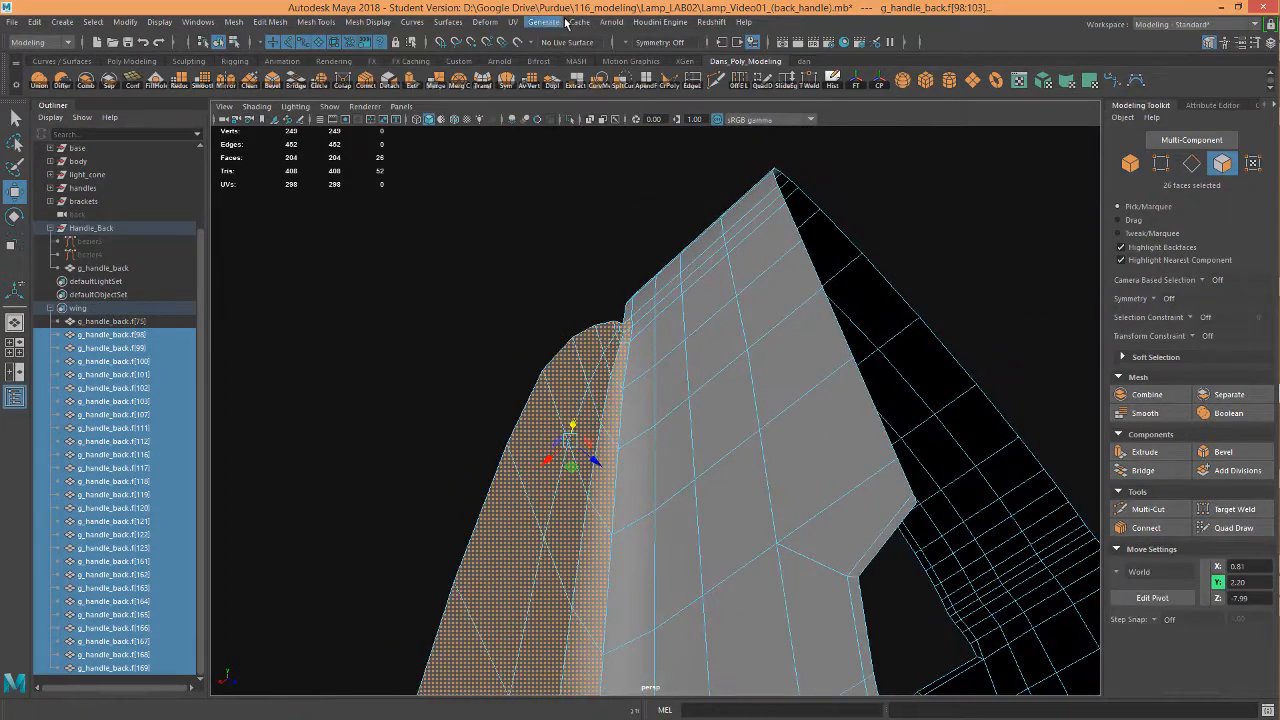
{"action": "left_click", "coordinate": [585, 88]}
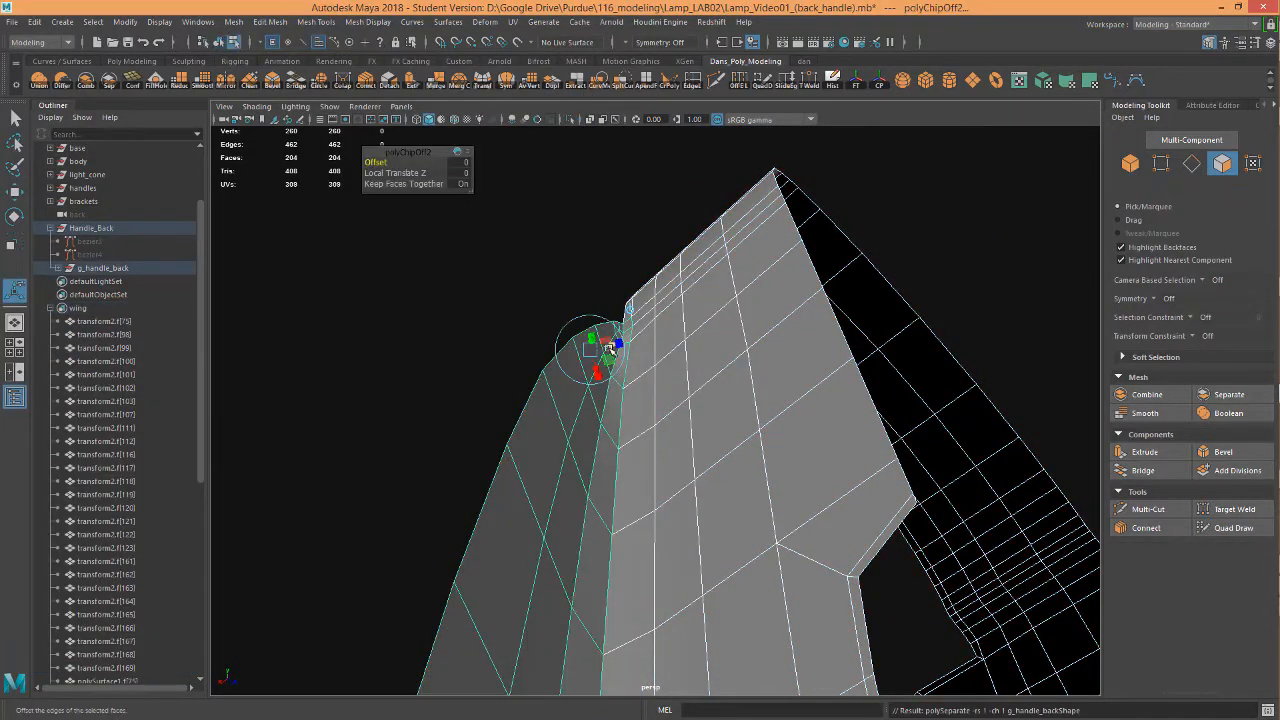
{"action": "left_click_drag", "start_coordinate": [608, 348], "coordinate": [603, 353]}
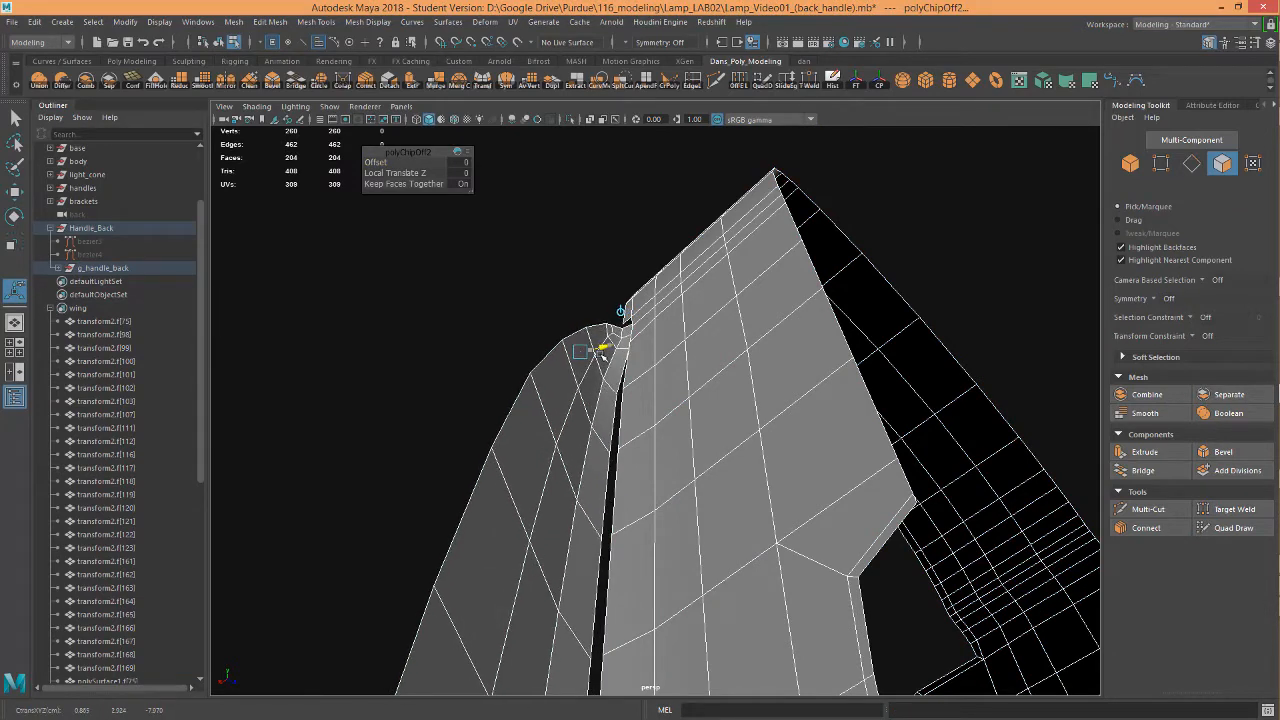
{"action": "key", "text": "ctrl+z"}
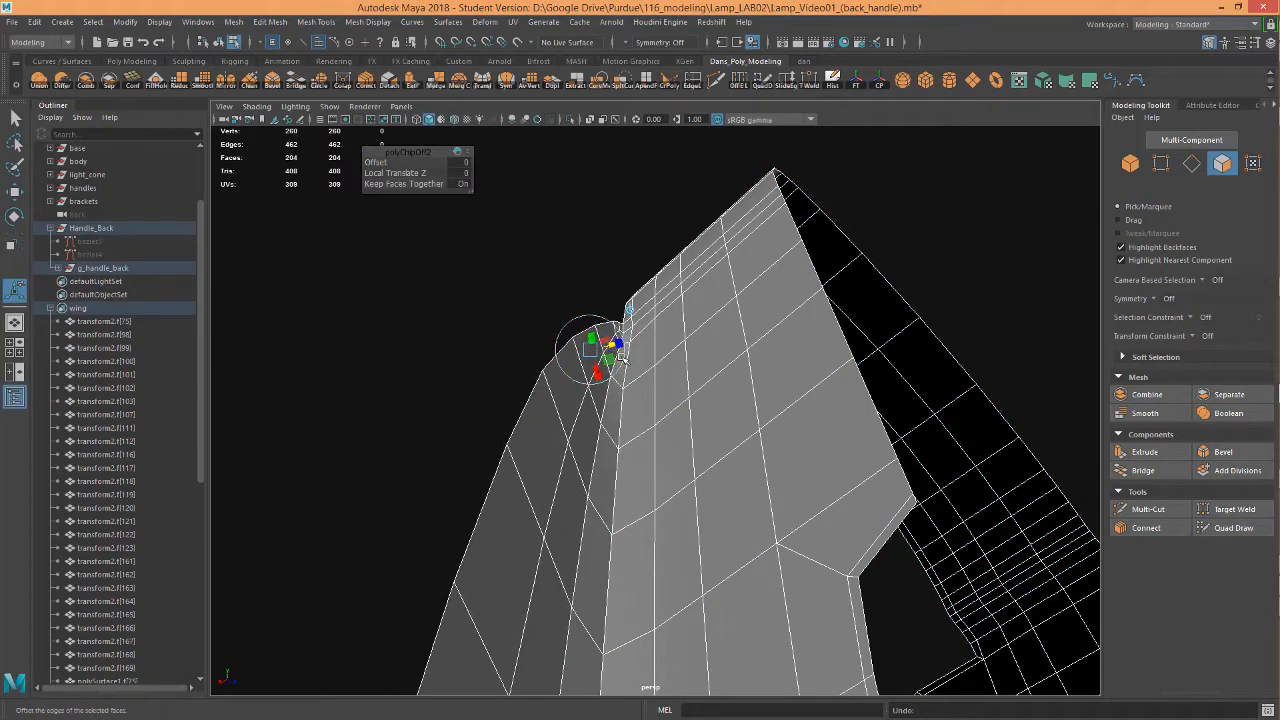
Select the extracted wing as an object, center its pivot, and move it slightly away from the strap
{"action": "key", "text": "w"}
{"action": "right_click", "coordinate": [589, 322]}
{"action": "right_click_drag", "start_coordinate": [641, 302], "coordinate": [644, 303]}
{"action": "left_click", "coordinate": [600, 361]}
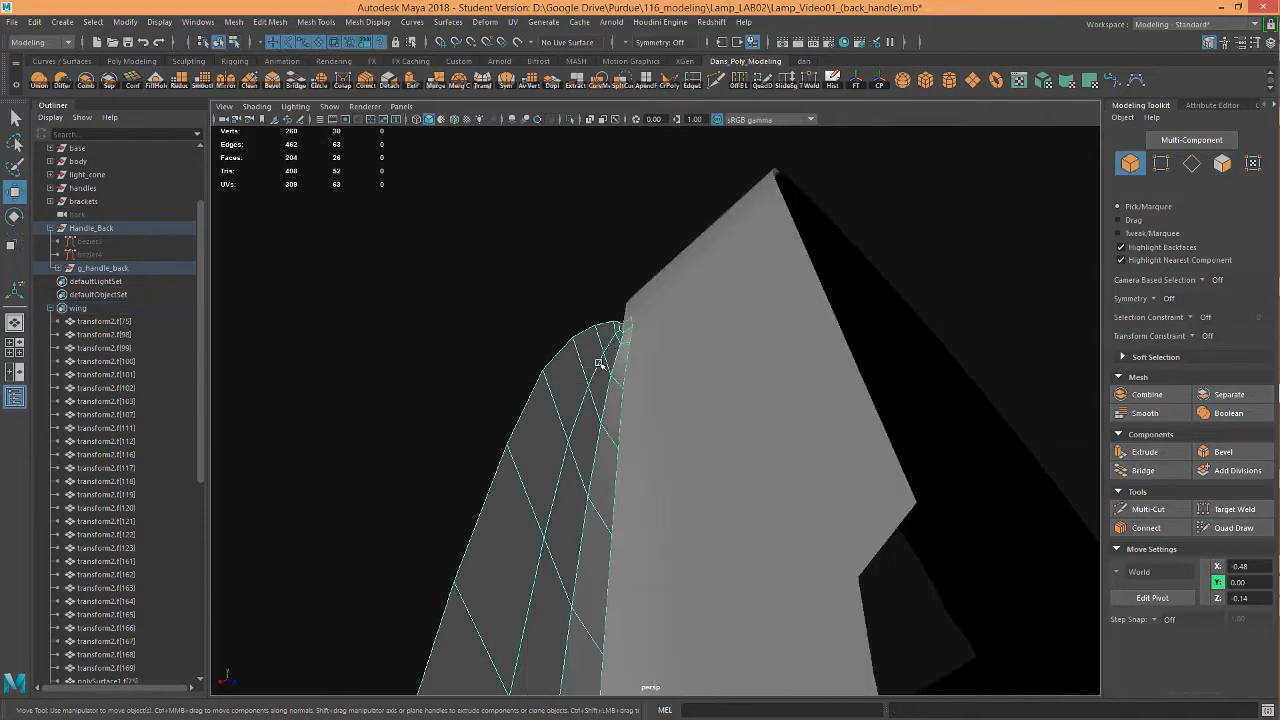
{"action": "scroll", "coordinate": [604, 408], "scroll_direction": "down", "scroll_amount": 4}
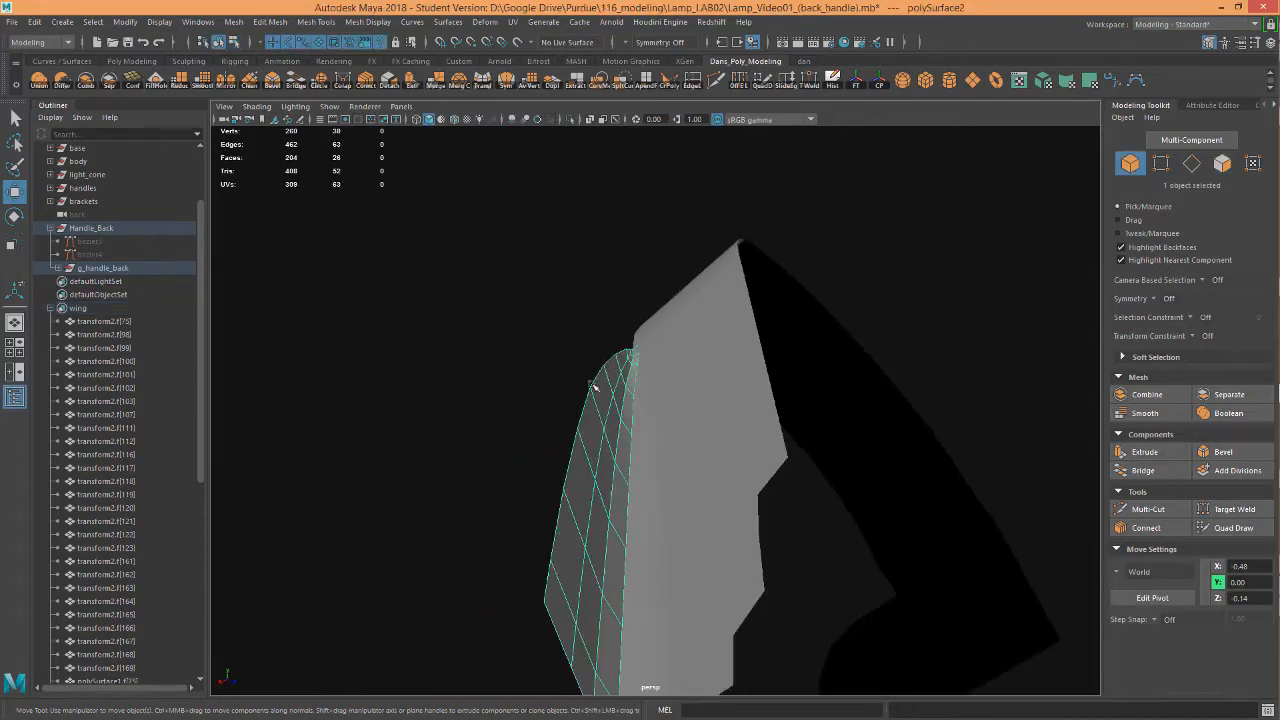
{"action": "left_click", "coordinate": [881, 83]}
{"action": "mouse_move", "coordinate": [582, 451]}
{"action": "left_mouse_down"}
{"action": "mouse_move", "coordinate": [617, 449]}
{"action": "mouse_move", "coordinate": [571, 452]}
{"action": "mouse_move", "coordinate": [592, 459]}
{"action": "left_mouse_up"}
{"action": "left_click_drag", "start_coordinate": [658, 410], "coordinate": [667, 466], "text": "alt"}
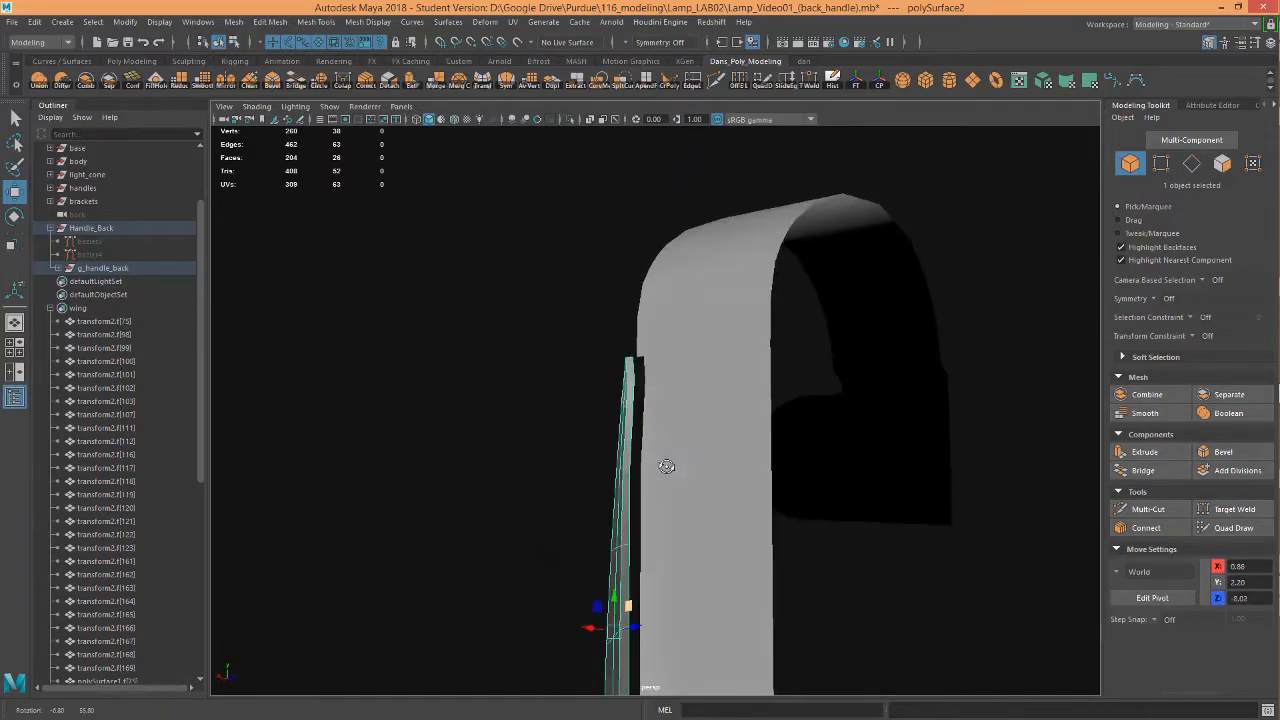
Select all the faces of the remaining strap piece of the back handle
{"action": "left_click", "coordinate": [692, 362]}
{"action": "left_click_drag", "start_coordinate": [657, 423], "coordinate": [717, 344], "text": "alt"}
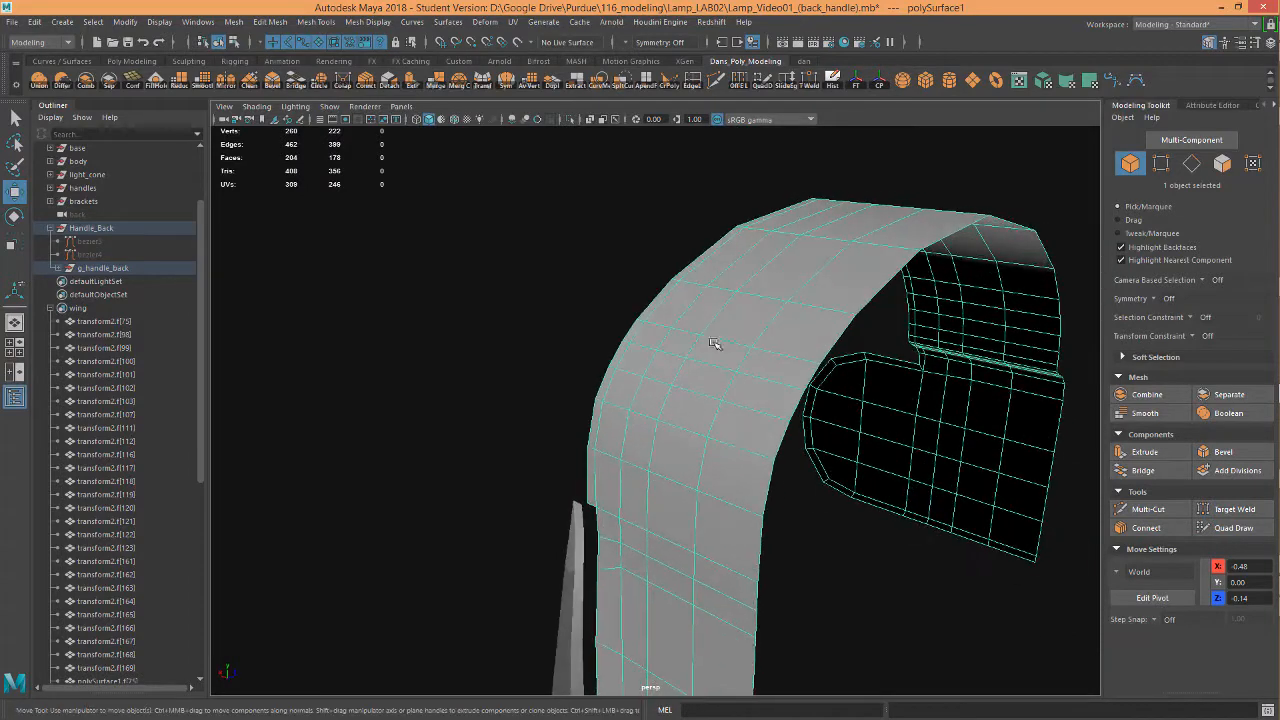
{"action": "right_click_drag", "start_coordinate": [715, 324], "coordinate": [719, 358]}
{"action": "double_click", "coordinate": [719, 357]}
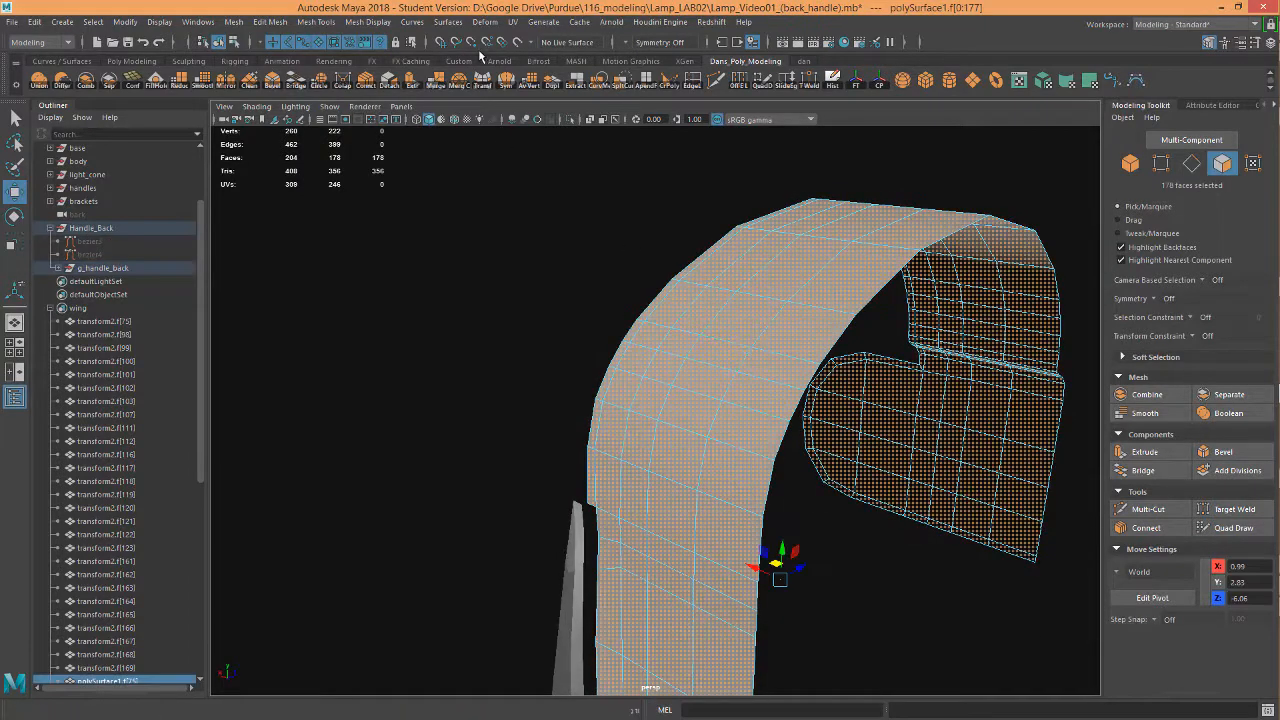
Make body_layer1 visible and view the handle next to the lamp body in the left orthographic view
{"action": "key", "text": "ctrl+a"}
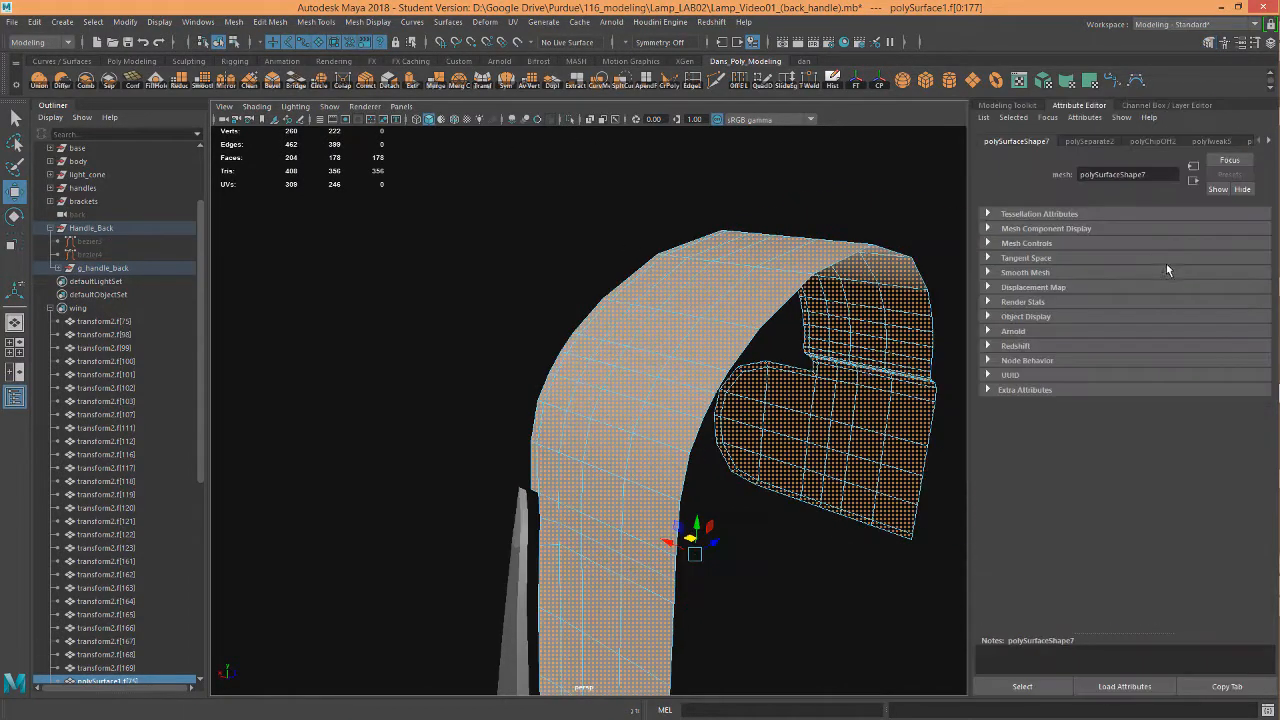
{"action": "key", "text": "ctrl+a"}
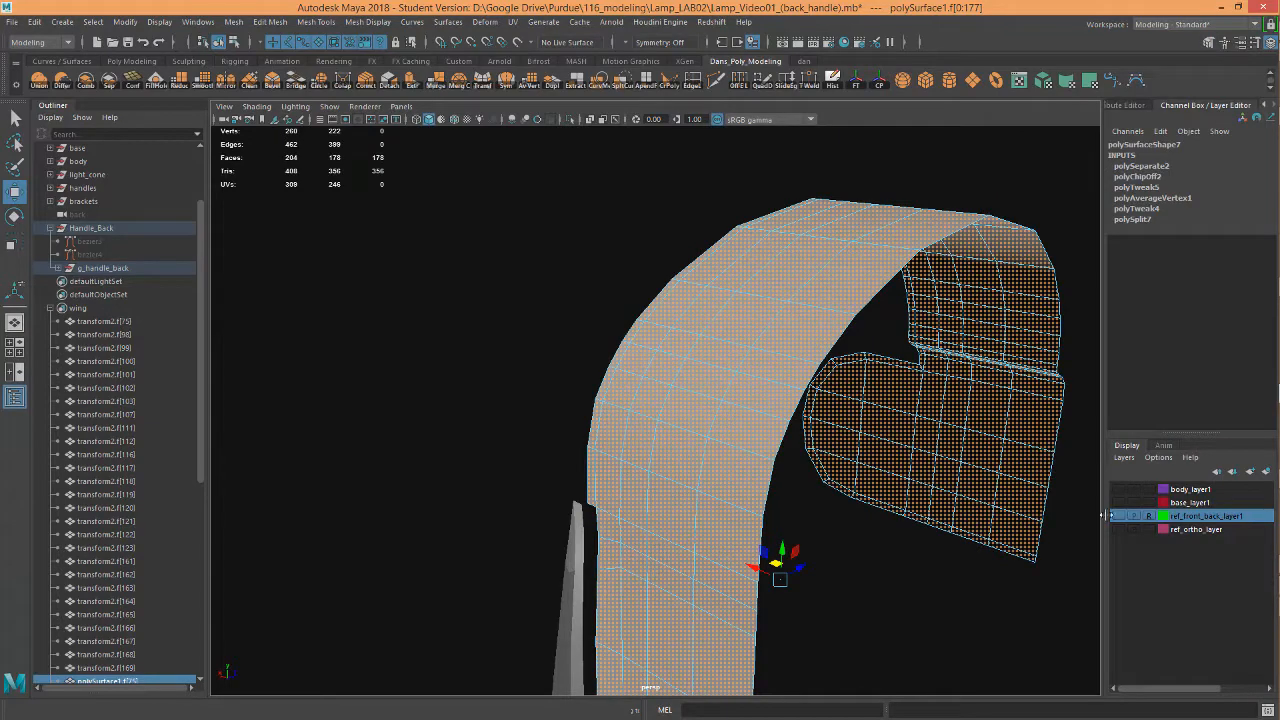
{"action": "left_click", "coordinate": [1119, 491]}
{"action": "left_click_drag", "start_coordinate": [980, 490], "coordinate": [816, 490], "text": "alt"}
{"action": "key", "text": "space"}
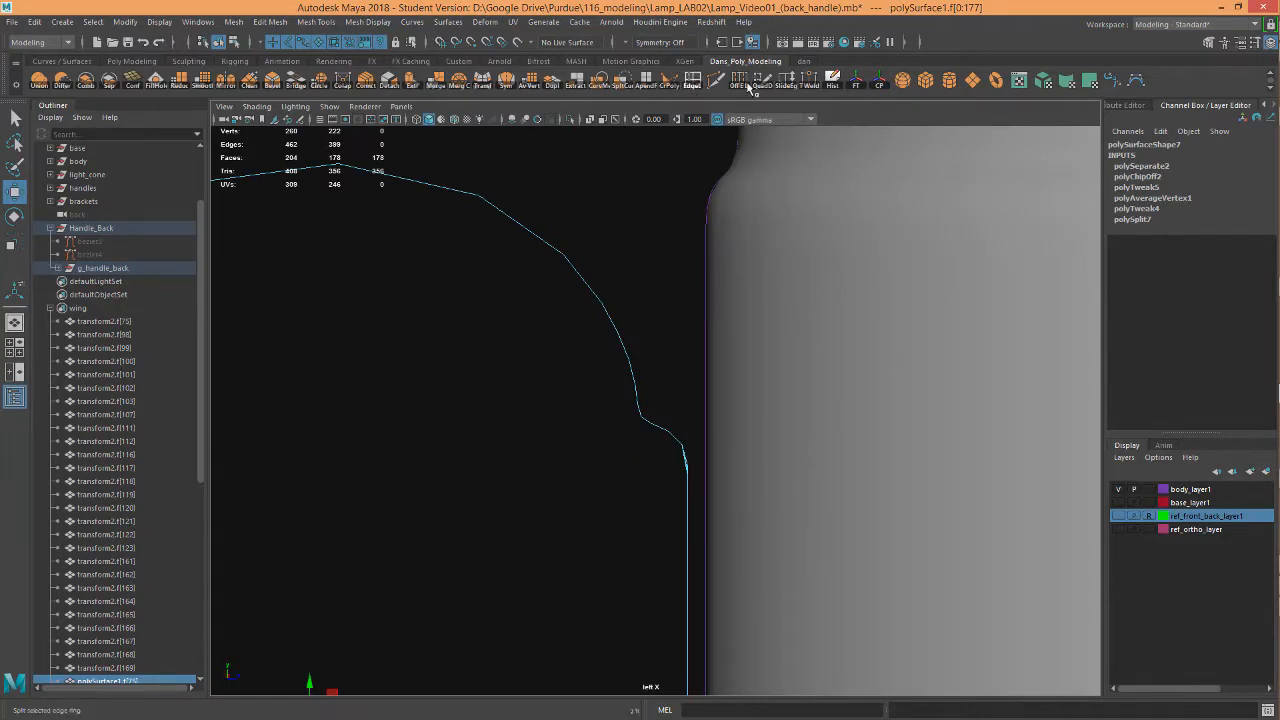
Extrude the selected strap faces with a Local Translate Z of 0.08 to give the strap thickness
{"action": "left_click", "coordinate": [412, 82]}
{"action": "left_click_drag", "start_coordinate": [598, 267], "coordinate": [627, 276]}
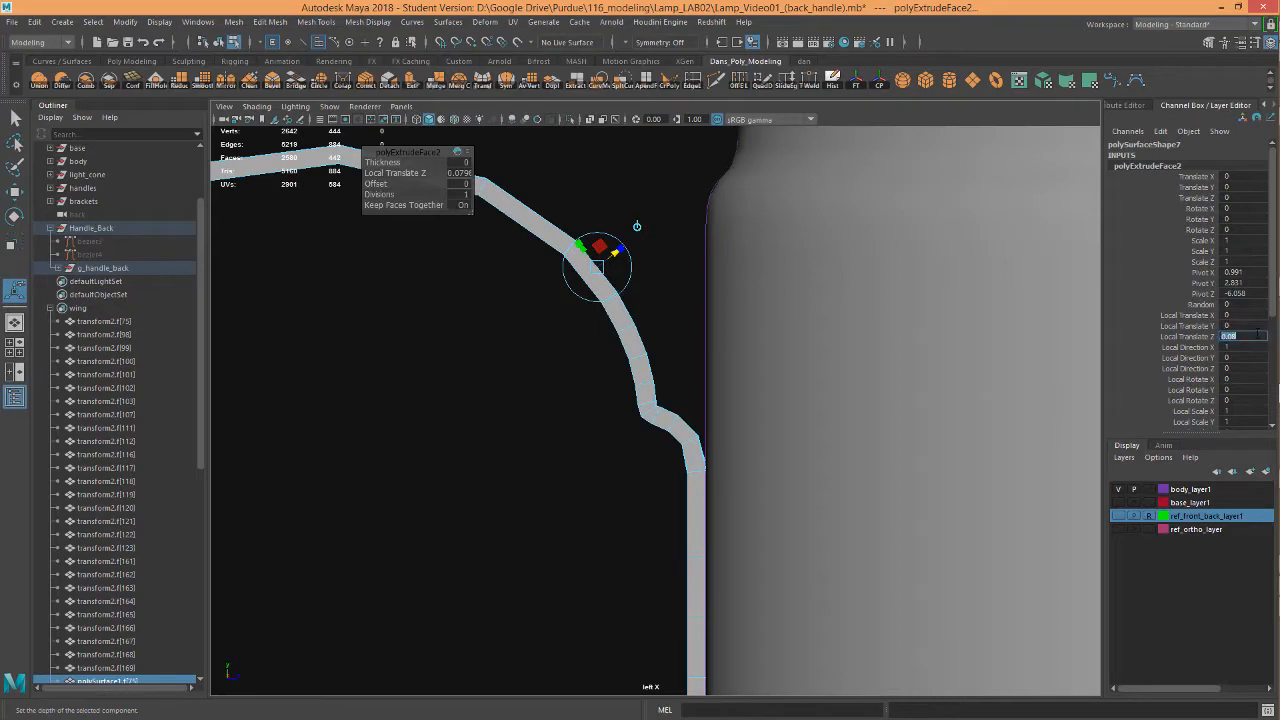
{"action": "scroll", "coordinate": [477, 331], "scroll_direction": "up", "scroll_amount": 1}
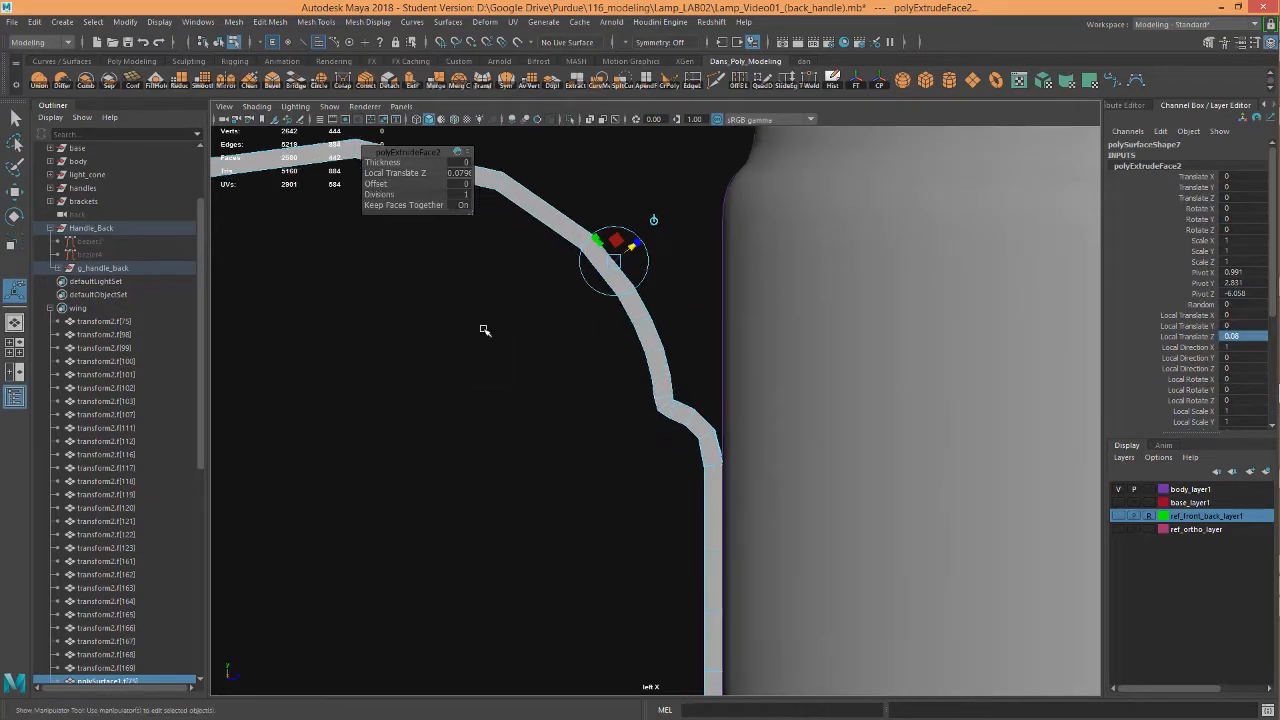
Delete the strip of extruded side faces along the strap edge that meets the wing
{"action": "key", "text": "w"}
{"action": "scroll", "coordinate": [540, 378], "scroll_direction": "down", "scroll_amount": 5}
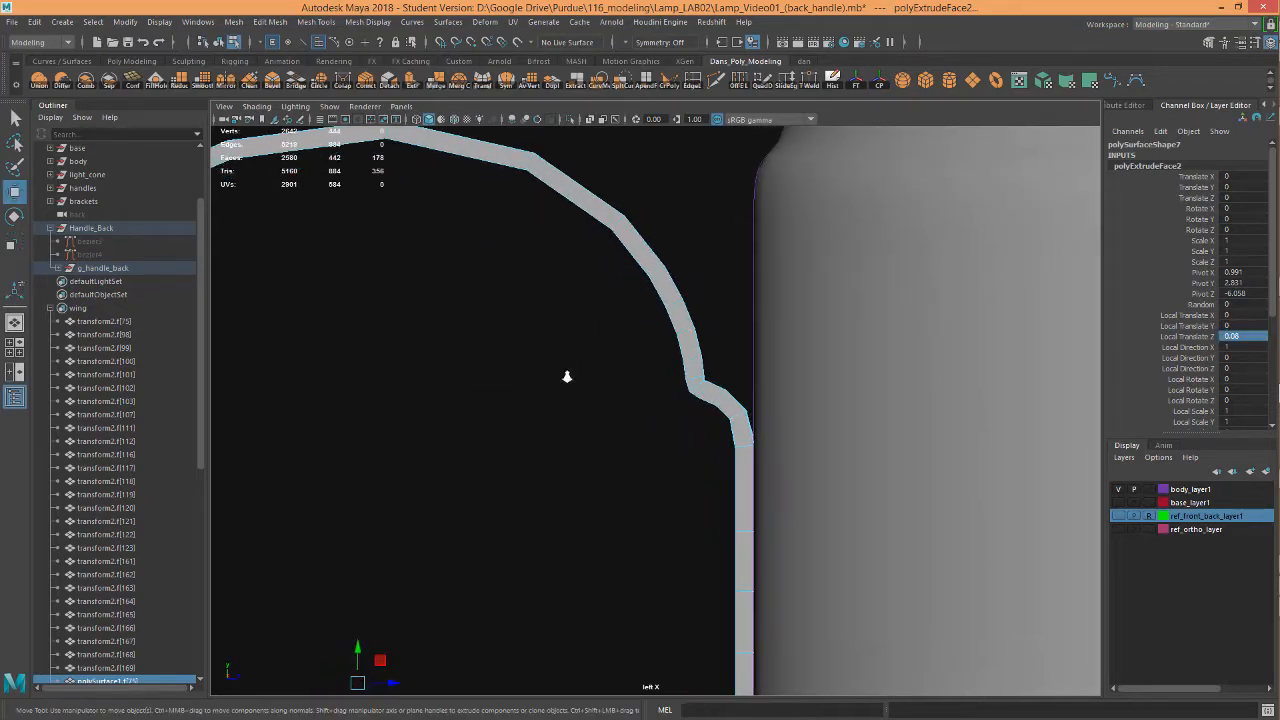
{"action": "key", "text": "space"}
{"action": "left_click_drag", "start_coordinate": [463, 388], "coordinate": [530, 360]}
{"action": "middle_click_drag", "start_coordinate": [566, 466], "coordinate": [566, 392], "text": "alt"}
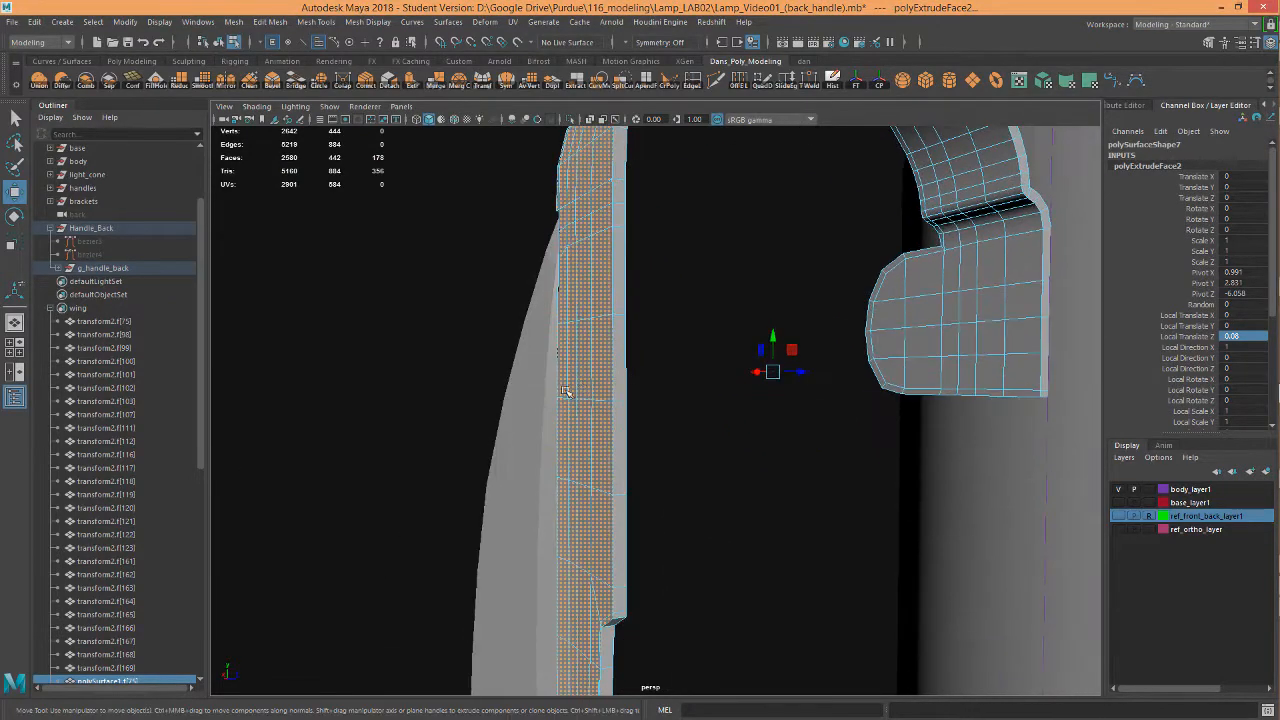
{"action": "left_click_drag", "start_coordinate": [528, 393], "coordinate": [690, 300], "text": "alt"}
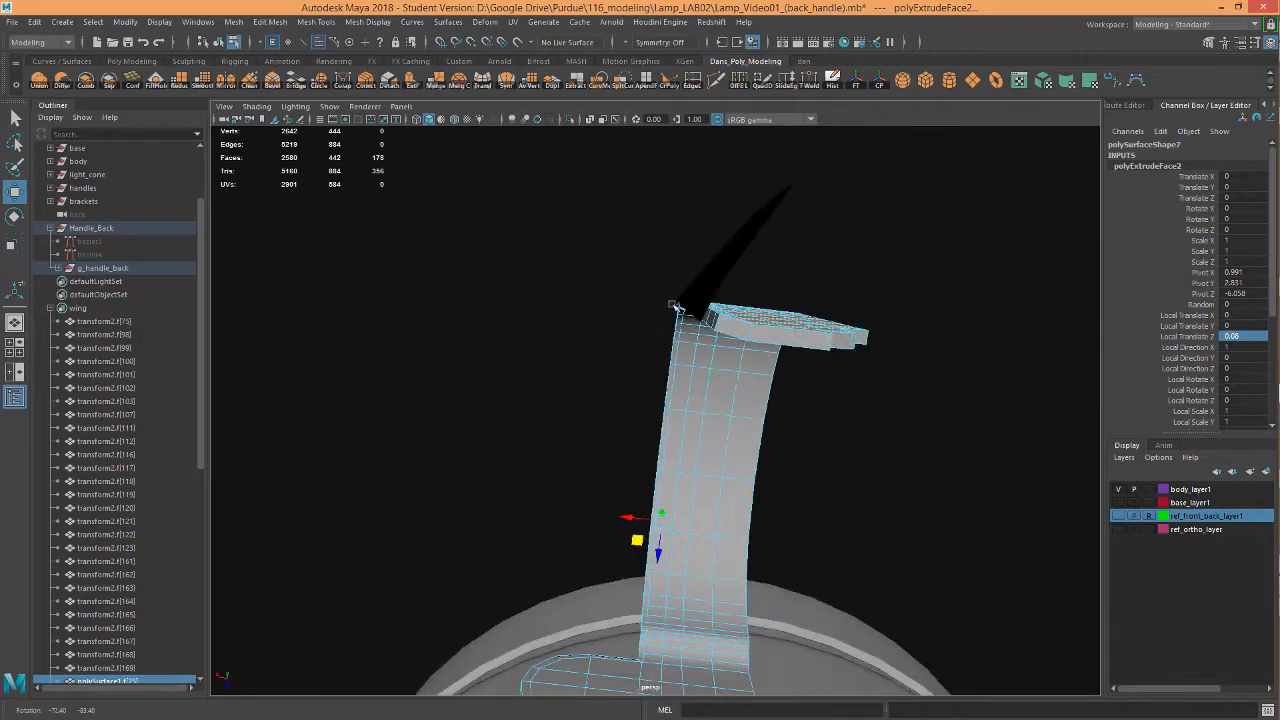
{"action": "left_click_drag", "start_coordinate": [784, 346], "coordinate": [657, 350], "text": "alt"}
{"action": "left_click", "coordinate": [757, 338]}
{"action": "scroll", "coordinate": [720, 180], "scroll_direction": "up", "scroll_amount": 2}
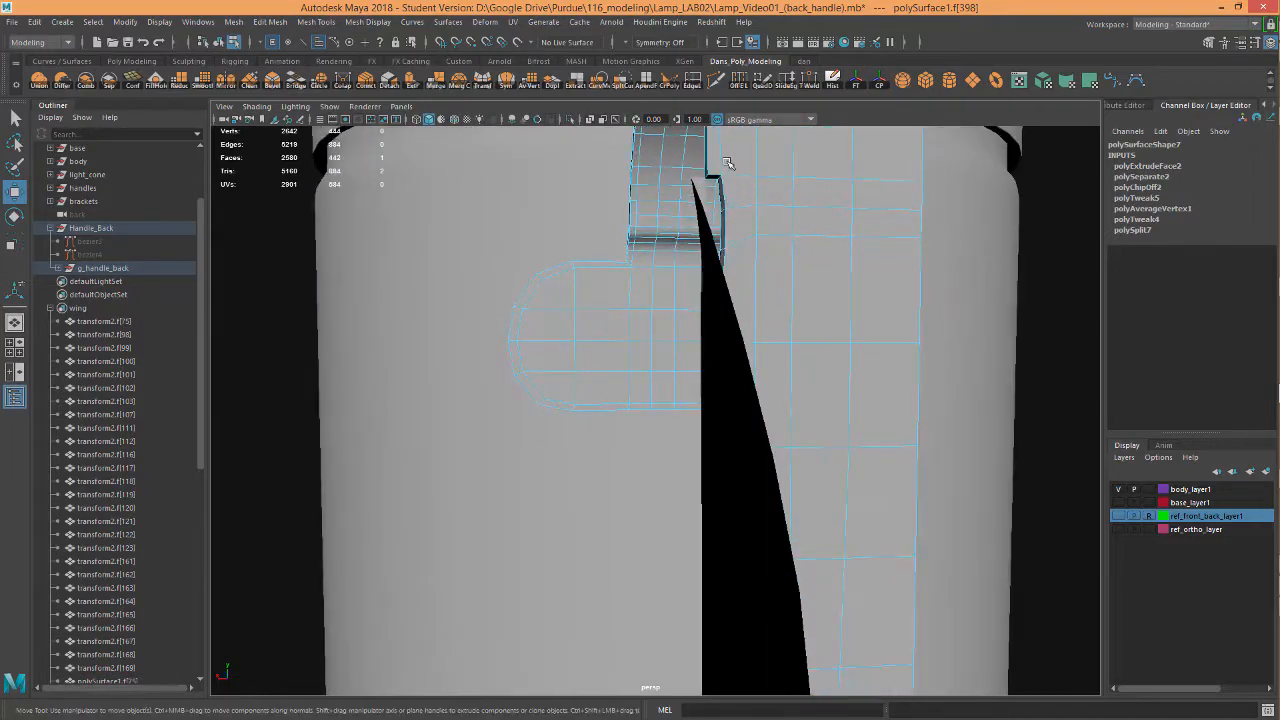
{"action": "double_click", "coordinate": [713, 175]}
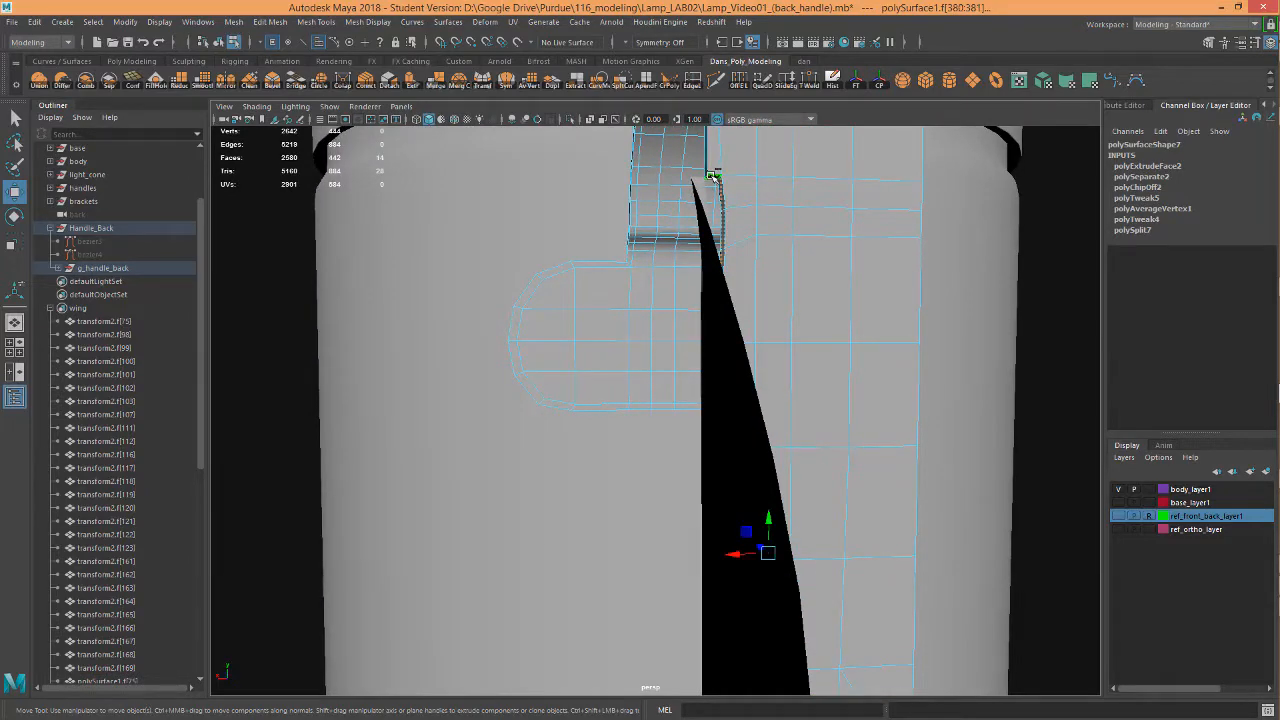
{"action": "key", "text": "Delete"}
Delete the strip of extruded side faces running along the strap's centre edge
{"action": "left_click_drag", "start_coordinate": [918, 266], "coordinate": [645, 588], "text": "alt"}
{"action": "left_click", "coordinate": [736, 380]}
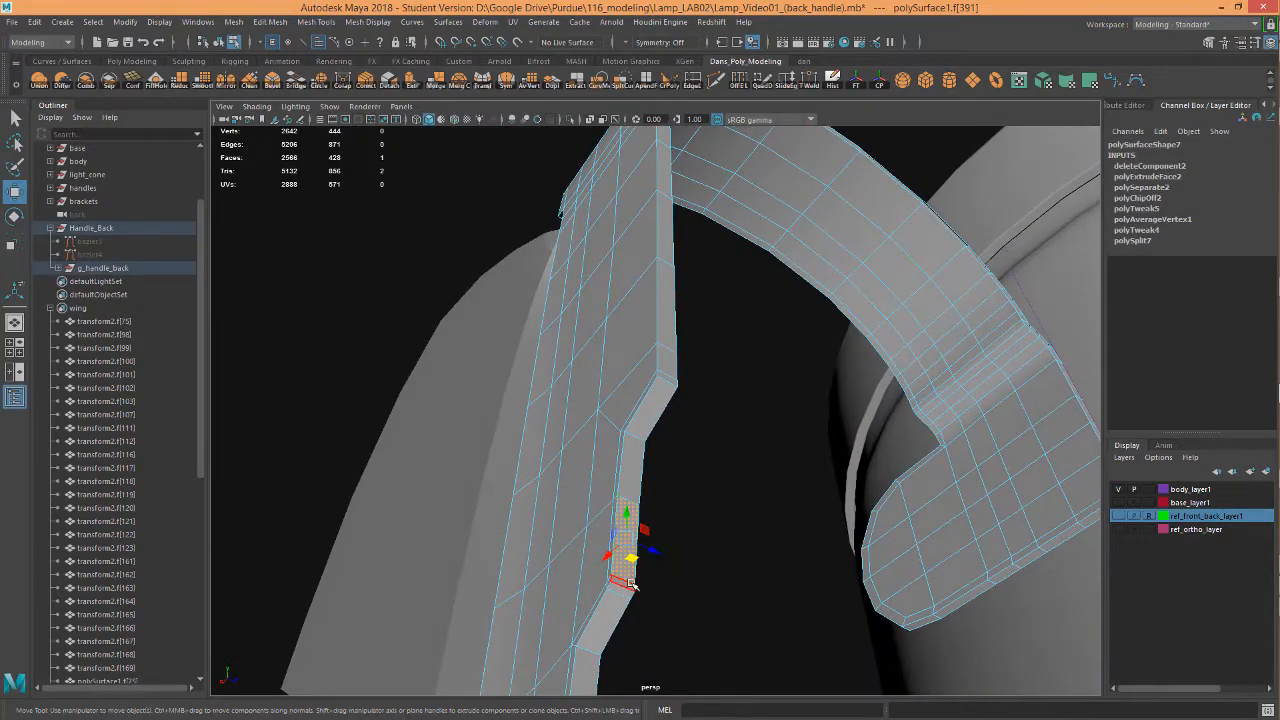
{"action": "left_click_drag", "start_coordinate": [819, 540], "coordinate": [567, 550], "text": "alt"}
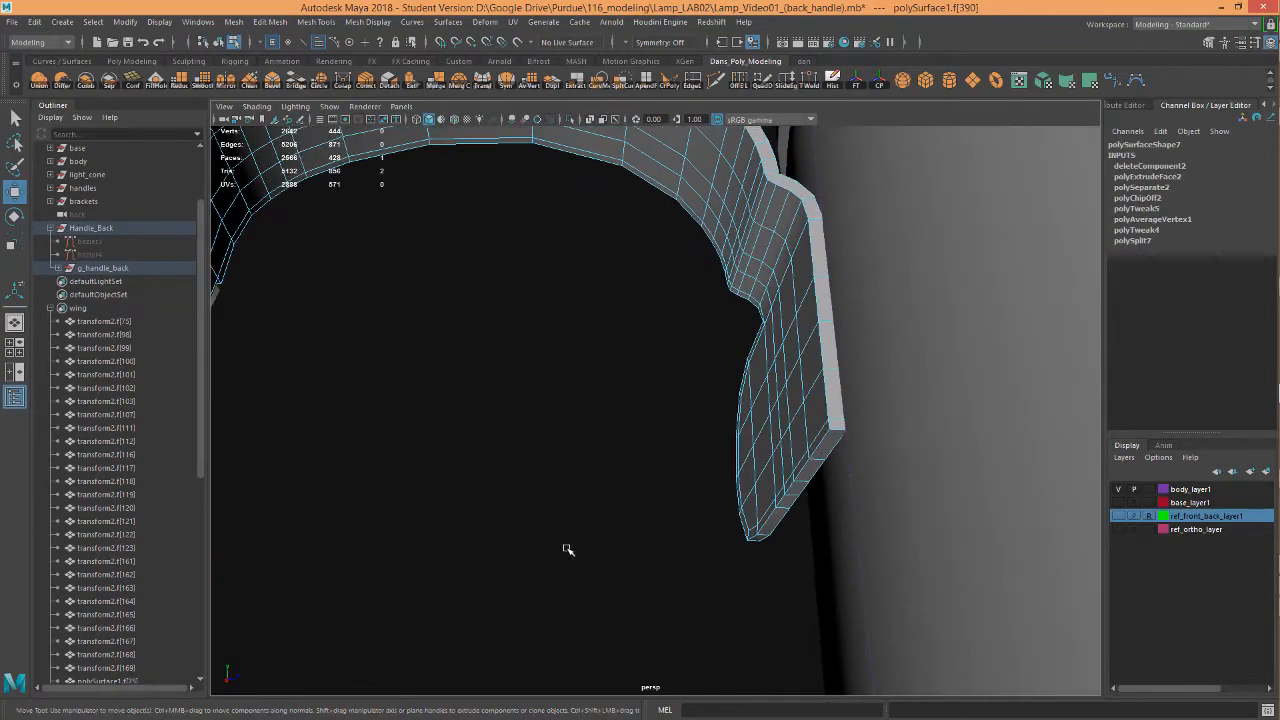
{"action": "double_click", "coordinate": [836, 423]}
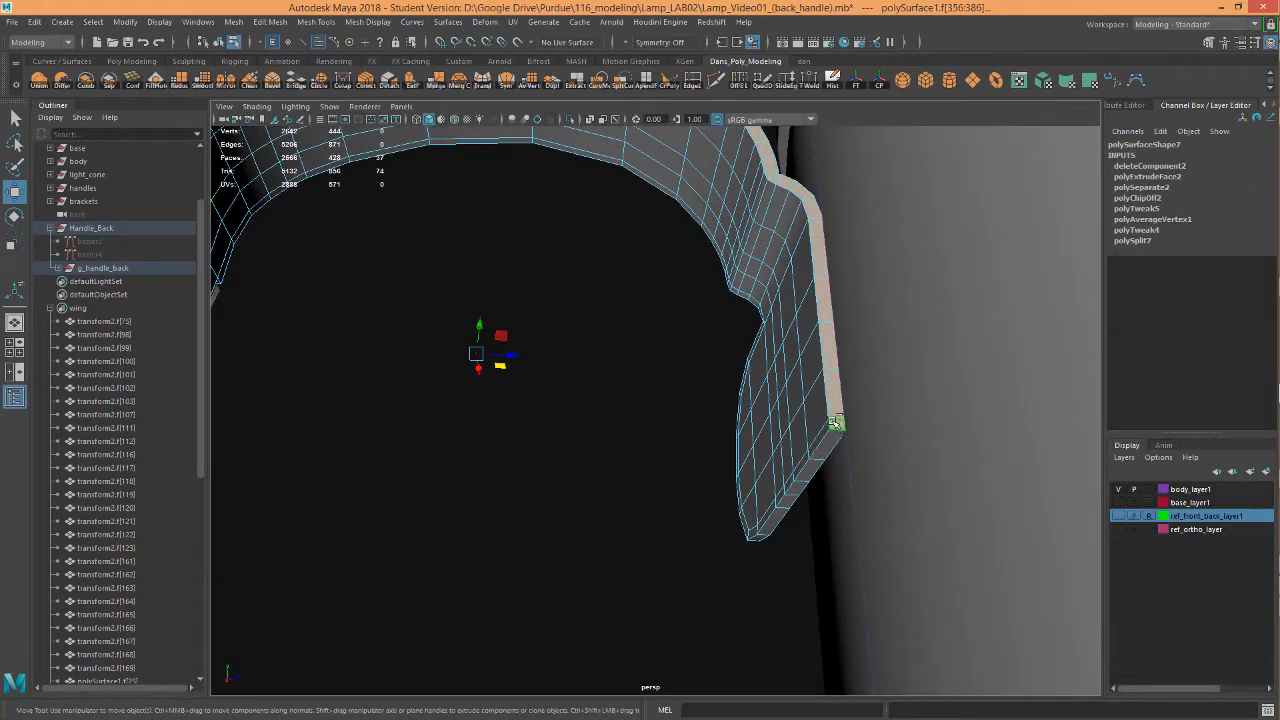
{"action": "key", "text": "Delete"}
{"action": "left_click_drag", "start_coordinate": [836, 423], "coordinate": [534, 337], "text": "alt"}
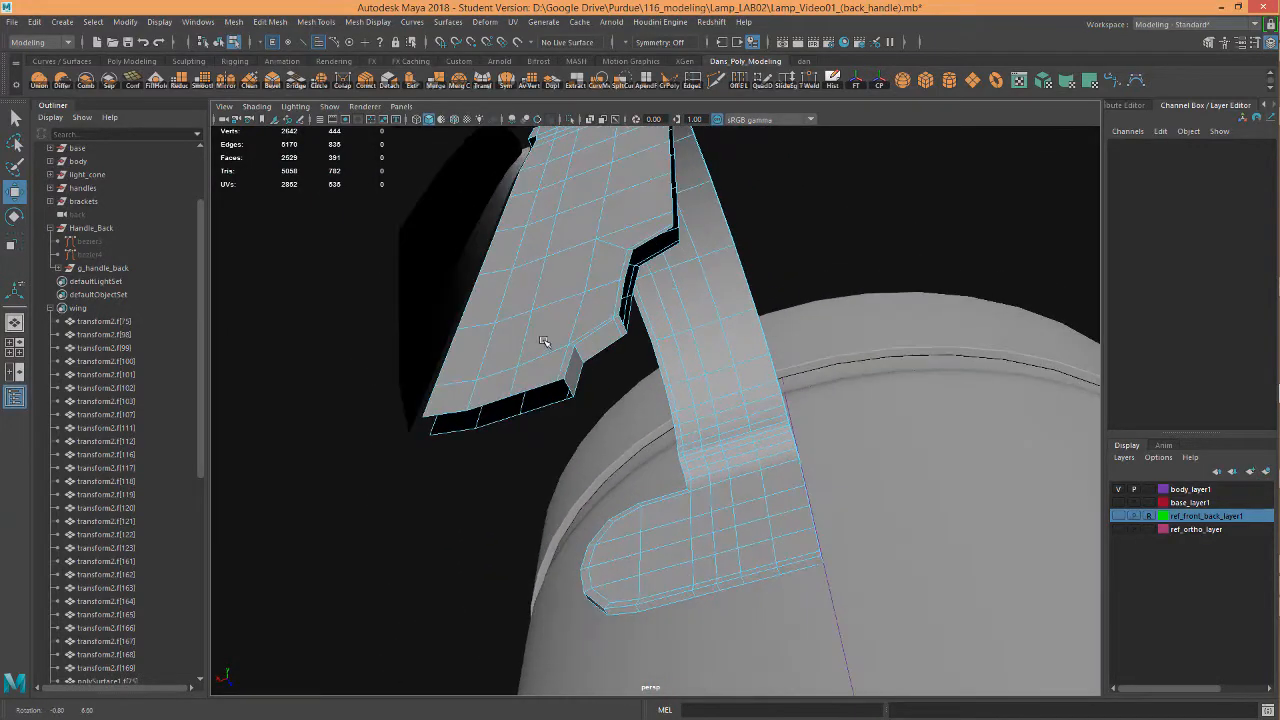
Select all the faces of the extracted wing piece
{"action": "left_click", "coordinate": [460, 242]}
{"action": "left_click_drag", "start_coordinate": [460, 242], "coordinate": [519, 345], "text": "alt"}
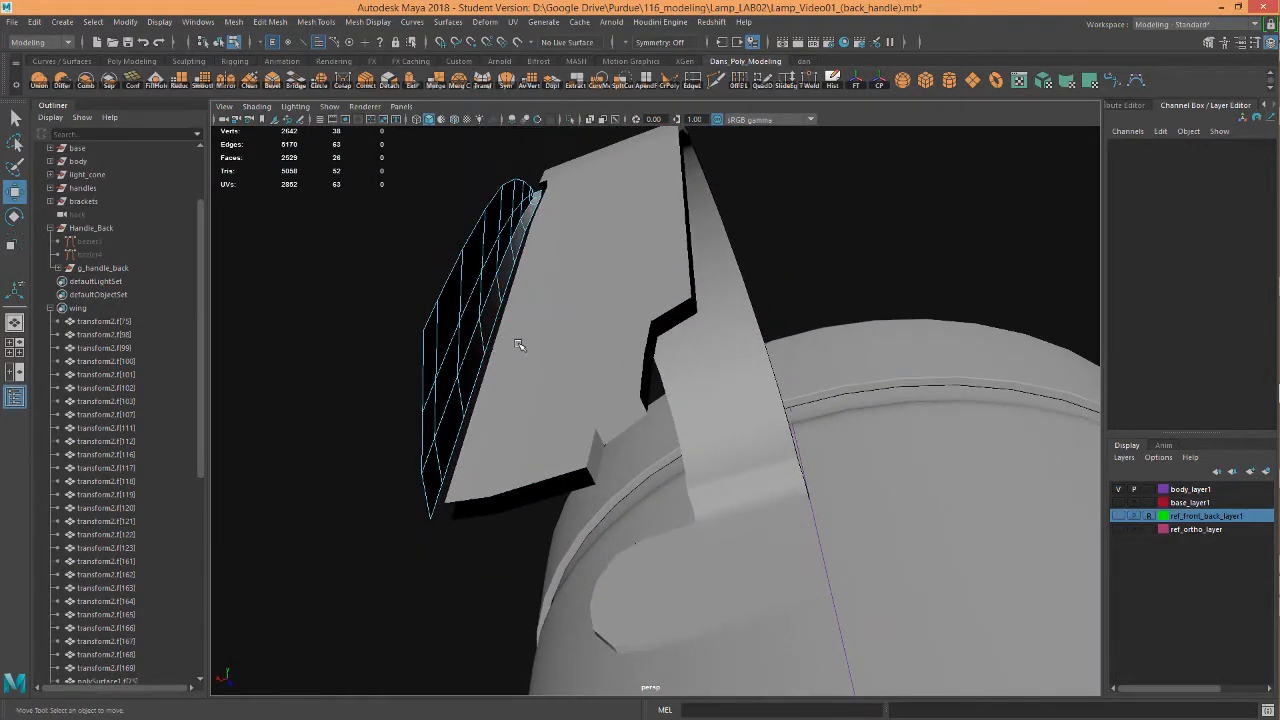
{"action": "left_click_drag", "start_coordinate": [477, 459], "coordinate": [492, 405], "text": "alt"}
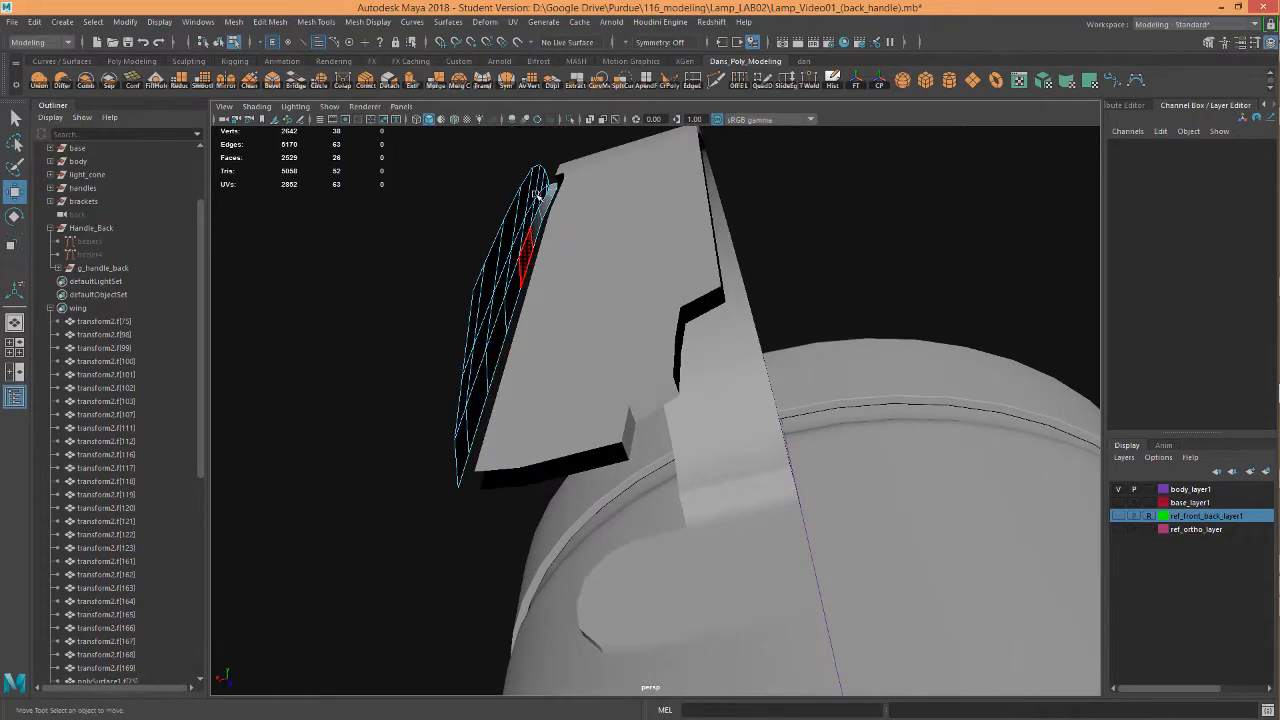
{"action": "double_click", "coordinate": [480, 403]}
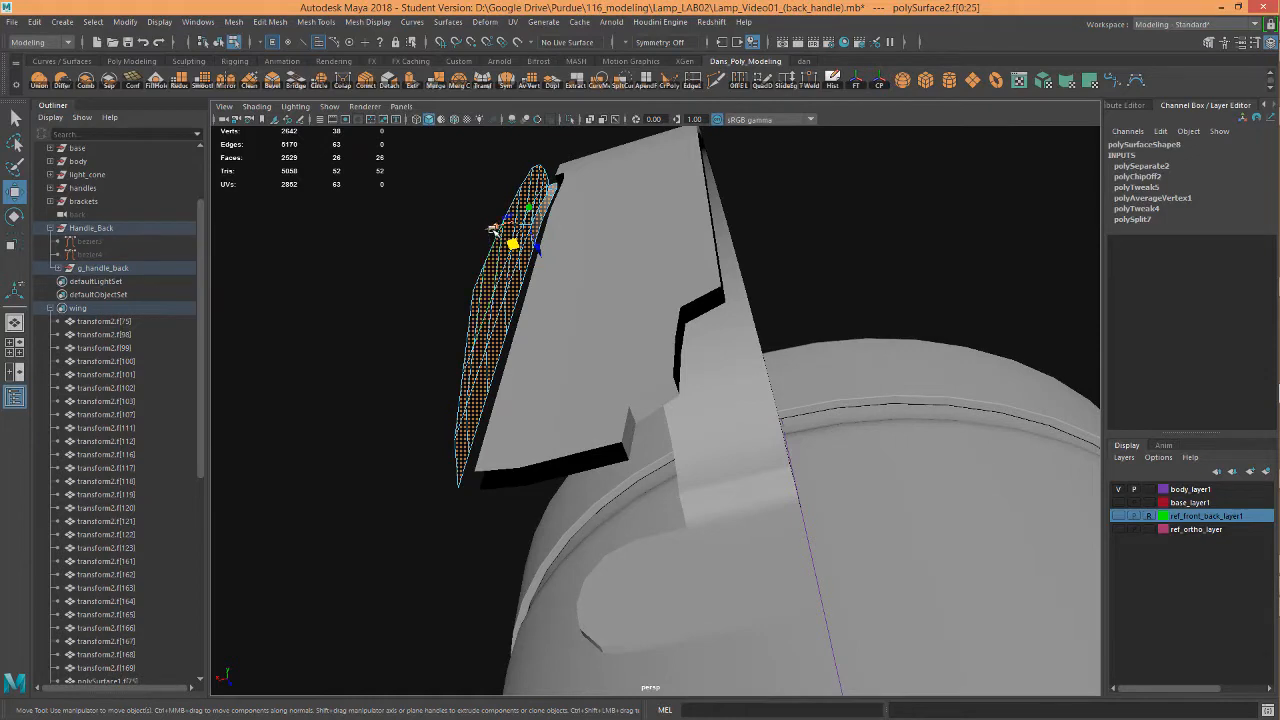
{"action": "left_click_drag", "start_coordinate": [493, 229], "coordinate": [521, 273]}
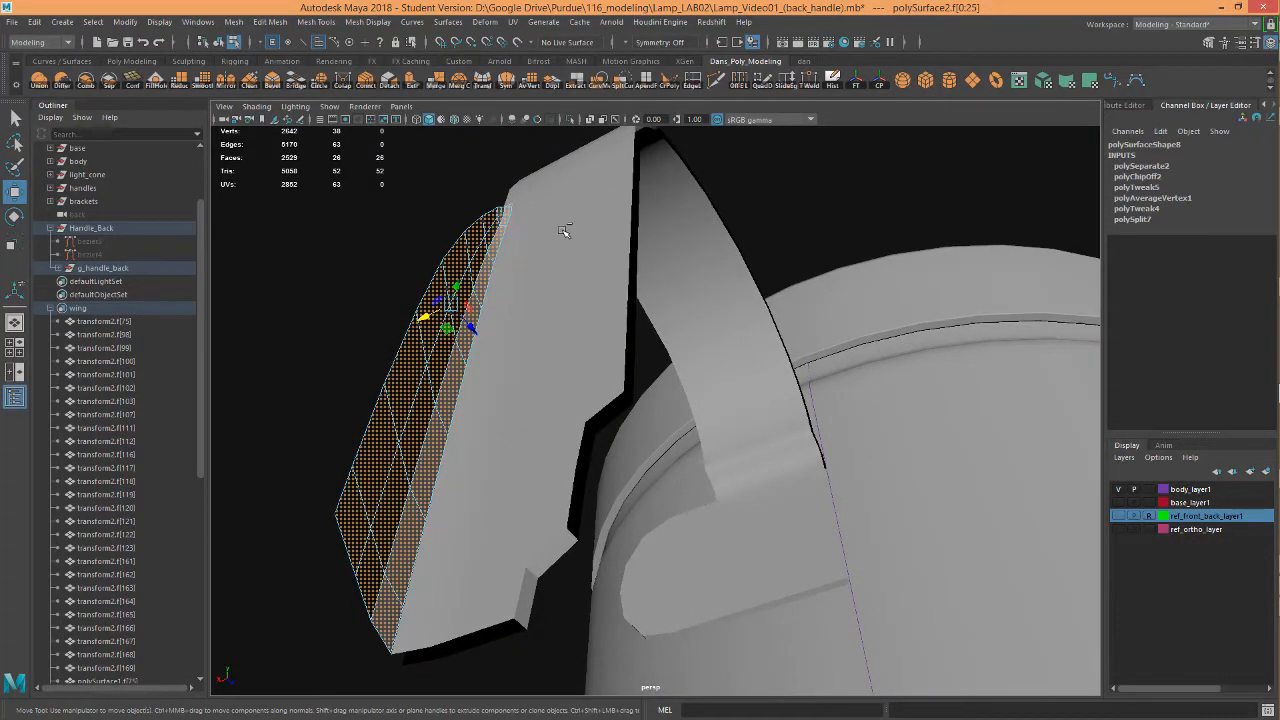
{"action": "key", "text": "ctrl+z"}
Overlay the wireframe on the shaded model at the upper end of the seam between wing and strap
{"action": "left_click_drag", "start_coordinate": [538, 222], "coordinate": [646, 226], "text": "alt"}
{"action": "left_click_drag", "start_coordinate": [588, 265], "coordinate": [644, 308], "text": "alt"}
{"action": "right_click_drag", "start_coordinate": [698, 309], "coordinate": [762, 314], "text": "alt"}
{"action": "left_click_drag", "start_coordinate": [762, 314], "coordinate": [648, 401], "text": "alt"}
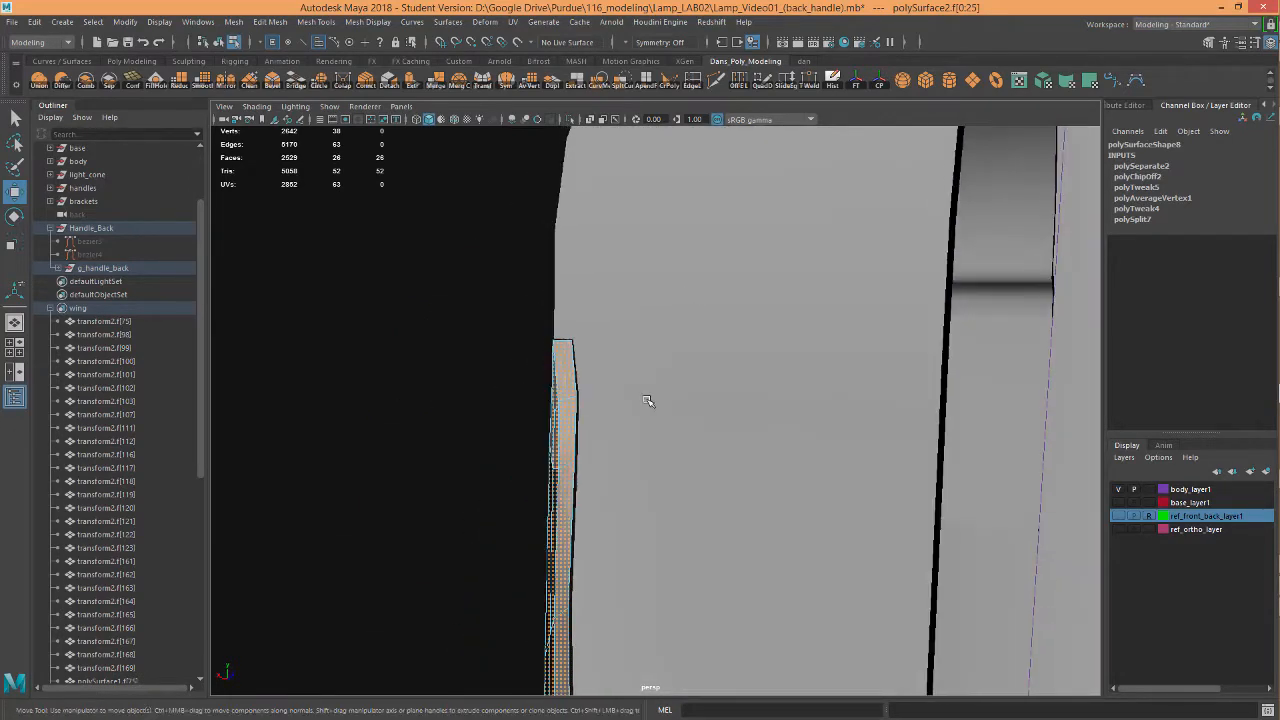
{"action": "left_click_drag", "start_coordinate": [593, 441], "coordinate": [830, 314], "text": "alt"}
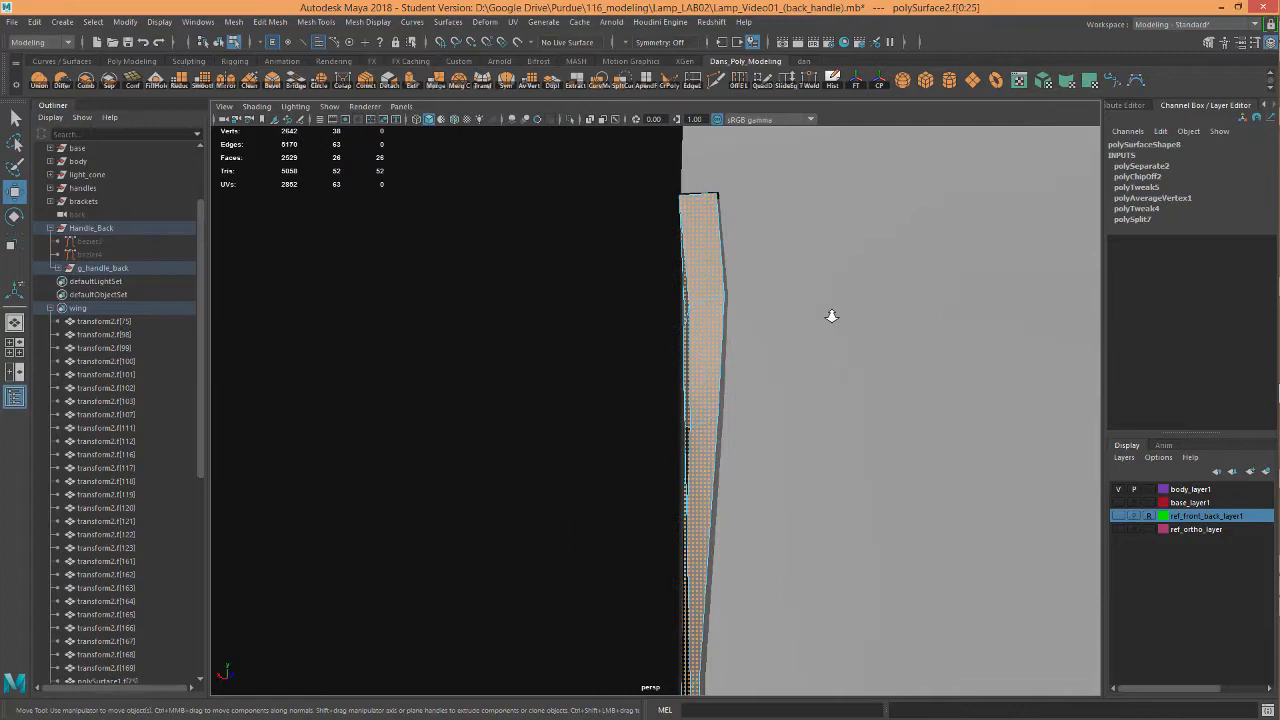
{"action": "left_click", "coordinate": [455, 121]}
{"action": "scroll", "coordinate": [814, 349], "scroll_direction": "up", "scroll_amount": 5}
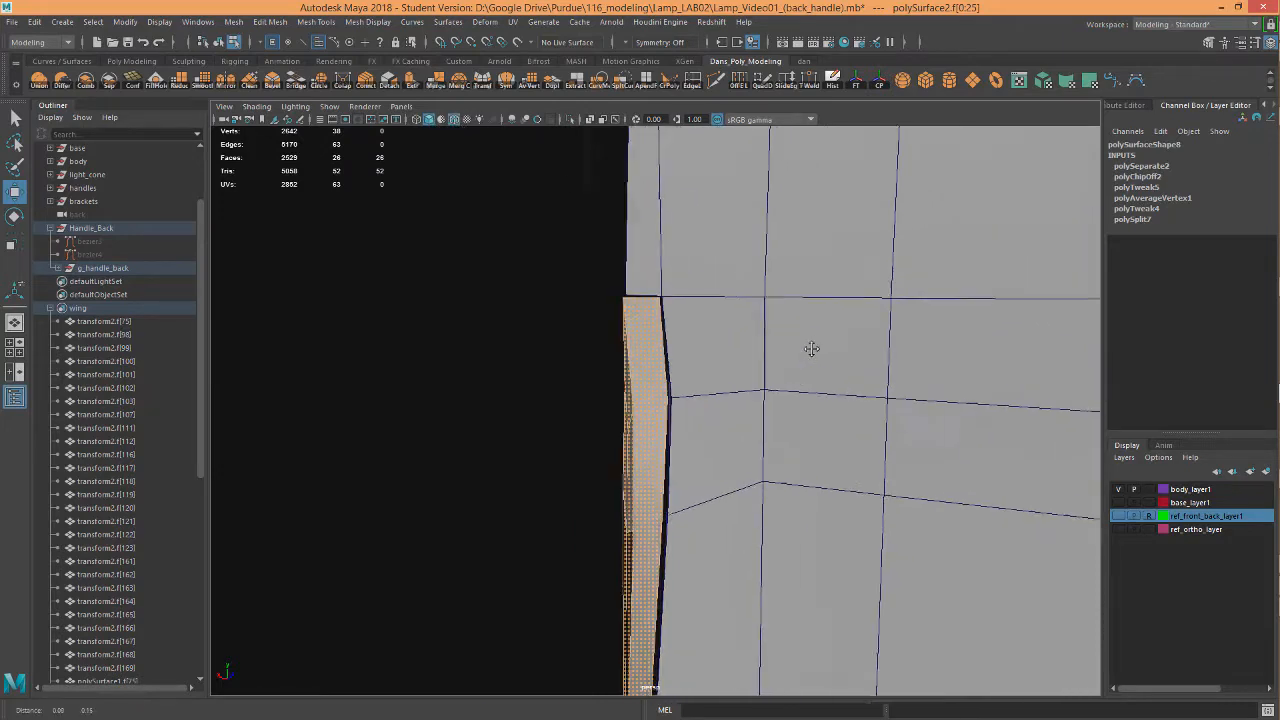
{"action": "scroll", "coordinate": [735, 345], "scroll_direction": "up", "scroll_amount": 2}
Snap the upper vertices of the wing's seam edge, starting at the top corner, onto the matching strap vertices
{"action": "key", "text": "F9"}
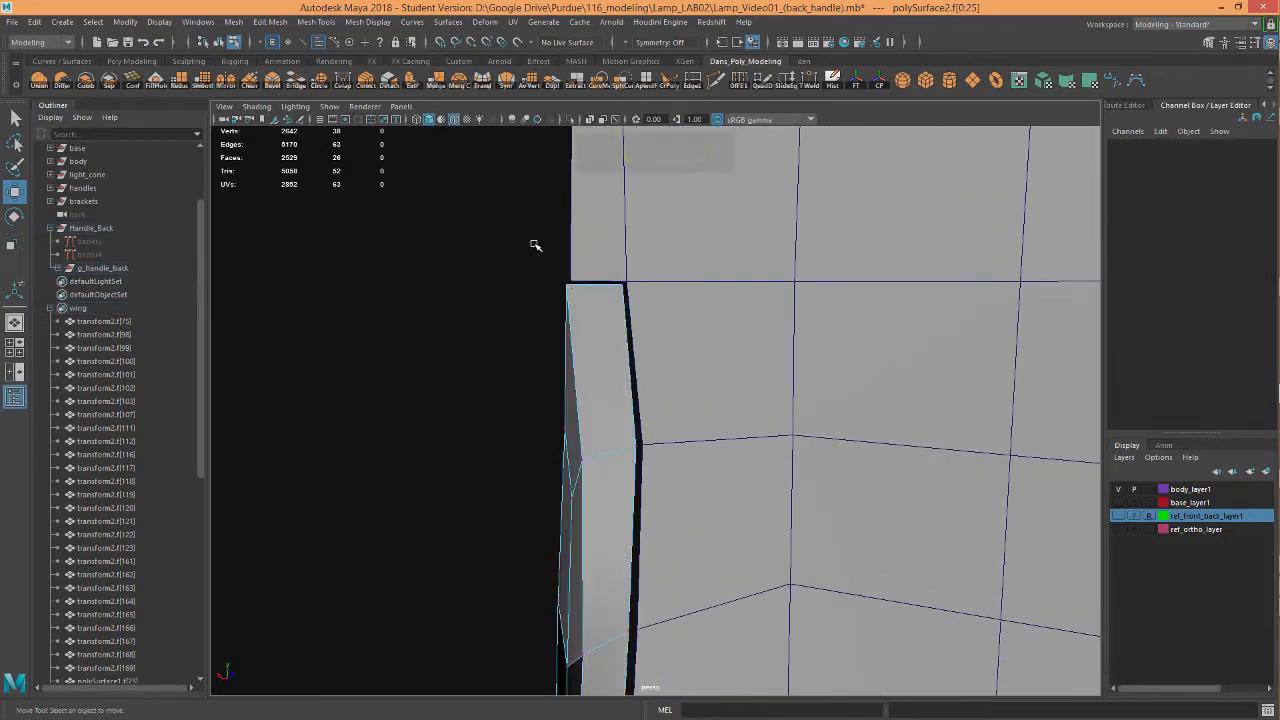
{"action": "left_click", "coordinate": [566, 285]}
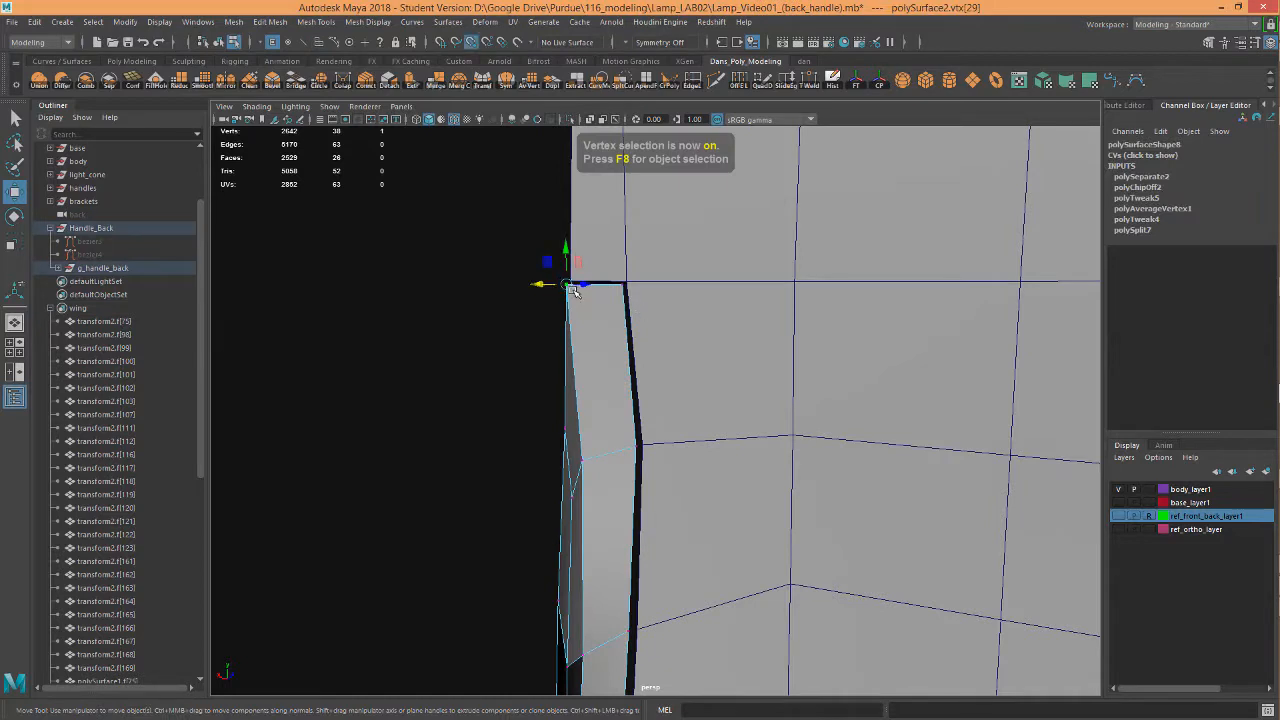
{"action": "left_click_drag", "start_coordinate": [567, 286], "coordinate": [626, 282]}
{"action": "left_click", "coordinate": [633, 447]}
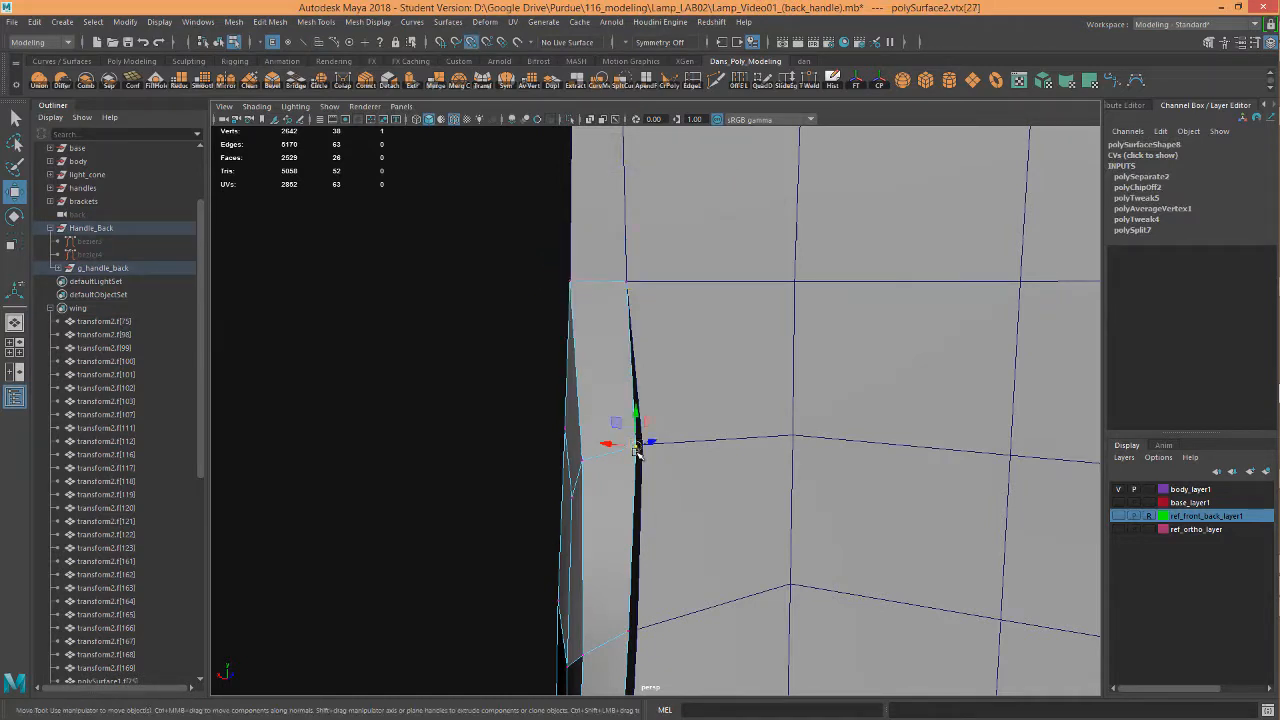
{"action": "left_click_drag", "start_coordinate": [636, 449], "coordinate": [646, 452]}
{"action": "mouse_move", "coordinate": [693, 500]}
{"action": "middle_mouse_down", "text": "alt"}
{"action": "mouse_move", "coordinate": [580, 227]}
{"action": "mouse_move", "coordinate": [650, 378]}
{"action": "middle_mouse_up", "text": "alt"}
{"action": "middle_click_drag", "start_coordinate": [575, 298], "coordinate": [601, 419], "text": "alt"}
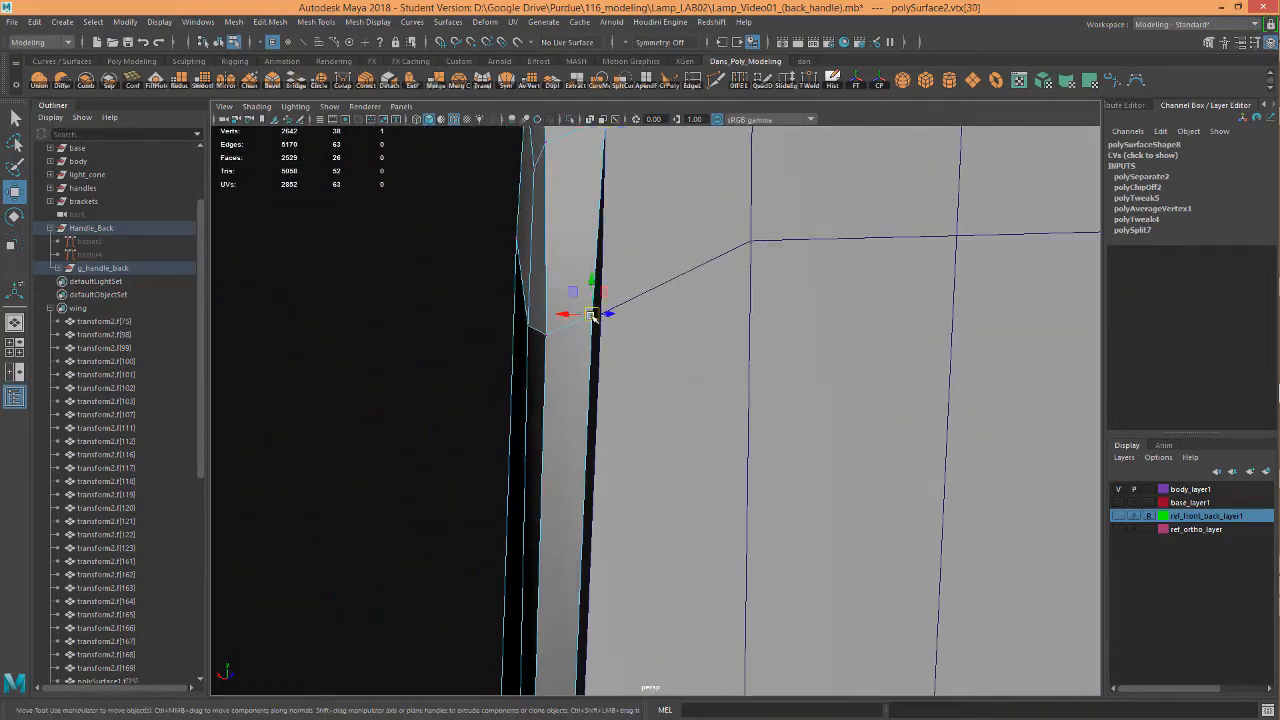
{"action": "left_click_drag", "start_coordinate": [594, 315], "coordinate": [616, 315]}
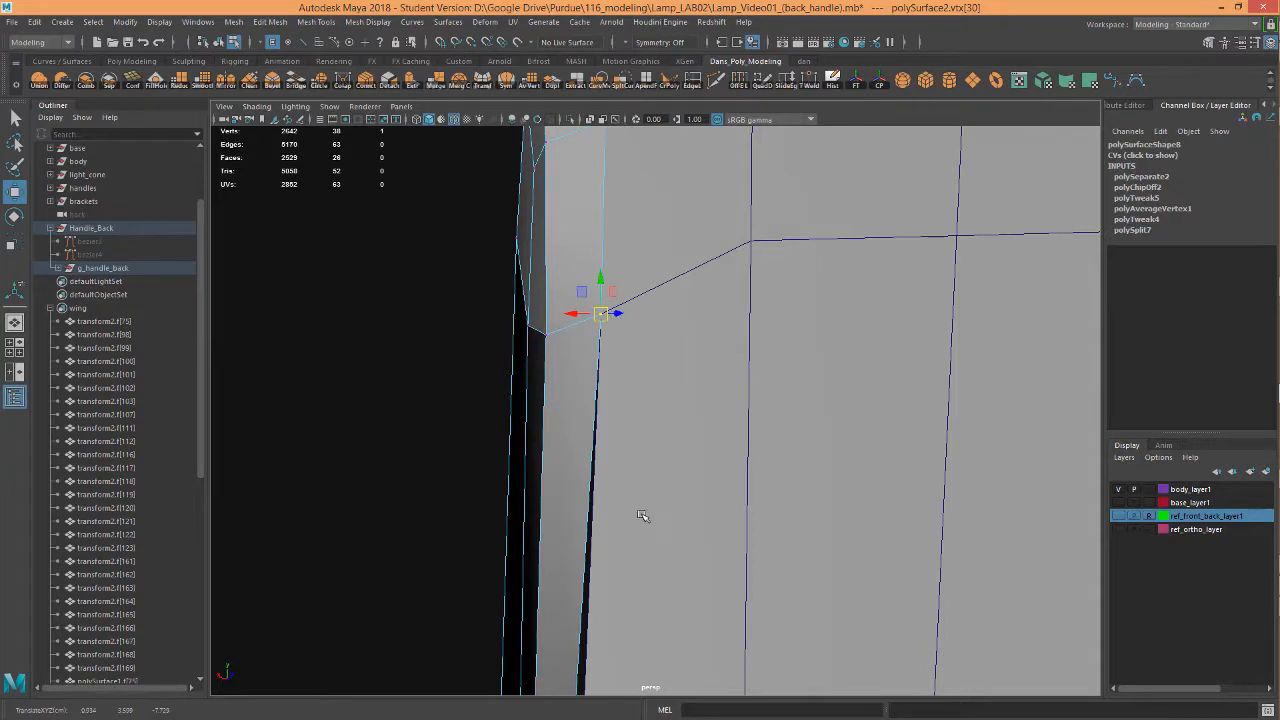
Snap the three middle vertices of the wing's seam edge onto the matching vertices of the strap
{"action": "middle_click_drag", "start_coordinate": [650, 650], "coordinate": [620, 382], "text": "alt"}
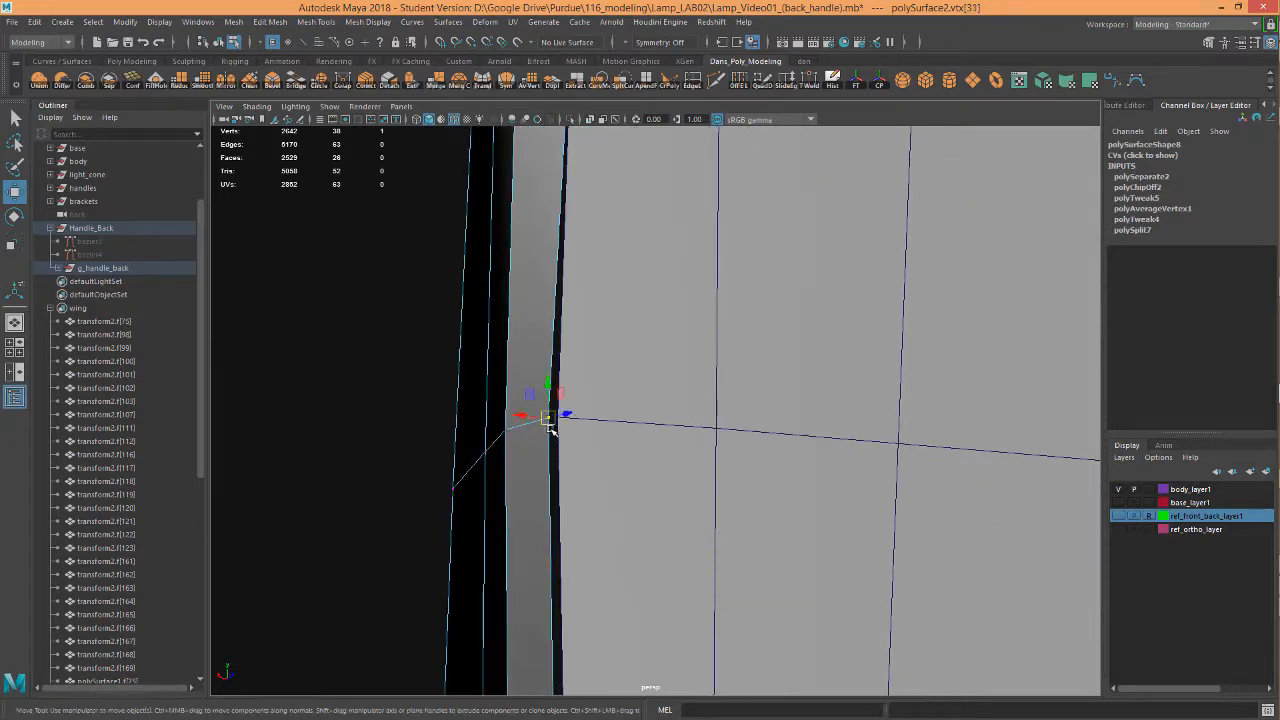
{"action": "left_click_drag", "start_coordinate": [550, 422], "coordinate": [561, 422]}
{"action": "left_click_drag", "start_coordinate": [565, 428], "coordinate": [616, 400], "text": "alt"}
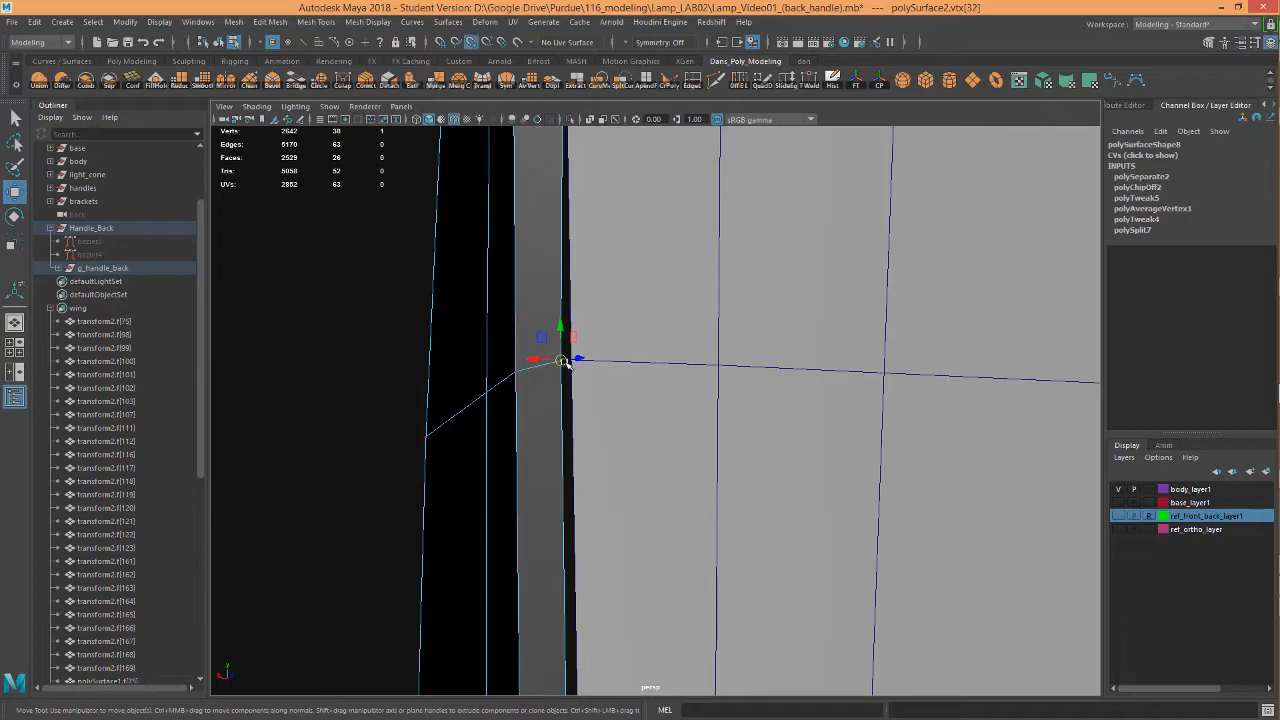
{"action": "left_click_drag", "start_coordinate": [563, 362], "coordinate": [574, 364]}
{"action": "left_click_drag", "start_coordinate": [688, 569], "coordinate": [672, 424], "text": "alt"}
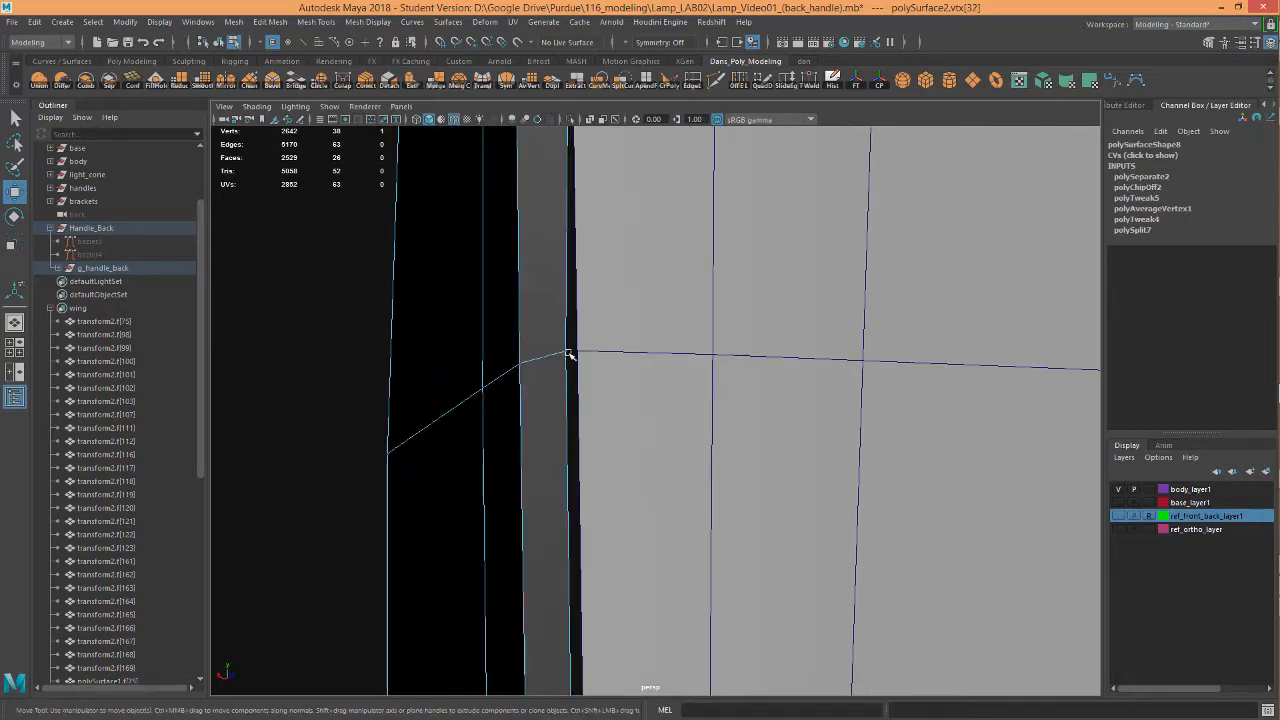
{"action": "left_click_drag", "start_coordinate": [567, 352], "coordinate": [578, 353]}
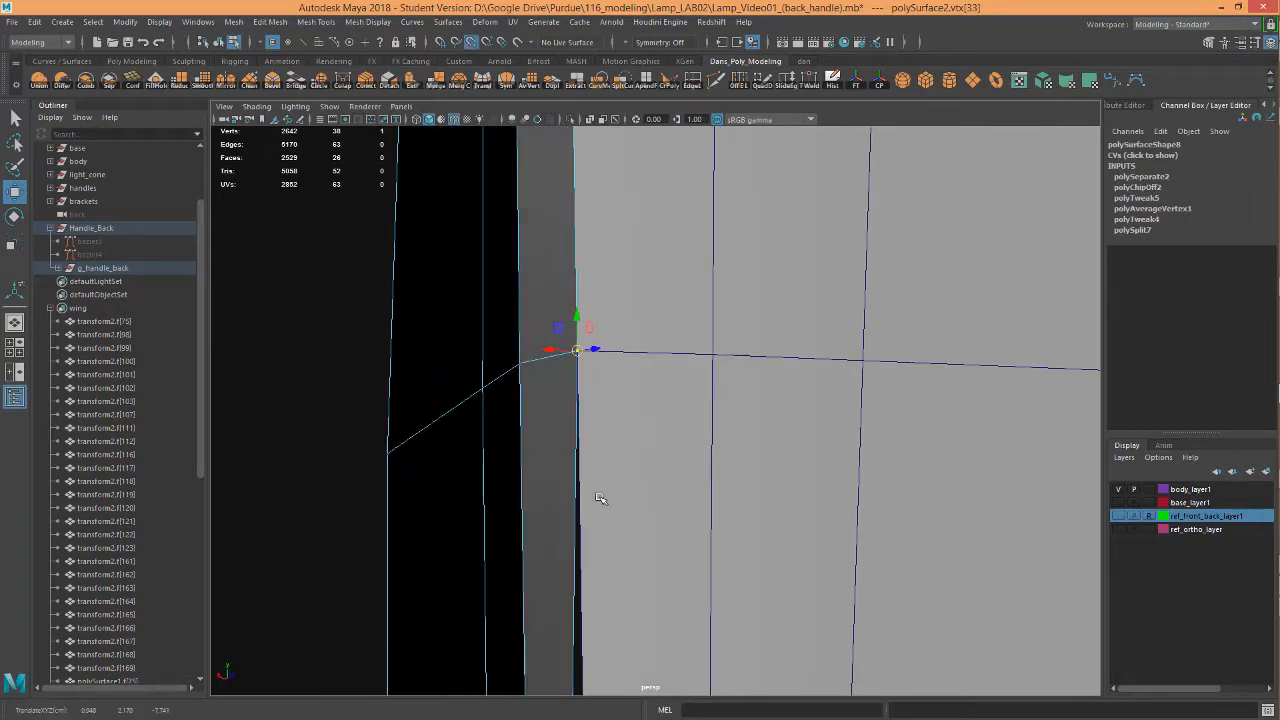
Snap the remaining lower vertices of the wing's seam edge, down to the bottom corner, onto the strap's vertices
{"action": "left_click_drag", "start_coordinate": [600, 497], "coordinate": [561, 283], "text": "alt"}
{"action": "left_click_drag", "start_coordinate": [649, 537], "coordinate": [590, 348], "text": "alt"}
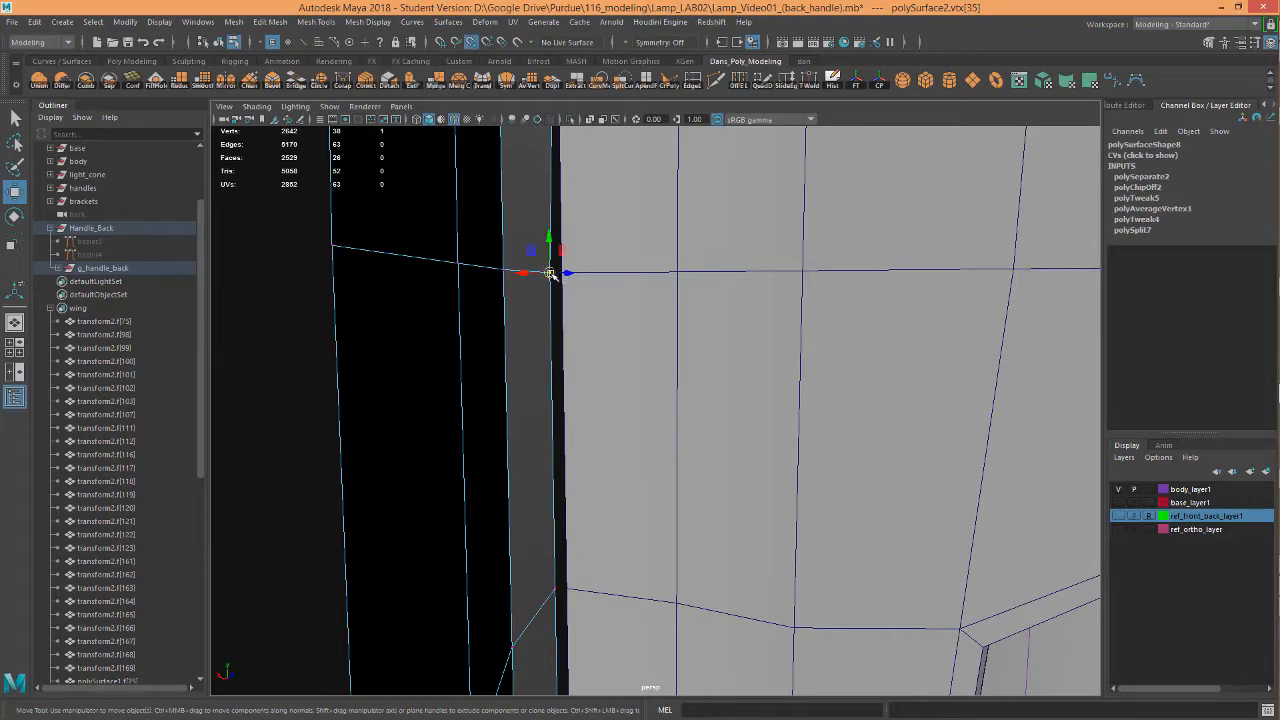
{"action": "left_click_drag", "start_coordinate": [549, 273], "coordinate": [562, 274]}
{"action": "left_click", "coordinate": [555, 589]}
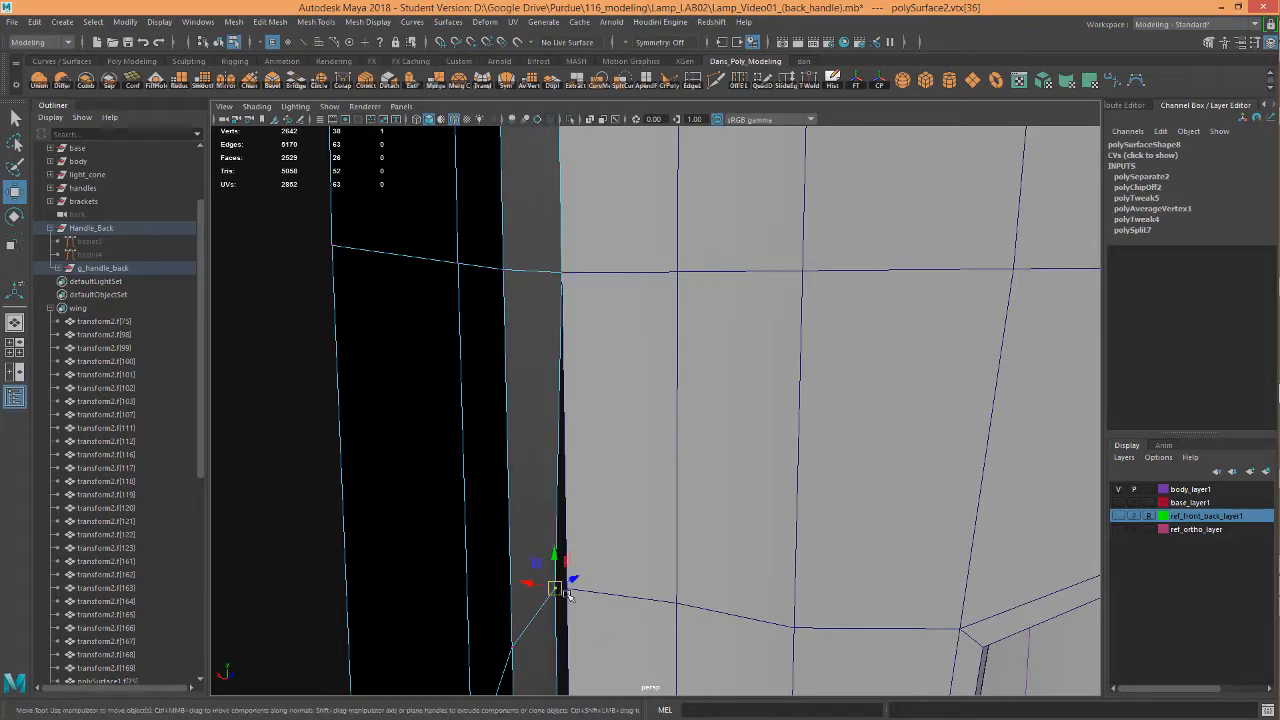
{"action": "left_click_drag", "start_coordinate": [557, 589], "coordinate": [570, 587]}
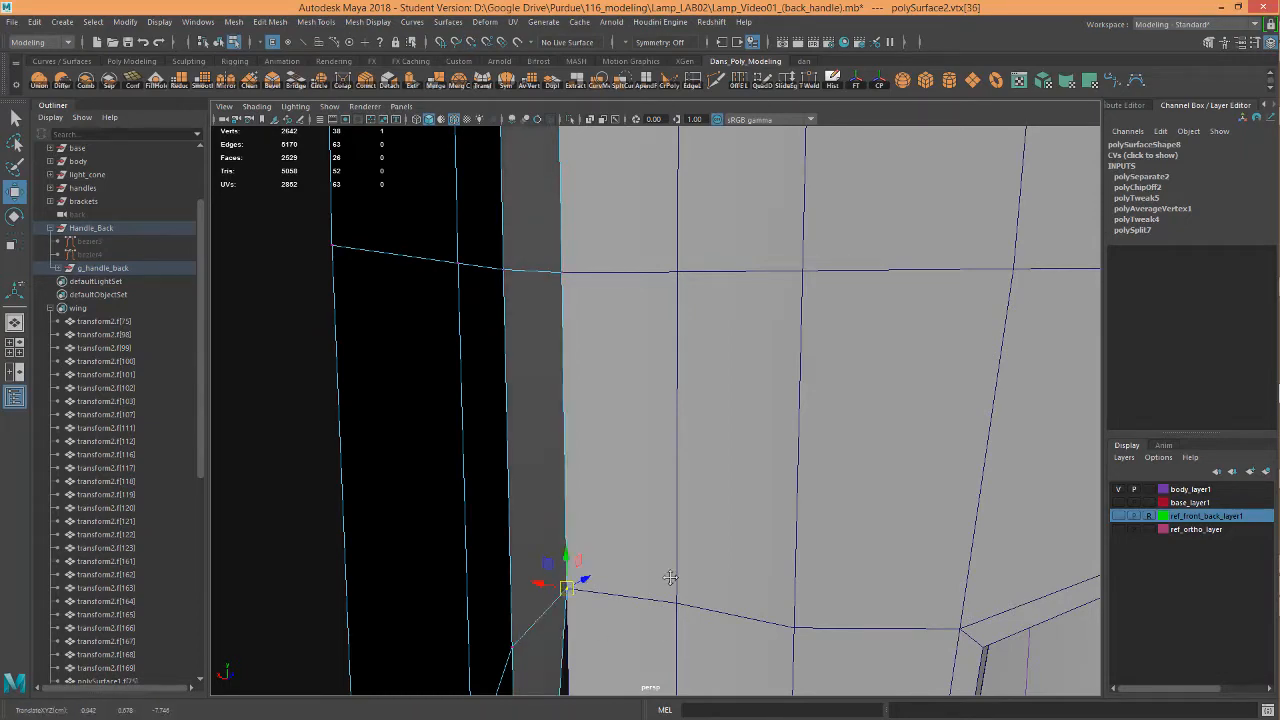
{"action": "middle_click_drag", "start_coordinate": [670, 577], "coordinate": [641, 466], "text": "alt"}
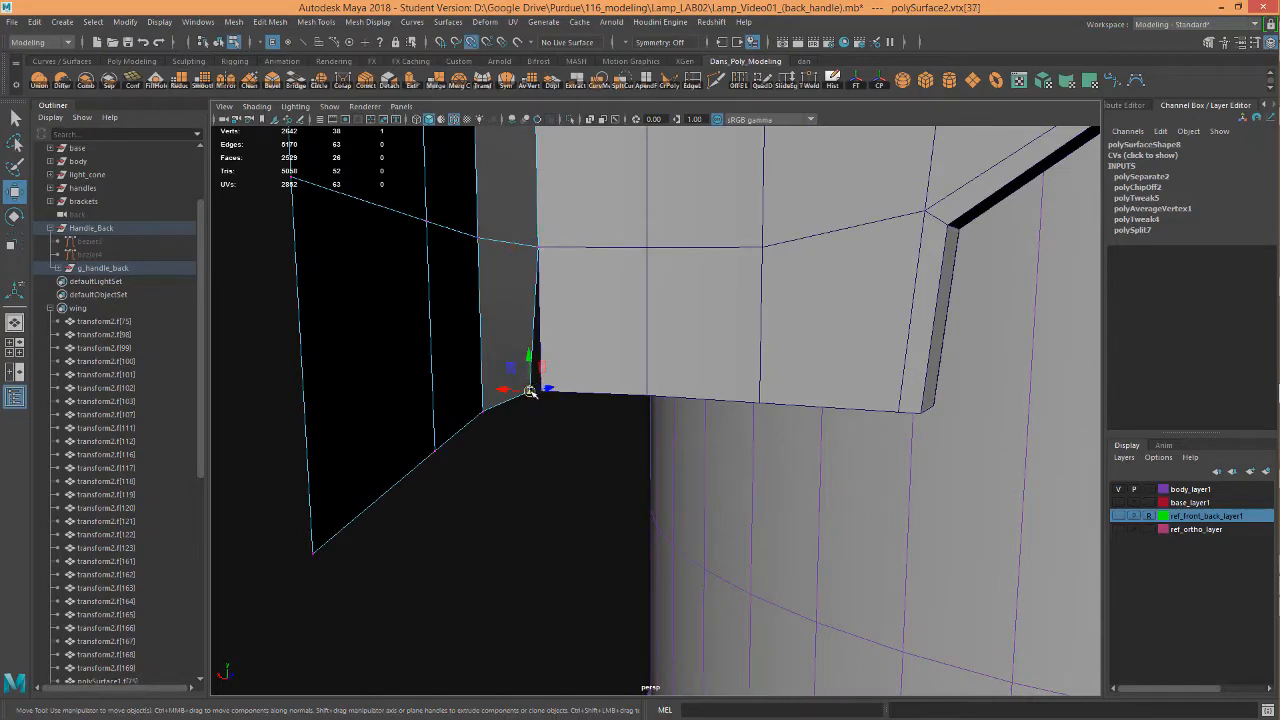
{"action": "left_click_drag", "start_coordinate": [530, 391], "coordinate": [542, 391]}
Select all the wing faces and reverse their normals
{"action": "middle_click_drag", "start_coordinate": [677, 322], "coordinate": [664, 550], "text": "alt"}
{"action": "right_click_drag", "start_coordinate": [614, 426], "coordinate": [450, 425], "text": "alt"}
{"action": "left_click_drag", "start_coordinate": [500, 375], "coordinate": [677, 289], "text": "alt"}
{"action": "right_click_drag", "start_coordinate": [600, 330], "coordinate": [700, 340], "text": "alt"}
{"action": "middle_click_drag", "start_coordinate": [640, 360], "coordinate": [594, 591], "text": "alt"}
{"action": "left_click_drag", "start_coordinate": [581, 467], "coordinate": [528, 426], "text": "alt"}
{"action": "right_click_drag", "start_coordinate": [520, 411], "coordinate": [521, 350]}
{"action": "left_click_drag", "start_coordinate": [604, 287], "coordinate": [612, 319], "text": "alt"}
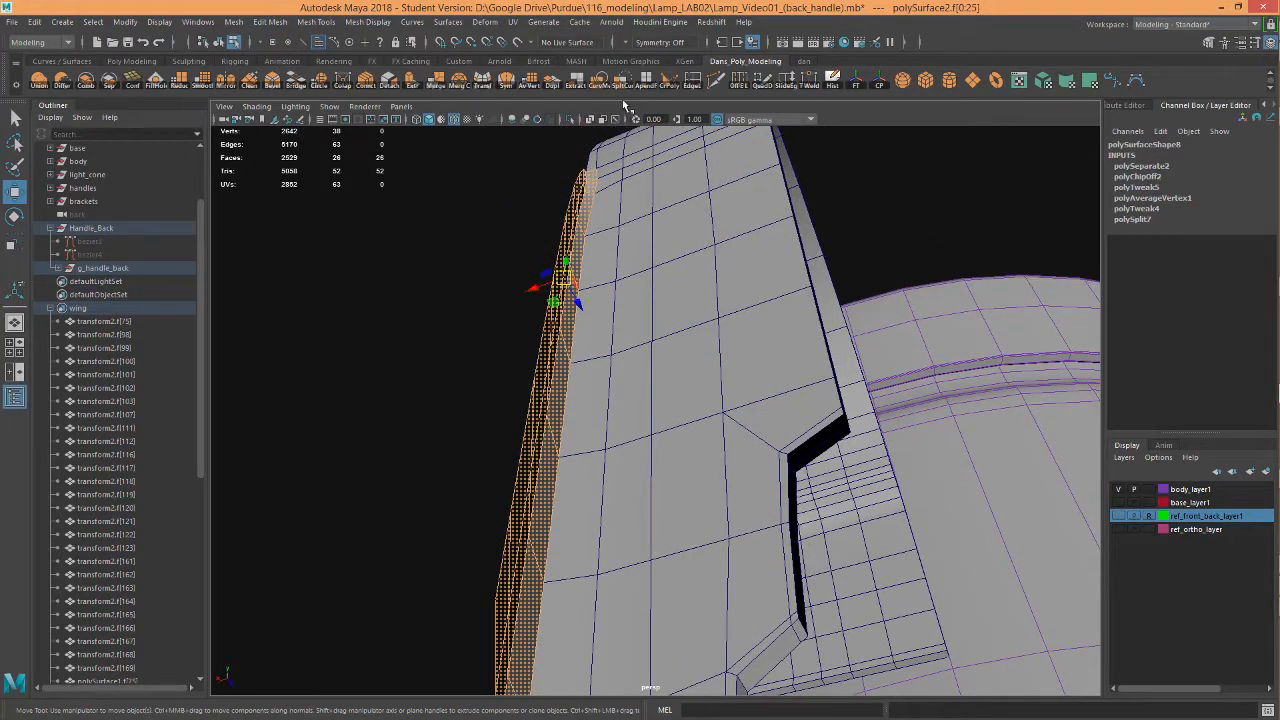
{"action": "left_click", "coordinate": [358, 25]}
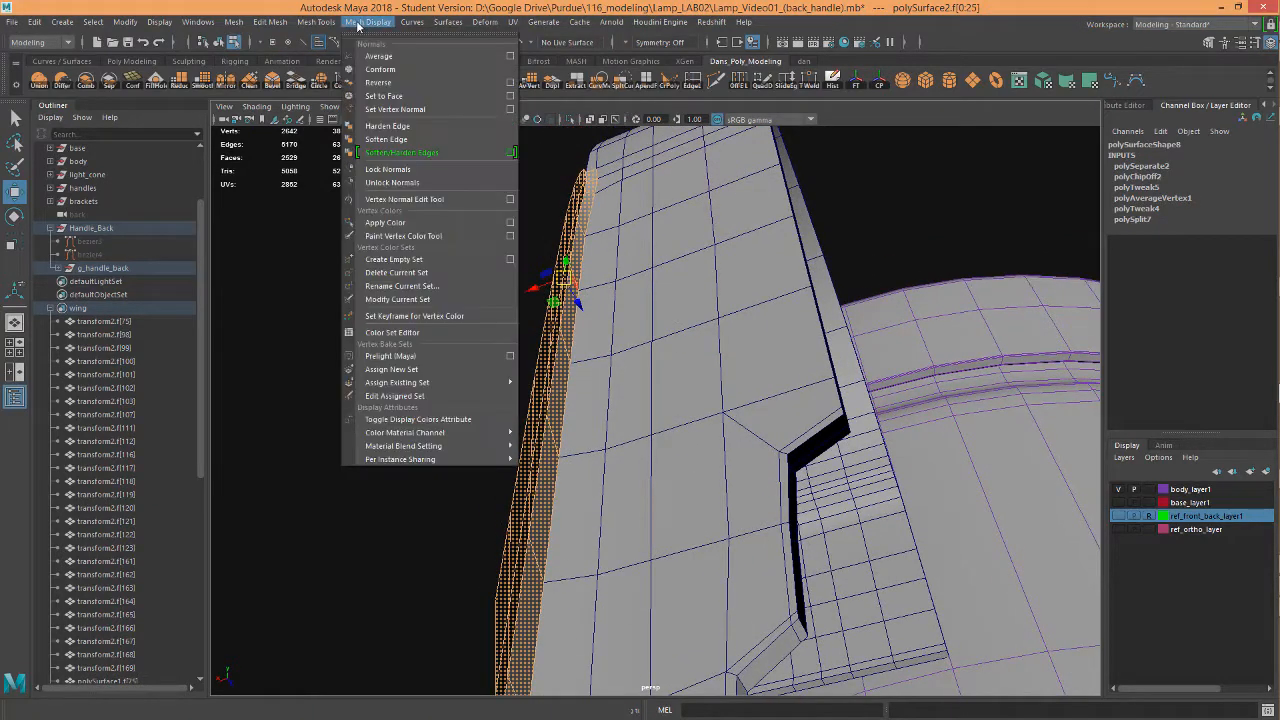
{"action": "left_click", "coordinate": [392, 82]}
Extrude the selected wing faces with a Local Translate Z of 0.08 to give the wing thickness
{"action": "left_click_drag", "start_coordinate": [560, 290], "coordinate": [688, 300], "text": "alt"}
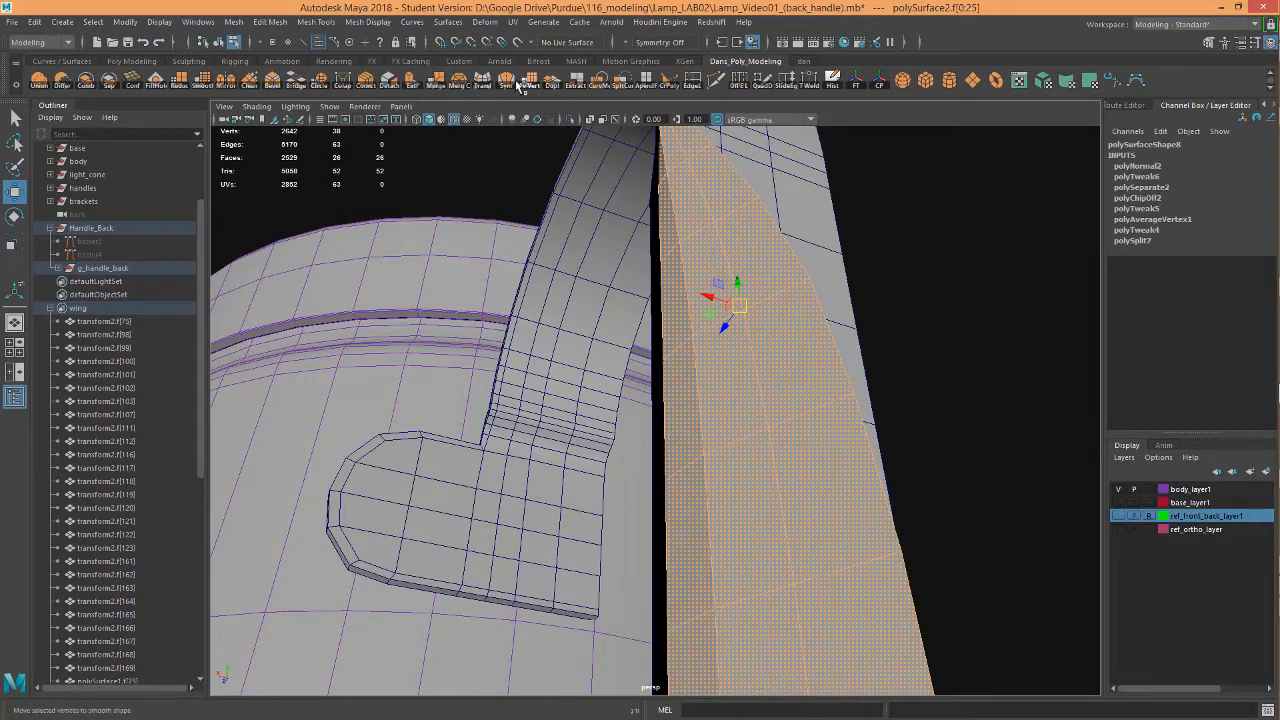
{"action": "left_click", "coordinate": [411, 82]}
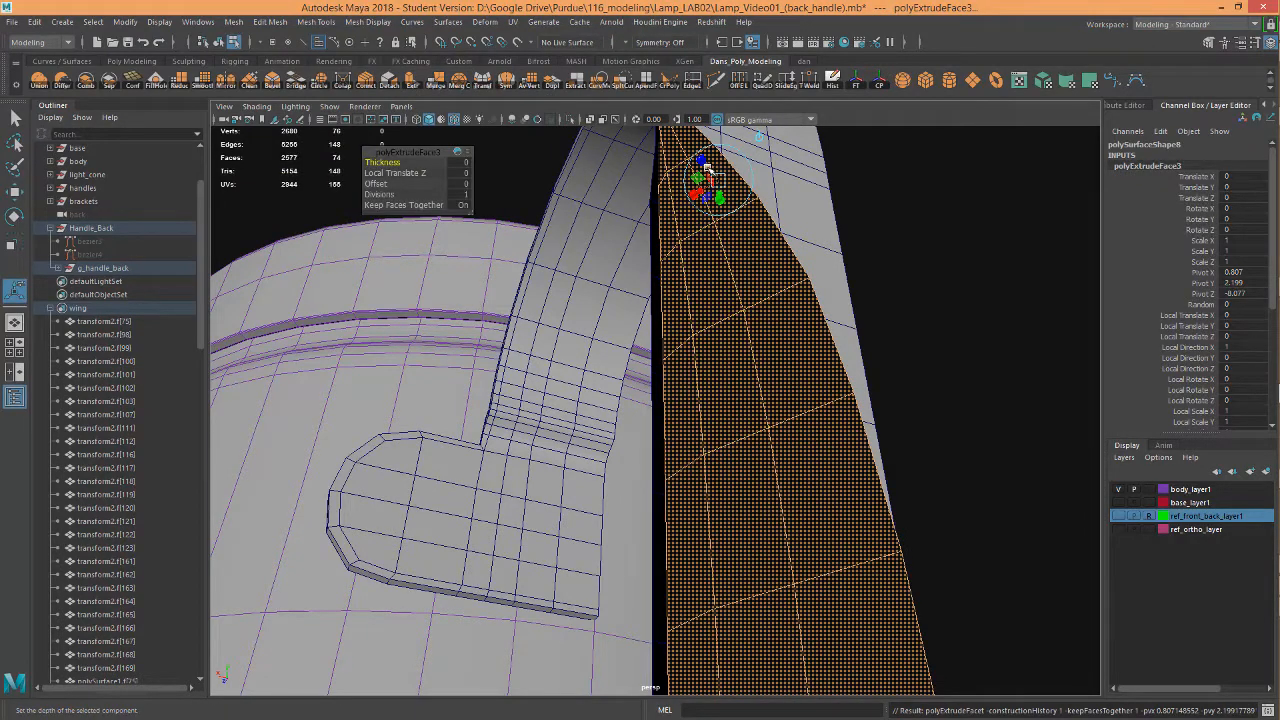
{"action": "left_click_drag", "start_coordinate": [707, 168], "coordinate": [697, 155]}
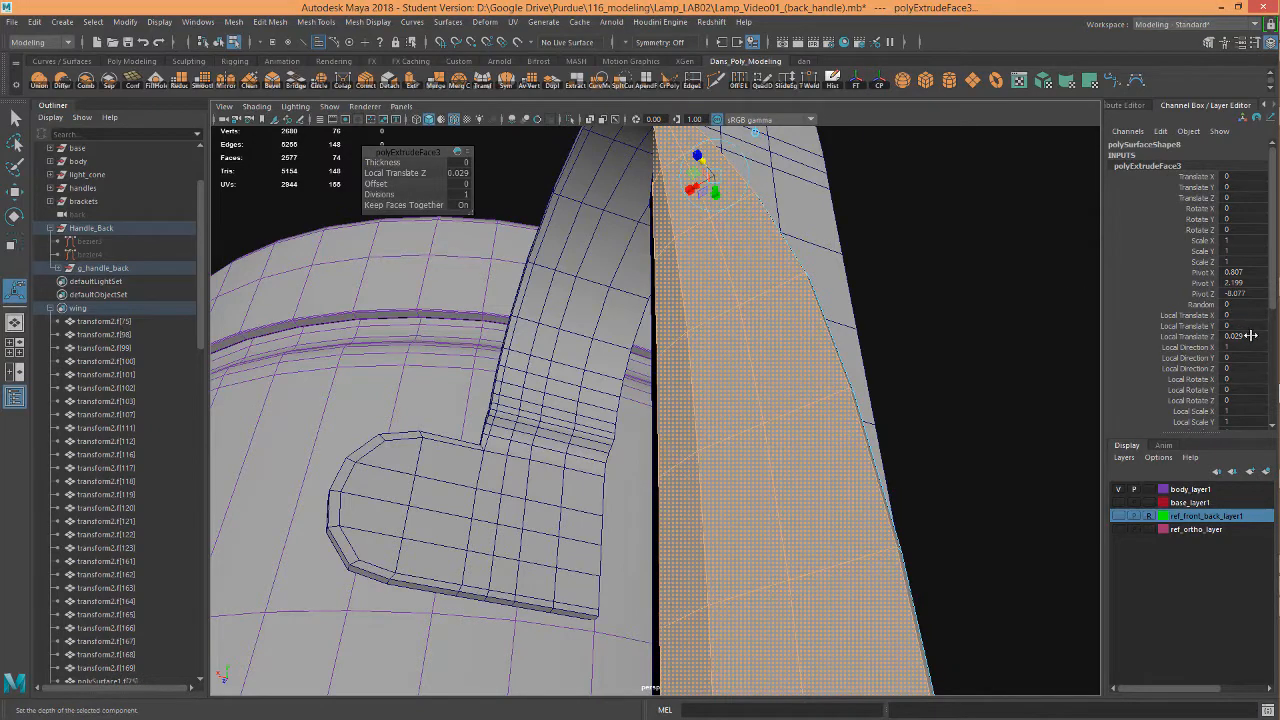
{"action": "type", "text": "0.08"}
{"action": "key", "text": "Return"}
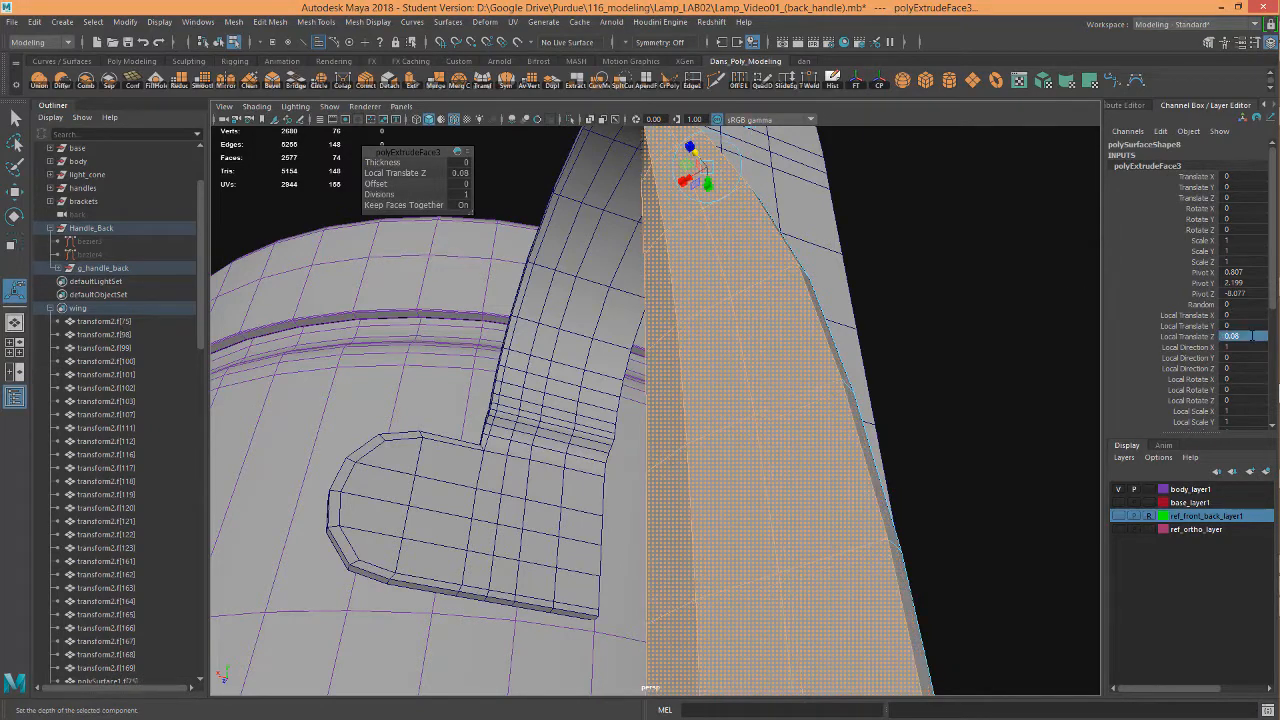
Delete the loop of extruded side faces along the wing's seam with the strap
{"action": "left_click_drag", "start_coordinate": [707, 497], "coordinate": [800, 464], "text": "alt"}
{"action": "left_click_drag", "start_coordinate": [970, 434], "coordinate": [842, 432], "text": "alt"}
{"action": "left_click", "coordinate": [998, 560]}
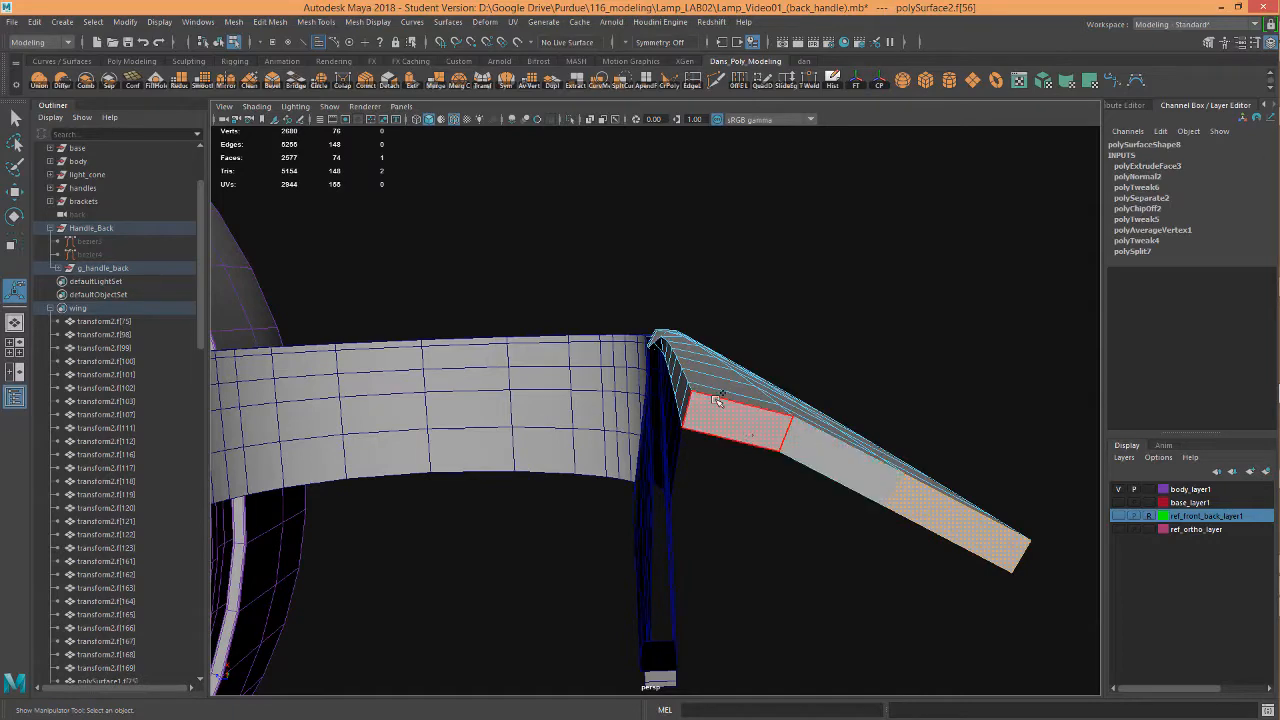
{"action": "left_click_drag", "start_coordinate": [745, 425], "coordinate": [820, 443], "text": "alt"}
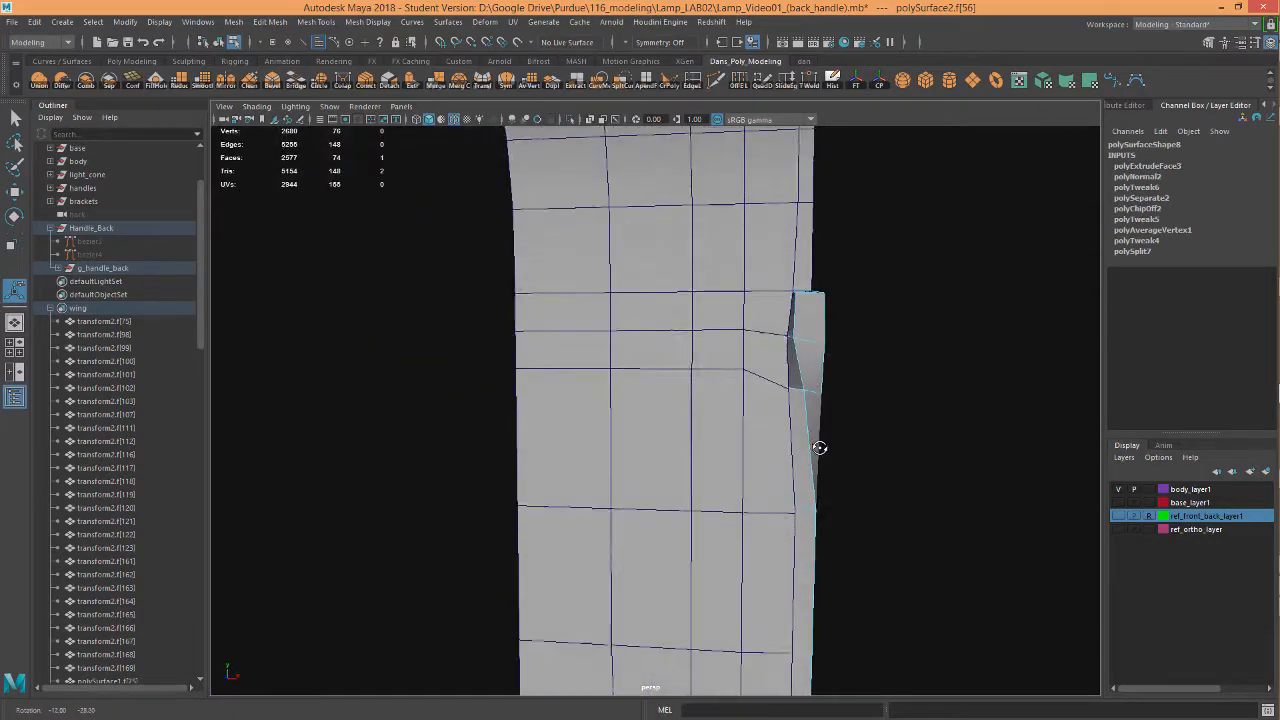
{"action": "right_click_drag", "start_coordinate": [820, 443], "coordinate": [908, 243], "text": "alt"}
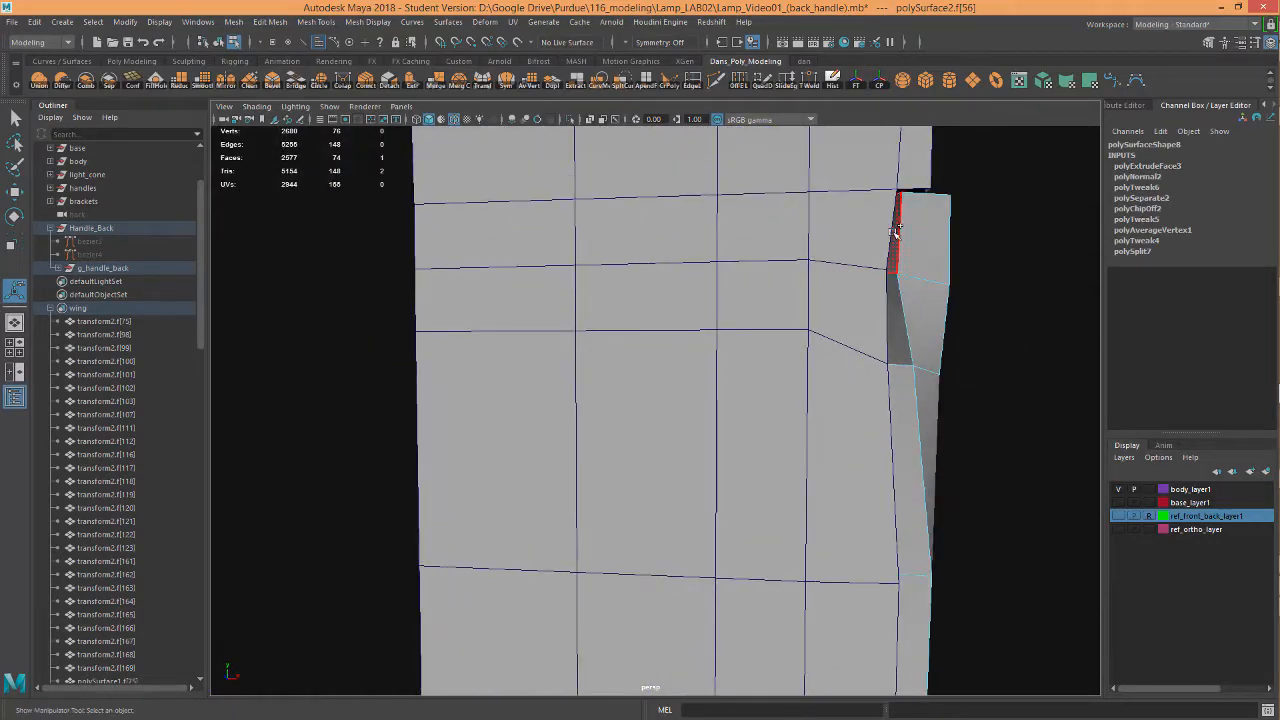
{"action": "left_click_drag", "start_coordinate": [920, 240], "coordinate": [878, 370], "text": "alt"}
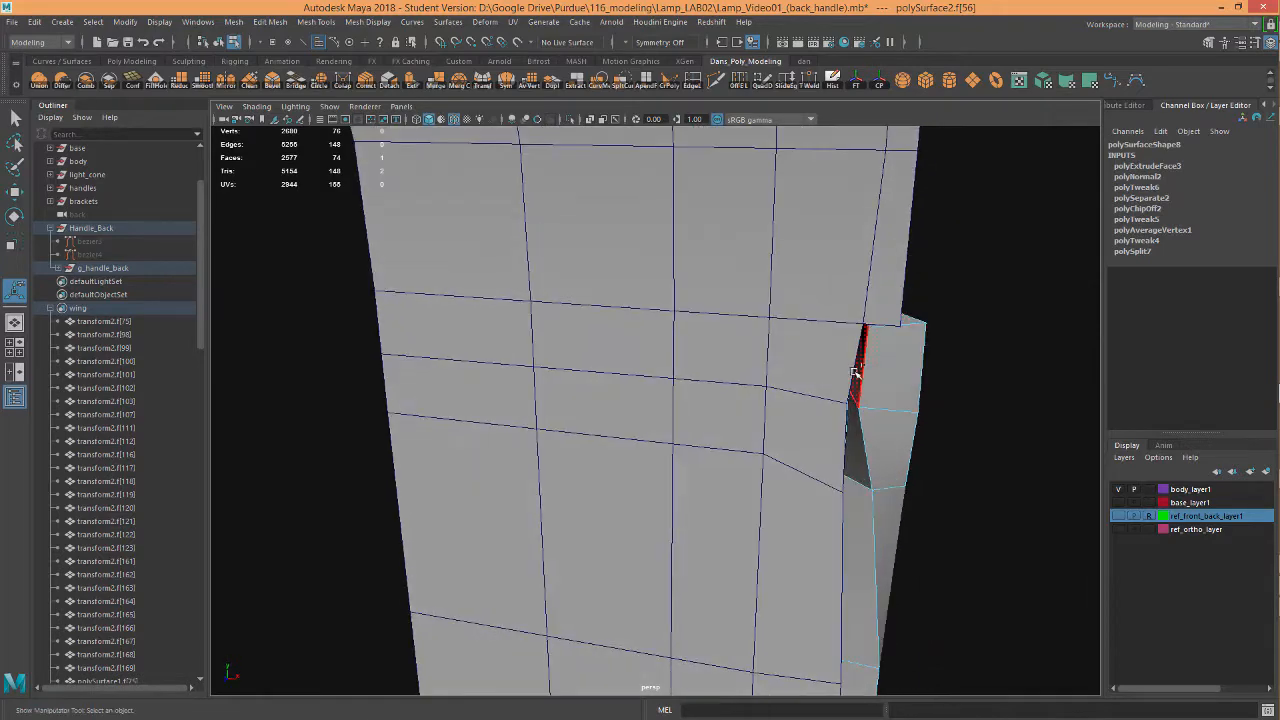
{"action": "double_click", "coordinate": [855, 372], "text": "shift"}
{"action": "key", "text": "Delete"}
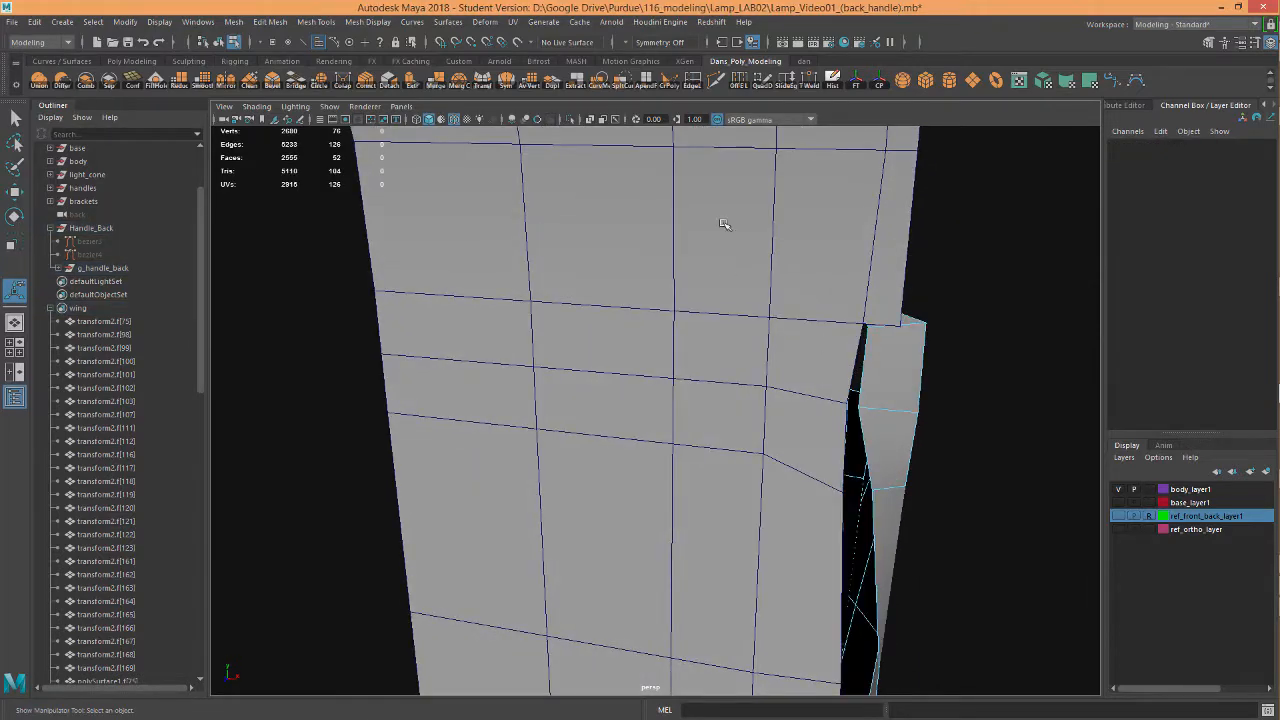
Delete the small remaining side face at the wing's upper end where it meets the strap
{"action": "left_click_drag", "start_coordinate": [724, 224], "coordinate": [717, 317], "text": "alt"}
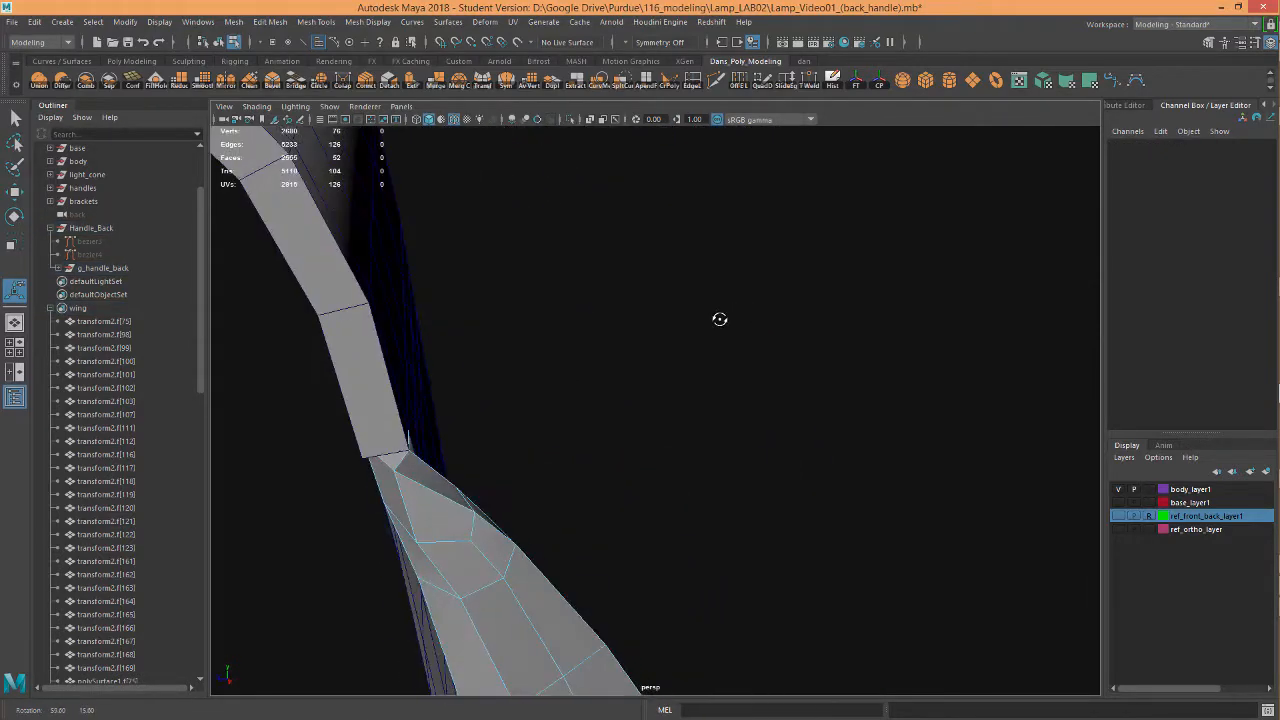
{"action": "left_click", "coordinate": [395, 460]}
{"action": "key", "text": "Delete"}
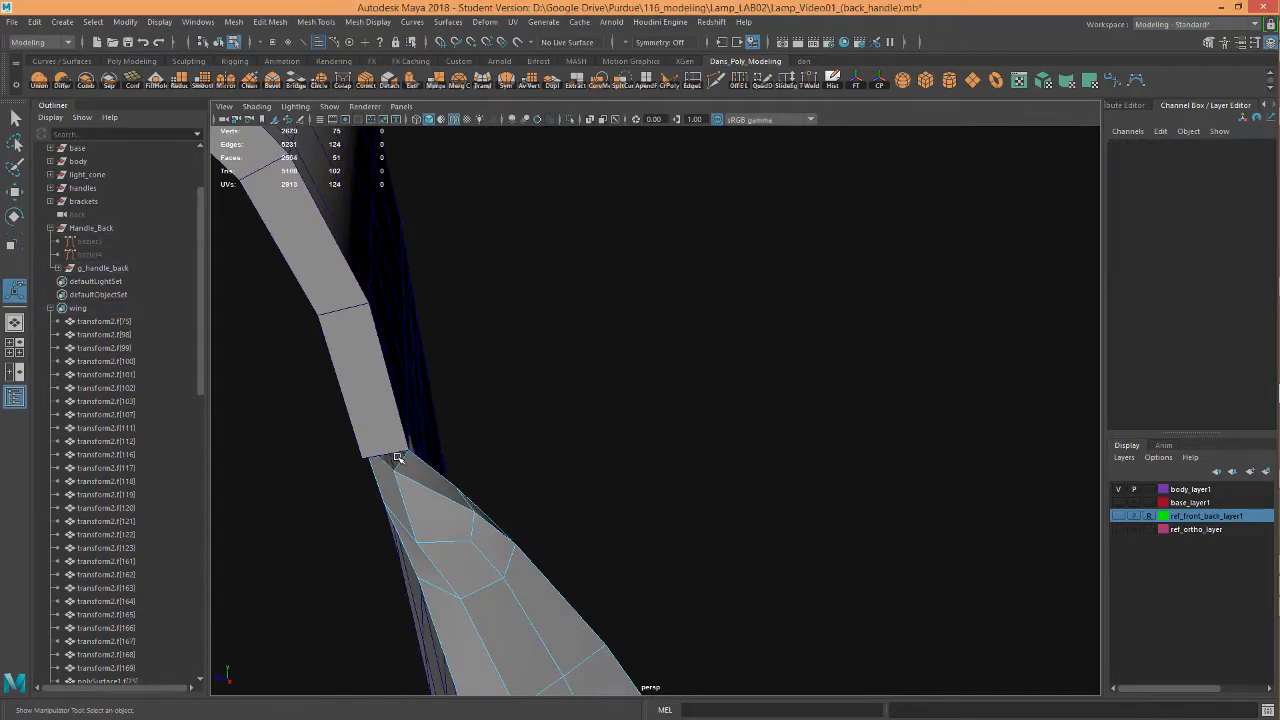
Snap the two uppermost vertices of the wing's extruded surface onto the strap's corner vertices
{"action": "left_click_drag", "start_coordinate": [421, 463], "coordinate": [484, 420], "text": "alt"}
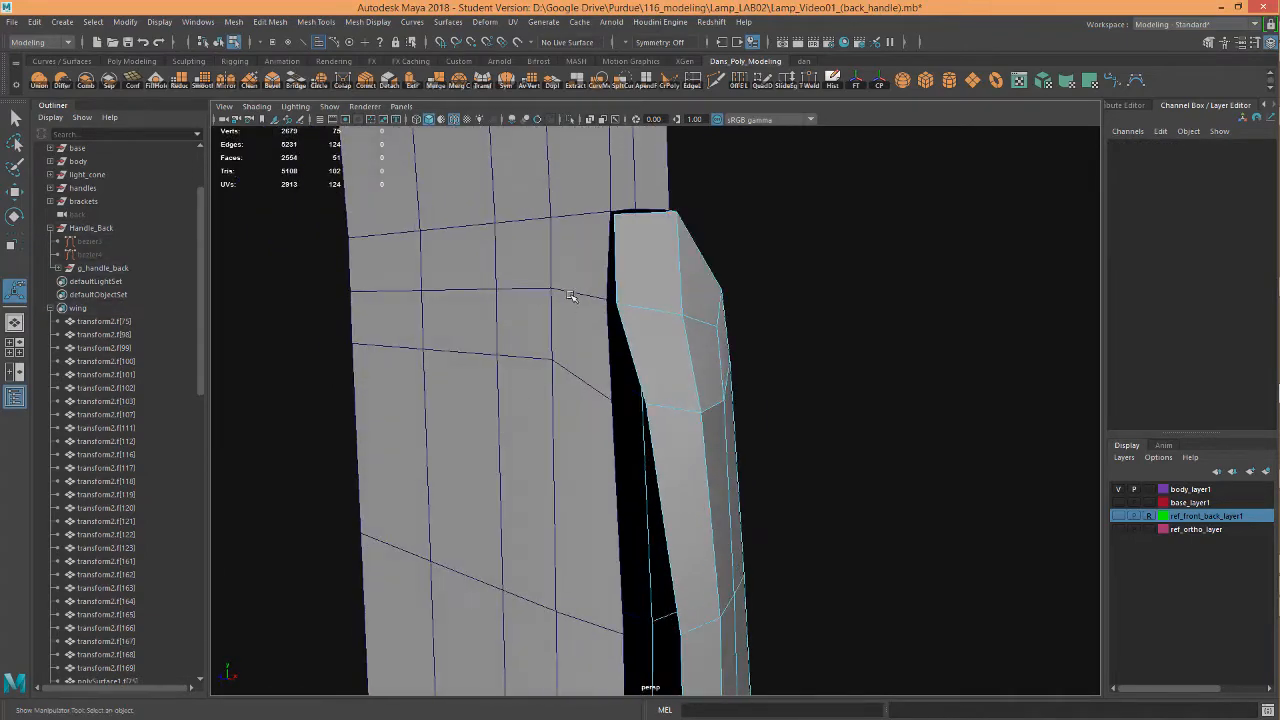
{"action": "left_click_drag", "start_coordinate": [709, 311], "coordinate": [720, 286], "text": "alt"}
{"action": "key", "text": "q"}
{"action": "key", "text": "F9"}
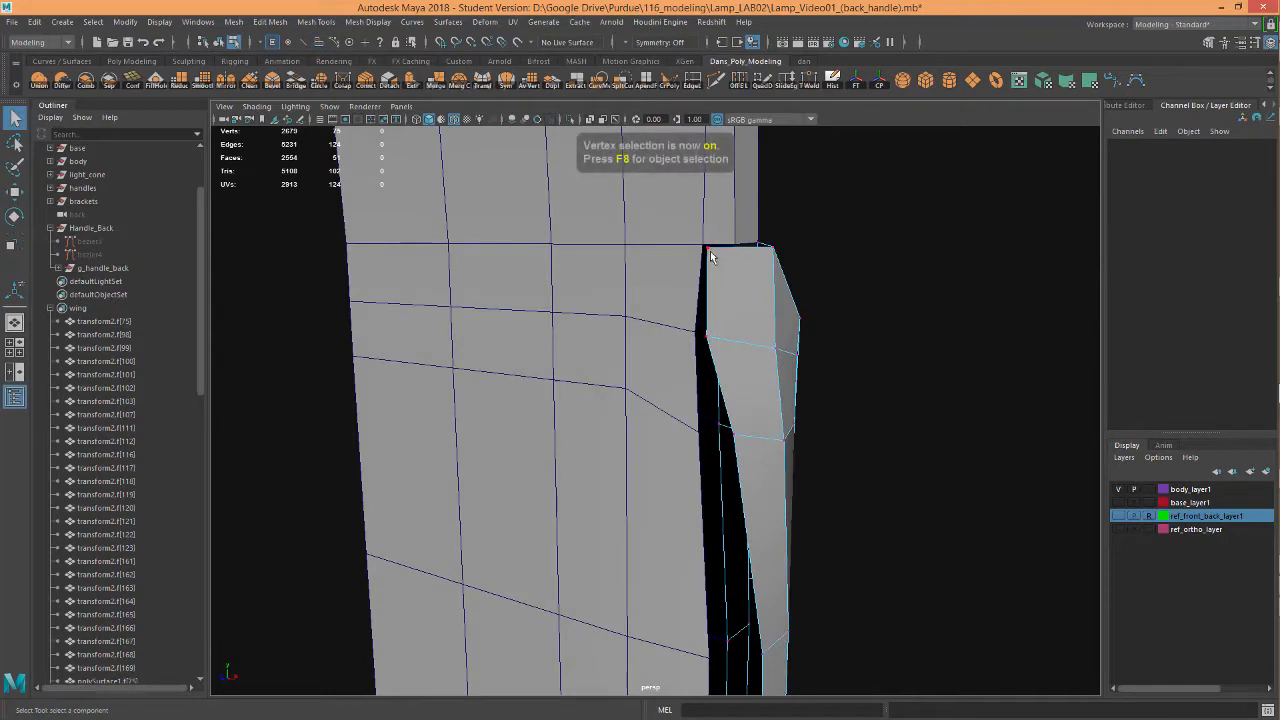
{"action": "left_click", "coordinate": [709, 251]}
{"action": "right_click_drag", "start_coordinate": [697, 307], "coordinate": [727, 303], "text": "alt"}
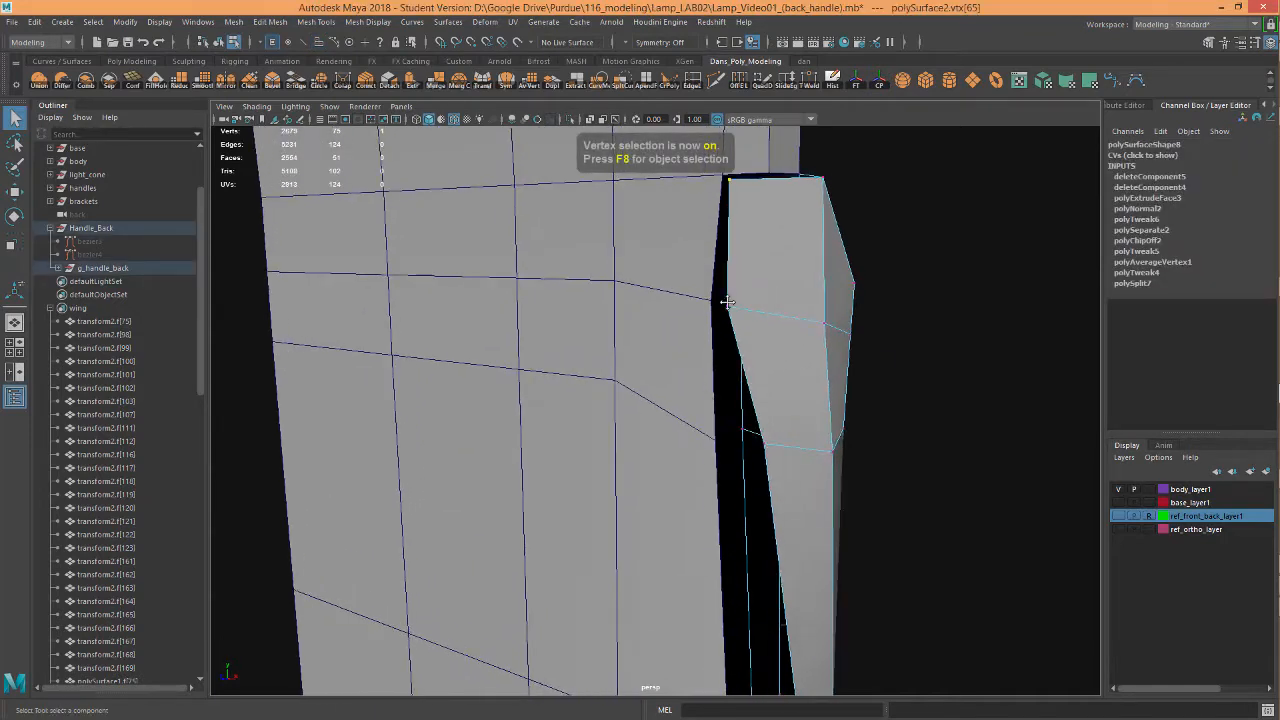
{"action": "left_click_drag", "start_coordinate": [727, 303], "coordinate": [691, 390], "text": "alt"}
{"action": "key", "text": "w"}
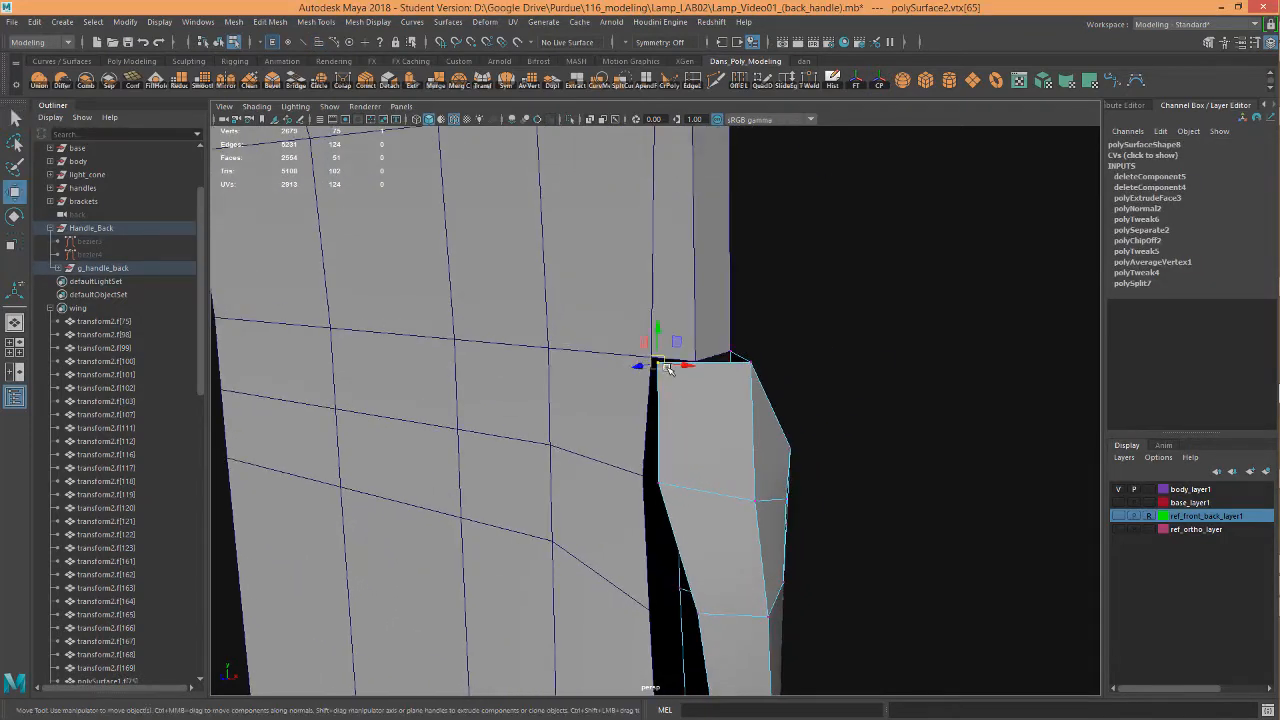
{"action": "left_click_drag", "start_coordinate": [658, 365], "coordinate": [694, 363]}
{"action": "left_click", "coordinate": [749, 366]}
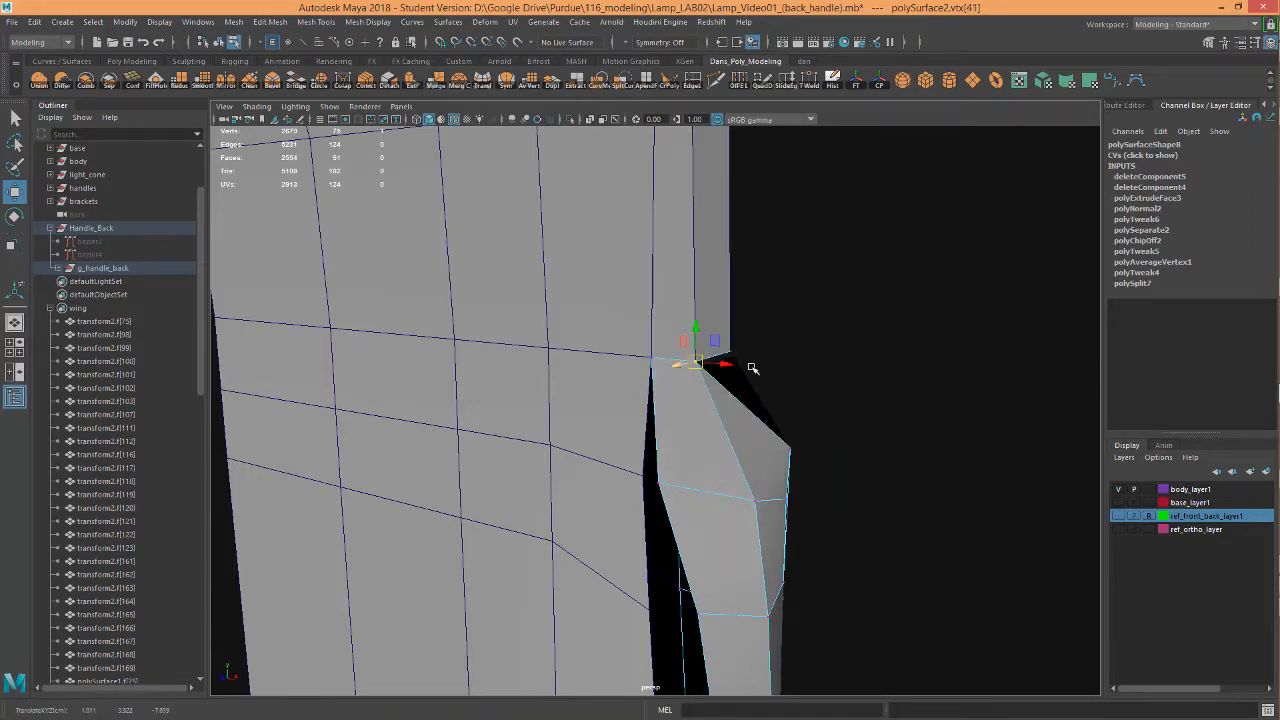
Snap the second and third vertices down the extruded wing's seam edge onto the matching strap vertices
{"action": "left_click_drag", "start_coordinate": [798, 396], "coordinate": [430, 284], "text": "alt"}
{"action": "left_click_drag", "start_coordinate": [463, 389], "coordinate": [631, 377], "text": "alt"}
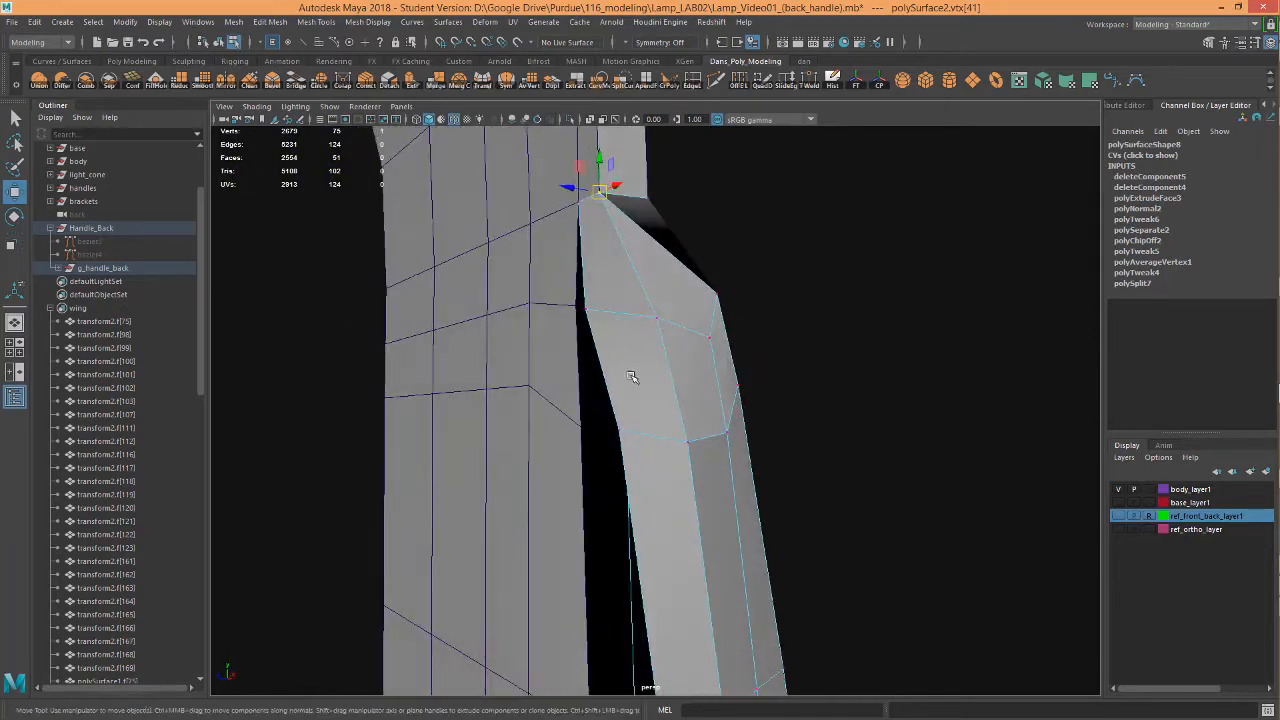
{"action": "left_click", "coordinate": [588, 311]}
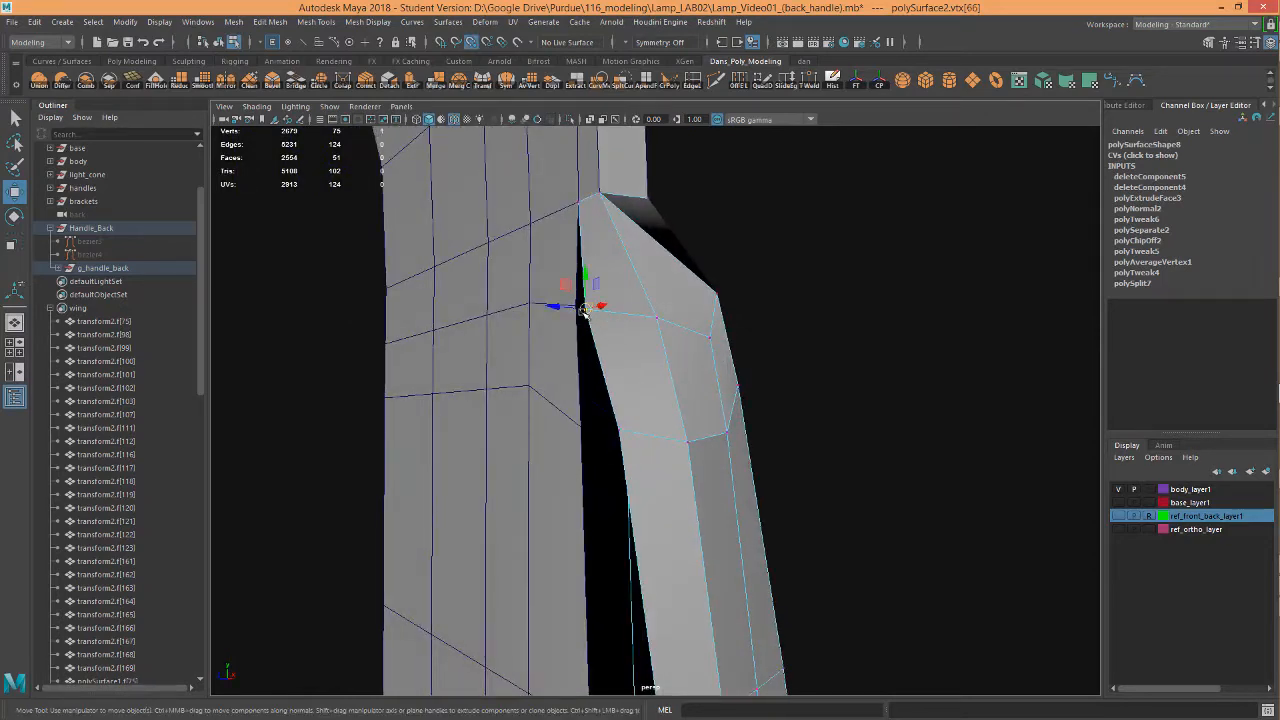
{"action": "left_click_drag", "start_coordinate": [585, 311], "coordinate": [569, 309]}
{"action": "left_click", "coordinate": [619, 436]}
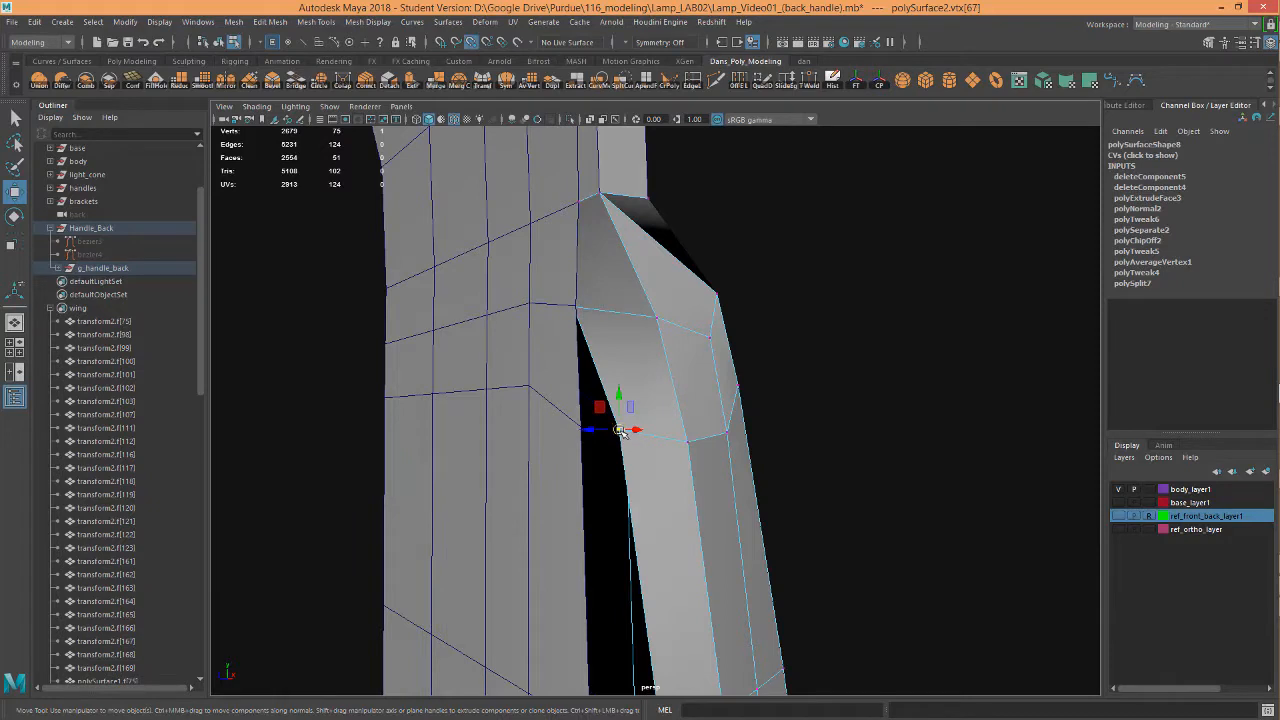
{"action": "left_click_drag", "start_coordinate": [619, 430], "coordinate": [567, 441]}
Snap the fourth and fifth vertices down the extruded wing's seam edge onto the strap's vertices
{"action": "middle_click_drag", "start_coordinate": [646, 541], "coordinate": [648, 398], "text": "alt"}
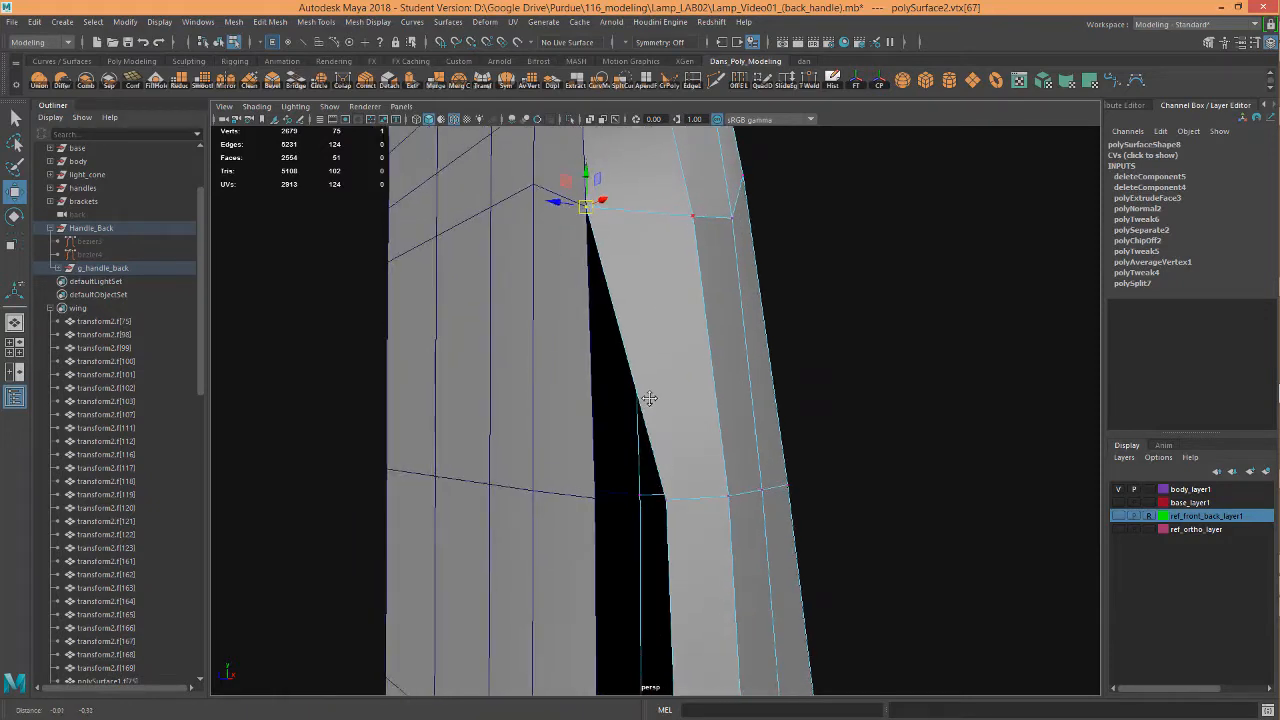
{"action": "left_click", "coordinate": [668, 505]}
{"action": "left_click_drag", "start_coordinate": [670, 505], "coordinate": [598, 500]}
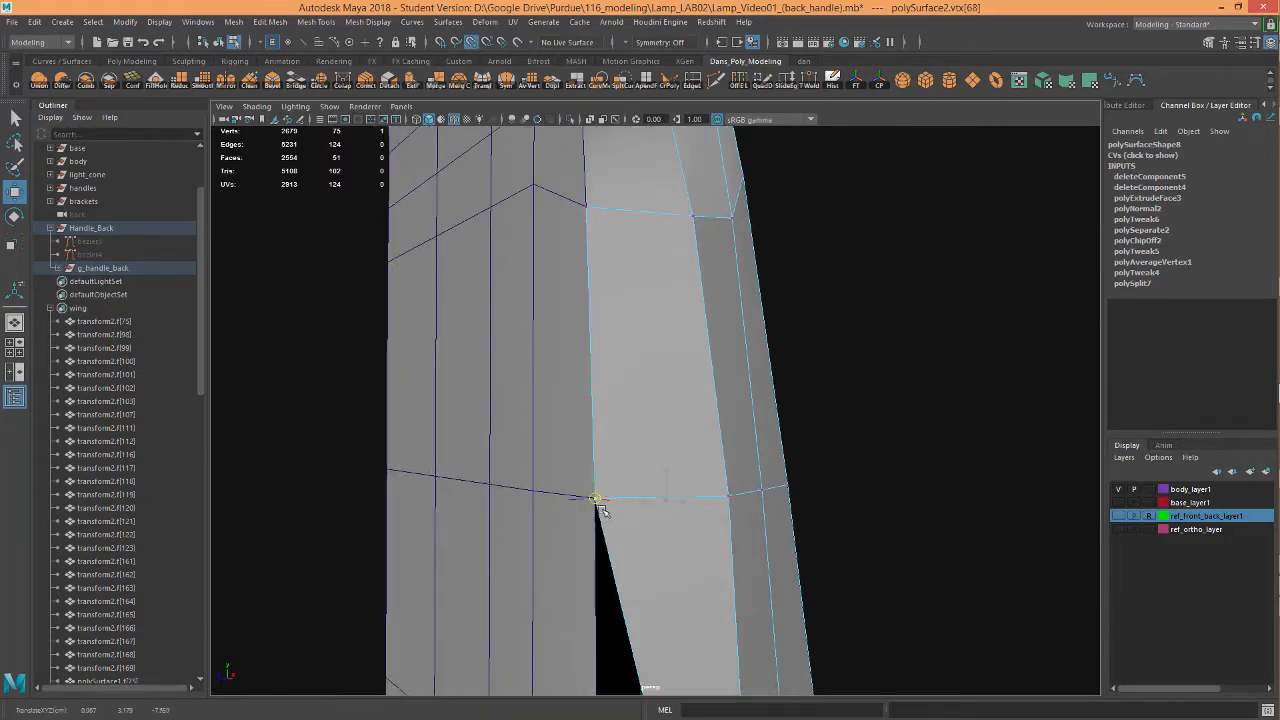
{"action": "middle_click_drag", "start_coordinate": [651, 549], "coordinate": [651, 386], "text": "alt"}
{"action": "left_click", "coordinate": [681, 554]}
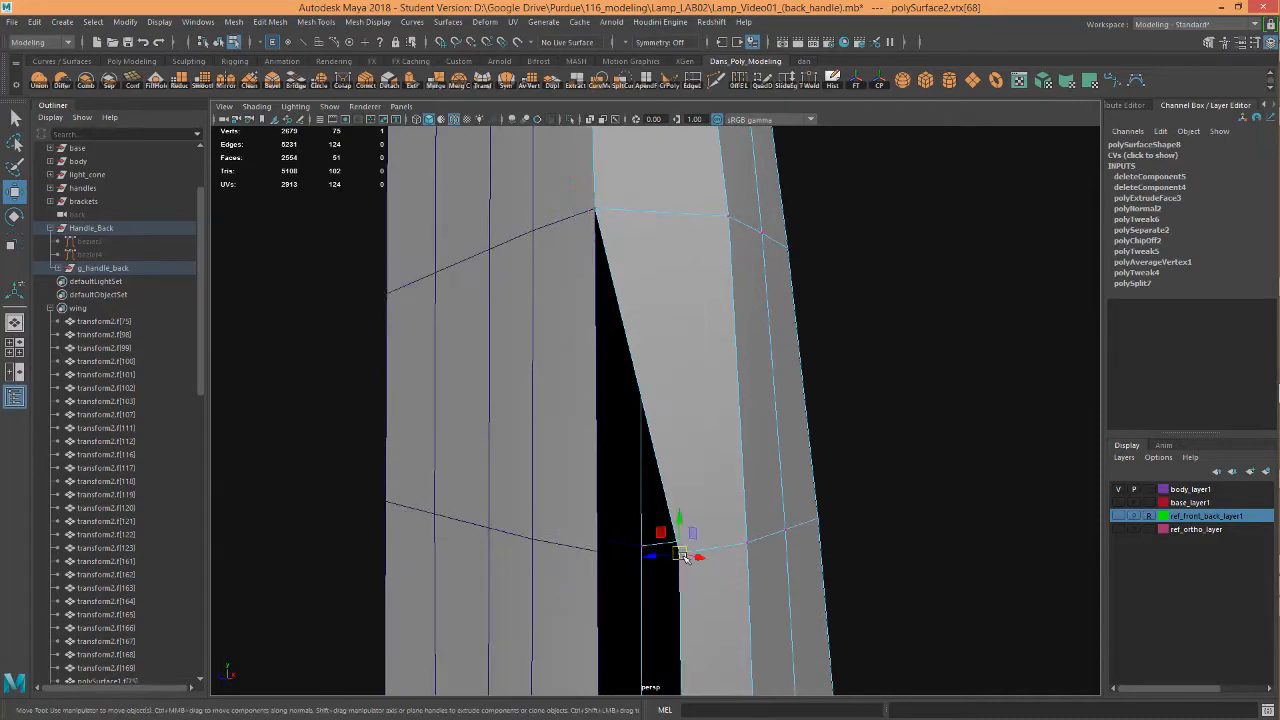
{"action": "left_click_drag", "start_coordinate": [641, 557], "coordinate": [598, 553]}
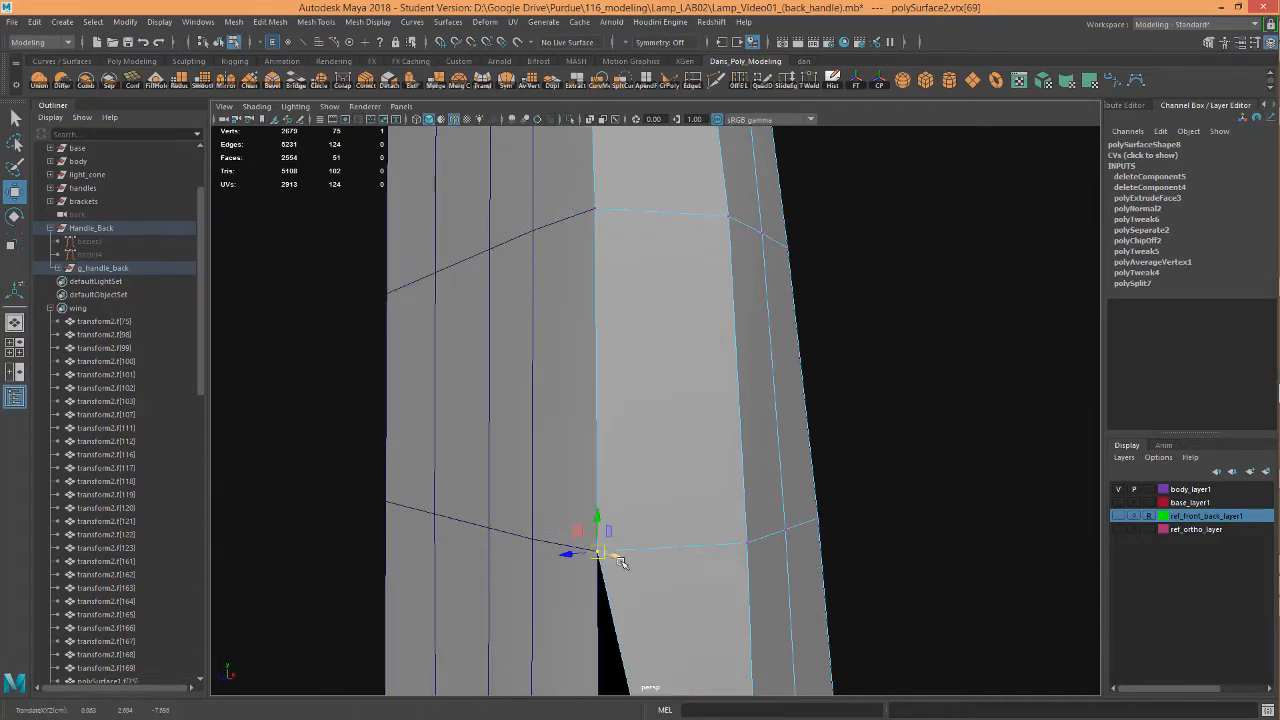
Snap the sixth and seventh vertices down the extruded wing's seam edge onto the strap, redoing the misplaced seventh move with vertex snapping
{"action": "middle_click_drag", "start_coordinate": [681, 592], "coordinate": [674, 230], "text": "alt"}
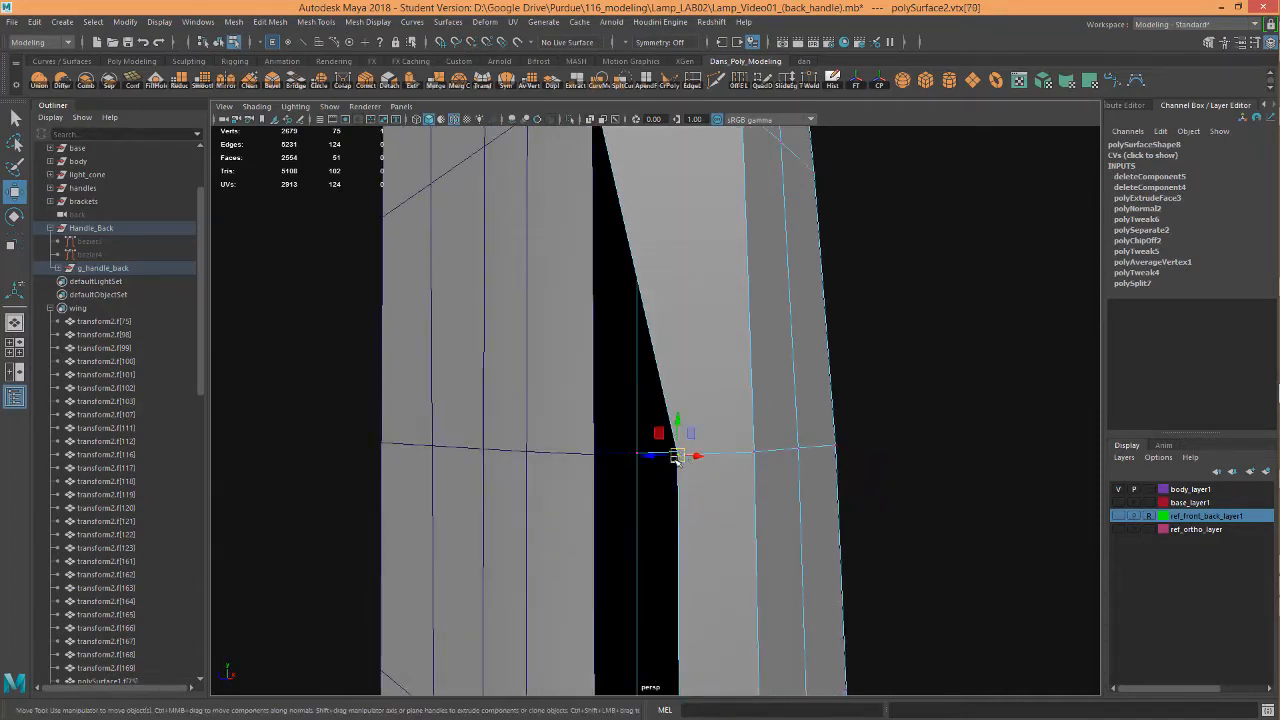
{"action": "left_click_drag", "start_coordinate": [668, 458], "coordinate": [586, 466]}
{"action": "middle_click_drag", "start_coordinate": [689, 609], "coordinate": [683, 517], "text": "alt"}
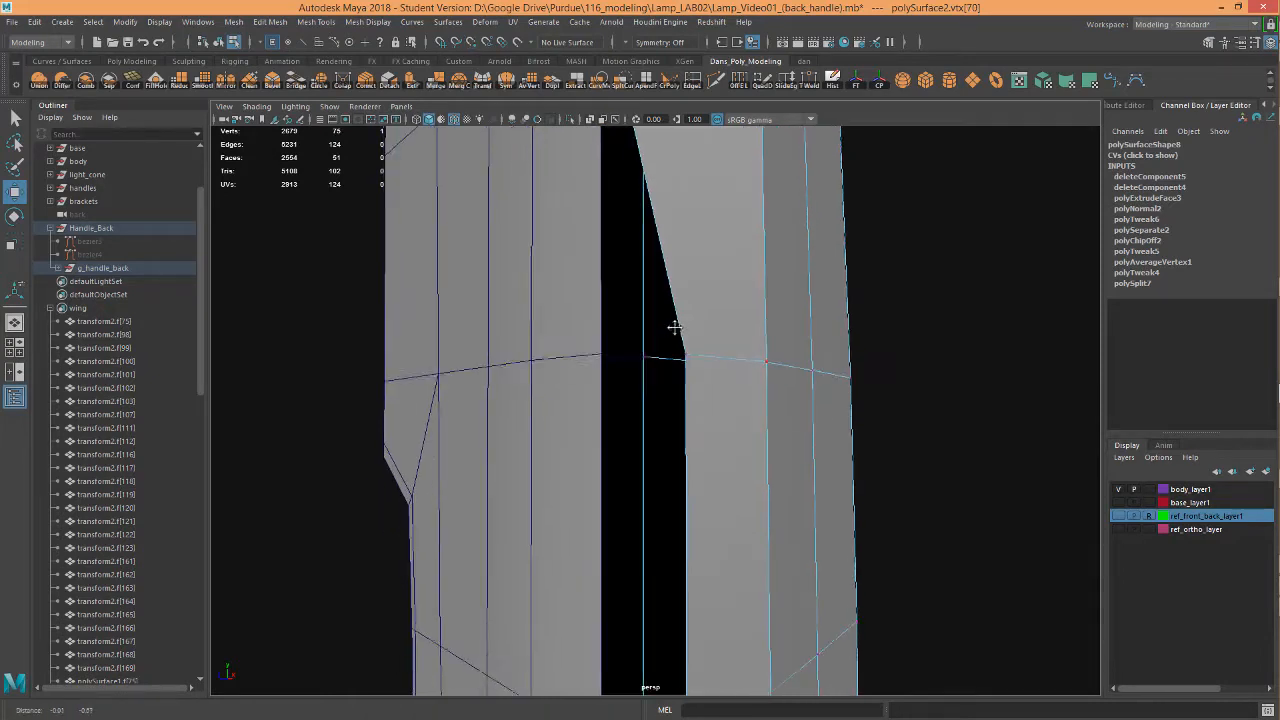
{"action": "left_click", "coordinate": [688, 358]}
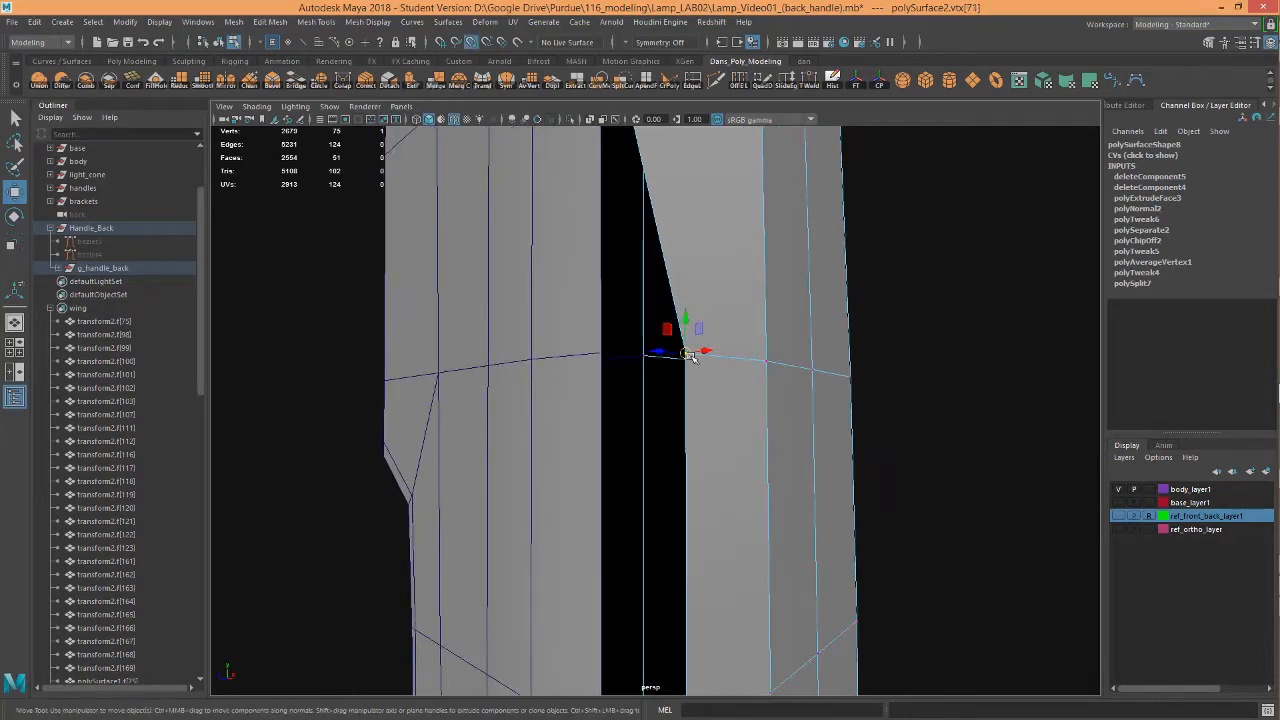
{"action": "left_click_drag", "start_coordinate": [690, 356], "coordinate": [597, 389]}
{"action": "key", "text": "ctrl+z"}
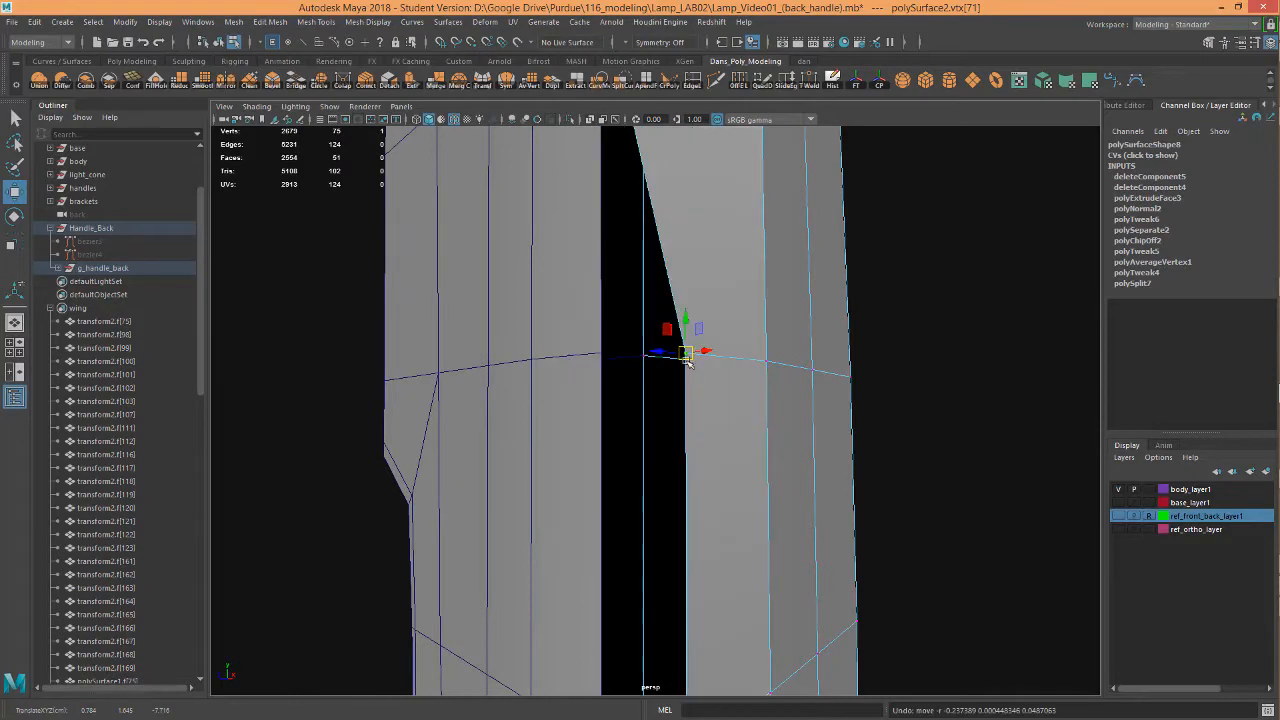
{"action": "key", "text": "v"}
{"action": "left_click_drag", "start_coordinate": [687, 357], "coordinate": [602, 356]}
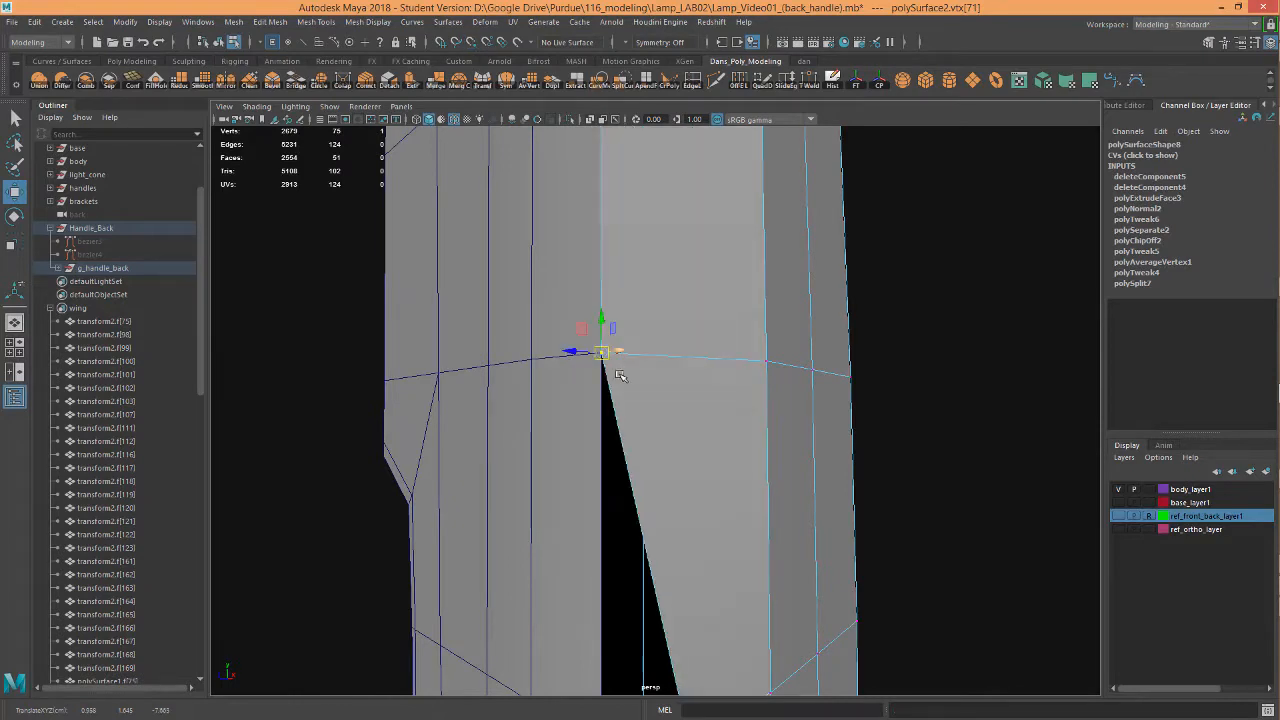
Snap the remaining lower seam vertices to the strap down to the bottom corner, and snap the second vertex from the top again
{"action": "left_click_drag", "start_coordinate": [670, 523], "coordinate": [655, 457], "text": "alt"}
{"action": "left_click", "coordinate": [743, 471]}
{"action": "left_click_drag", "start_coordinate": [756, 586], "coordinate": [648, 399], "text": "alt"}
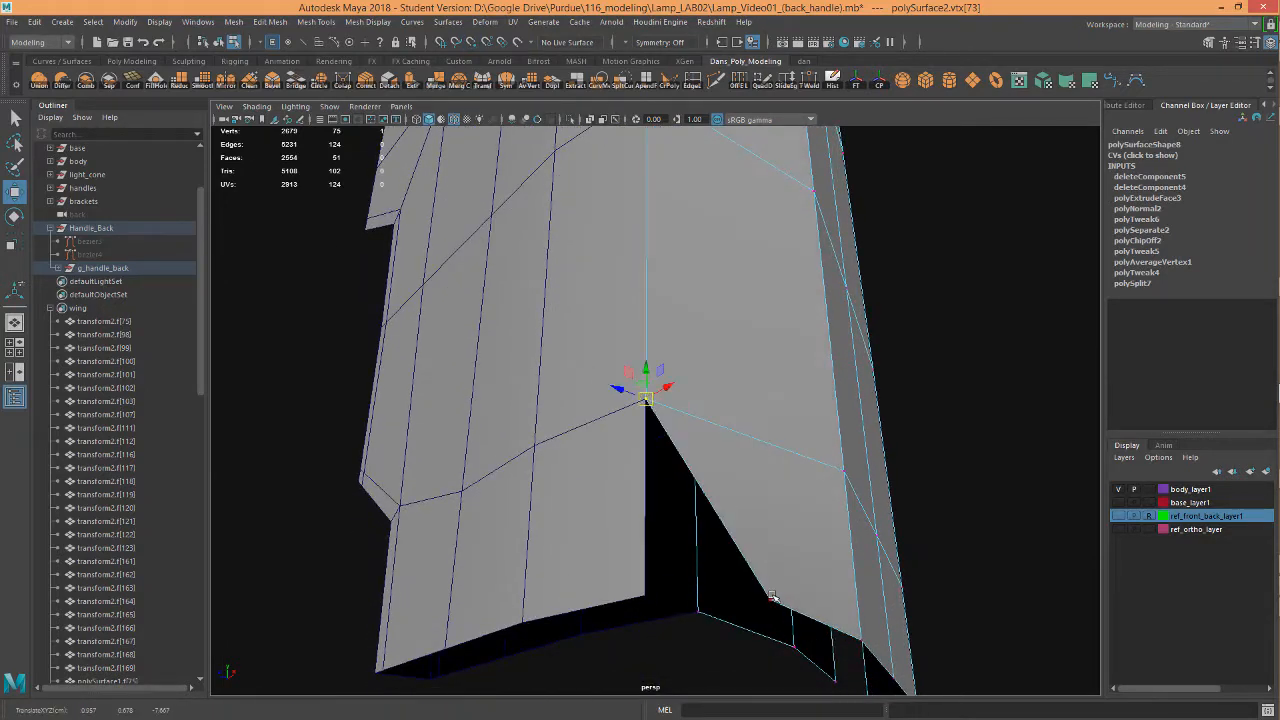
{"action": "left_click", "coordinate": [773, 597]}
{"action": "left_click_drag", "start_coordinate": [768, 594], "coordinate": [648, 592]}
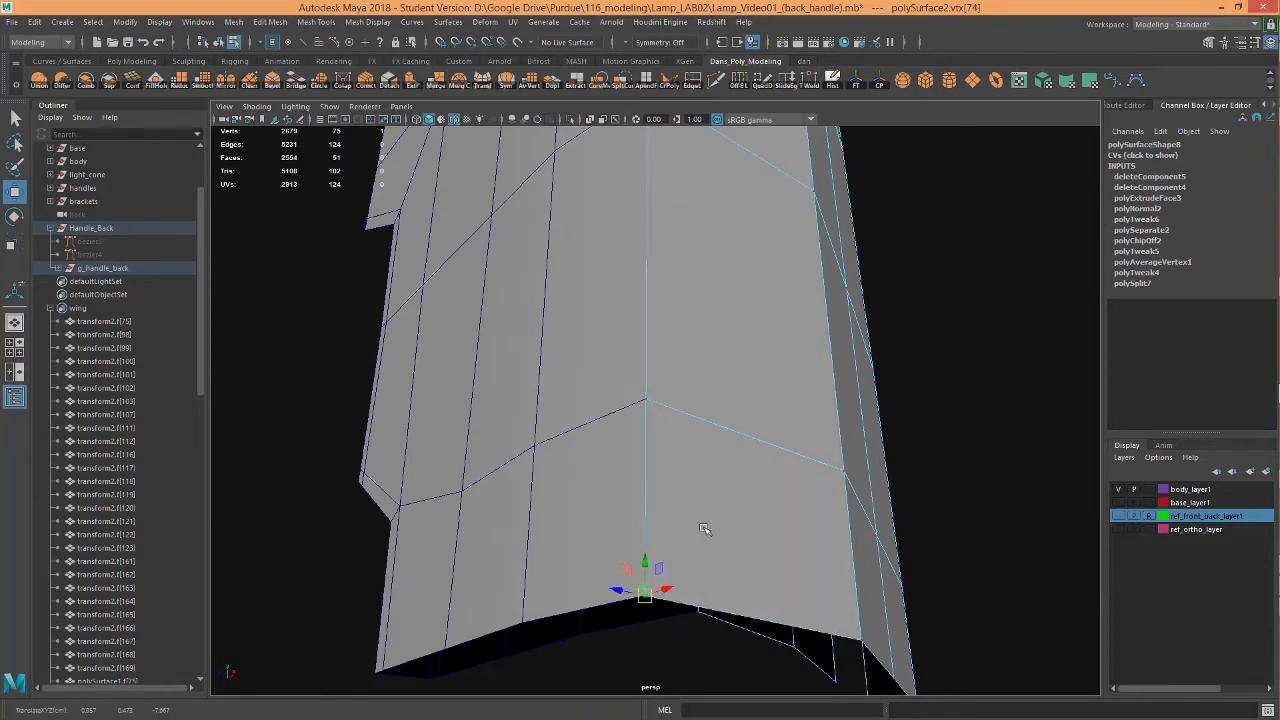
{"action": "left_click_drag", "start_coordinate": [704, 529], "coordinate": [622, 260], "text": "alt"}
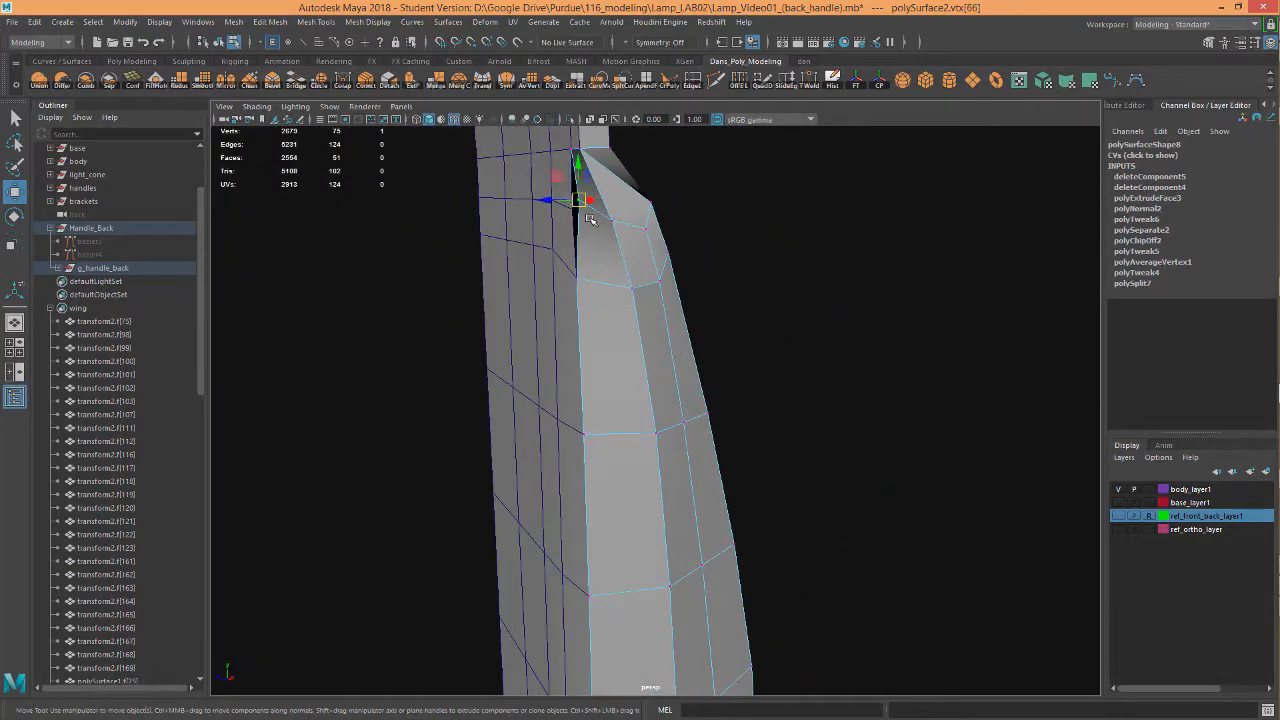
{"action": "left_click_drag", "start_coordinate": [583, 203], "coordinate": [573, 212]}
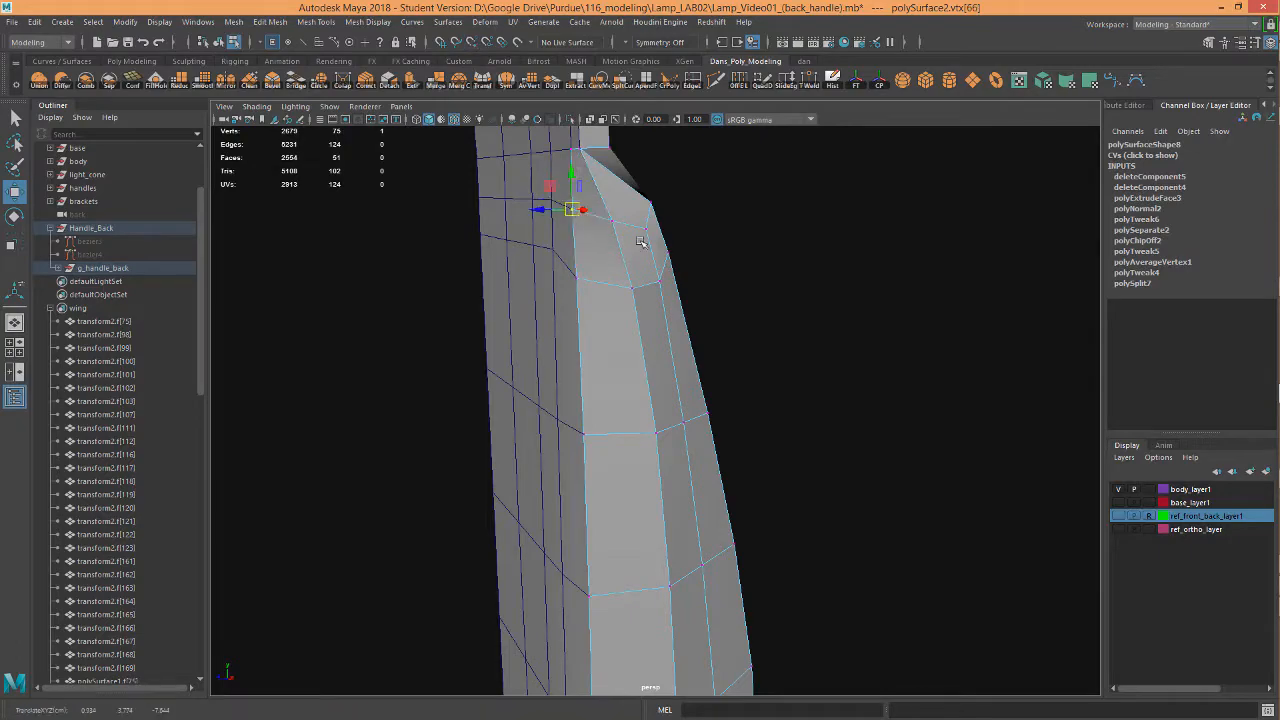
Check the wing's surface for doubled geometry by selecting single faces and an edge and reading their selection counts
{"action": "left_click_drag", "start_coordinate": [641, 242], "coordinate": [680, 445], "text": "alt"}
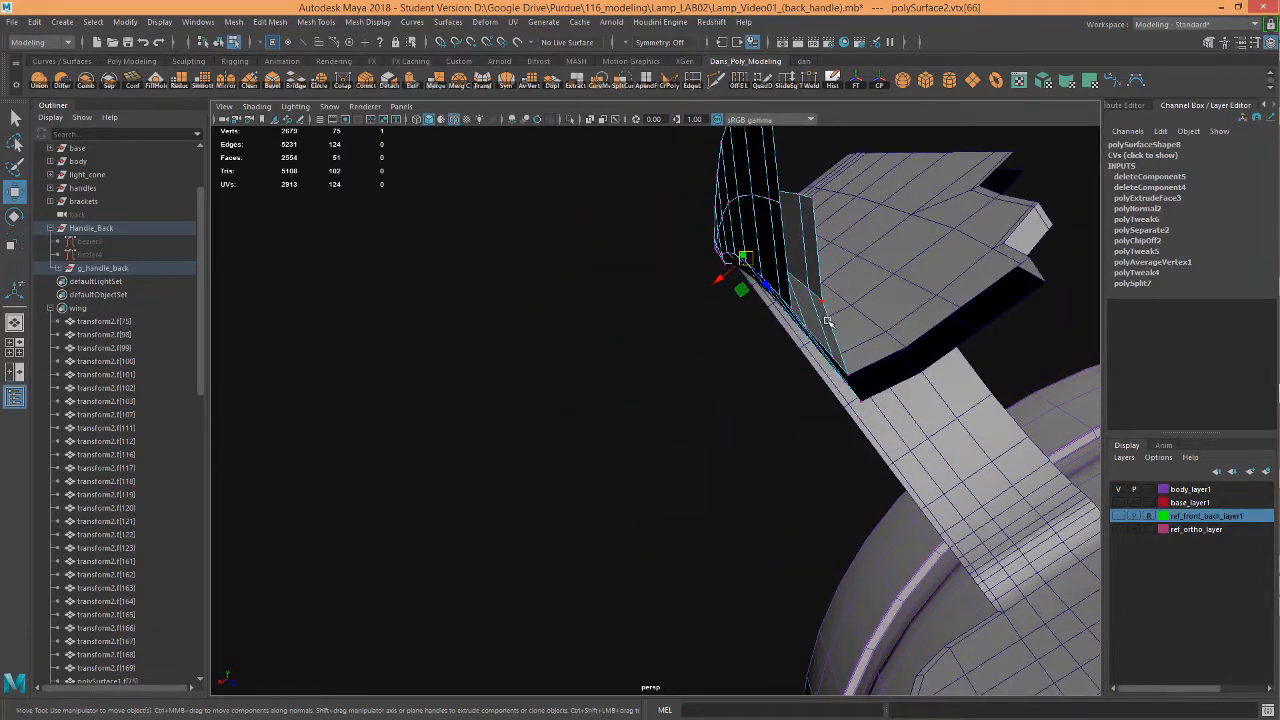
{"action": "right_click_drag", "start_coordinate": [827, 333], "coordinate": [829, 365]}
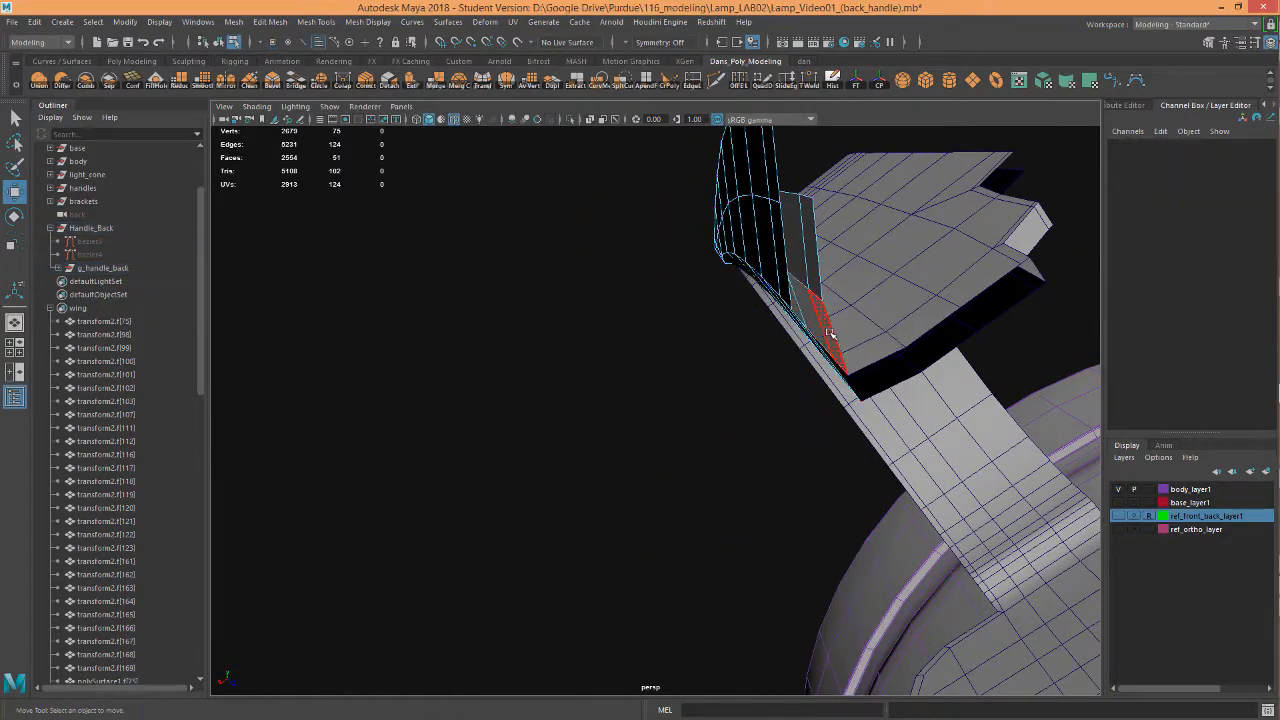
{"action": "left_click", "coordinate": [829, 338]}
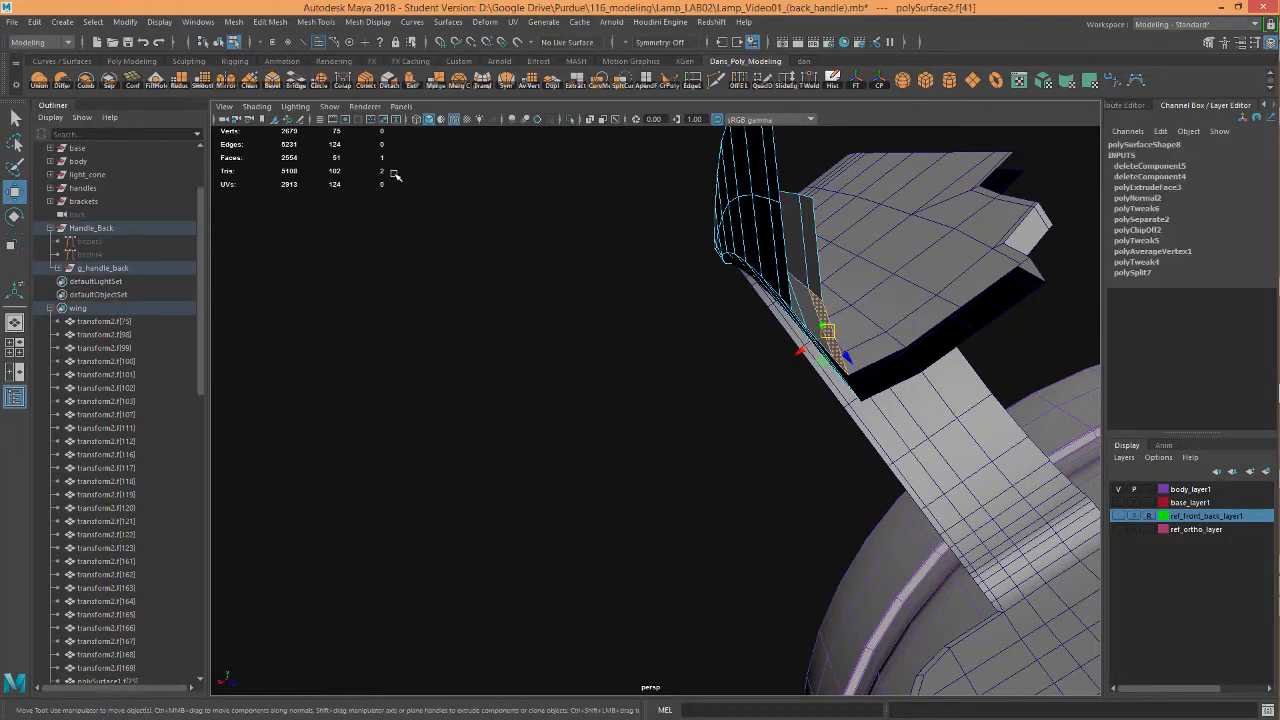
{"action": "left_click_drag", "start_coordinate": [590, 246], "coordinate": [531, 273], "text": "alt"}
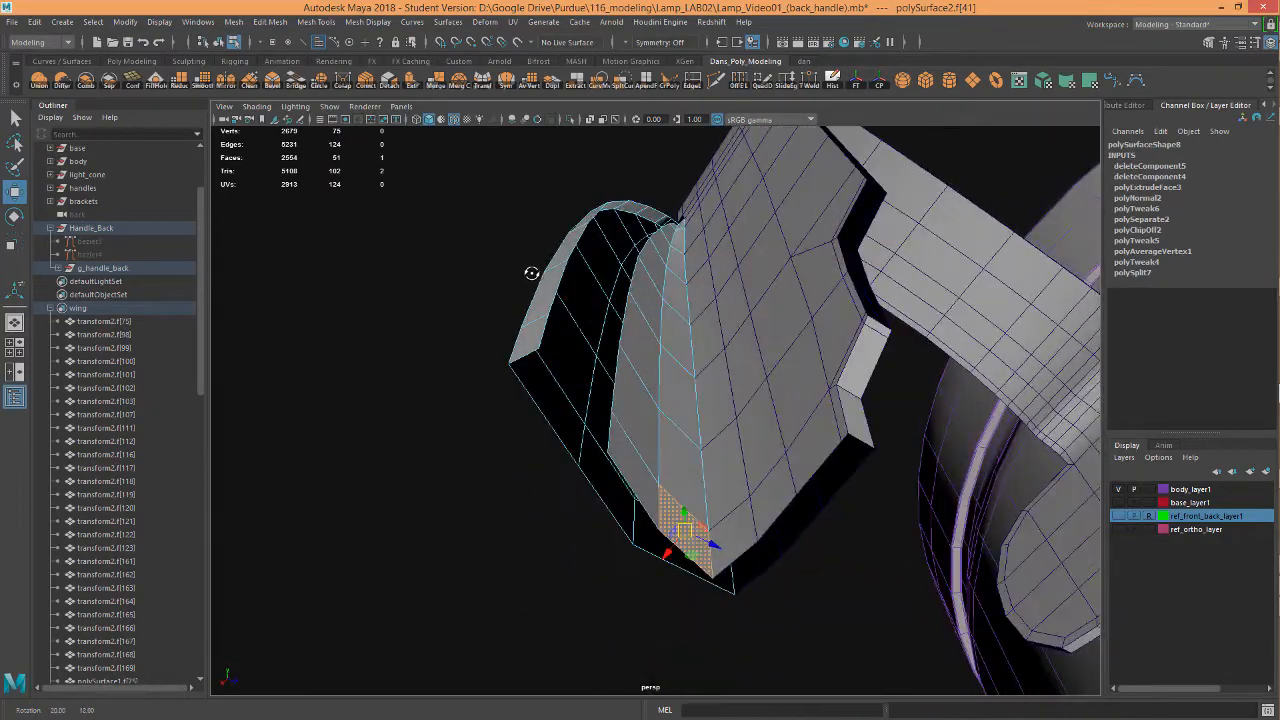
{"action": "left_click", "coordinate": [633, 415]}
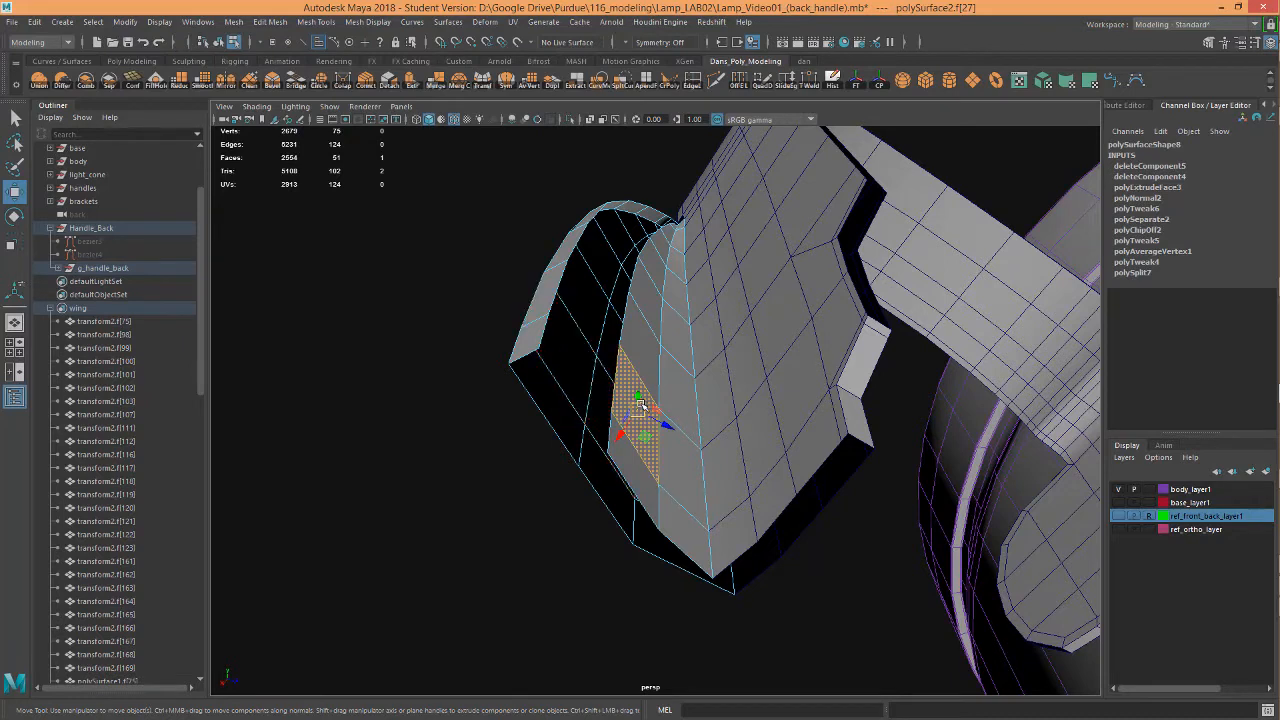
{"action": "key", "text": "F10"}
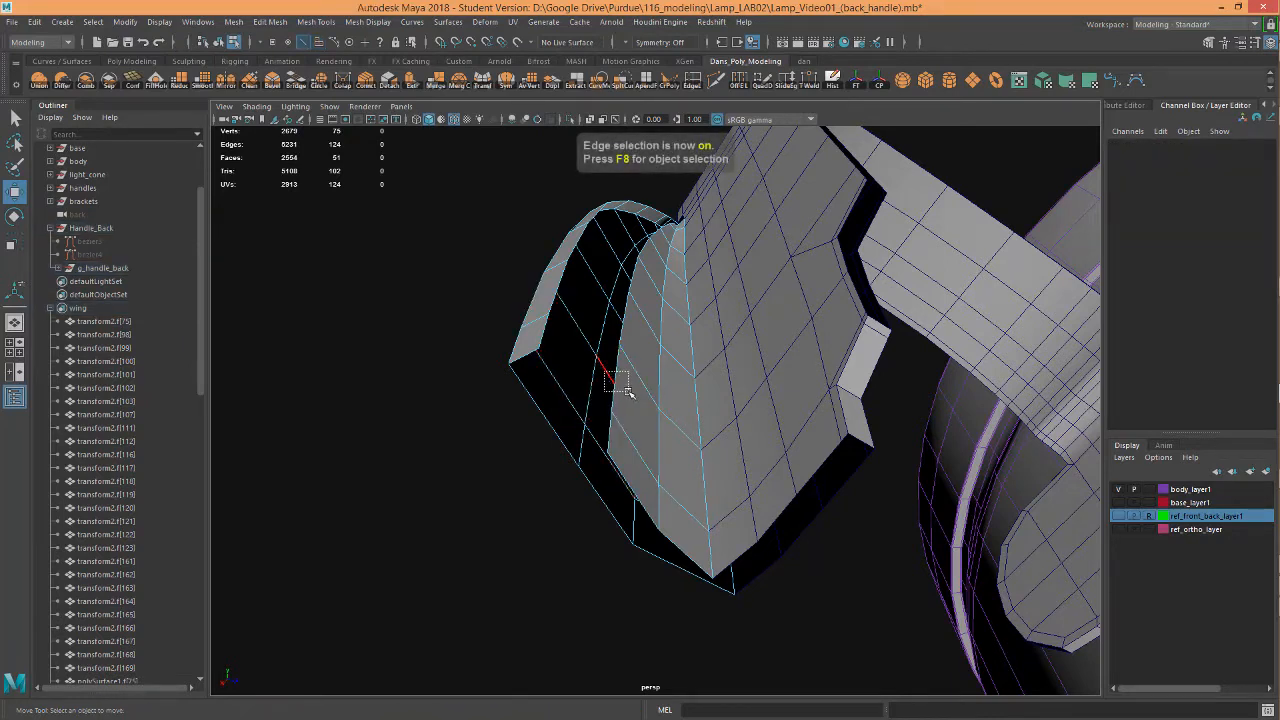
{"action": "left_click", "coordinate": [627, 390]}
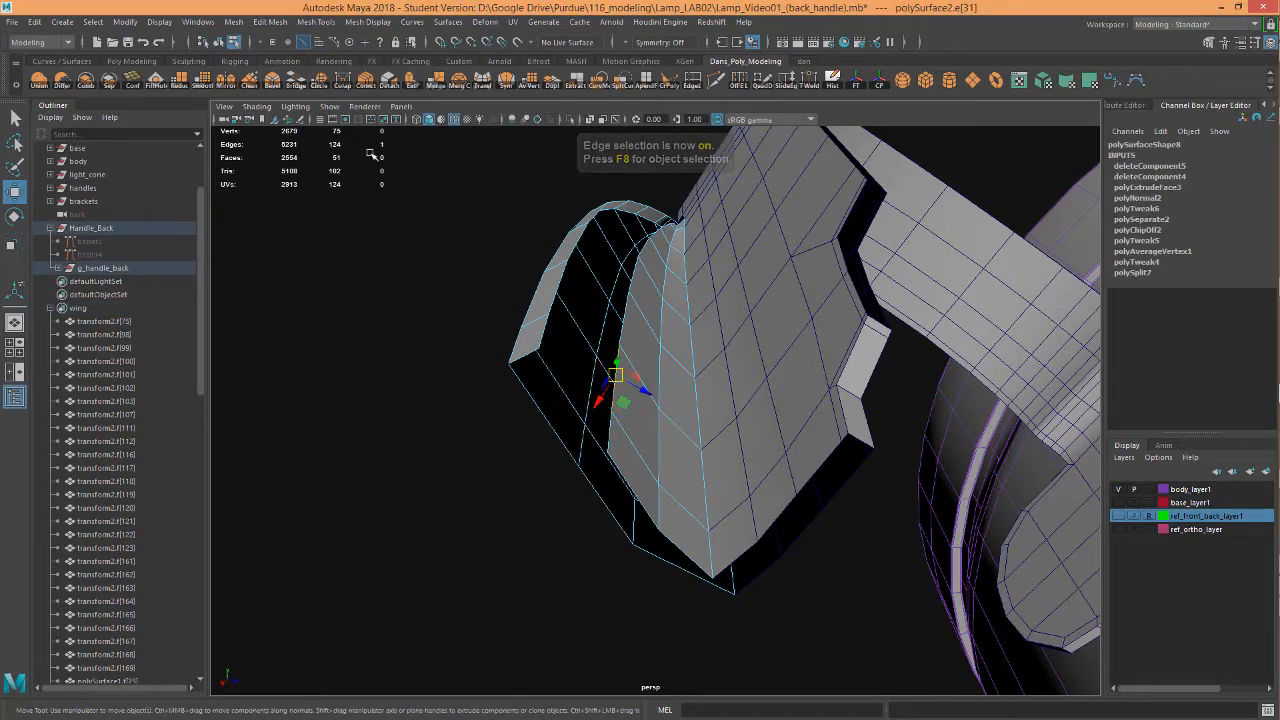
Bridge the two open border edge runs along the length of the wing's side to close the long gap
{"action": "left_click", "coordinate": [613, 440]}
{"action": "left_click_drag", "start_coordinate": [613, 440], "coordinate": [642, 325], "text": "alt"}
{"action": "right_click_drag", "start_coordinate": [640, 320], "coordinate": [742, 301], "text": "alt"}
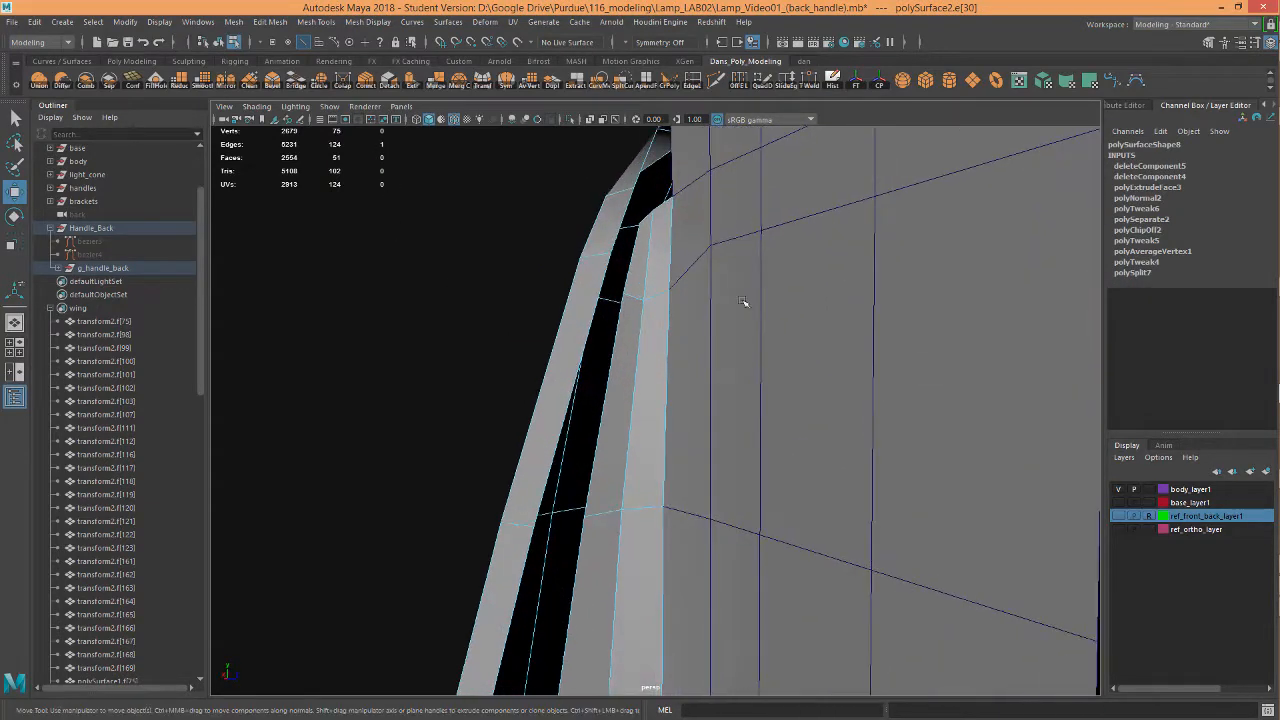
{"action": "left_click_drag", "start_coordinate": [742, 301], "coordinate": [675, 286], "text": "alt"}
{"action": "double_click", "coordinate": [648, 277]}
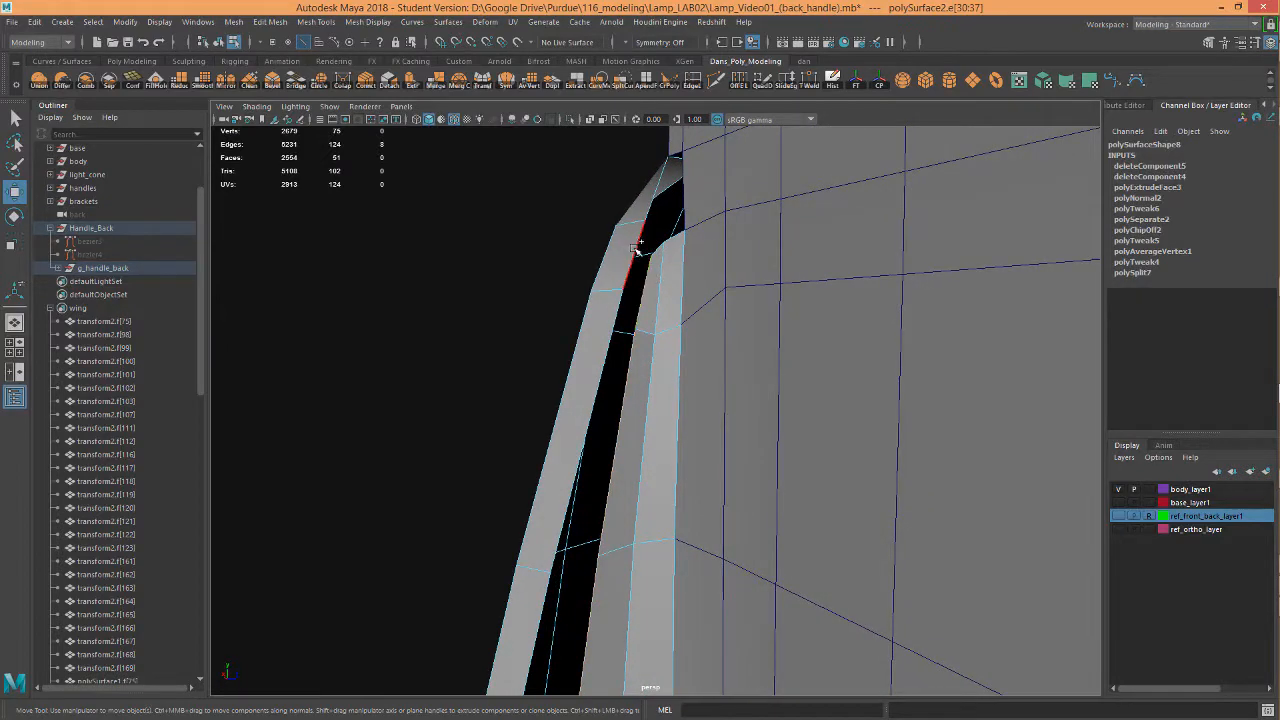
{"action": "left_click", "coordinate": [635, 250], "text": "shift"}
{"action": "middle_click_drag", "start_coordinate": [619, 403], "coordinate": [682, 218], "text": "alt"}
{"action": "left_click_drag", "start_coordinate": [754, 511], "coordinate": [712, 557], "text": "alt"}
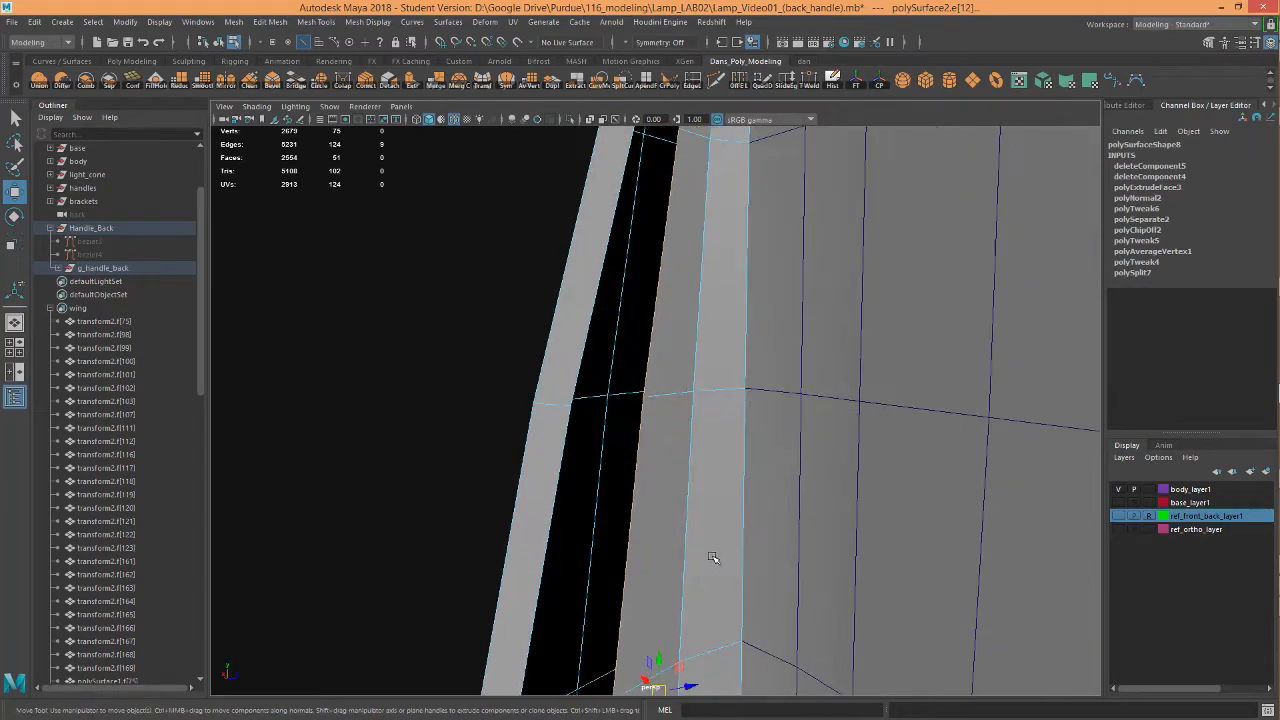
{"action": "middle_click_drag", "start_coordinate": [712, 557], "coordinate": [736, 363], "text": "alt"}
{"action": "right_click_drag", "start_coordinate": [768, 530], "coordinate": [739, 577], "text": "alt"}
{"action": "middle_click_drag", "start_coordinate": [739, 577], "coordinate": [688, 398], "text": "alt"}
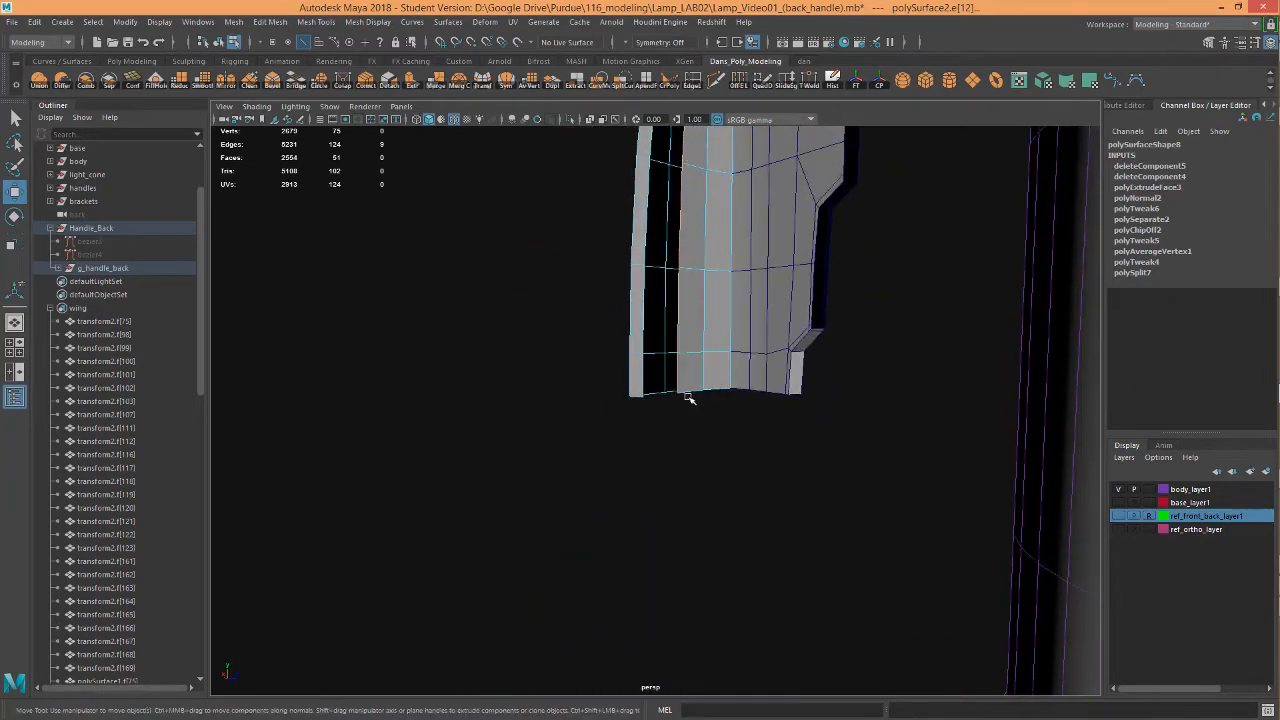
{"action": "left_click", "coordinate": [295, 89]}
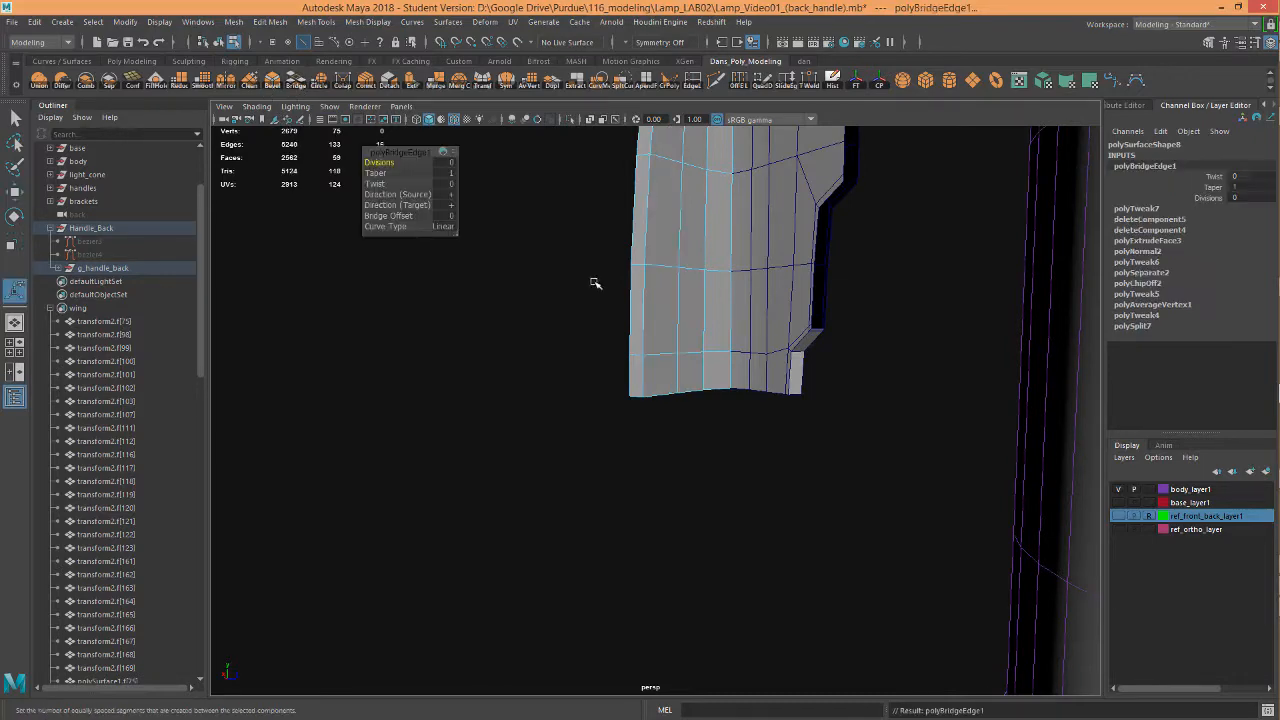
Extrude the short border edge below the remaining hole at the wing's top upward toward the strap corner
{"action": "middle_click_drag", "start_coordinate": [701, 320], "coordinate": [694, 668], "text": "alt"}
{"action": "middle_click_drag", "start_coordinate": [694, 254], "coordinate": [649, 465], "text": "alt"}
{"action": "right_click_drag", "start_coordinate": [649, 465], "coordinate": [786, 286], "text": "alt"}
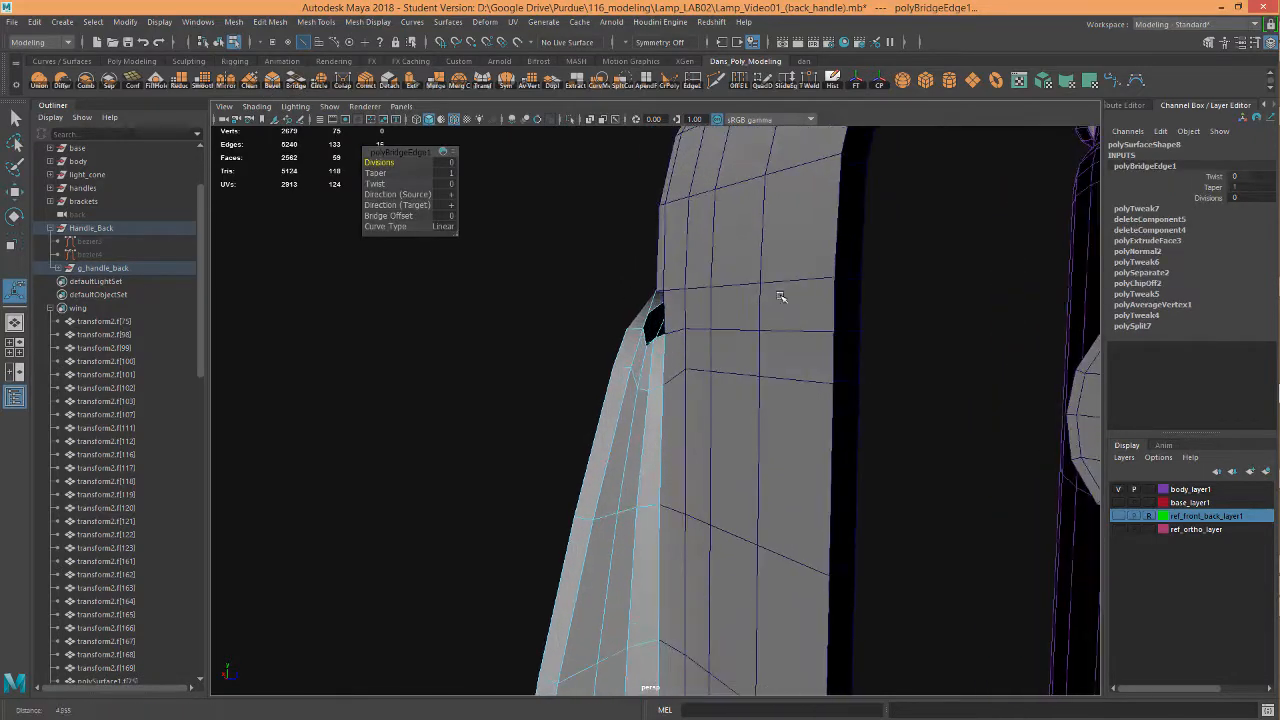
{"action": "right_click_drag", "start_coordinate": [586, 240], "coordinate": [750, 344], "text": "alt"}
{"action": "mouse_move", "coordinate": [662, 428]}
{"action": "left_mouse_down", "text": "alt"}
{"action": "mouse_move", "coordinate": [674, 426]}
{"action": "mouse_move", "coordinate": [645, 428]}
{"action": "left_mouse_up", "text": "alt"}
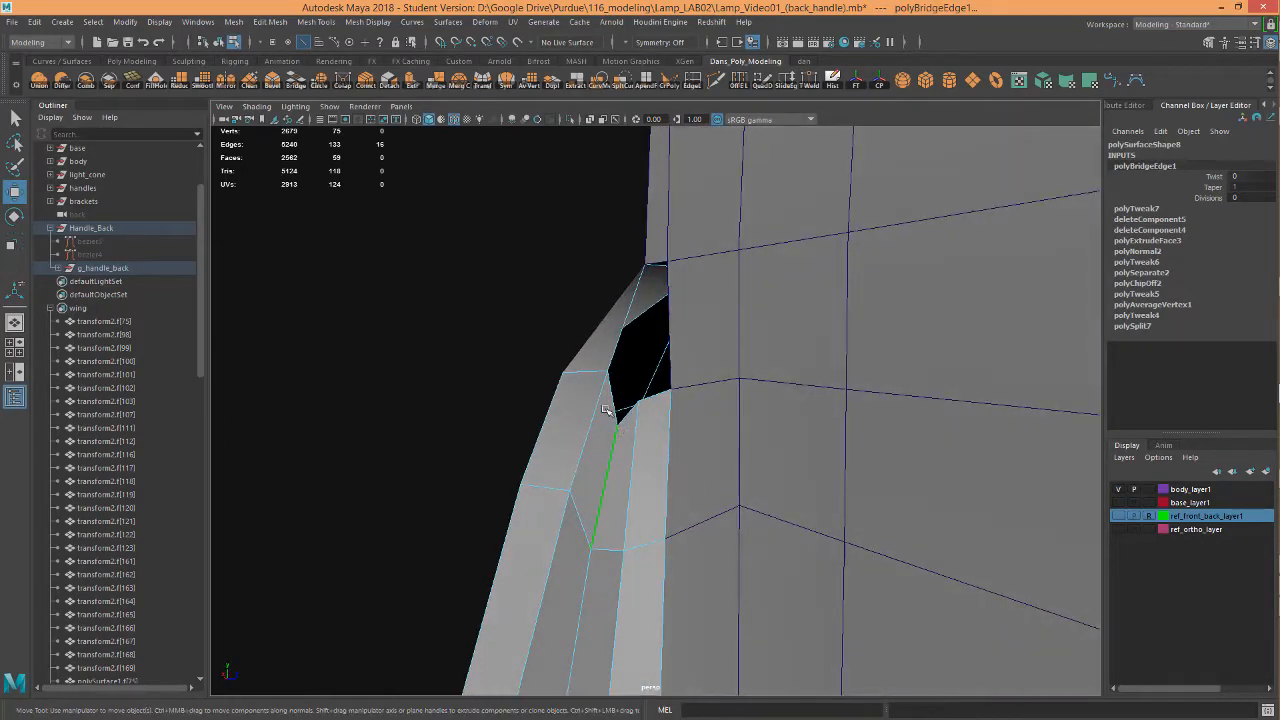
{"action": "left_click", "coordinate": [611, 358]}
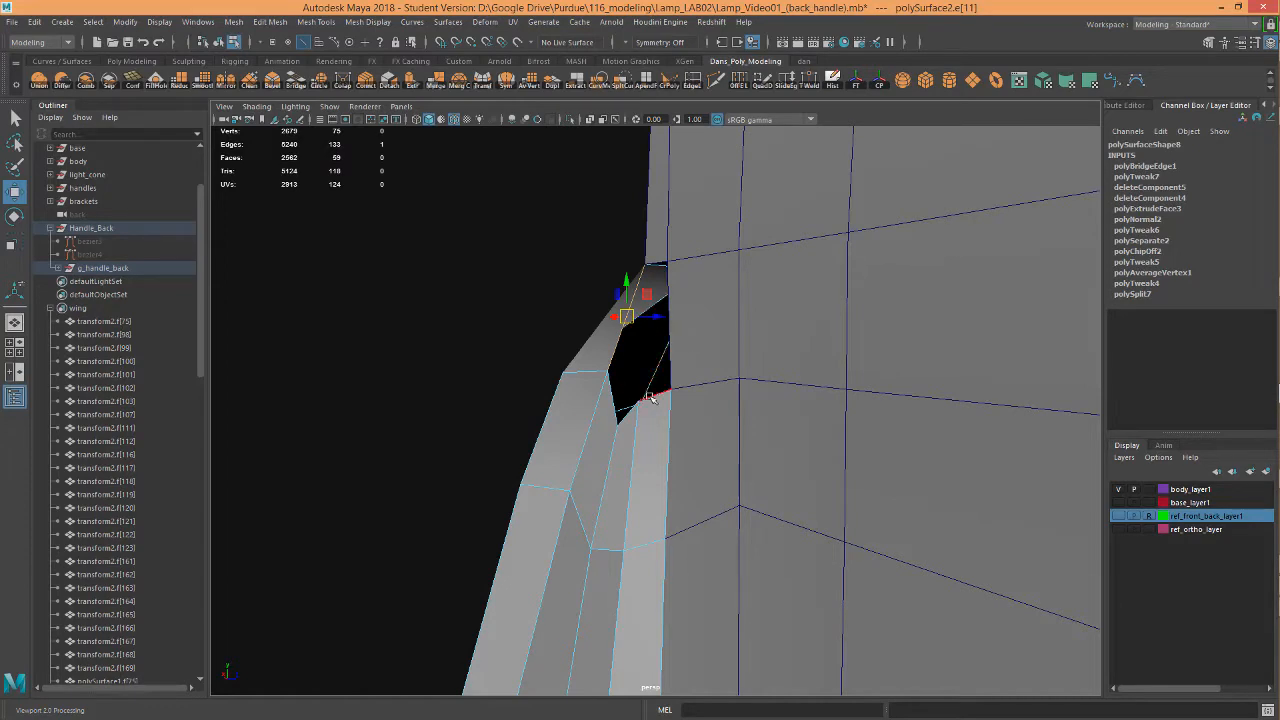
{"action": "left_click_drag", "start_coordinate": [650, 397], "coordinate": [736, 423], "text": "alt"}
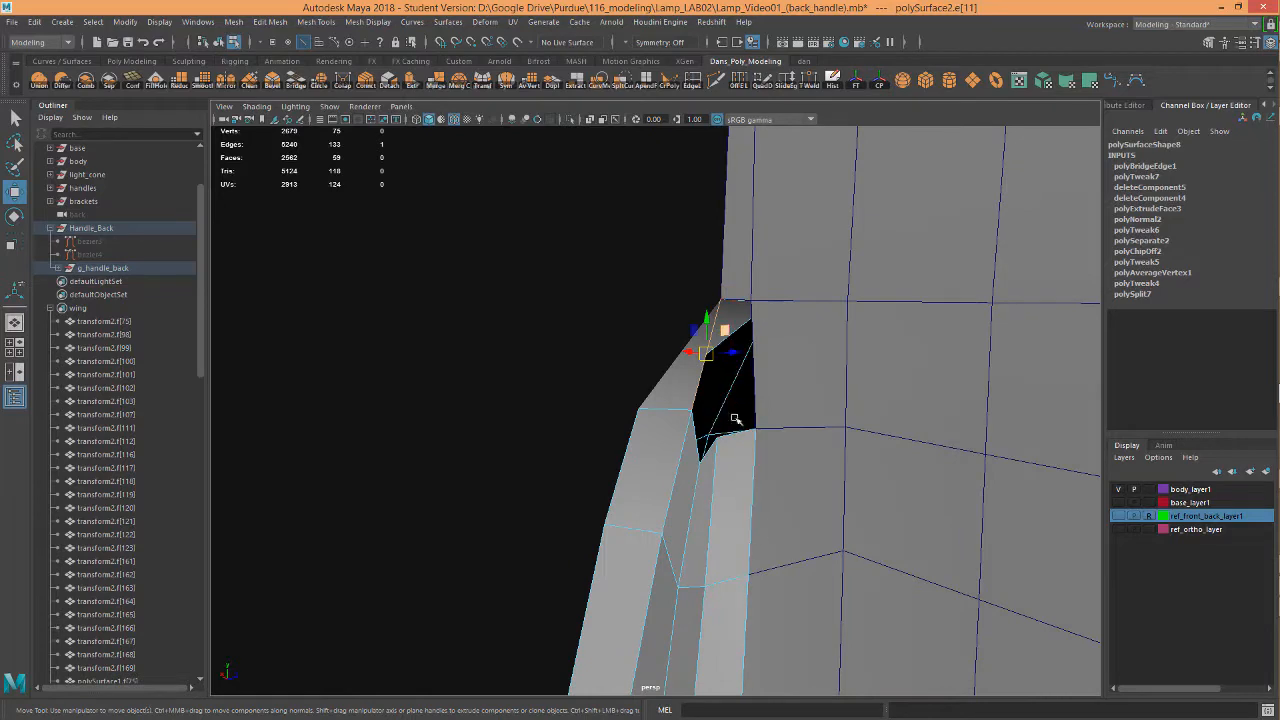
{"action": "left_click", "coordinate": [733, 436]}
{"action": "left_click_drag", "start_coordinate": [737, 400], "coordinate": [741, 296], "text": "shift"}
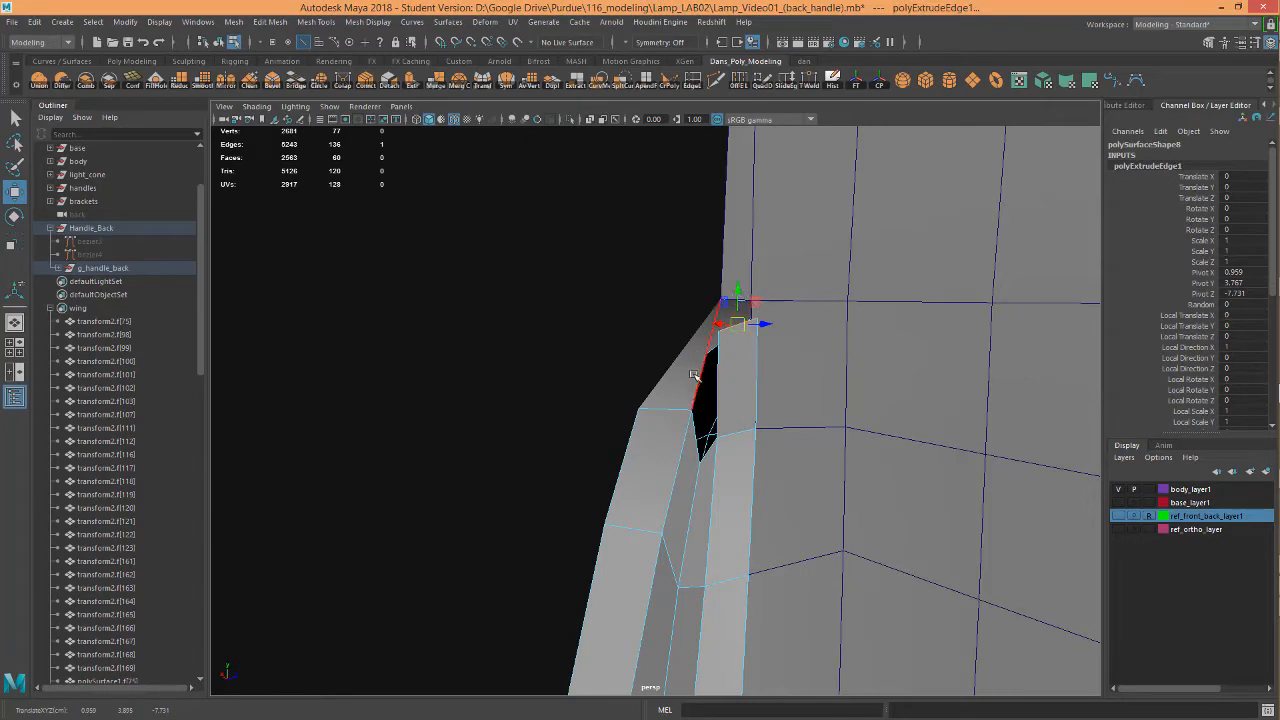
Snap the two new vertices of the extruded edge onto the corner vertices at the top of the wing
{"action": "key", "text": "F9"}
{"action": "left_click", "coordinate": [718, 332]}
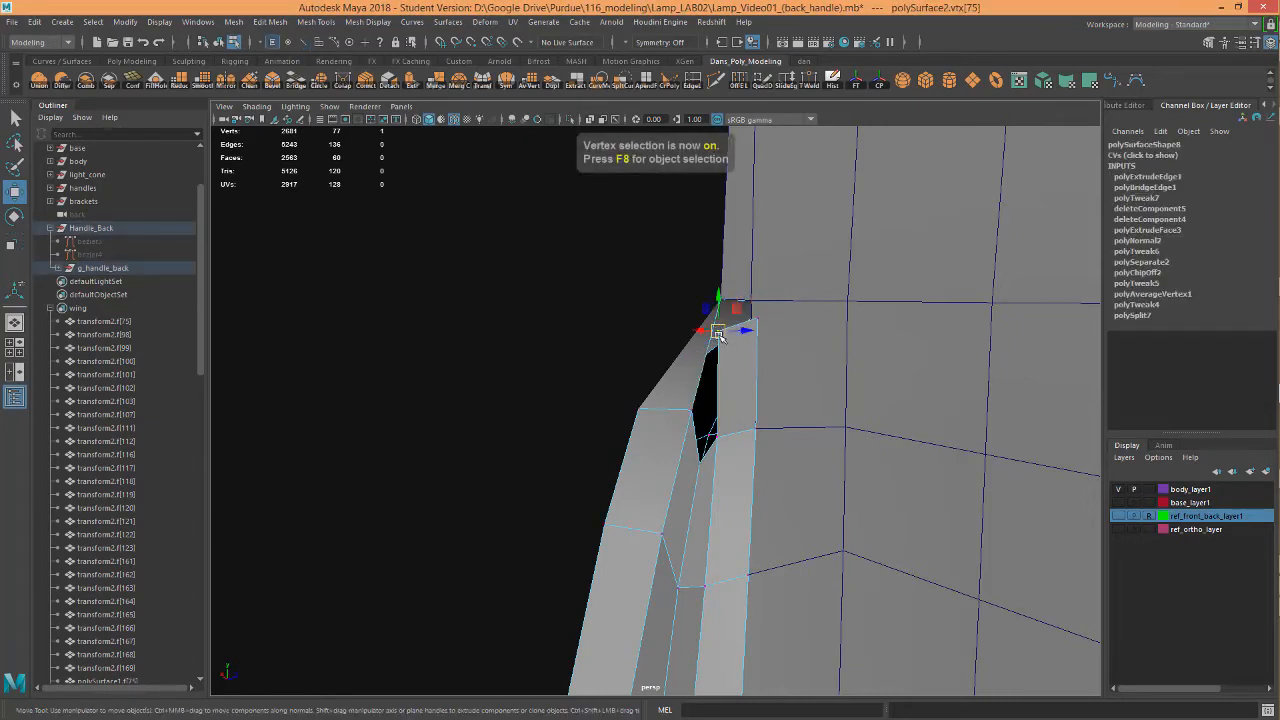
{"action": "left_click_drag", "start_coordinate": [718, 332], "coordinate": [747, 299]}
{"action": "left_click", "coordinate": [757, 317]}
{"action": "left_click_drag", "start_coordinate": [741, 405], "coordinate": [733, 275], "text": "alt"}
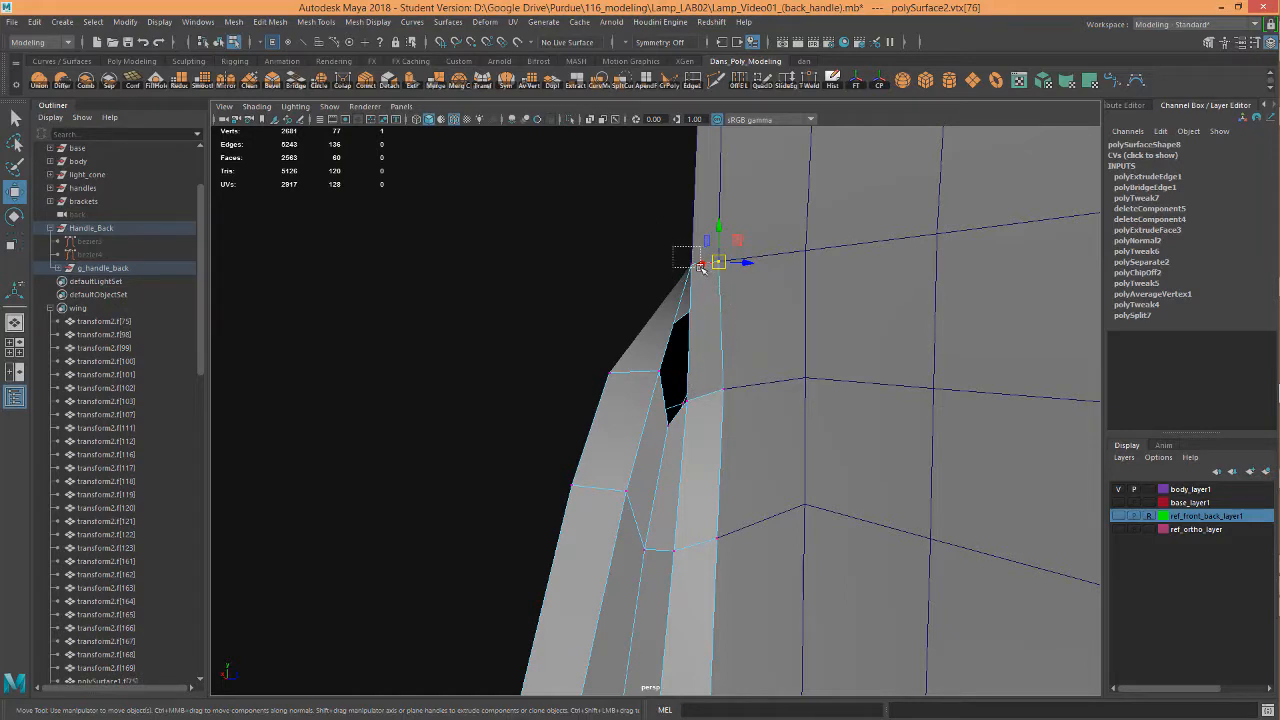
Merge the two overlapping vertices at the wing's top corner, where the extruded face meets the wing
{"action": "left_click_drag", "start_coordinate": [701, 268], "coordinate": [702, 269], "text": "shift"}
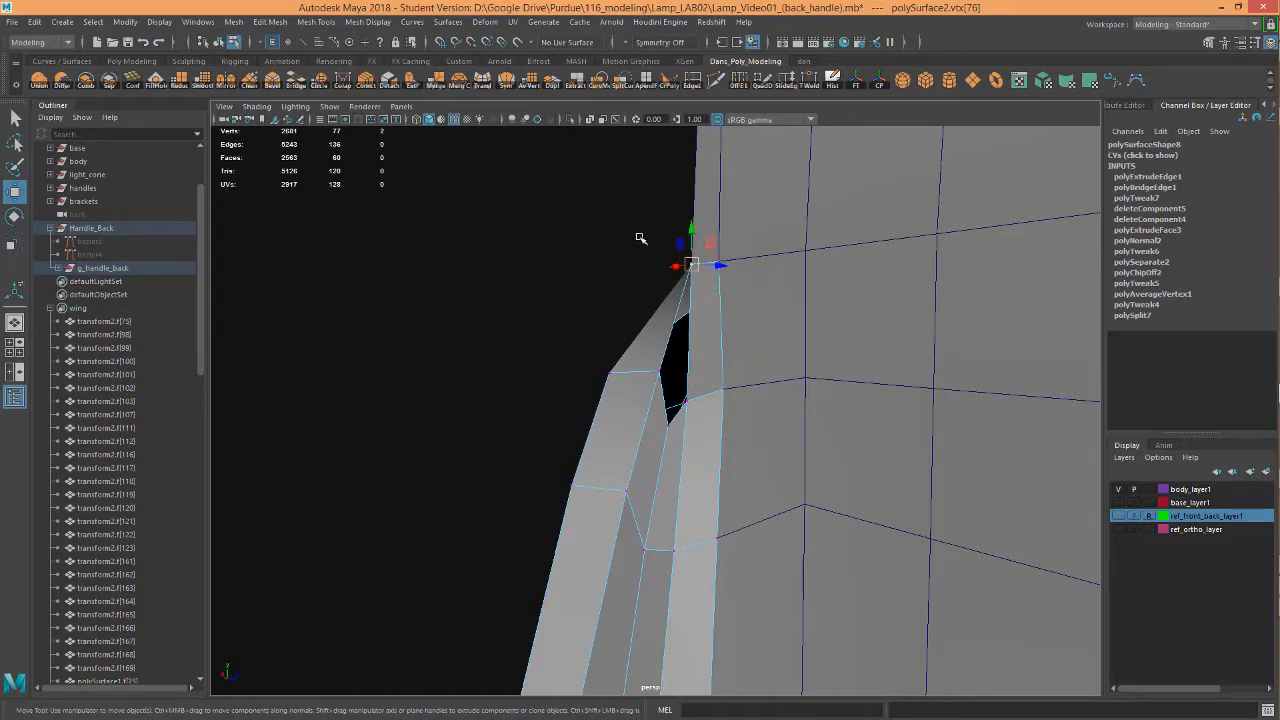
{"action": "left_click", "coordinate": [466, 80]}
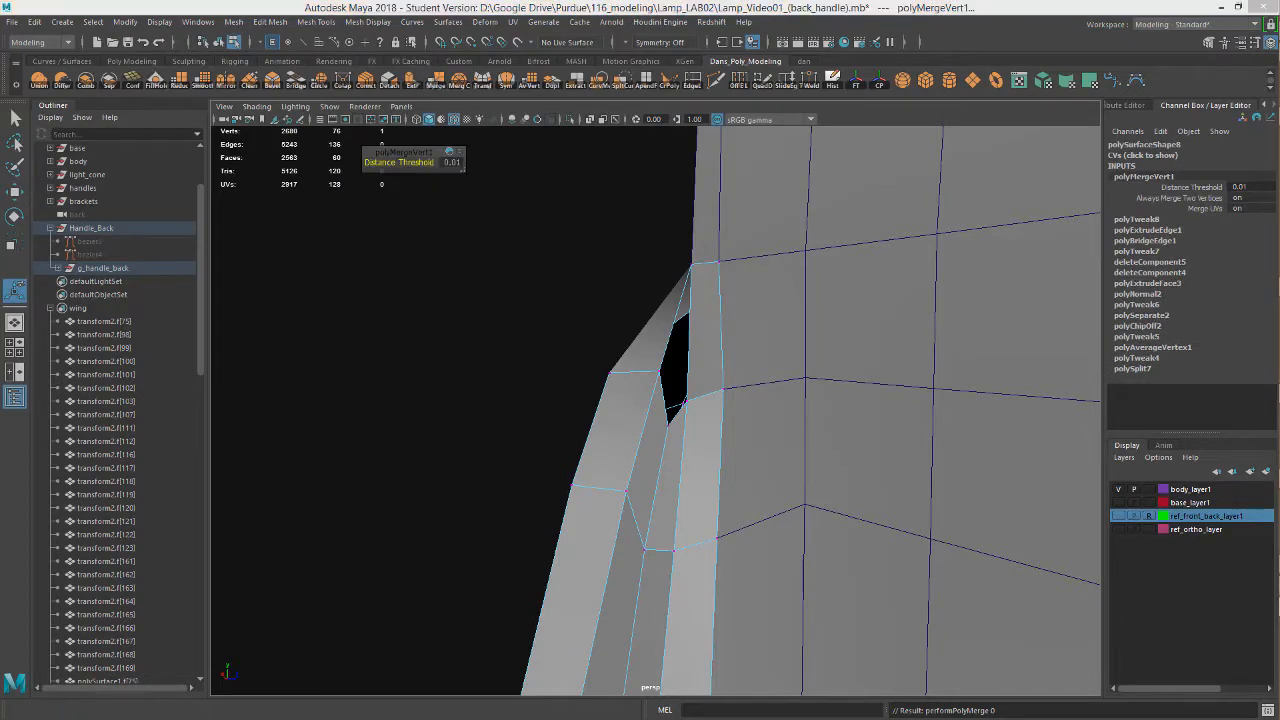
{"action": "left_click", "coordinate": [718, 273]}
{"action": "left_click", "coordinate": [690, 264]}
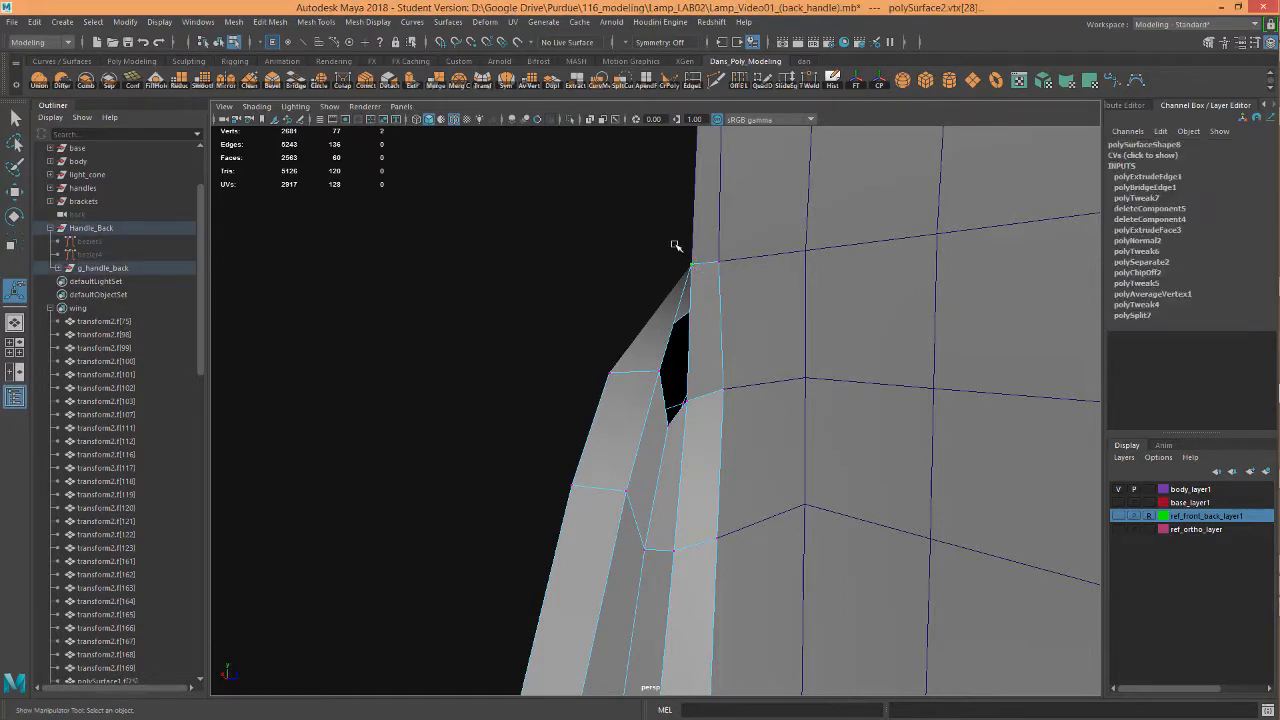
{"action": "left_click", "coordinate": [445, 85]}
{"action": "key", "text": "w"}
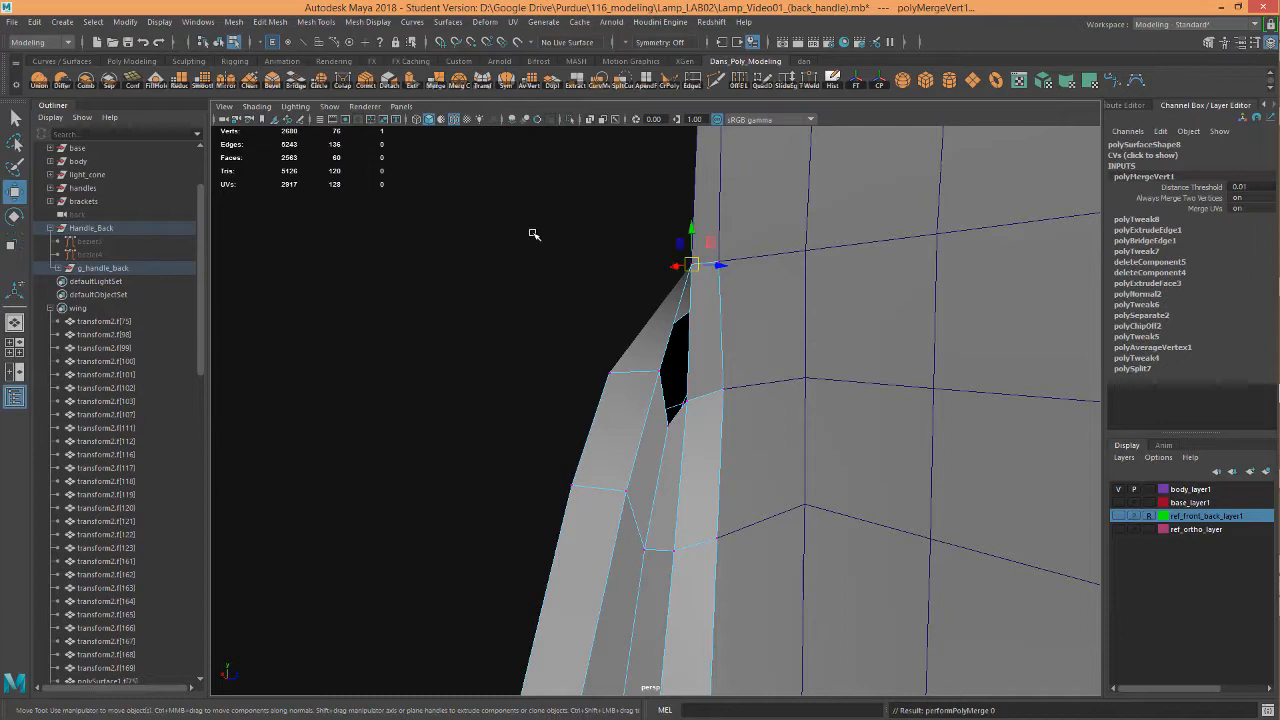
Bridge the facing border edges of the small remaining hole at the top of the wing
{"action": "right_click_drag", "start_coordinate": [691, 336], "coordinate": [688, 292]}
{"action": "left_click", "coordinate": [688, 326]}
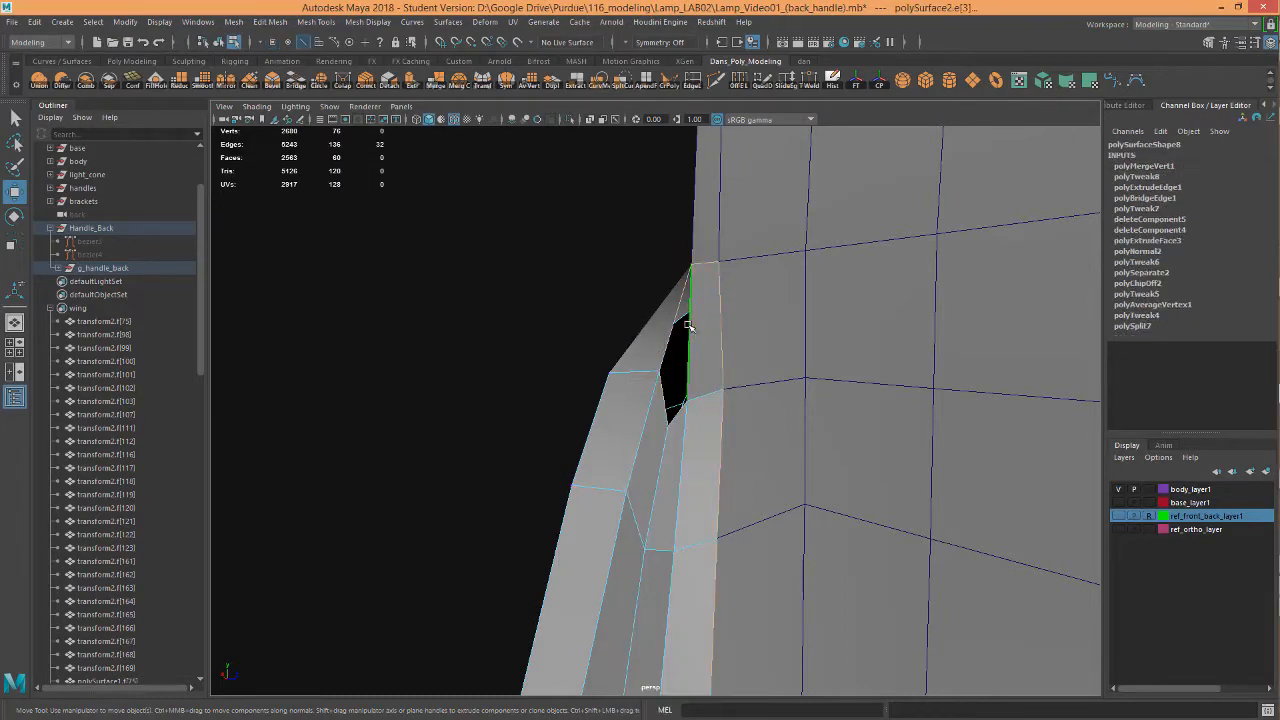
{"action": "left_click", "coordinate": [679, 411]}
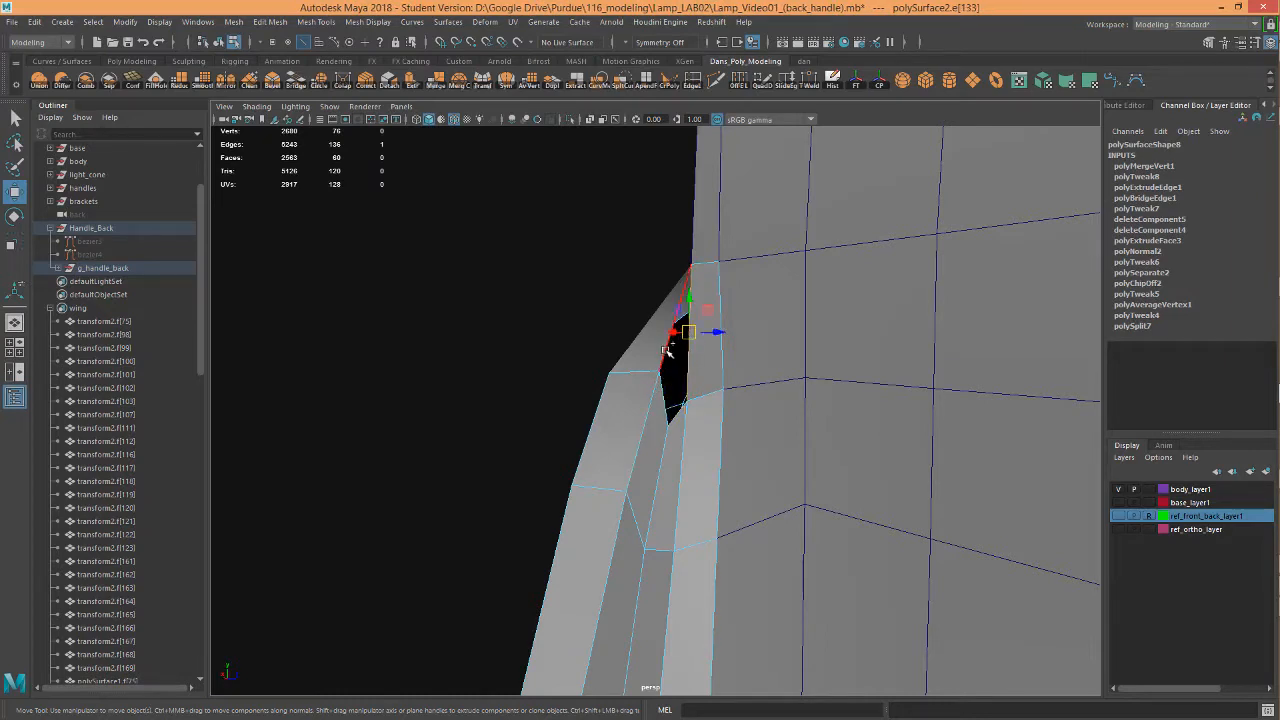
{"action": "left_click", "coordinate": [677, 358], "text": "shift"}
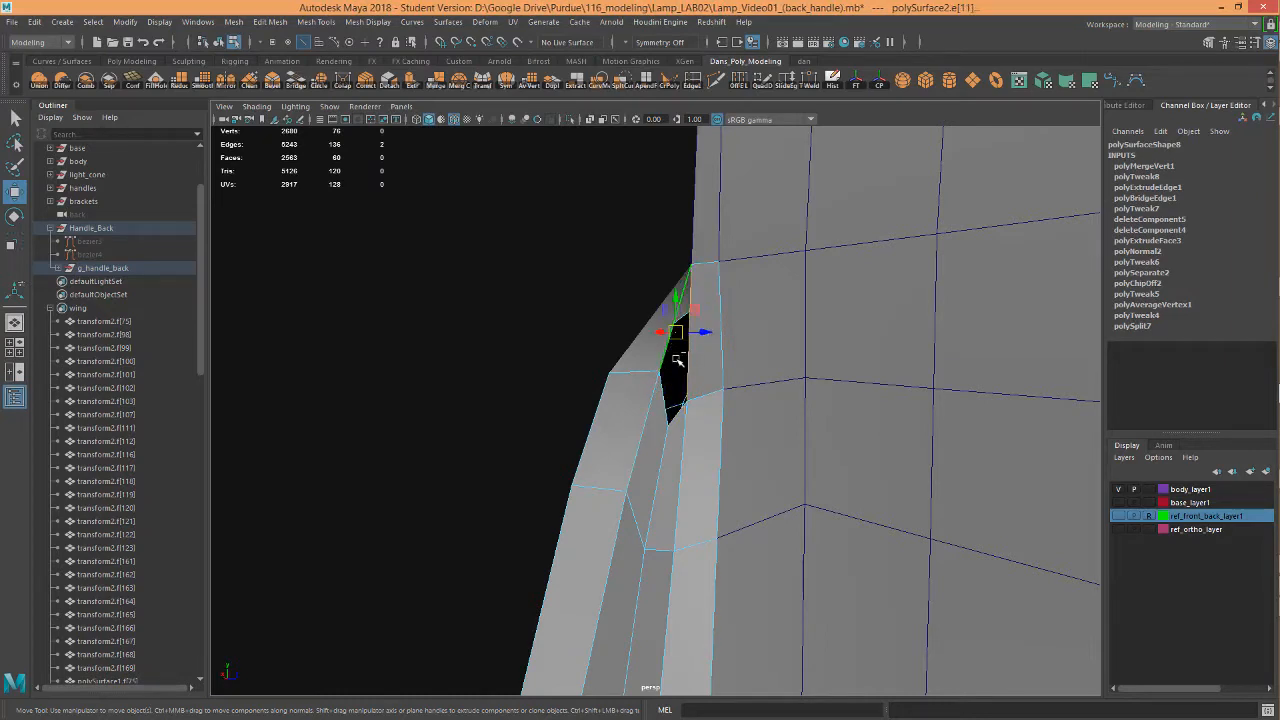
{"action": "left_click", "coordinate": [677, 412]}
{"action": "left_click", "coordinate": [673, 344], "text": "shift"}
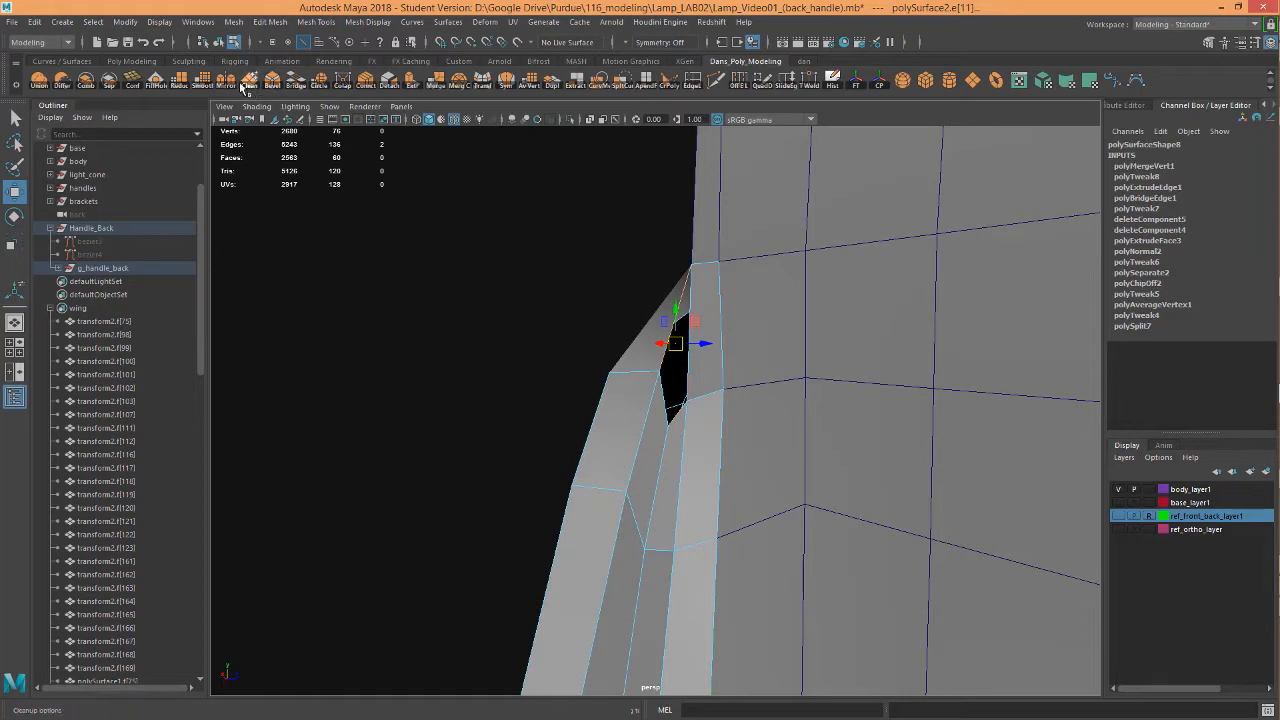
{"action": "left_click", "coordinate": [296, 82]}
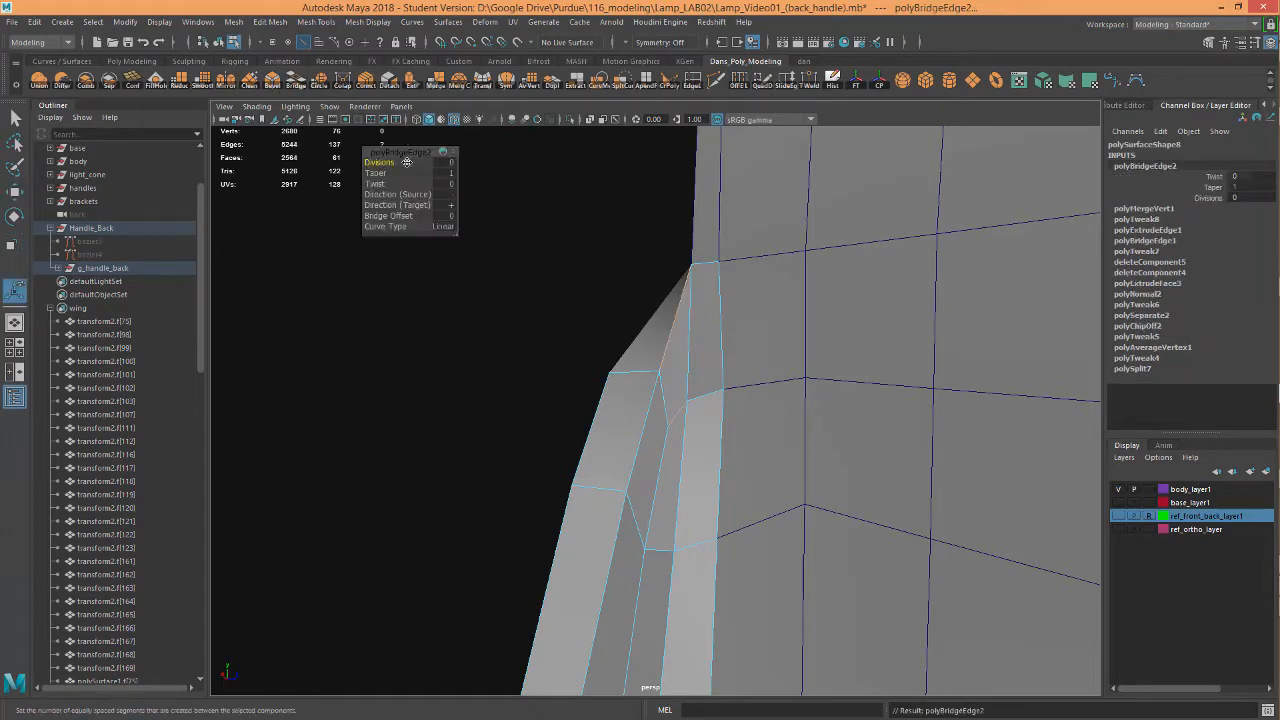
{"action": "key", "text": "w"}
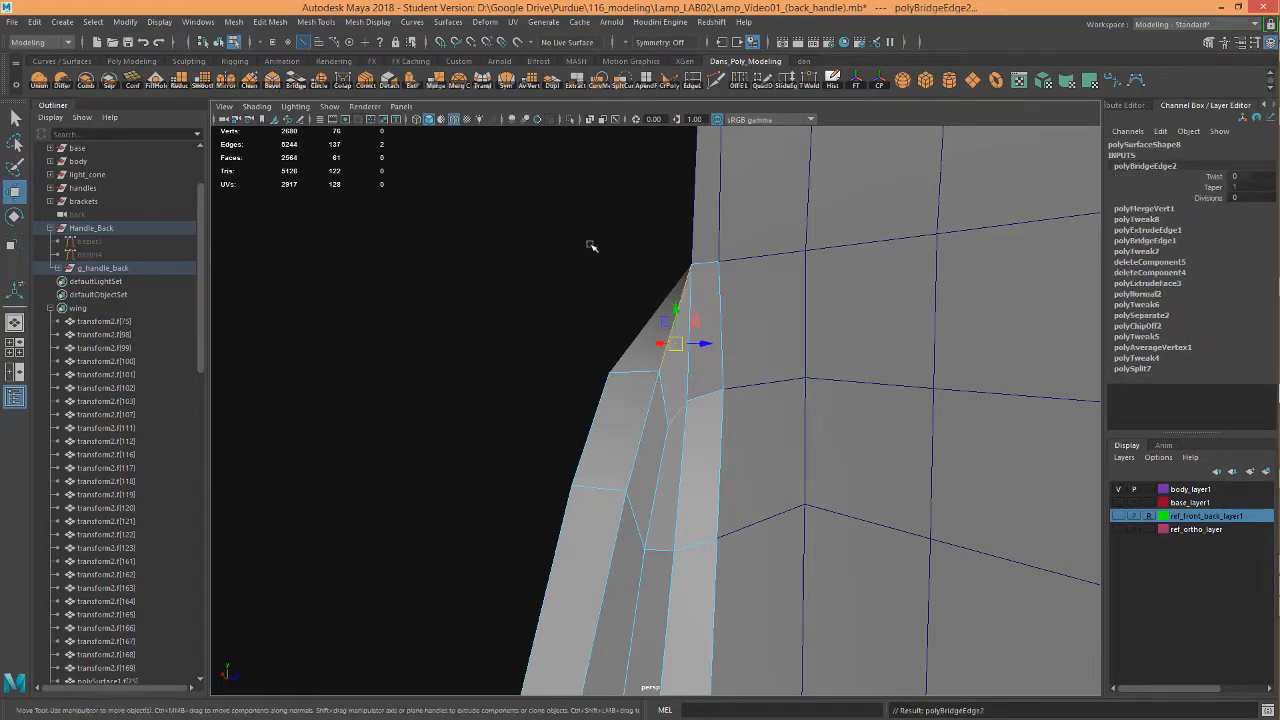
Combine the wing and the strap into one mesh and delete its construction history
{"action": "left_click_drag", "start_coordinate": [567, 271], "coordinate": [506, 434], "text": "alt"}
{"action": "left_click_drag", "start_coordinate": [671, 540], "coordinate": [688, 275], "text": "alt"}
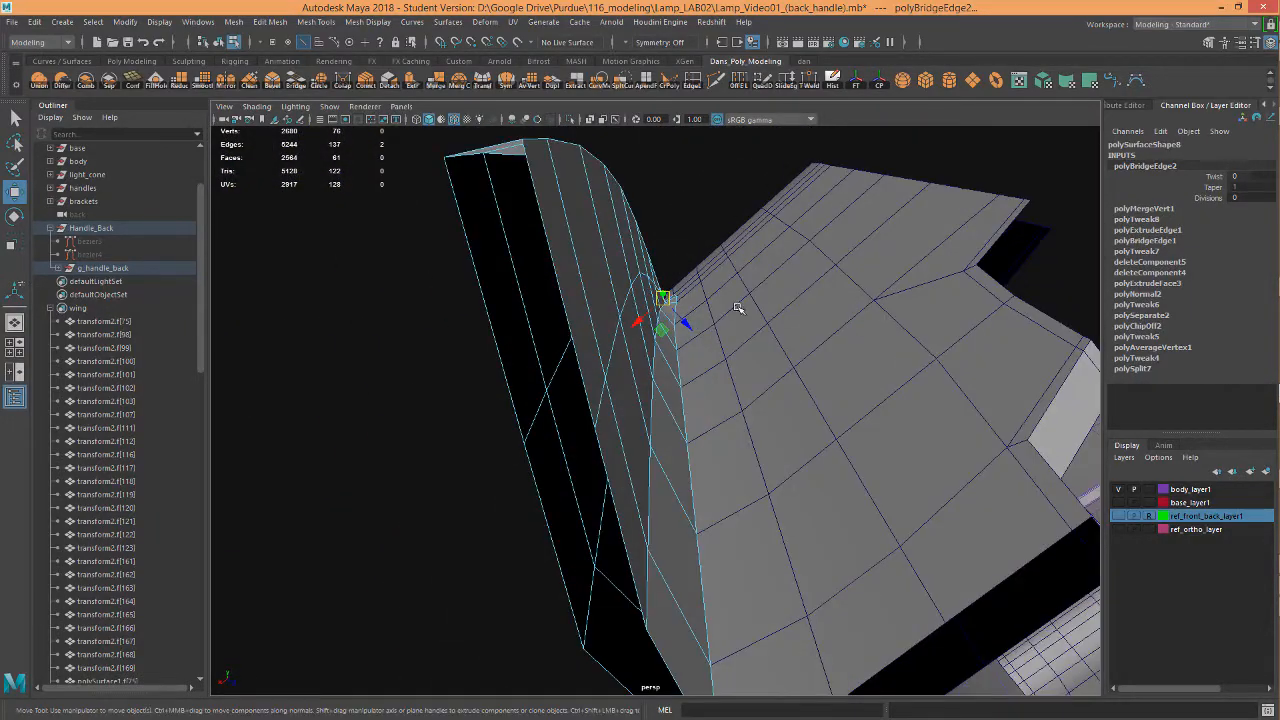
{"action": "left_click_drag", "start_coordinate": [740, 311], "coordinate": [777, 350], "text": "alt"}
{"action": "middle_click_drag", "start_coordinate": [735, 349], "coordinate": [627, 416], "text": "alt"}
{"action": "left_click_drag", "start_coordinate": [627, 416], "coordinate": [550, 380], "text": "alt"}
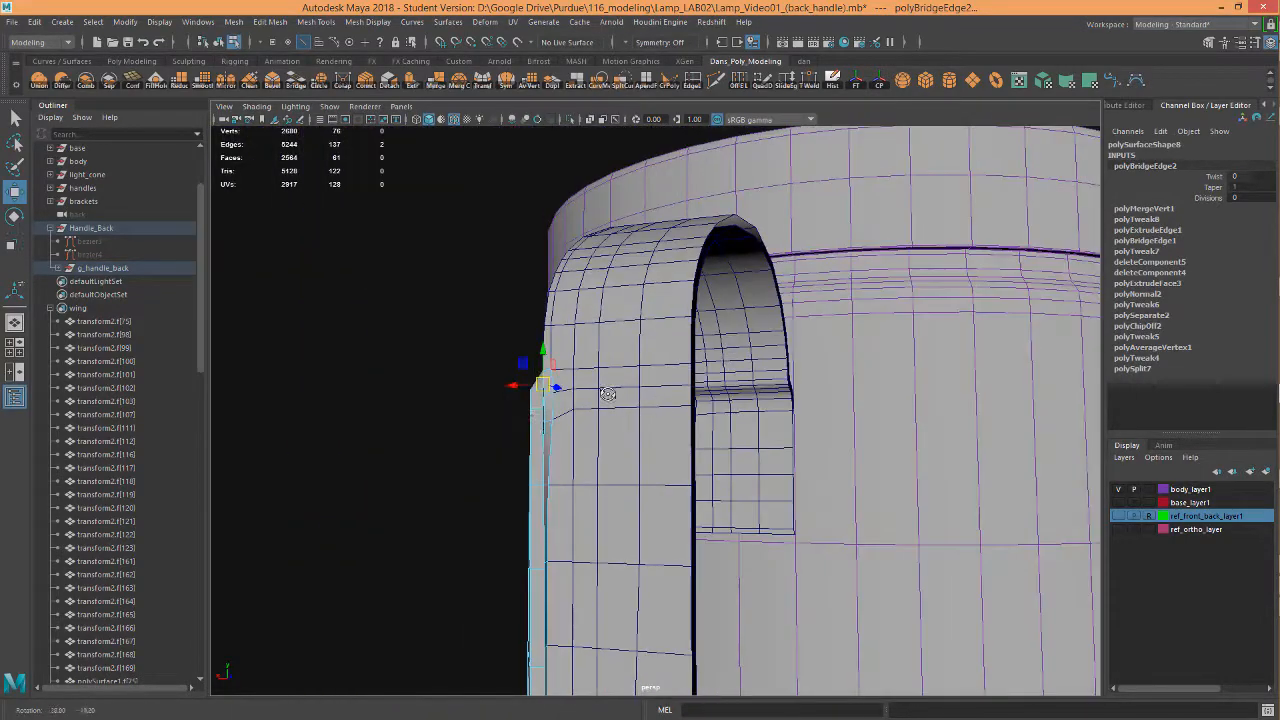
{"action": "right_click_drag", "start_coordinate": [545, 322], "coordinate": [618, 303]}
{"action": "left_click", "coordinate": [537, 454]}
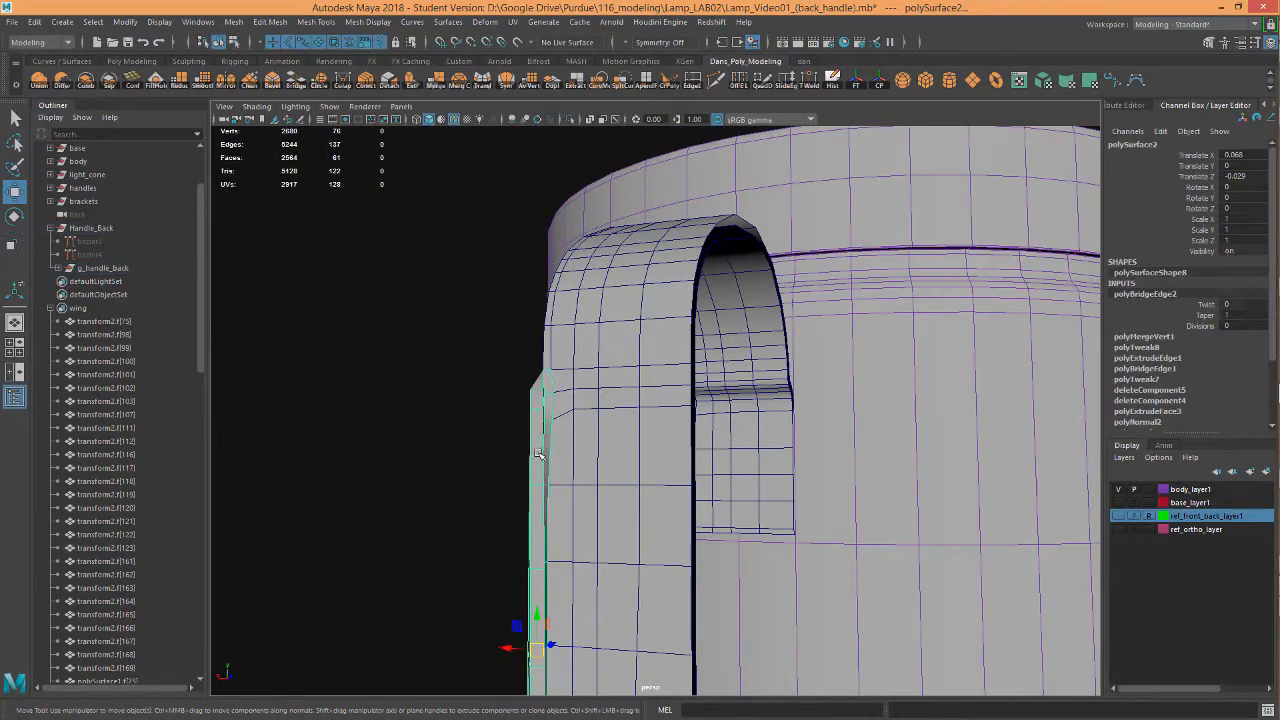
{"action": "left_click", "coordinate": [637, 389]}
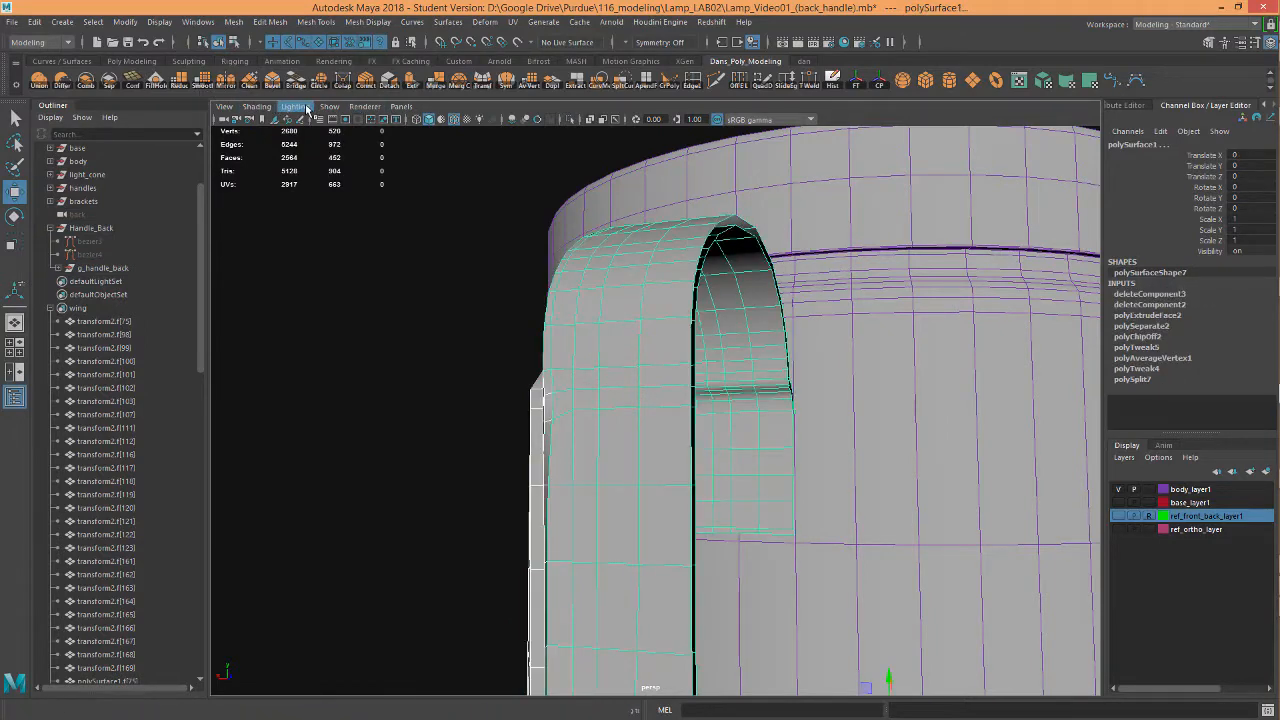
{"action": "left_click", "coordinate": [88, 80]}
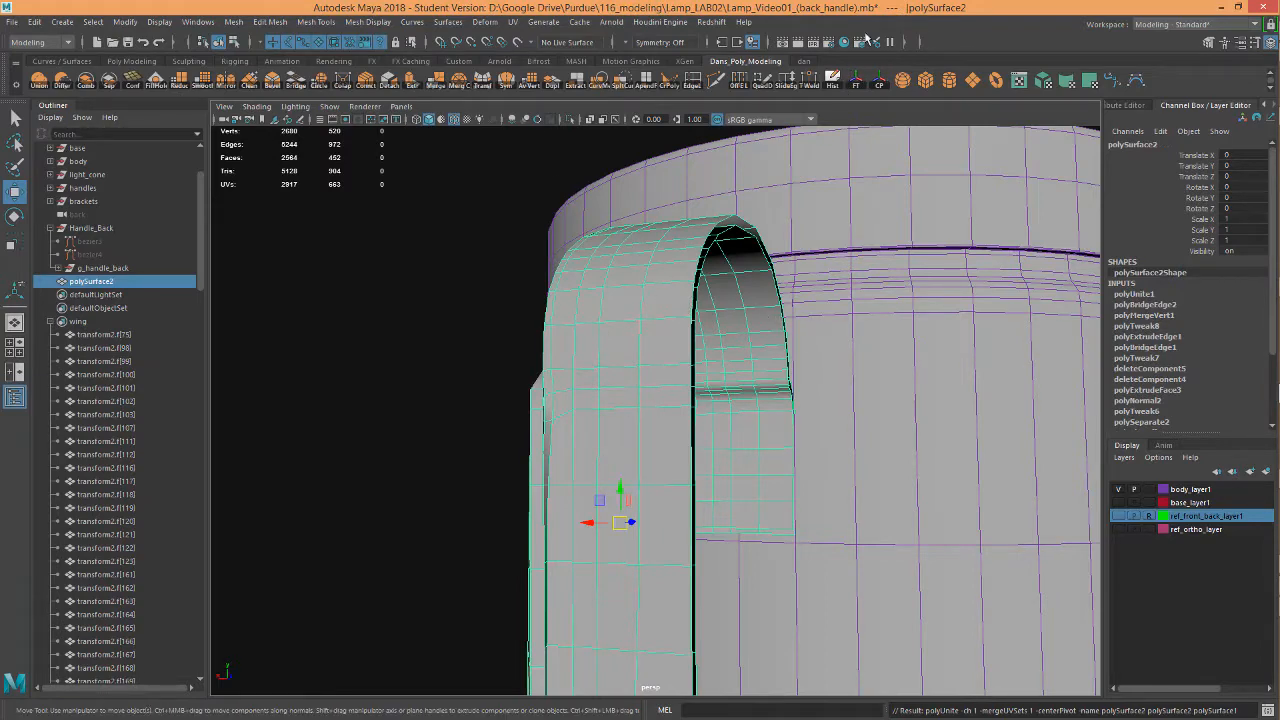
{"action": "left_click", "coordinate": [832, 80]}
Select all vertices of the combined handle mesh and merge the overlapping ones with a 0.01 distance threshold
{"action": "left_click_drag", "start_coordinate": [587, 386], "coordinate": [605, 421], "text": "alt"}
{"action": "right_click_drag", "start_coordinate": [597, 364], "coordinate": [549, 321]}
{"action": "scroll", "coordinate": [557, 317], "scroll_direction": "down", "scroll_amount": 4}
{"action": "left_click_drag", "start_coordinate": [487, 243], "coordinate": [816, 668]}
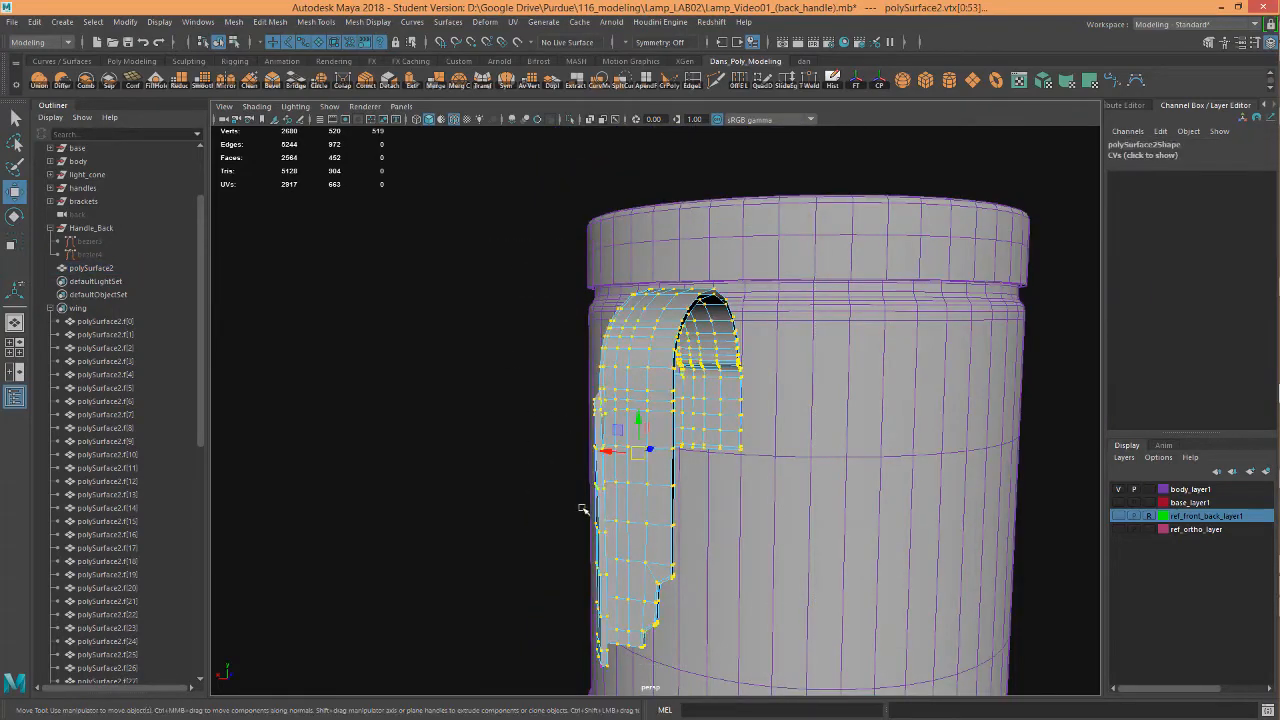
{"action": "left_click", "coordinate": [438, 84]}
{"action": "scroll", "coordinate": [500, 366], "scroll_direction": "up", "scroll_amount": 5}
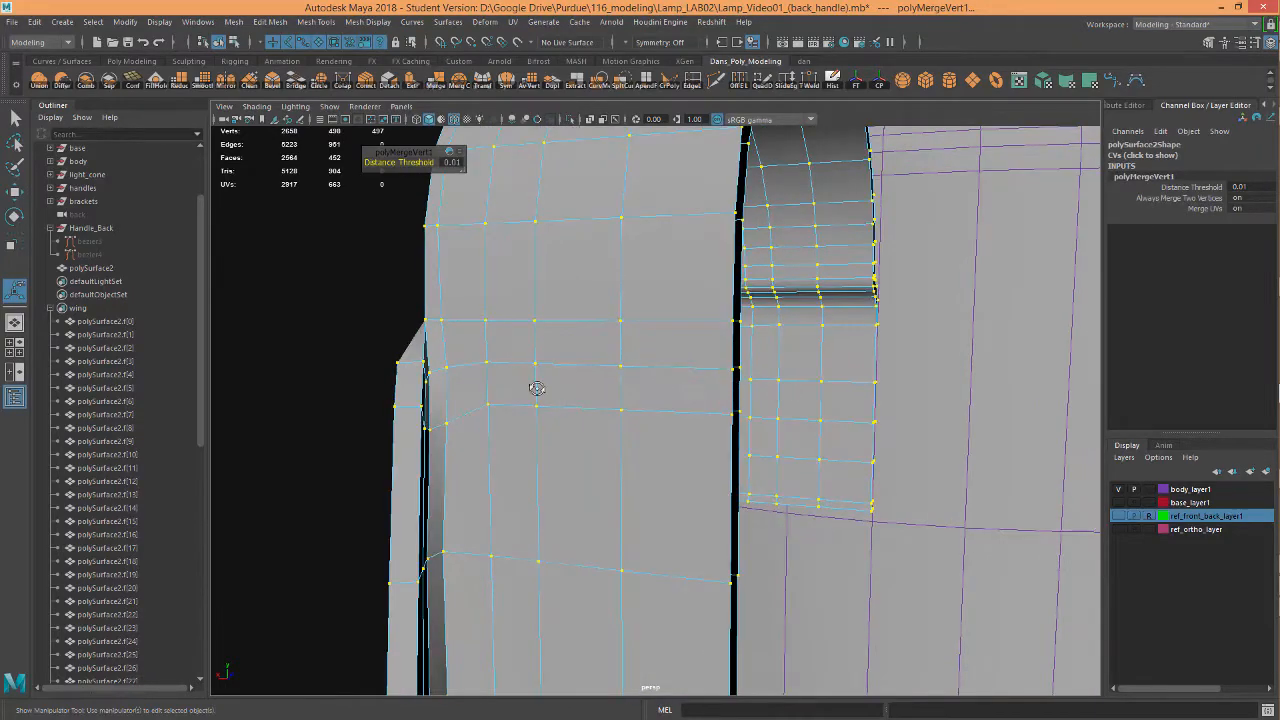
{"action": "left_click_drag", "start_coordinate": [537, 388], "coordinate": [449, 197], "text": "alt"}
{"action": "key", "text": "w"}
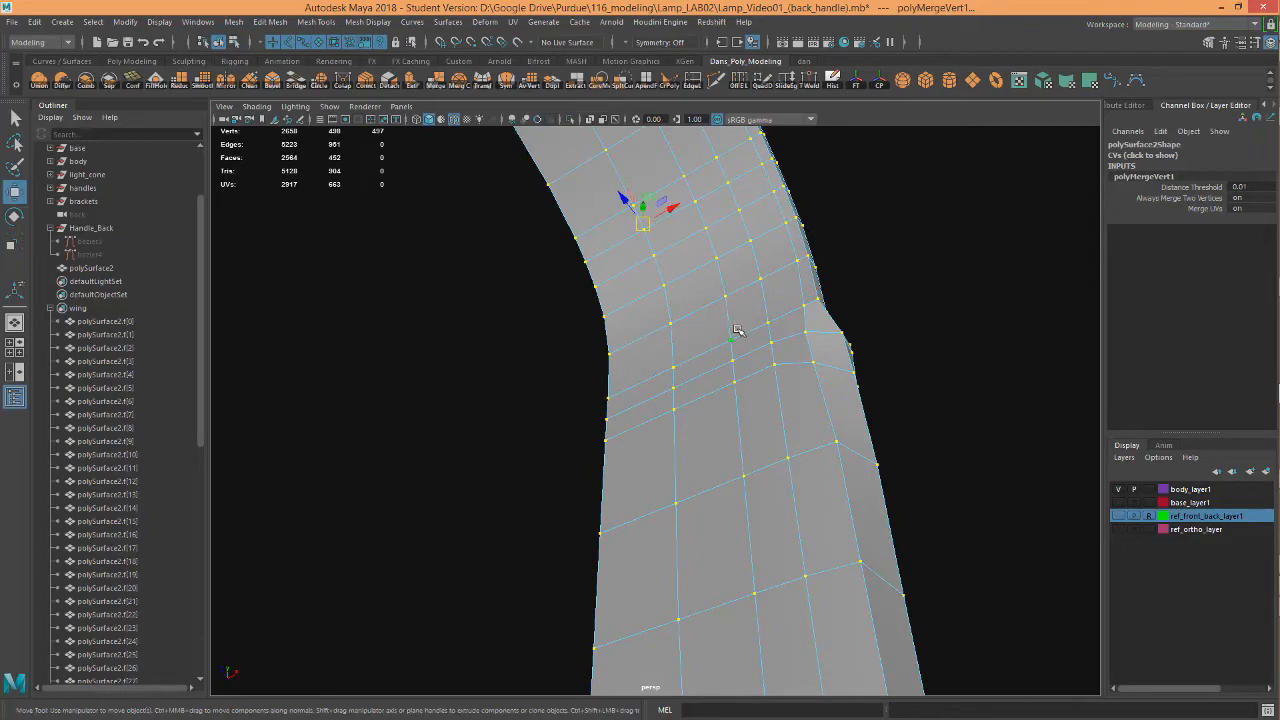
Select the two vertices on the handle's thickness edge where the wing meets the strap and activate rotation for them
{"action": "left_click_drag", "start_coordinate": [737, 329], "coordinate": [465, 392], "text": "alt"}
{"action": "middle_click_drag", "start_coordinate": [465, 392], "coordinate": [577, 393], "text": "alt"}
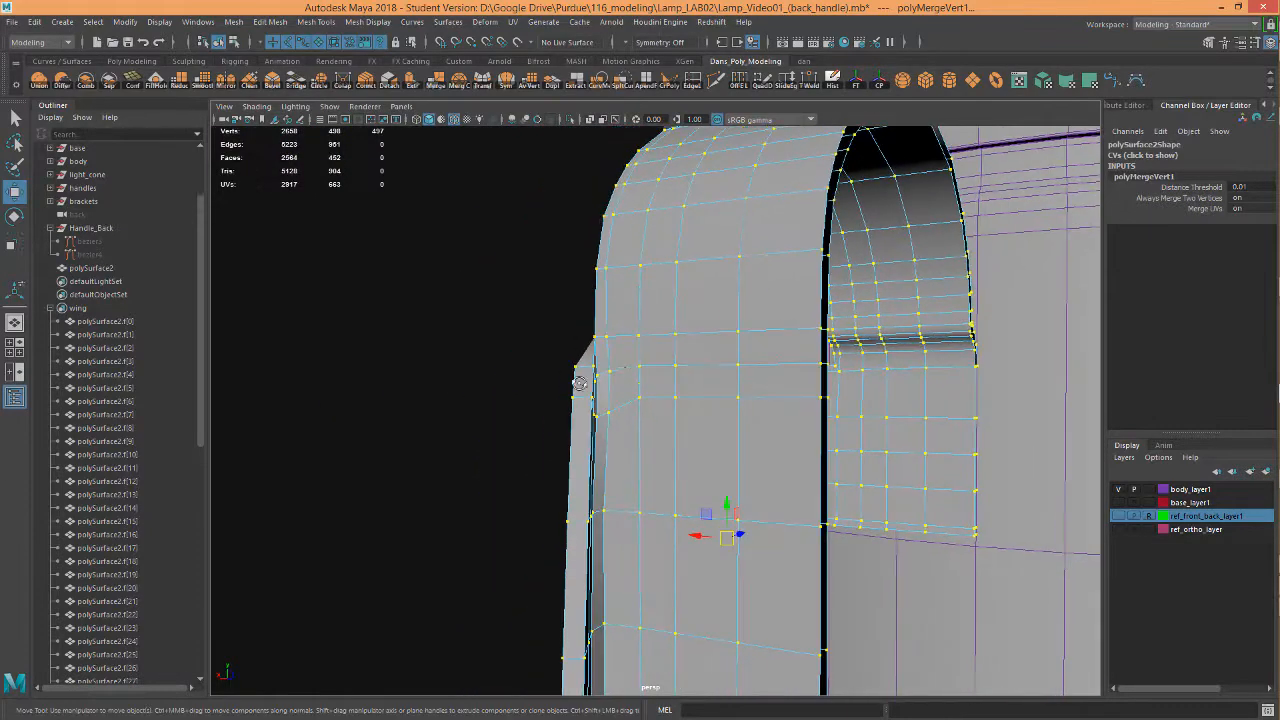
{"action": "left_click_drag", "start_coordinate": [590, 398], "coordinate": [554, 379], "text": "alt"}
{"action": "right_click_drag", "start_coordinate": [683, 438], "coordinate": [902, 380], "text": "alt"}
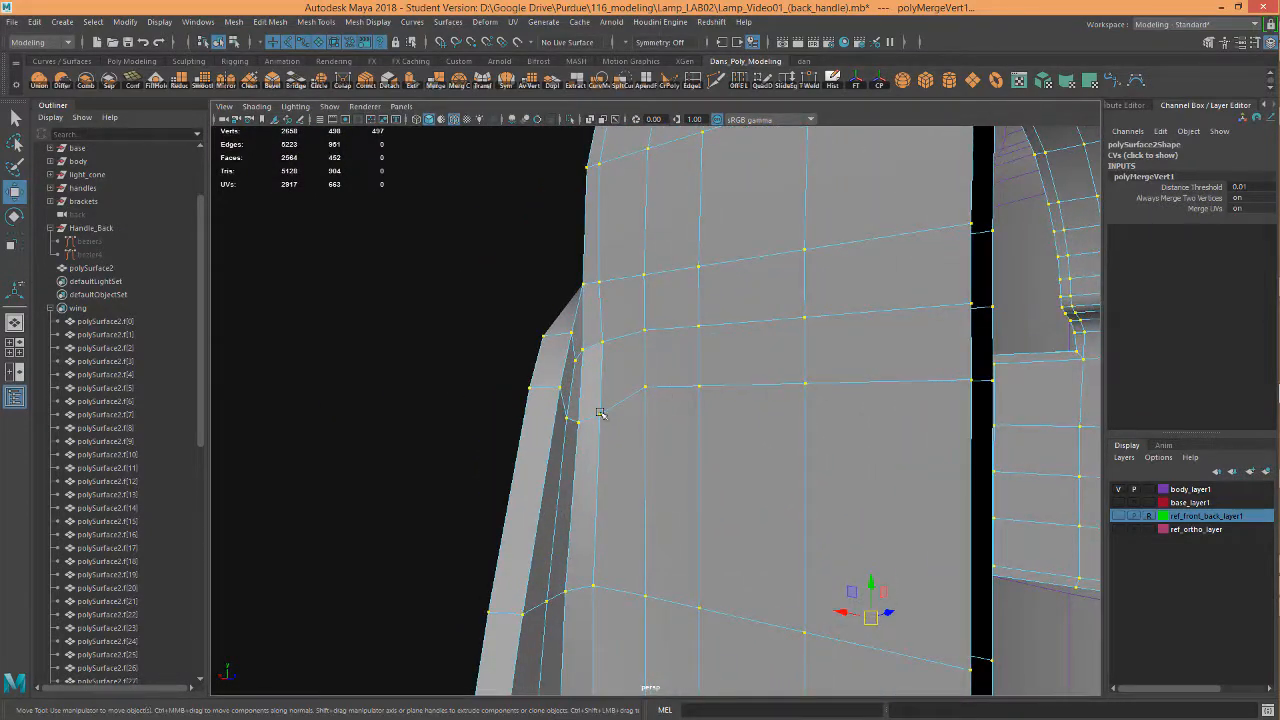
{"action": "left_click_drag", "start_coordinate": [600, 413], "coordinate": [590, 500], "text": "alt"}
{"action": "left_click", "coordinate": [501, 385]}
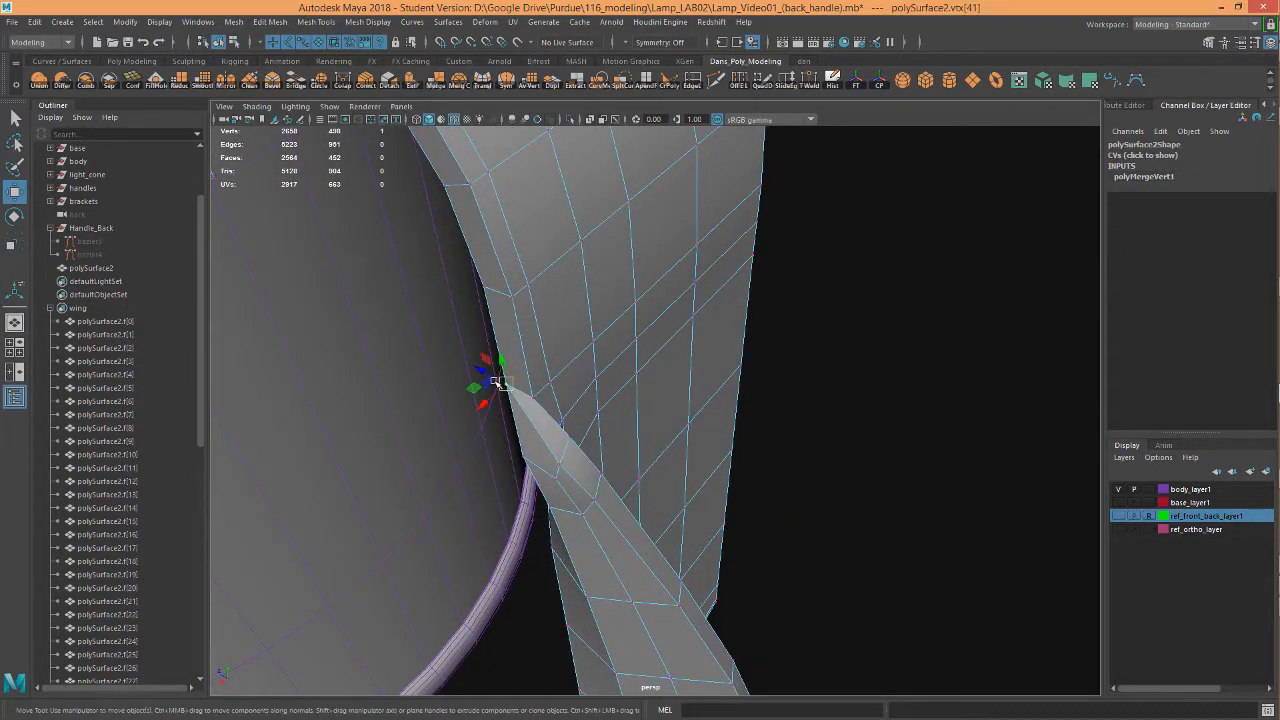
{"action": "left_click", "coordinate": [534, 399], "text": "shift"}
{"action": "left_click_drag", "start_coordinate": [534, 397], "coordinate": [601, 345], "text": "alt"}
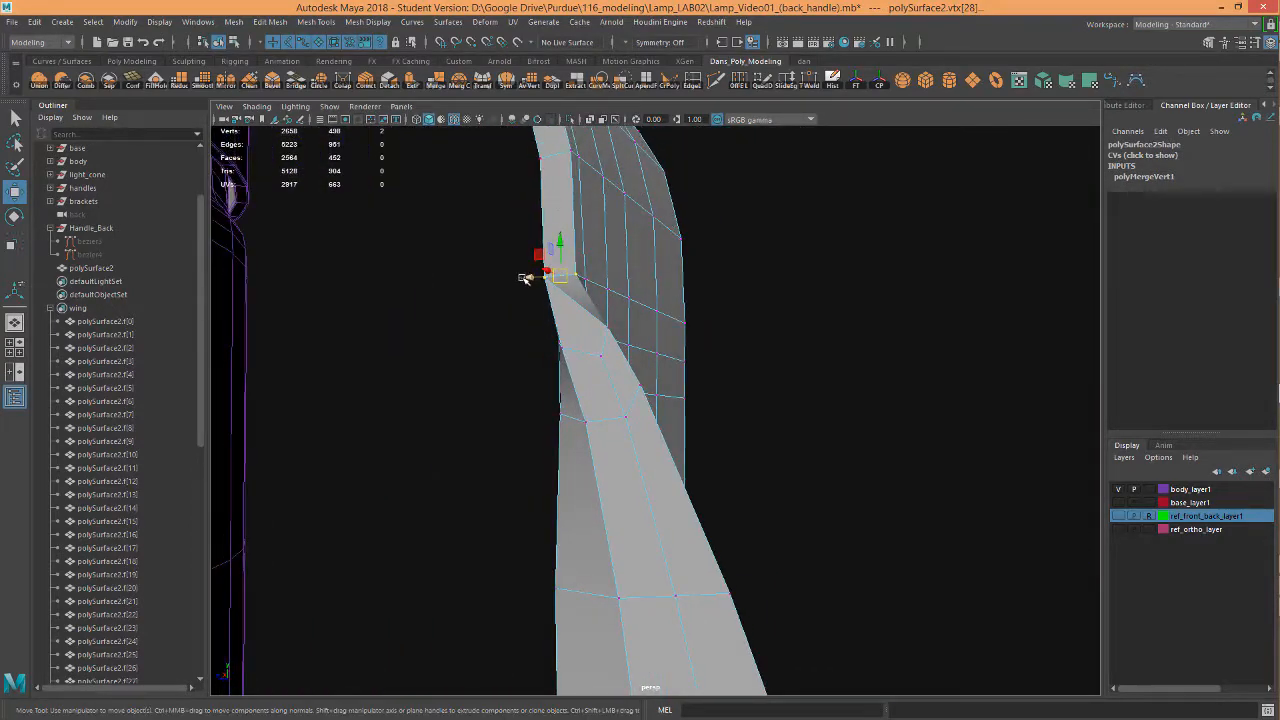
{"action": "left_click_drag", "start_coordinate": [524, 278], "coordinate": [451, 308], "text": "alt"}
{"action": "key", "text": "e"}
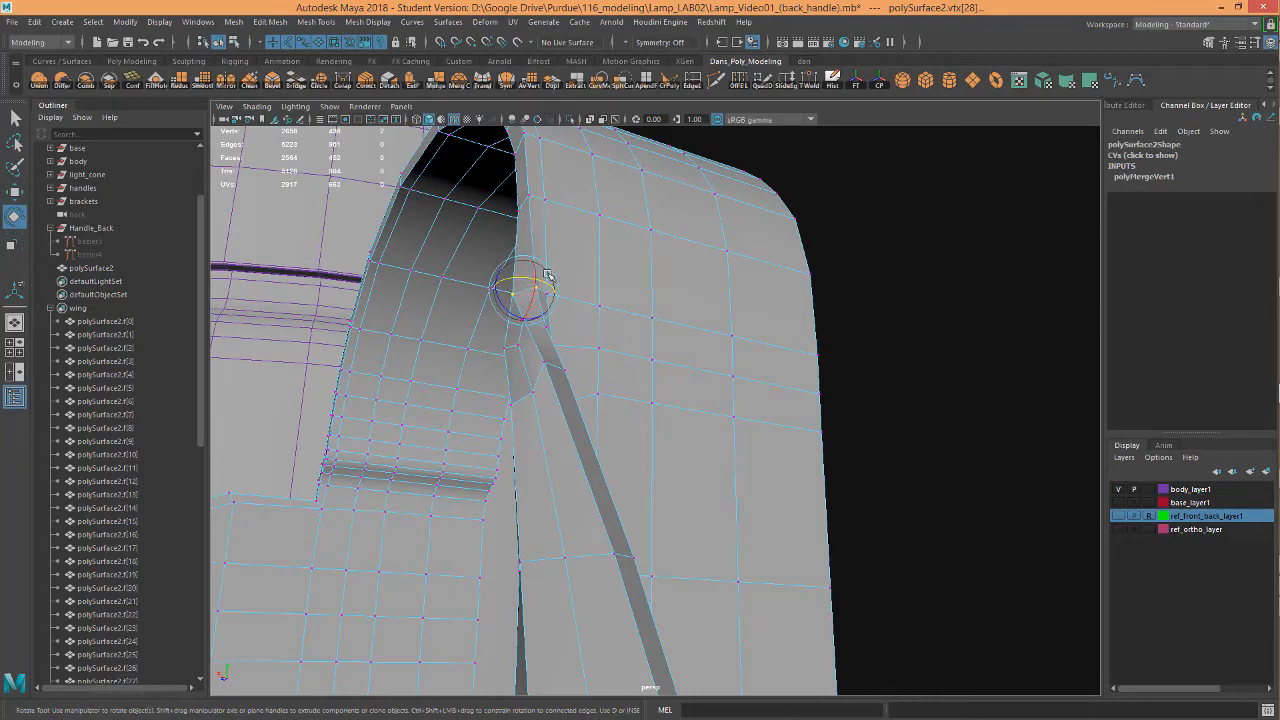
{"action": "left_click_drag", "start_coordinate": [548, 275], "coordinate": [578, 228], "text": "alt"}
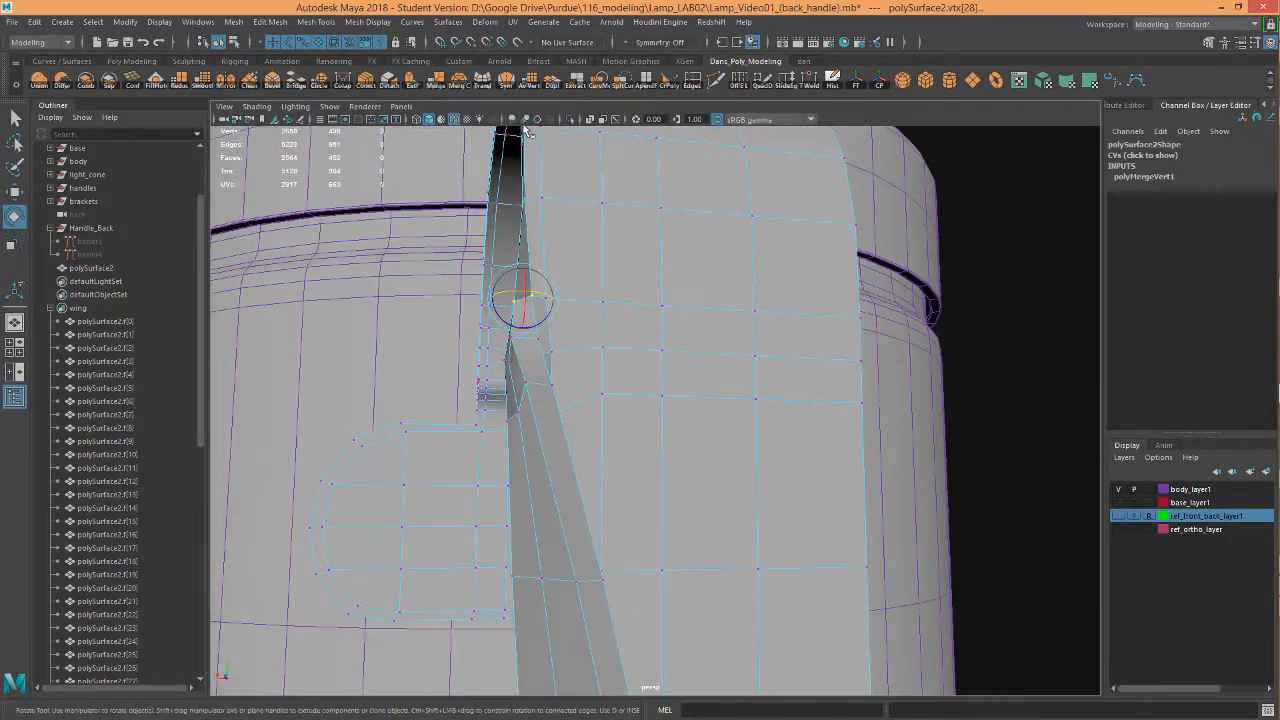
Try averaging the two selected junction vertices and undo it
{"action": "left_click", "coordinate": [530, 80]}
{"action": "mouse_move", "coordinate": [648, 312]}
{"action": "left_mouse_down", "text": "alt"}
{"action": "mouse_move", "coordinate": [675, 296]}
{"action": "mouse_move", "coordinate": [652, 310]}
{"action": "left_mouse_up", "text": "alt"}
{"action": "left_click_drag", "start_coordinate": [564, 301], "coordinate": [519, 343], "text": "alt"}
{"action": "key", "text": "ctrl+z"}
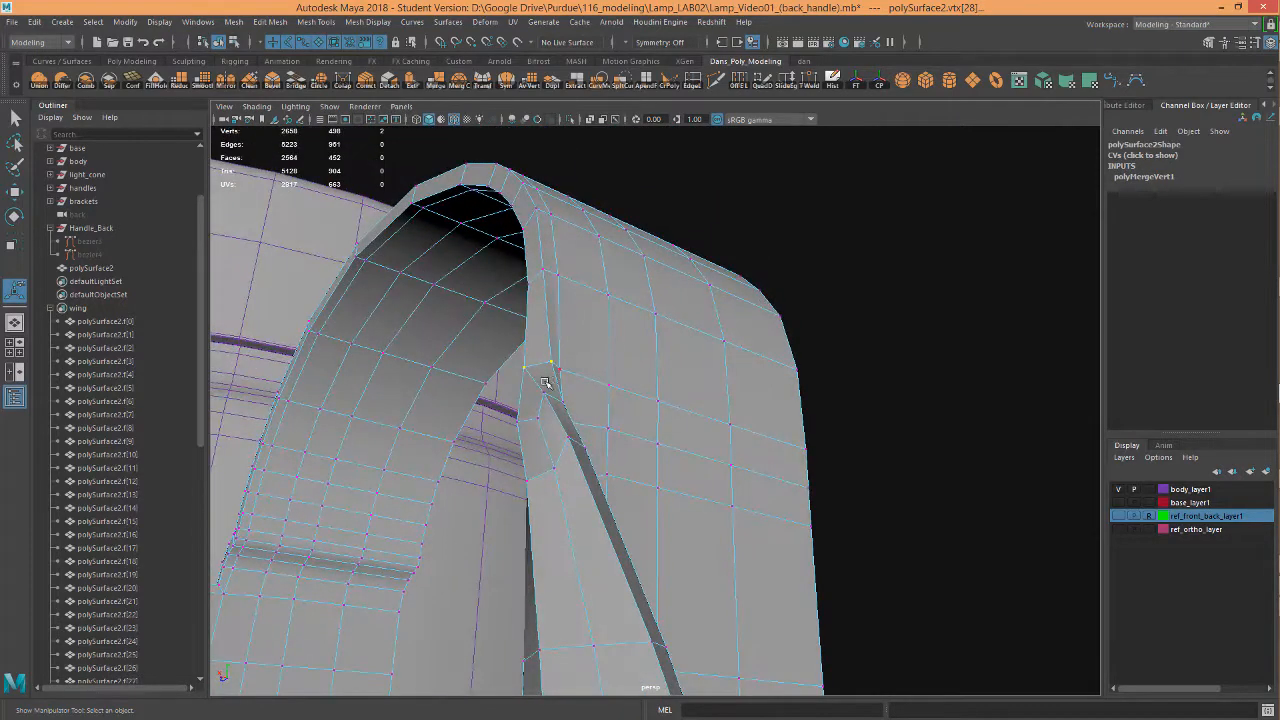
Orient the vertex pairs on the thickness edge at the wing's top corner with the Rotate tool
{"action": "key", "text": "e"}
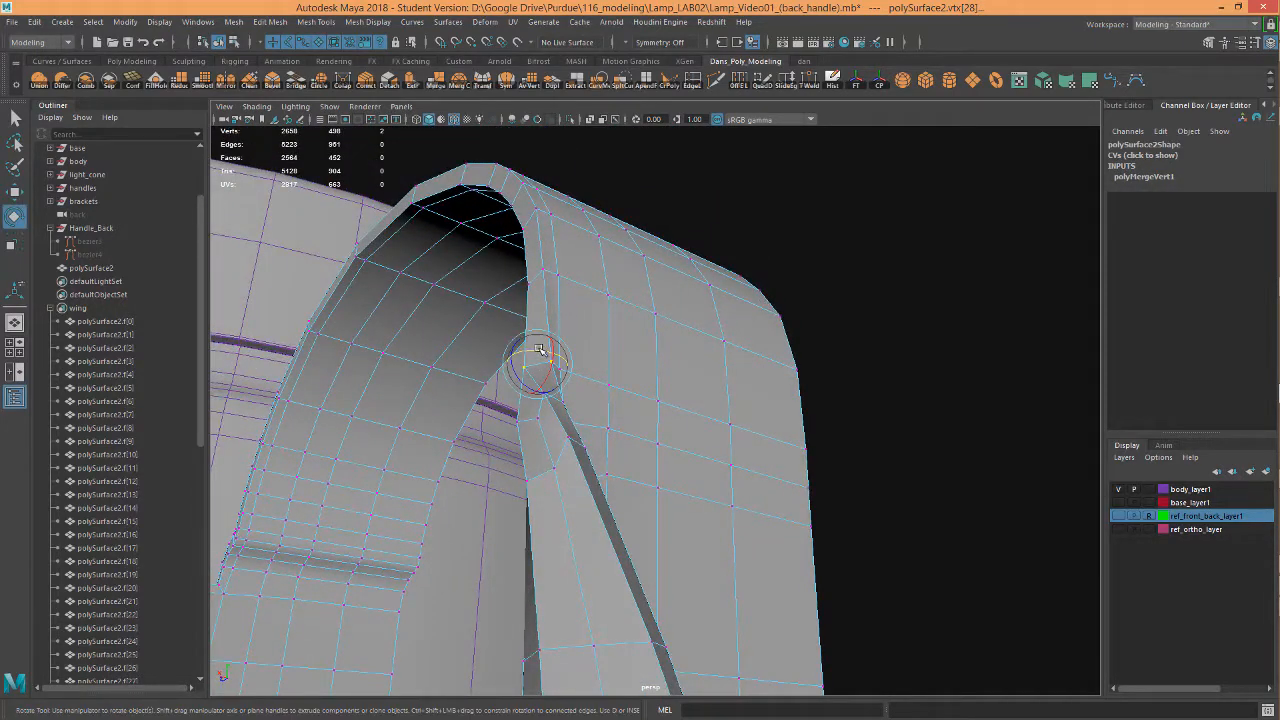
{"action": "left_click_drag", "start_coordinate": [549, 352], "coordinate": [646, 472], "text": "alt"}
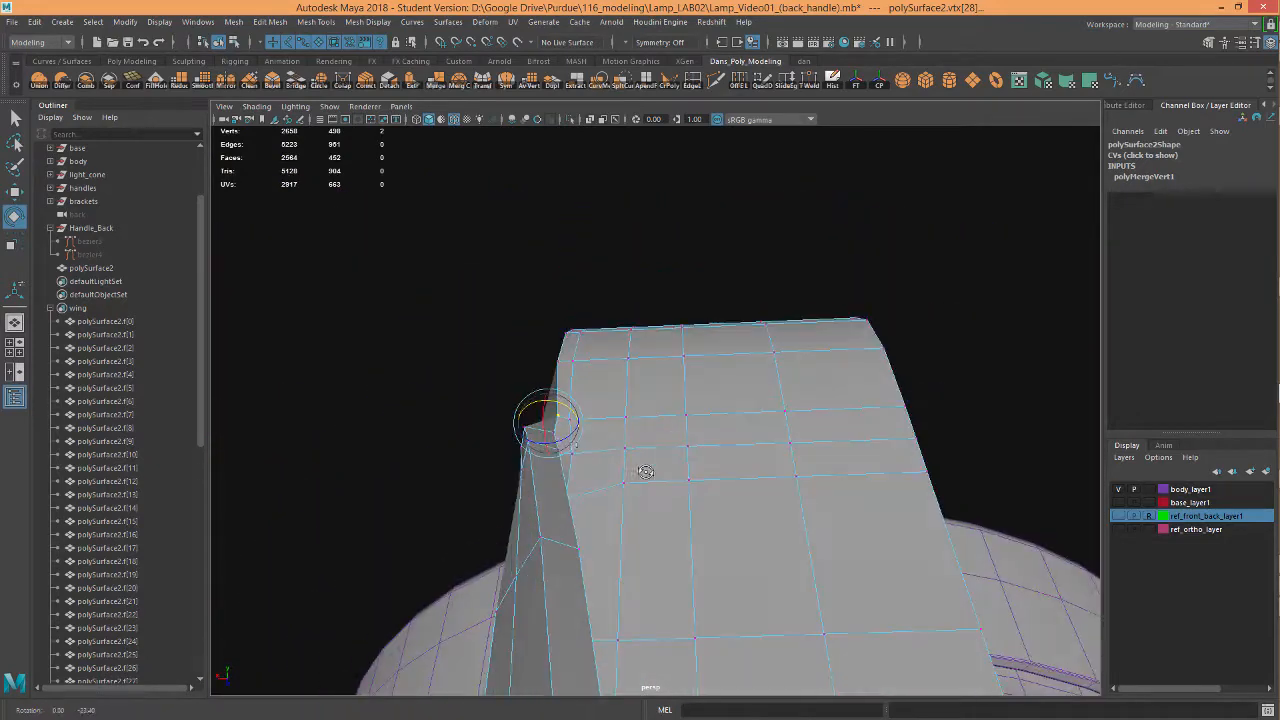
{"action": "left_click", "coordinate": [477, 394]}
{"action": "left_click", "coordinate": [521, 428]}
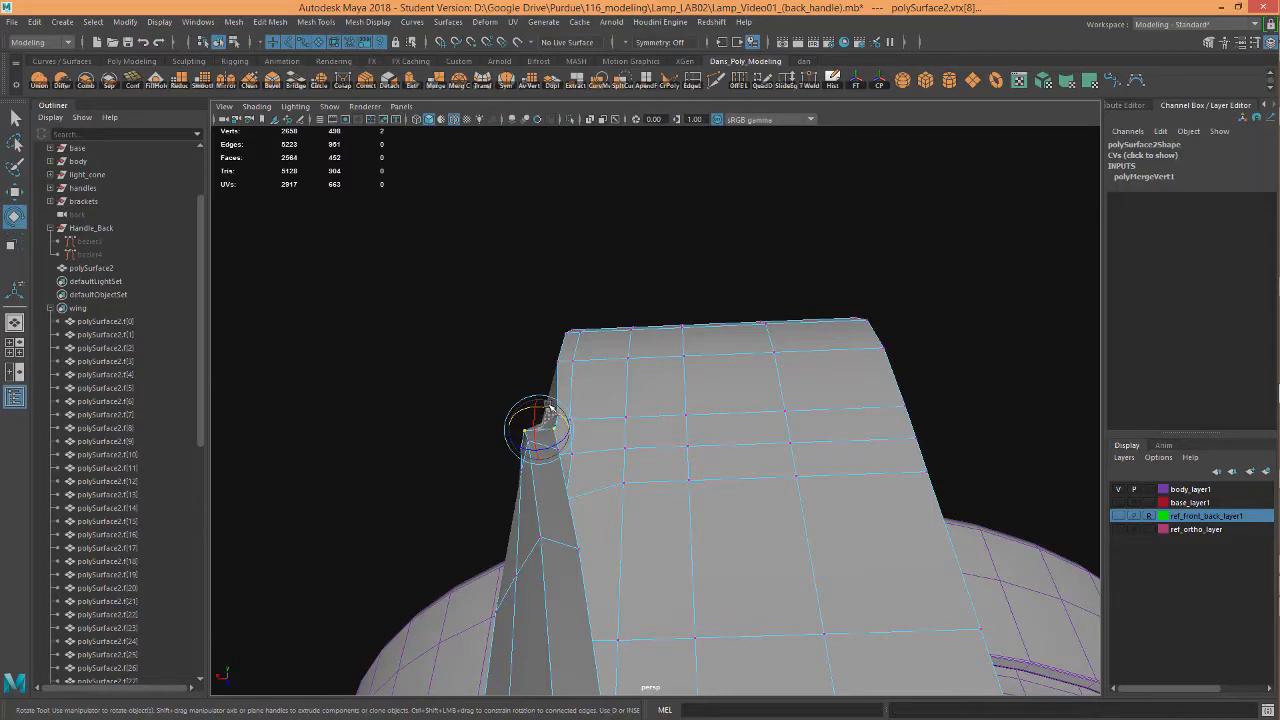
Examine the selected vertex pair and the wing-to-strap corner in the bottom view
{"action": "left_click_drag", "start_coordinate": [627, 404], "coordinate": [567, 356], "text": "alt"}
{"action": "key", "text": "space"}
{"action": "middle_click_drag", "start_coordinate": [763, 517], "coordinate": [647, 309], "text": "alt"}
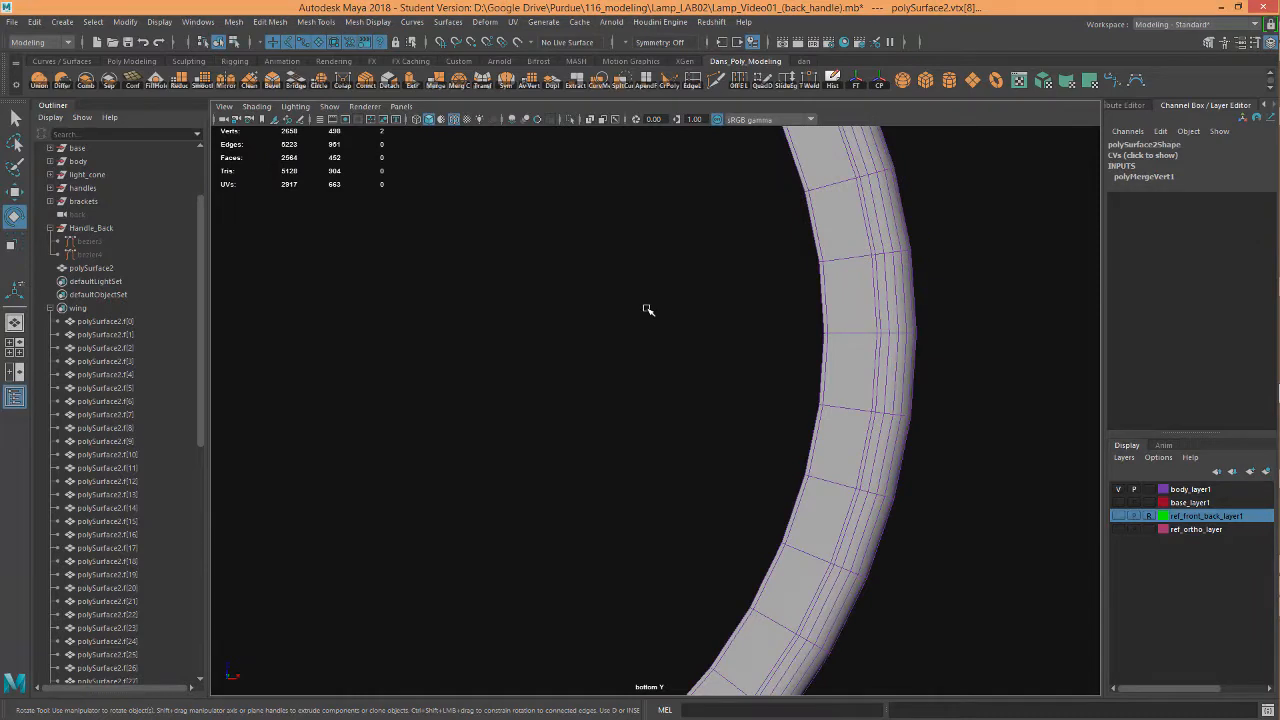
{"action": "key", "text": "f"}
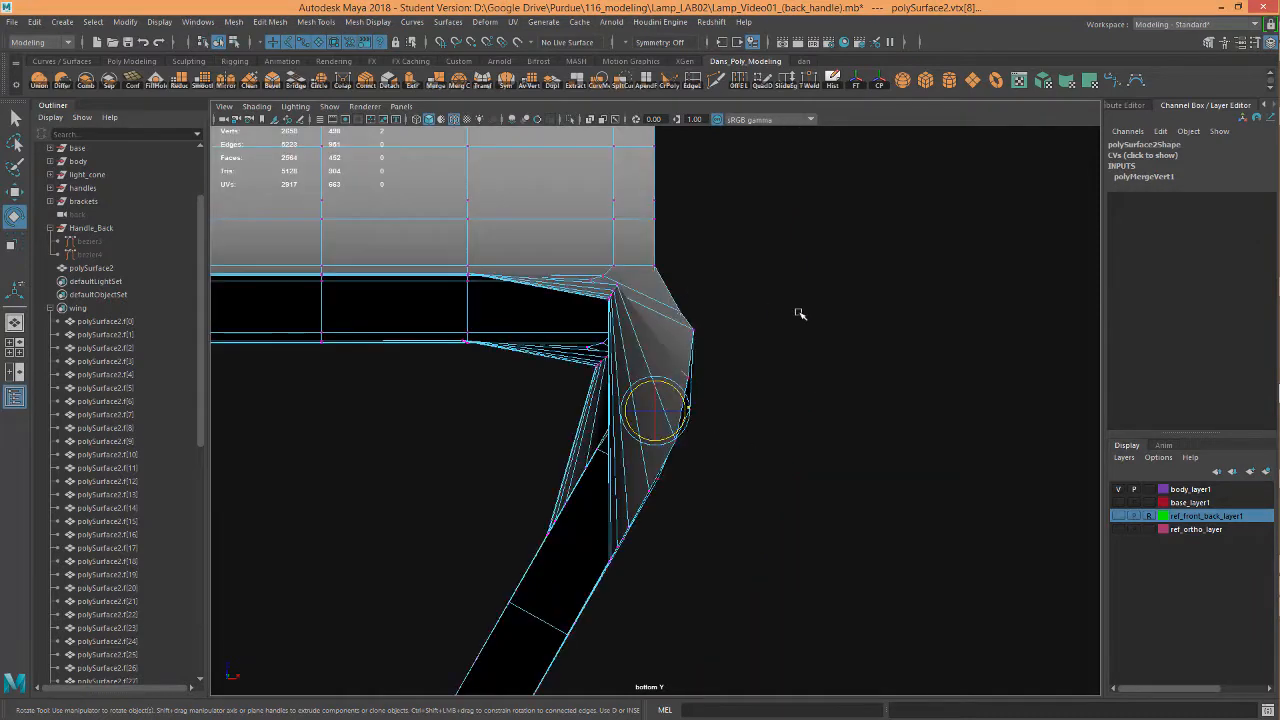
{"action": "middle_click_drag", "start_coordinate": [800, 329], "coordinate": [754, 358], "text": "alt"}
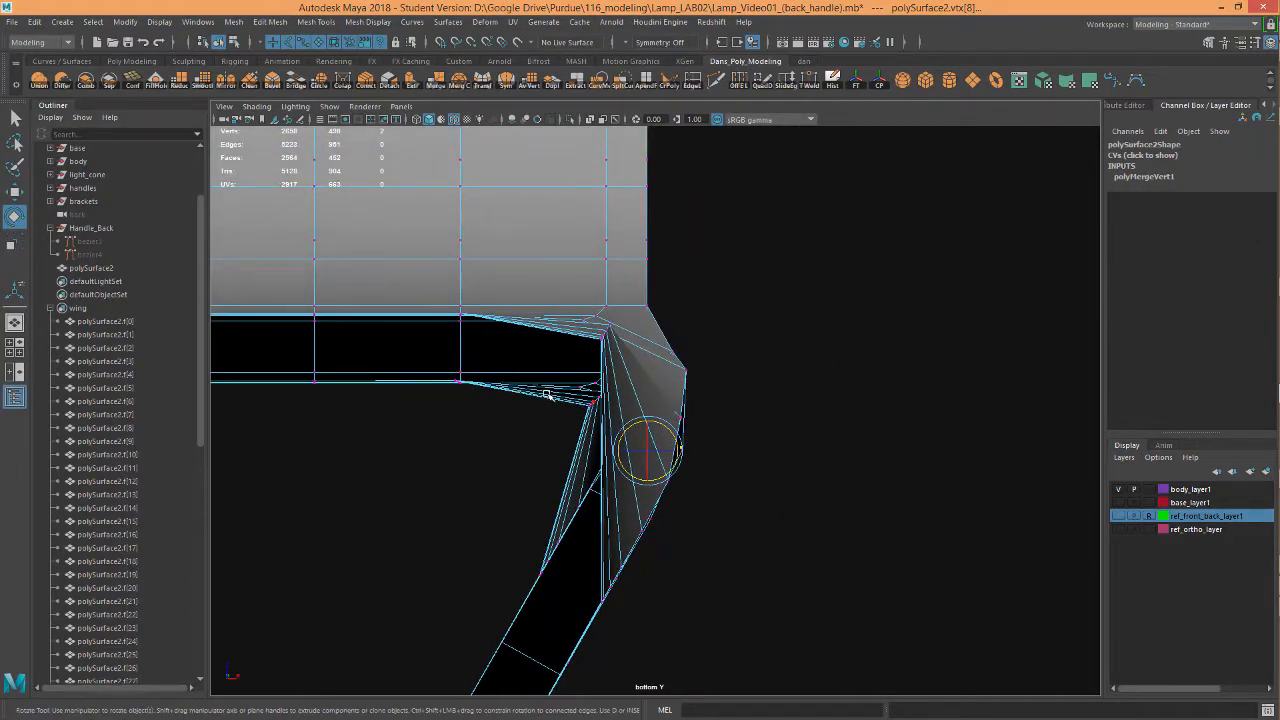
{"action": "key", "text": "space"}
{"action": "left_click_drag", "start_coordinate": [563, 364], "coordinate": [564, 326]}
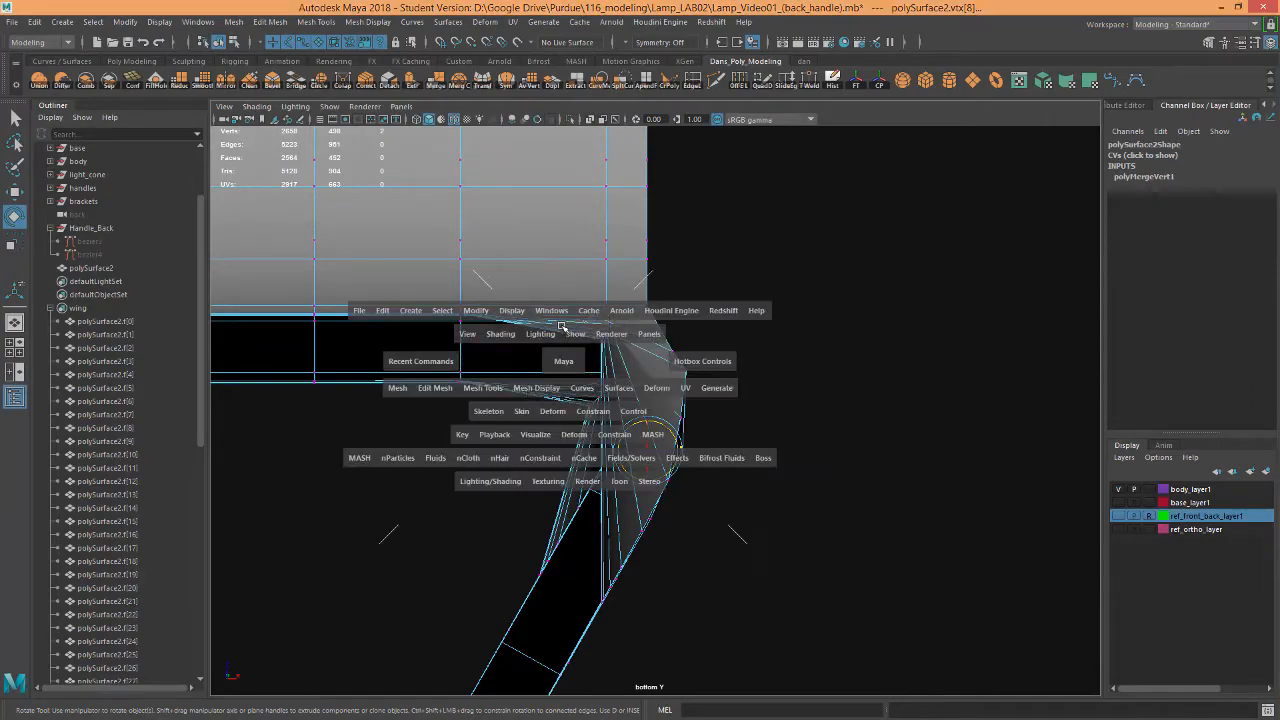
{"action": "left_click_drag", "start_coordinate": [669, 348], "coordinate": [675, 382], "text": "alt"}
Select the edge line along the wing's inner crease and soften it with two Average Vertices passes
{"action": "right_click_drag", "start_coordinate": [647, 619], "coordinate": [646, 289]}
{"action": "left_click", "coordinate": [680, 580]}
{"action": "left_click_drag", "start_coordinate": [680, 580], "coordinate": [657, 585], "text": "alt"}
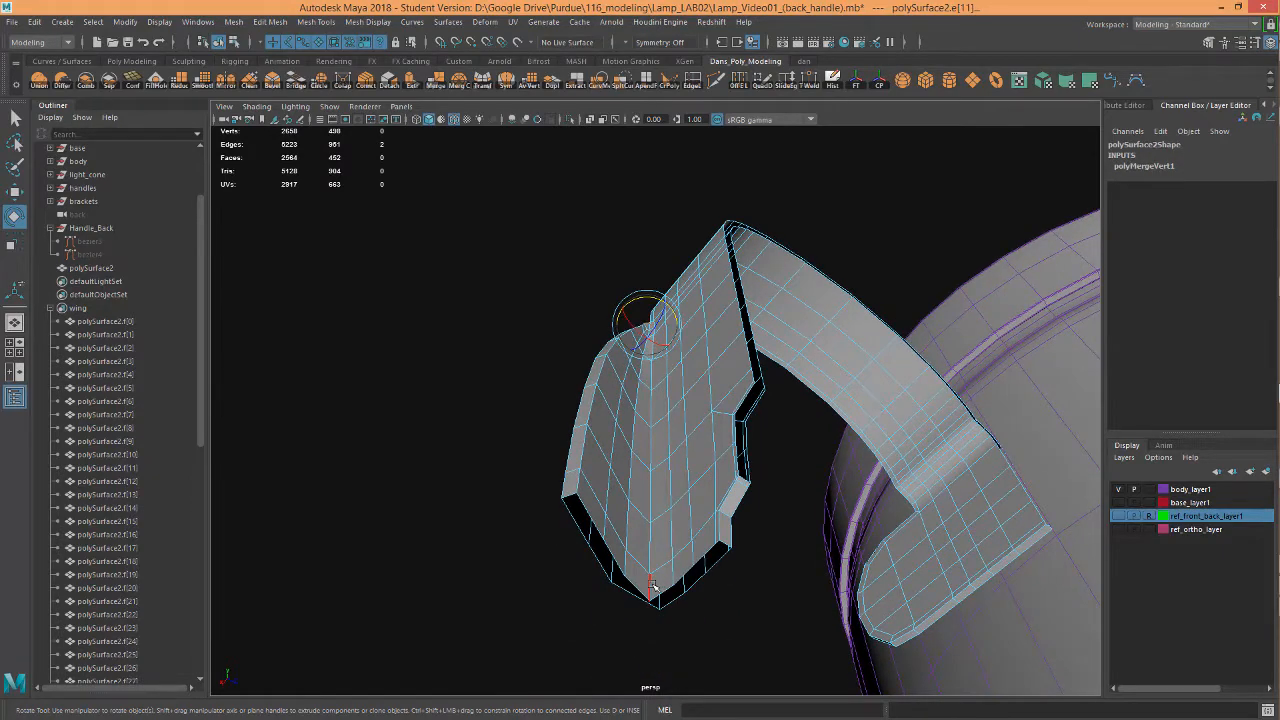
{"action": "left_click", "coordinate": [651, 585]}
{"action": "scroll", "coordinate": [665, 340], "scroll_direction": "up", "scroll_amount": 2}
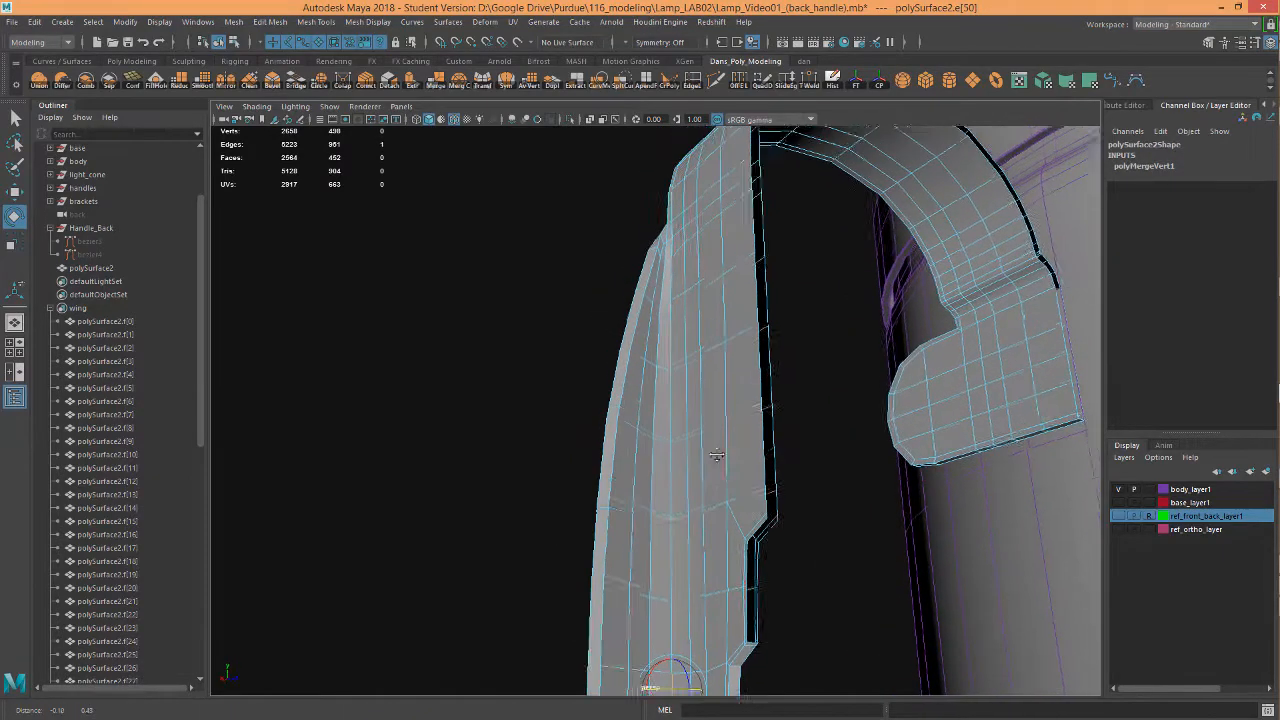
{"action": "left_click_drag", "start_coordinate": [717, 456], "coordinate": [718, 470], "text": "alt"}
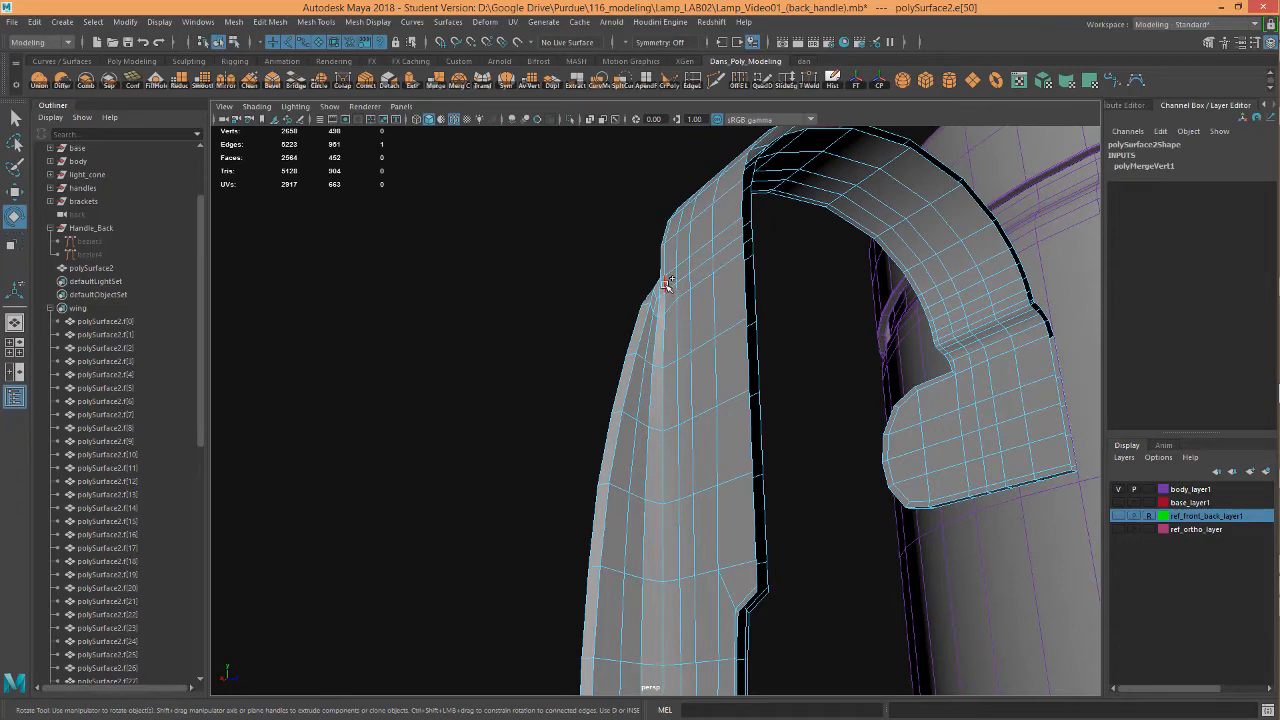
{"action": "double_click", "coordinate": [664, 303], "text": "shift"}
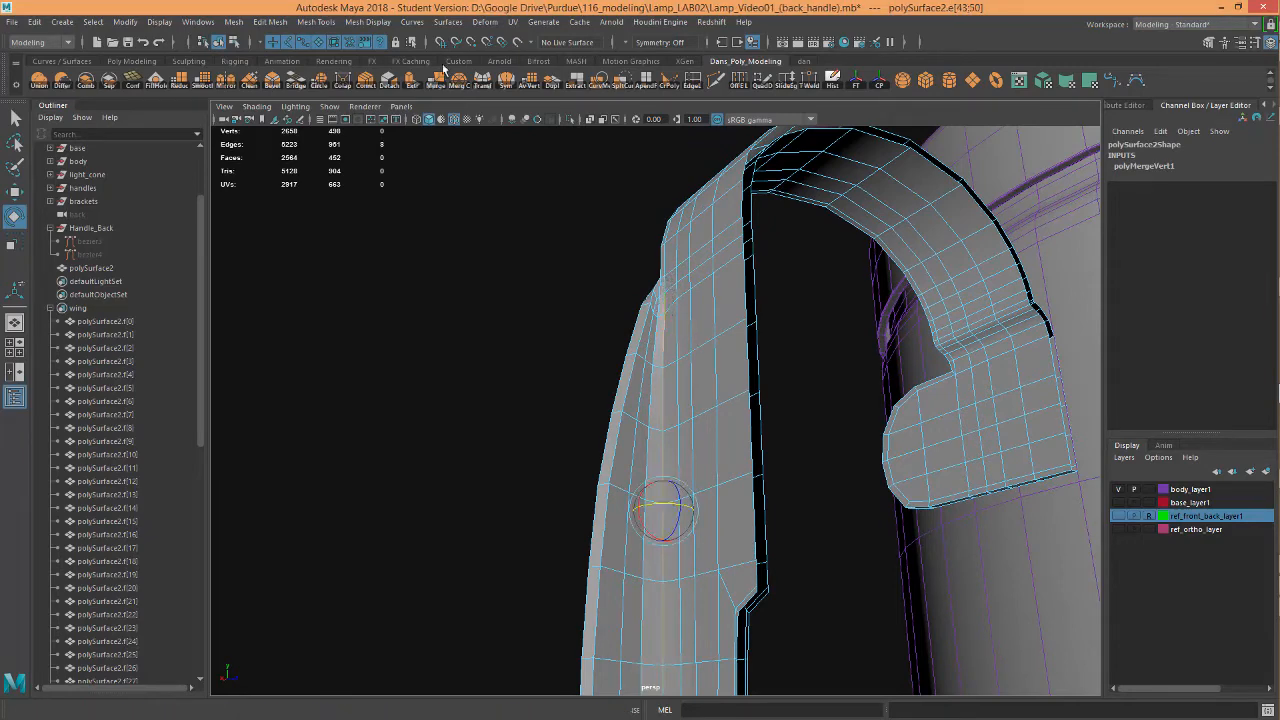
{"action": "left_click_drag", "start_coordinate": [607, 309], "coordinate": [683, 281], "text": "alt"}
{"action": "left_click", "coordinate": [533, 82]}
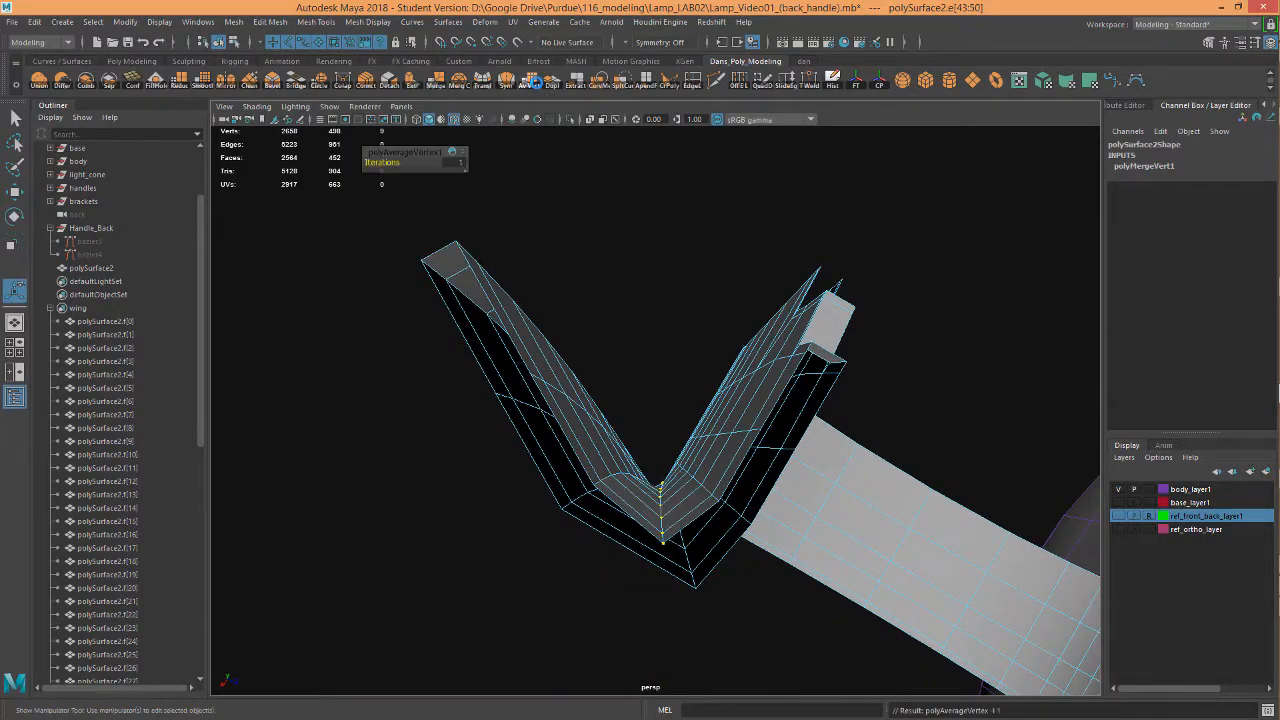
{"action": "left_click", "coordinate": [538, 86]}
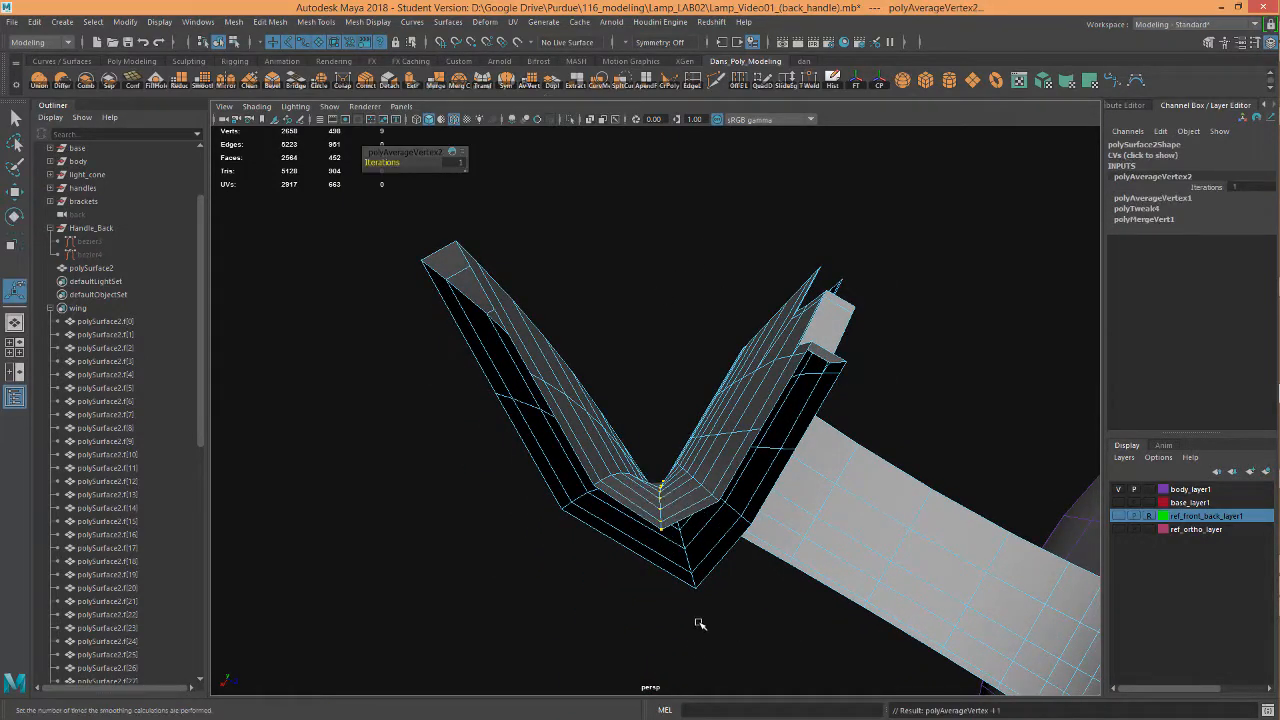
Select the edge line along the wing's outer crease and soften it with two Average Vertices passes
{"action": "left_click", "coordinate": [690, 580]}
{"action": "left_click_drag", "start_coordinate": [690, 580], "coordinate": [607, 301], "text": "alt"}
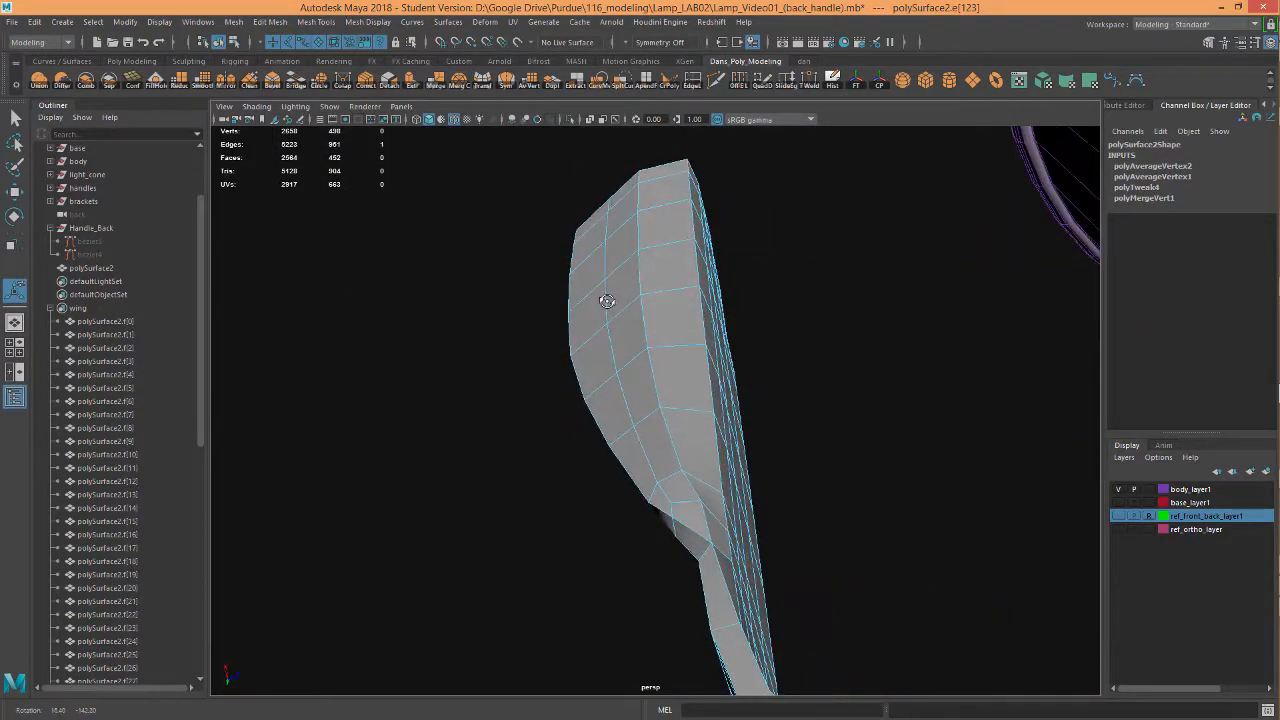
{"action": "double_click", "coordinate": [720, 462]}
{"action": "left_click_drag", "start_coordinate": [716, 458], "coordinate": [662, 566], "text": "alt"}
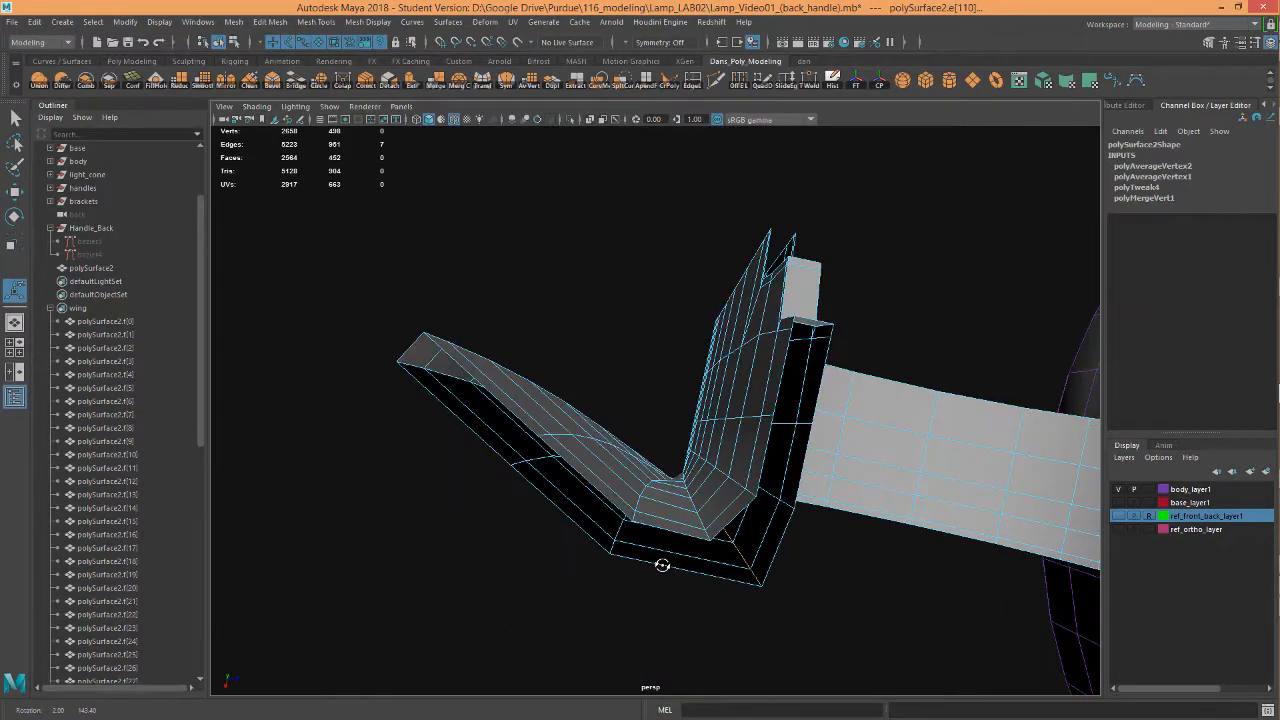
{"action": "left_click", "coordinate": [535, 85]}
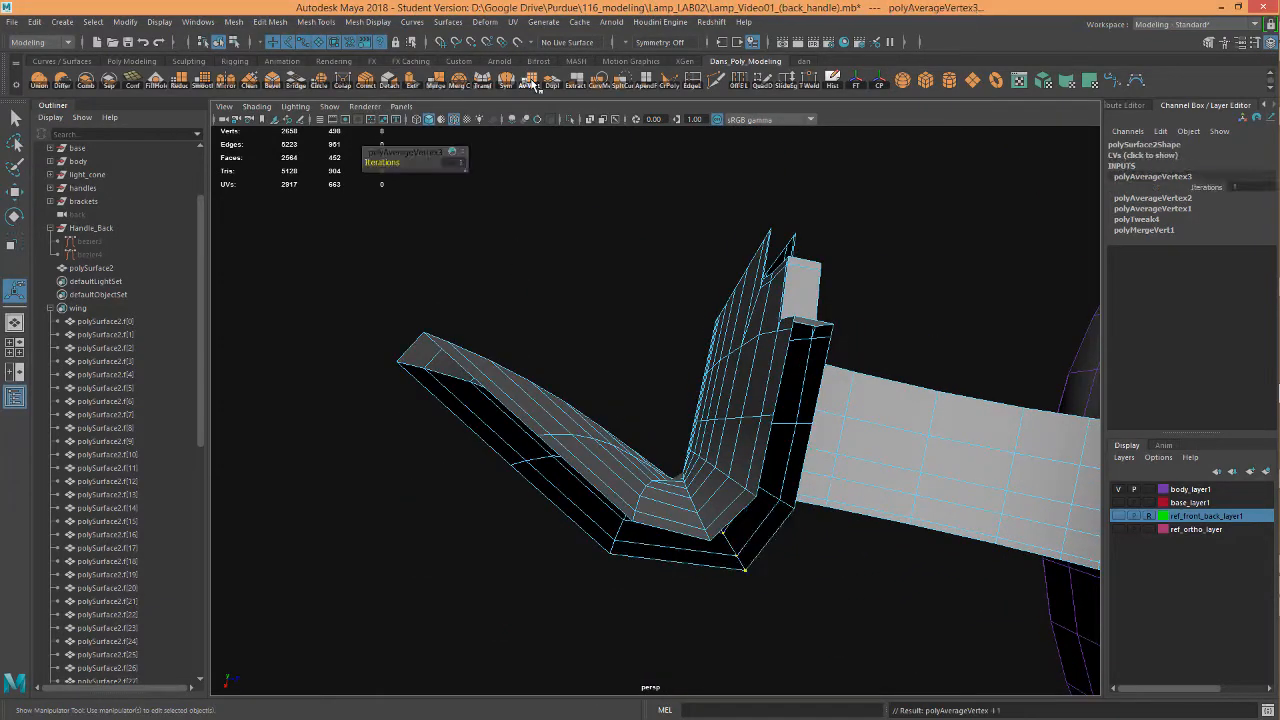
{"action": "left_click", "coordinate": [535, 85]}
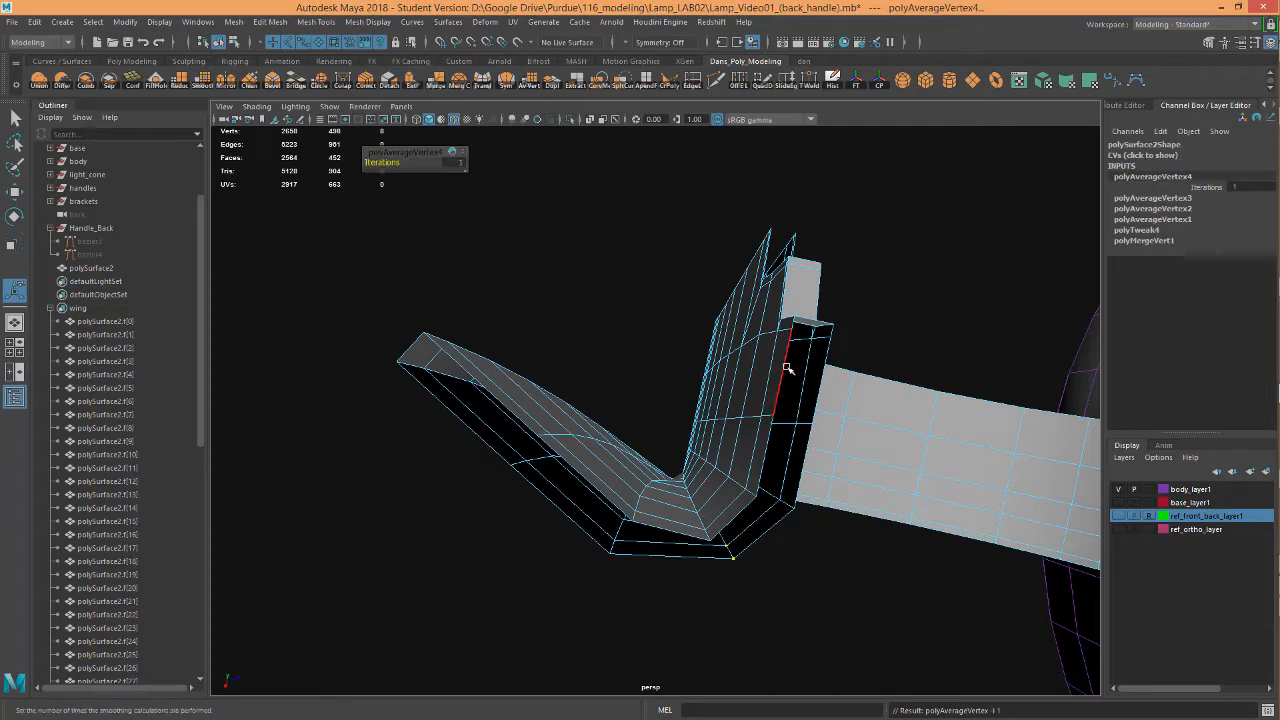
Move the averaged outer crease vertices slightly outward in the bottom view to even out the wing's thickness
{"action": "key", "text": "space"}
{"action": "left_click_drag", "start_coordinate": [787, 368], "coordinate": [850, 400]}
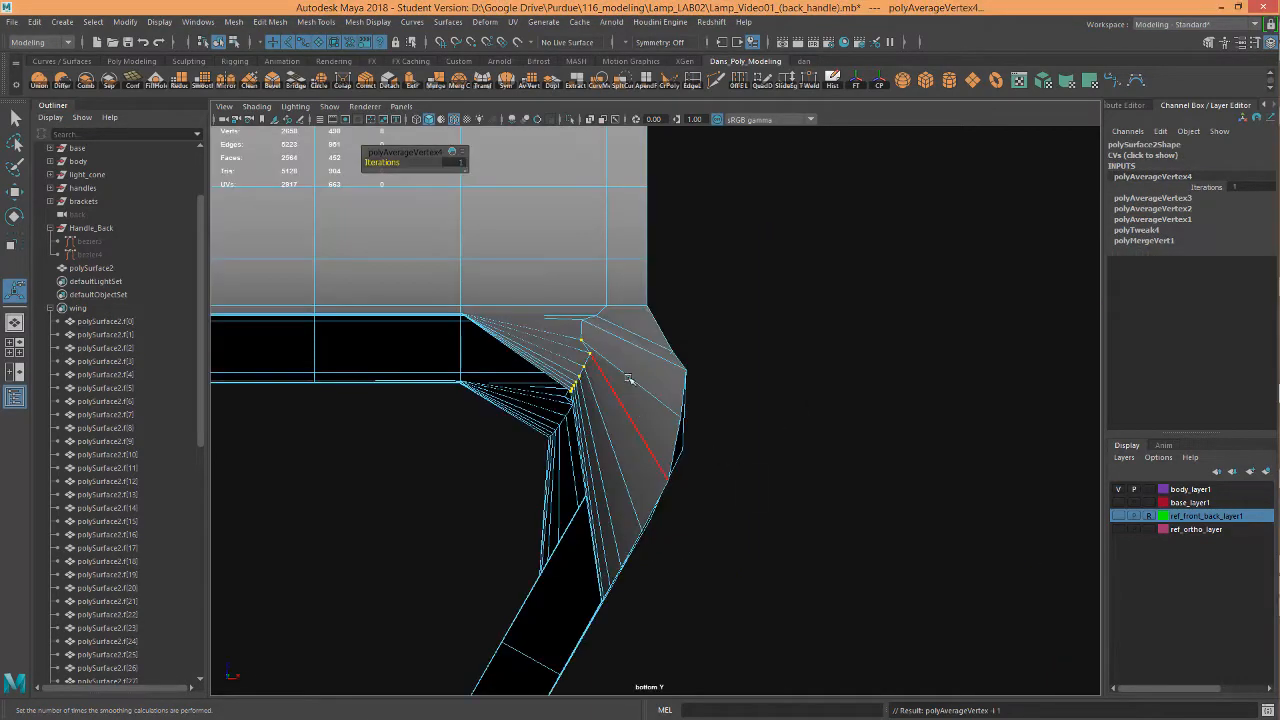
{"action": "key", "text": "w"}
{"action": "mouse_move", "coordinate": [608, 345]}
{"action": "left_mouse_down"}
{"action": "mouse_move", "coordinate": [609, 362]}
{"action": "mouse_move", "coordinate": [618, 355]}
{"action": "left_mouse_up"}
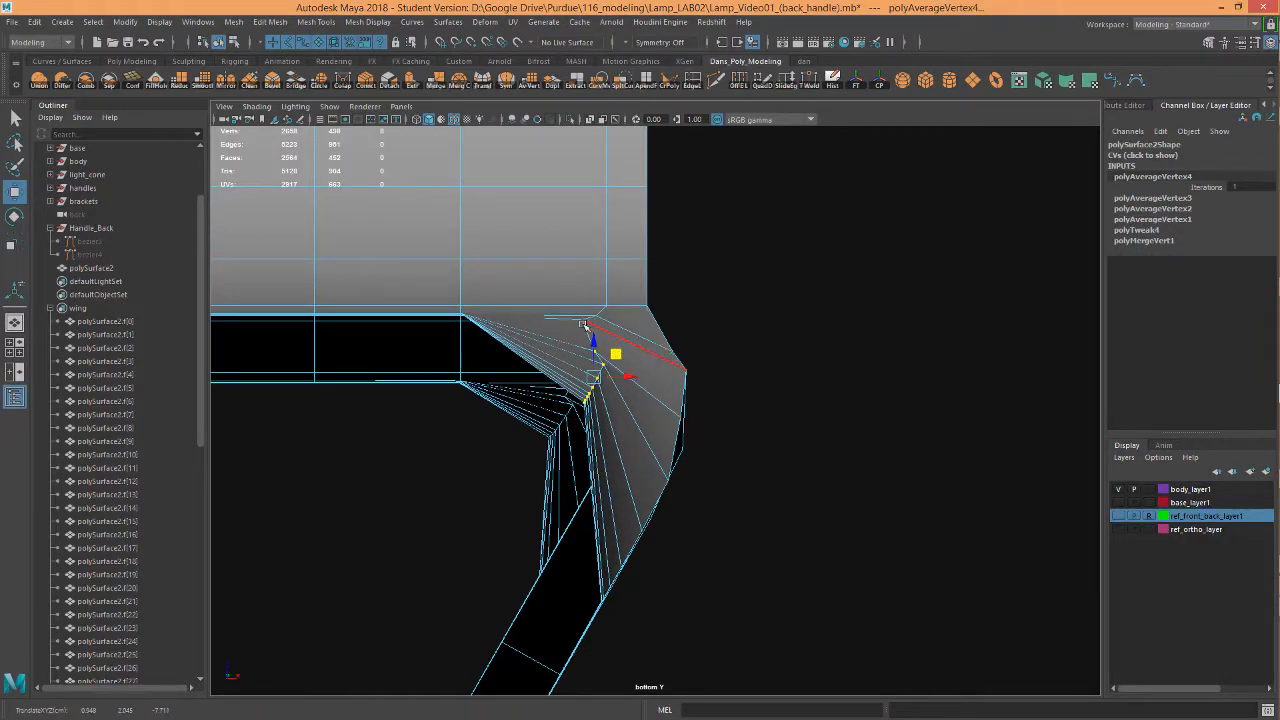
Select the single vertex at the upper end of the outer crease and smooth it with one Average Vertices pass
{"action": "key", "text": "F9"}
{"action": "left_click", "coordinate": [582, 320]}
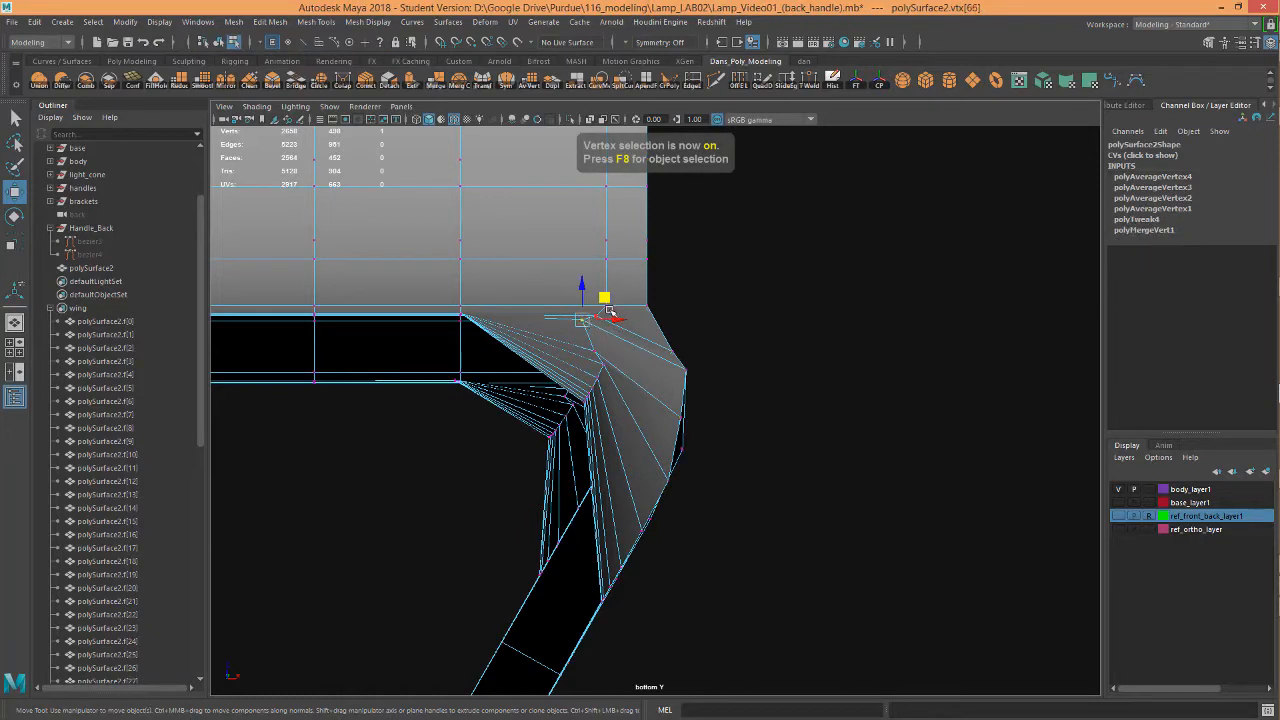
{"action": "left_click_drag", "start_coordinate": [606, 302], "coordinate": [626, 311]}
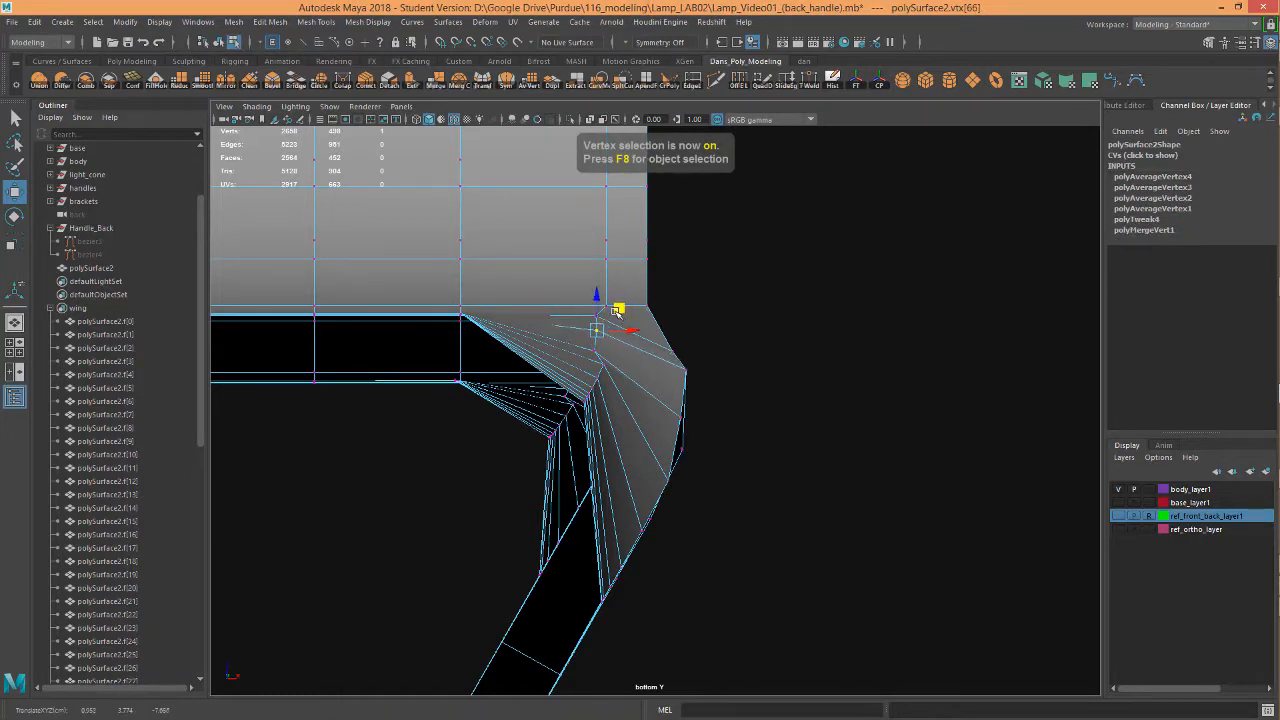
{"action": "key", "text": "ctrl+z"}
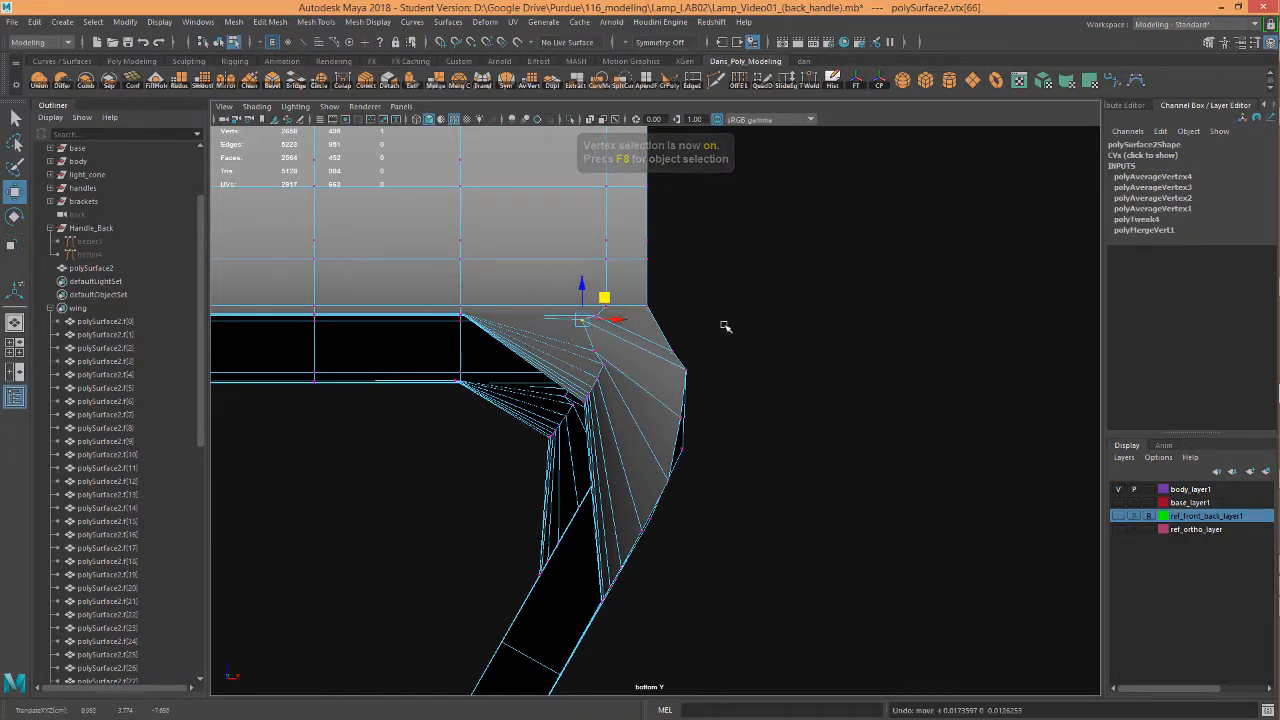
{"action": "left_click", "coordinate": [539, 88]}
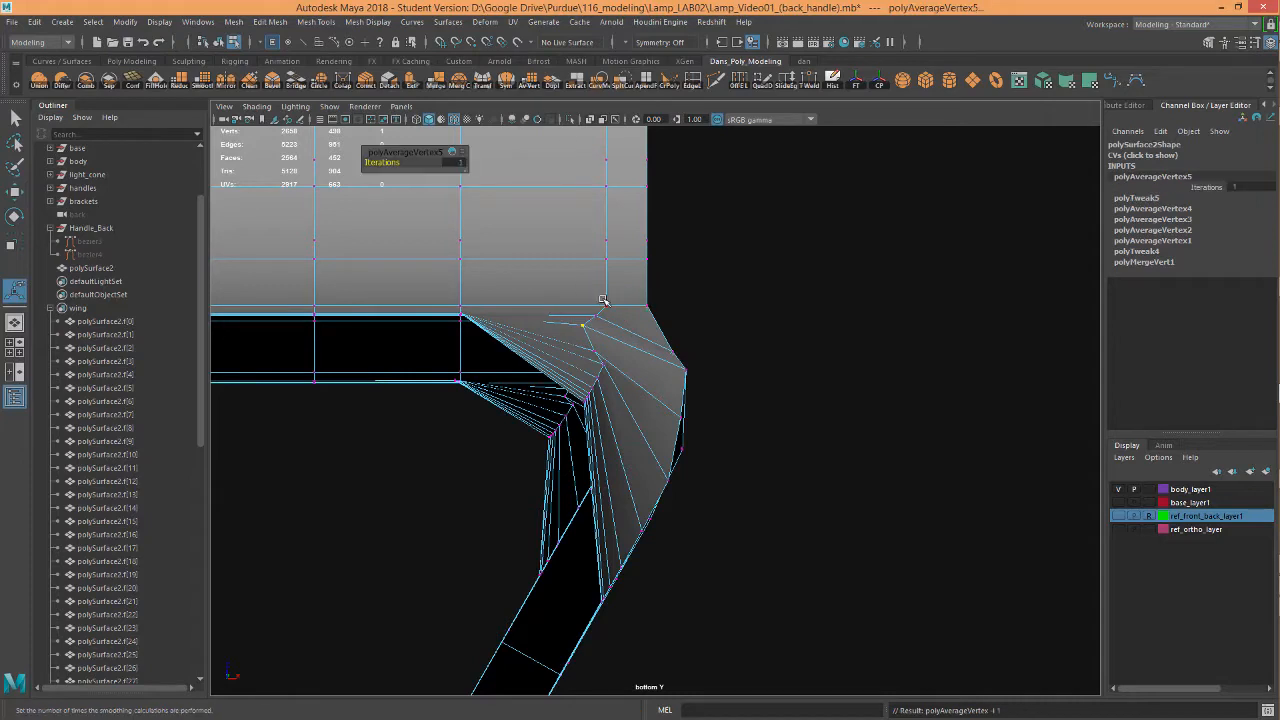
Set the transform constraint to Edge Slide and slide the upper outer crease vertex toward the wing's outer side
{"action": "left_click", "coordinate": [1208, 46]}
{"action": "left_click", "coordinate": [1207, 335]}
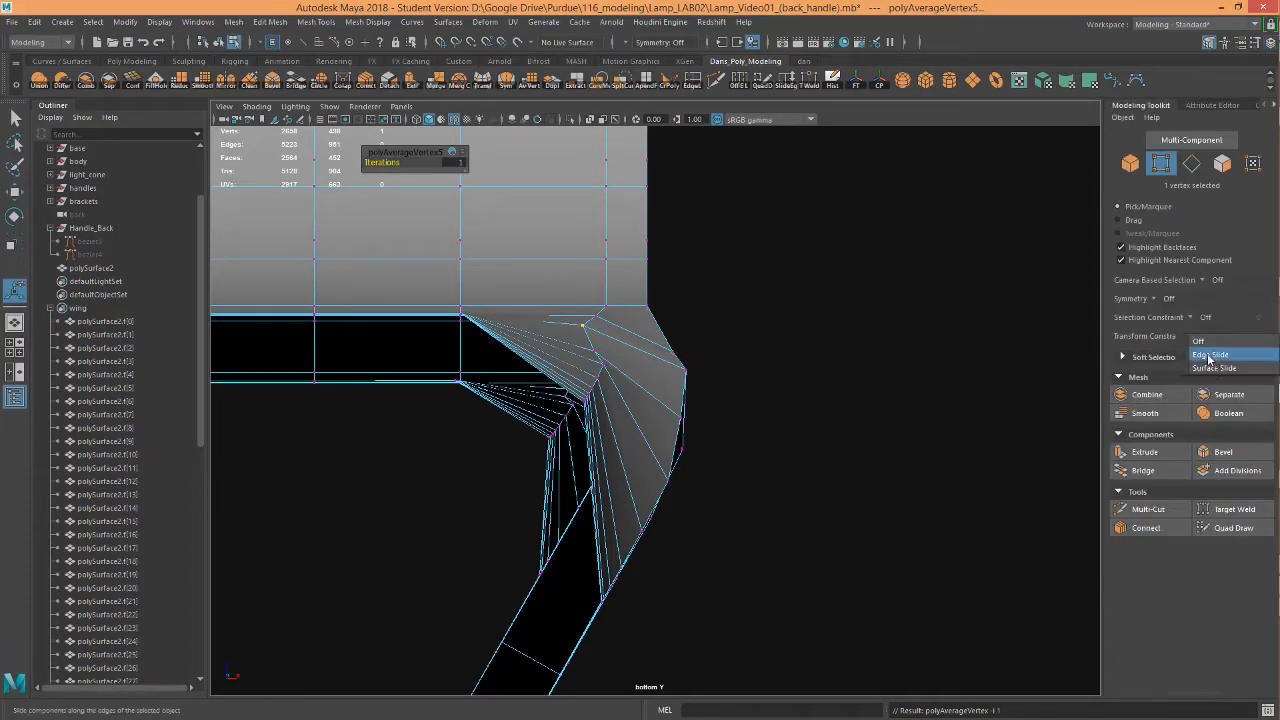
{"action": "left_click", "coordinate": [1212, 355]}
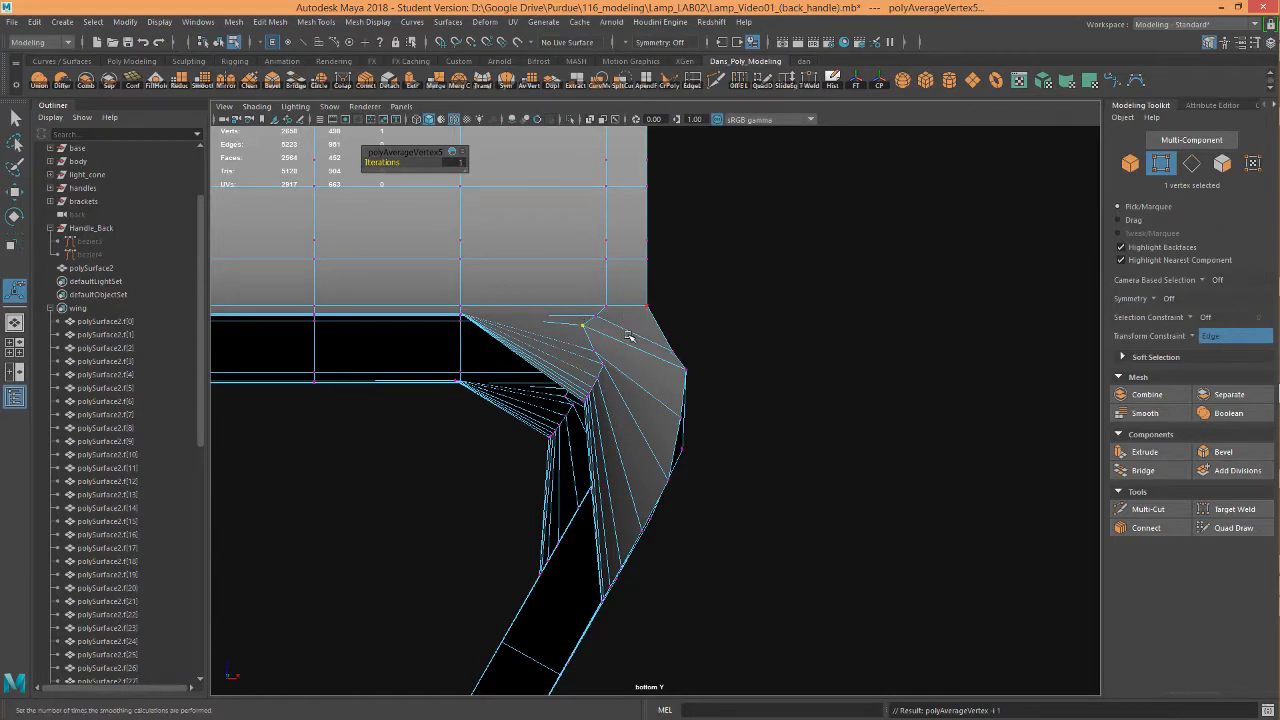
{"action": "key", "text": "w"}
{"action": "left_click_drag", "start_coordinate": [632, 323], "coordinate": [639, 351]}
{"action": "left_click", "coordinate": [605, 349]}
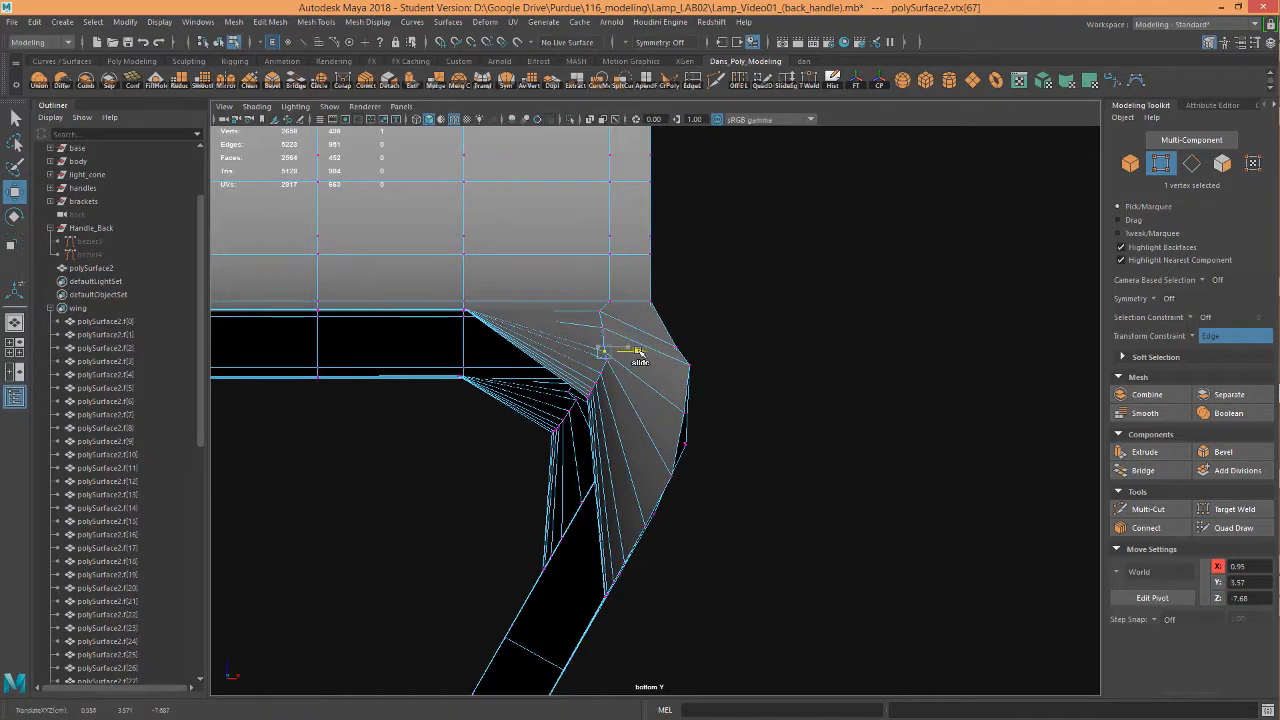
Edge-slide the junction vertex nearest the strap outward and check the bend in the perspective view
{"action": "left_click", "coordinate": [596, 311]}
{"action": "left_click_drag", "start_coordinate": [632, 313], "coordinate": [654, 299]}
{"action": "key", "text": "space"}
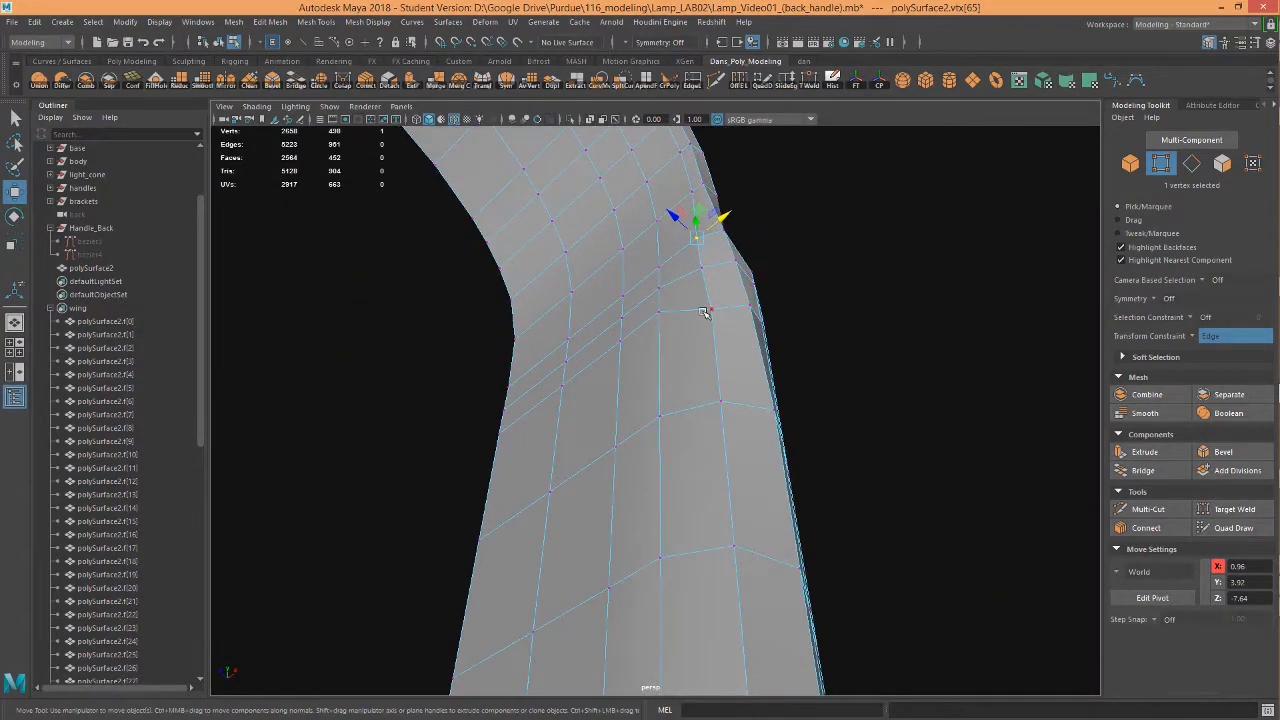
{"action": "left_click_drag", "start_coordinate": [704, 355], "coordinate": [697, 309], "text": "alt"}
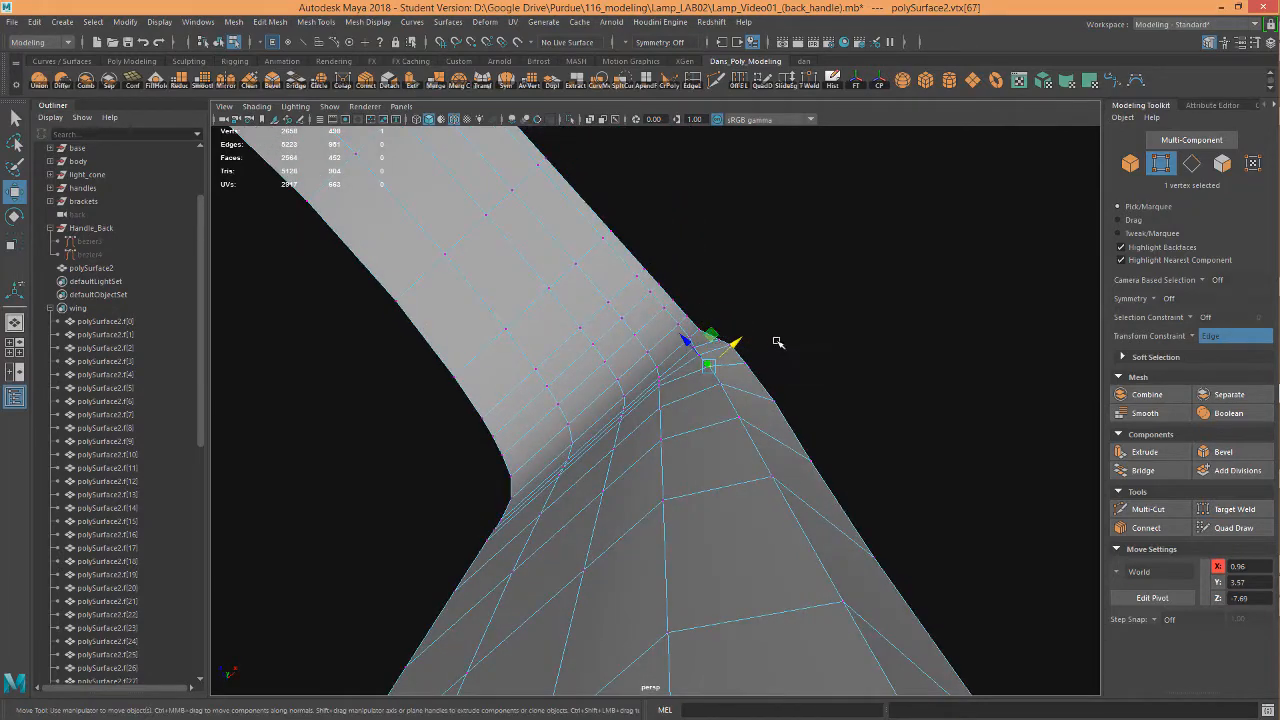
Edge-slide the three neighbouring vertices of the row just below the wing-strap junction upward so the row runs level
{"action": "left_click_drag", "start_coordinate": [777, 343], "coordinate": [712, 444], "text": "alt"}
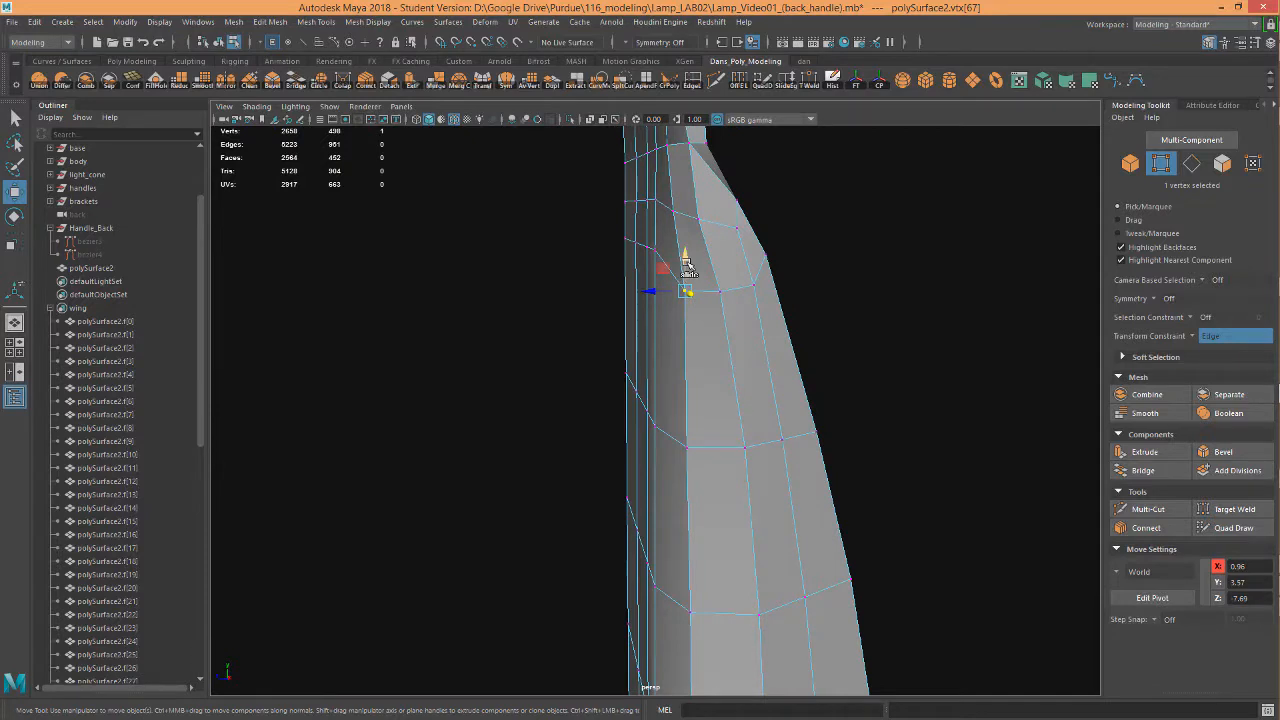
{"action": "left_click_drag", "start_coordinate": [687, 265], "coordinate": [685, 222]}
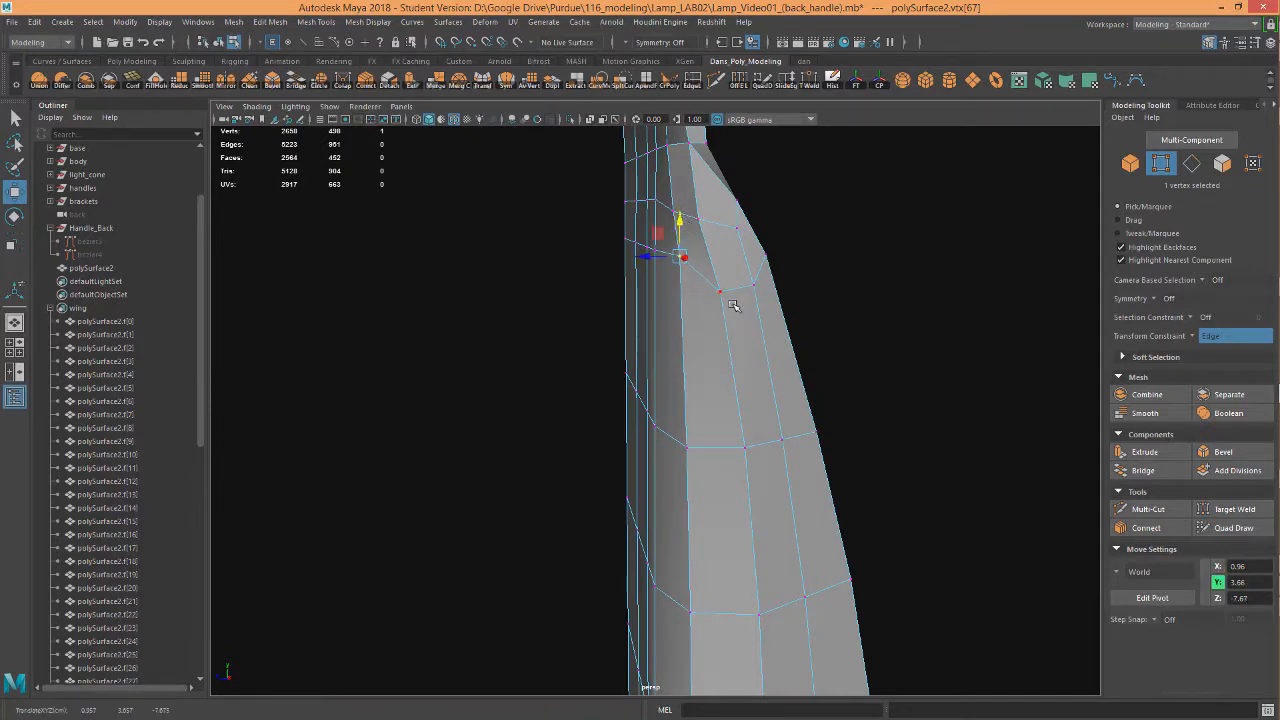
{"action": "left_click_drag", "start_coordinate": [733, 305], "coordinate": [695, 213], "text": "alt"}
{"action": "left_click_drag", "start_coordinate": [740, 305], "coordinate": [677, 224], "text": "alt"}
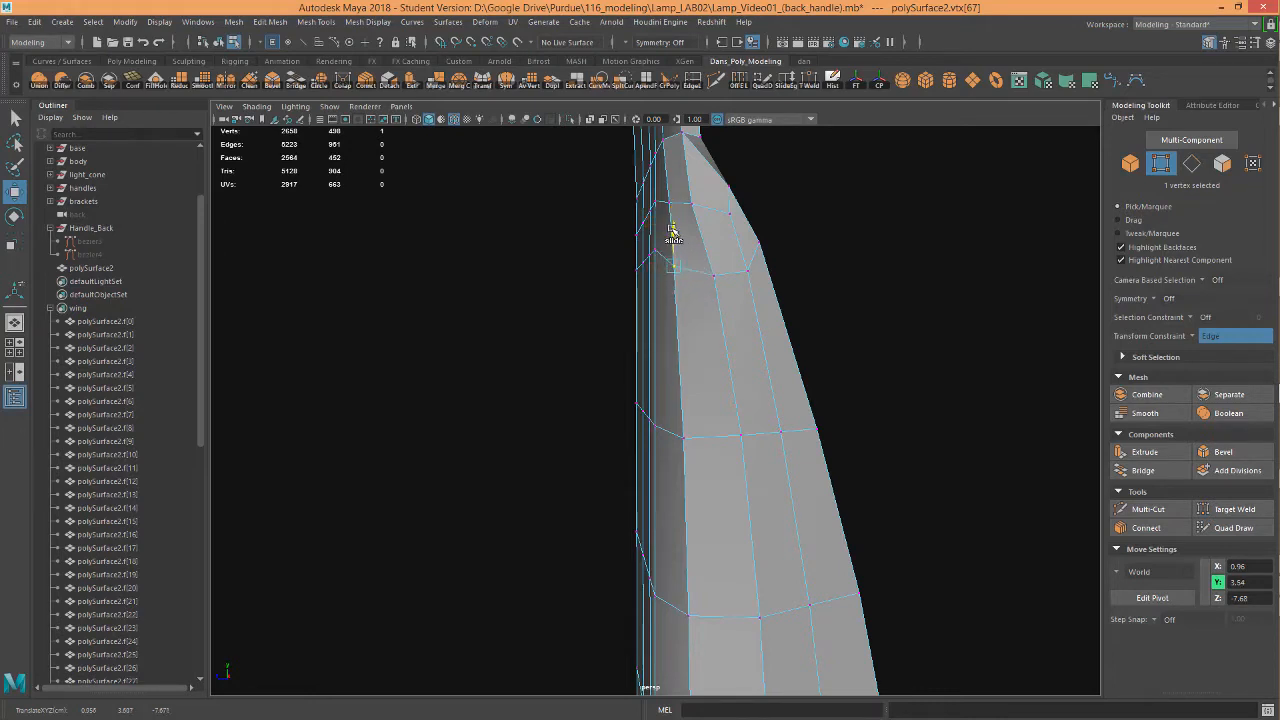
{"action": "left_click", "coordinate": [717, 274]}
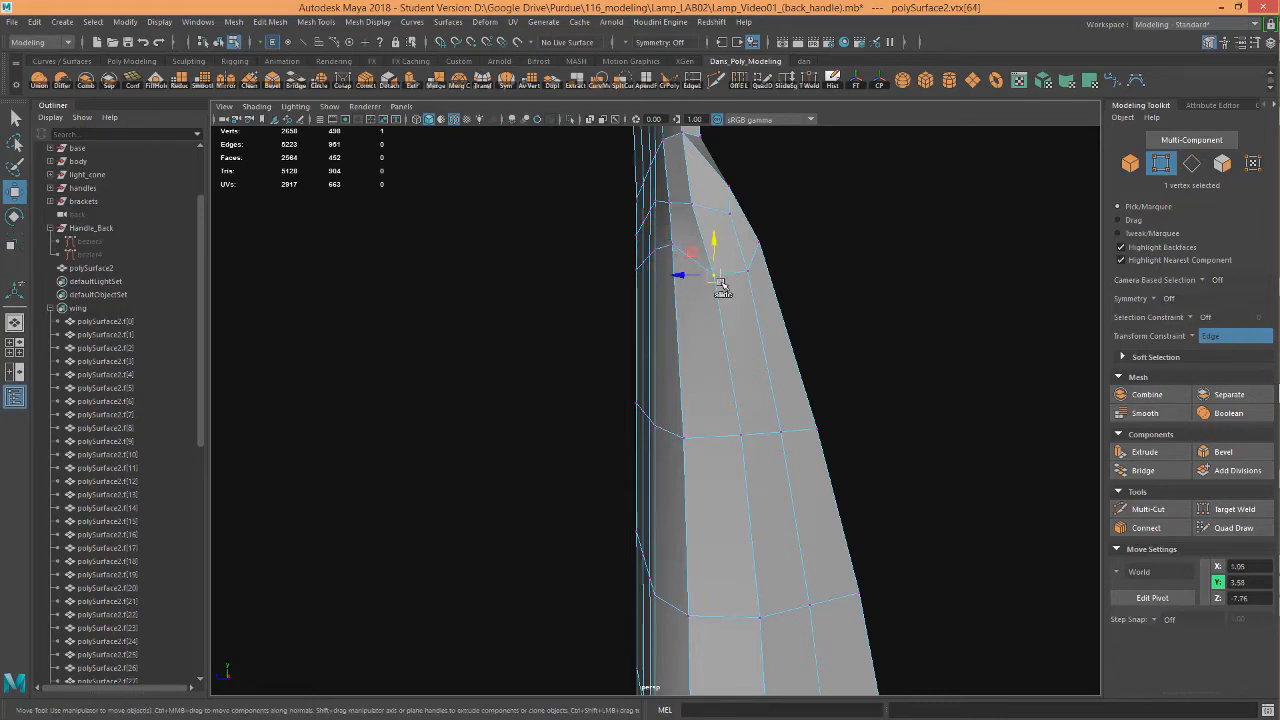
{"action": "left_click_drag", "start_coordinate": [711, 250], "coordinate": [707, 218]}
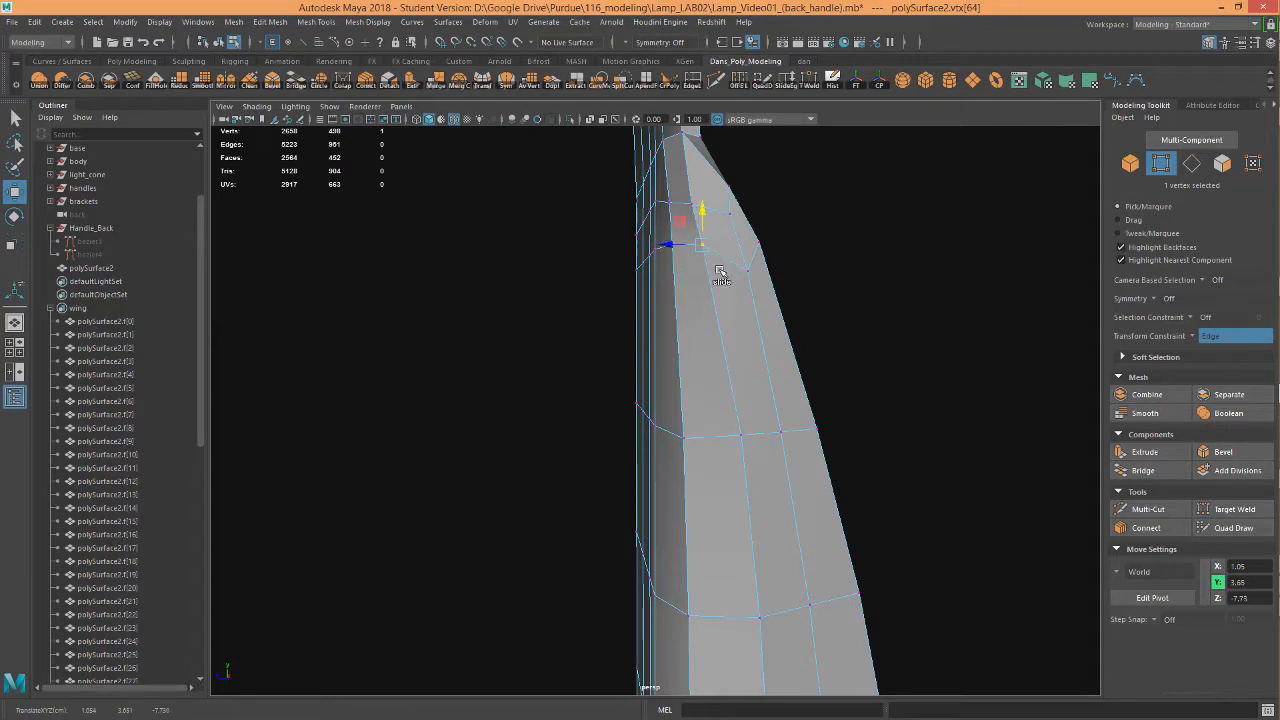
{"action": "left_click", "coordinate": [747, 271]}
{"action": "left_click_drag", "start_coordinate": [745, 232], "coordinate": [741, 213]}
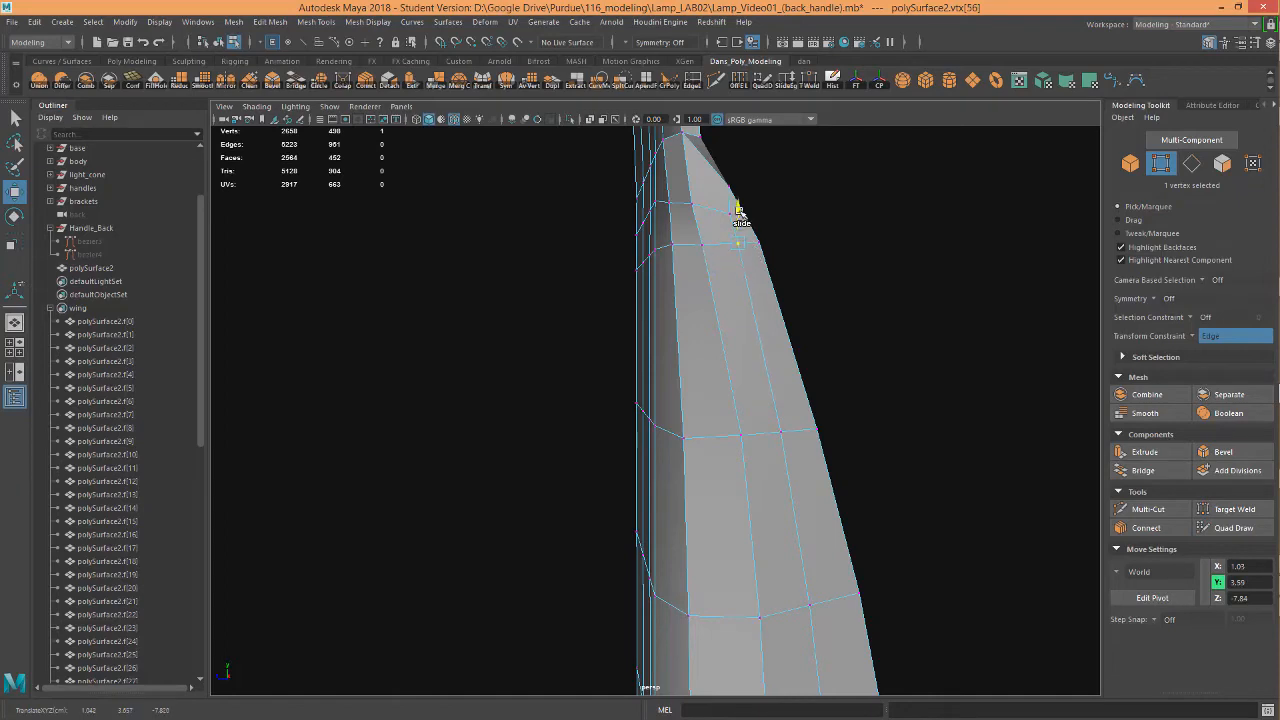
Edge-slide the vertices at the upper end of the wing's inner crease one at a time to straighten the crease near the junction
{"action": "left_click_drag", "start_coordinate": [753, 258], "coordinate": [791, 335], "text": "alt"}
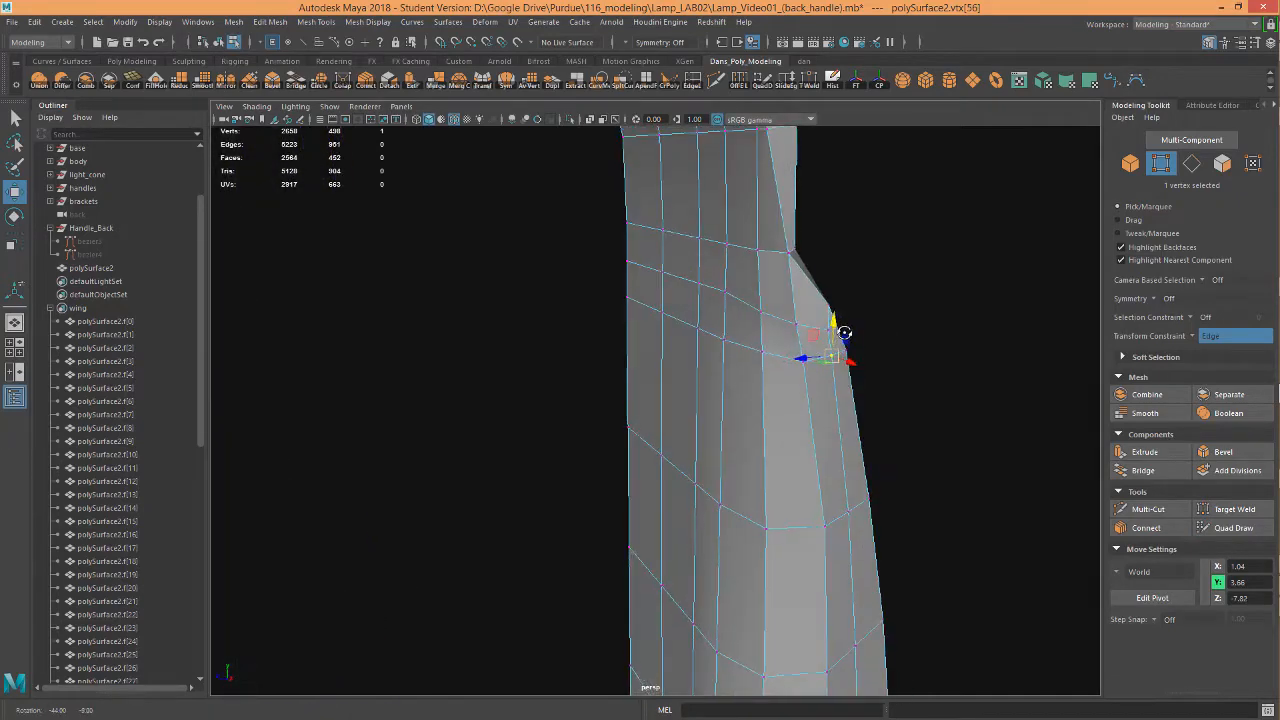
{"action": "left_click", "coordinate": [800, 320]}
{"action": "left_click_drag", "start_coordinate": [800, 290], "coordinate": [524, 313]}
{"action": "left_click", "coordinate": [763, 292]}
{"action": "left_click", "coordinate": [549, 301]}
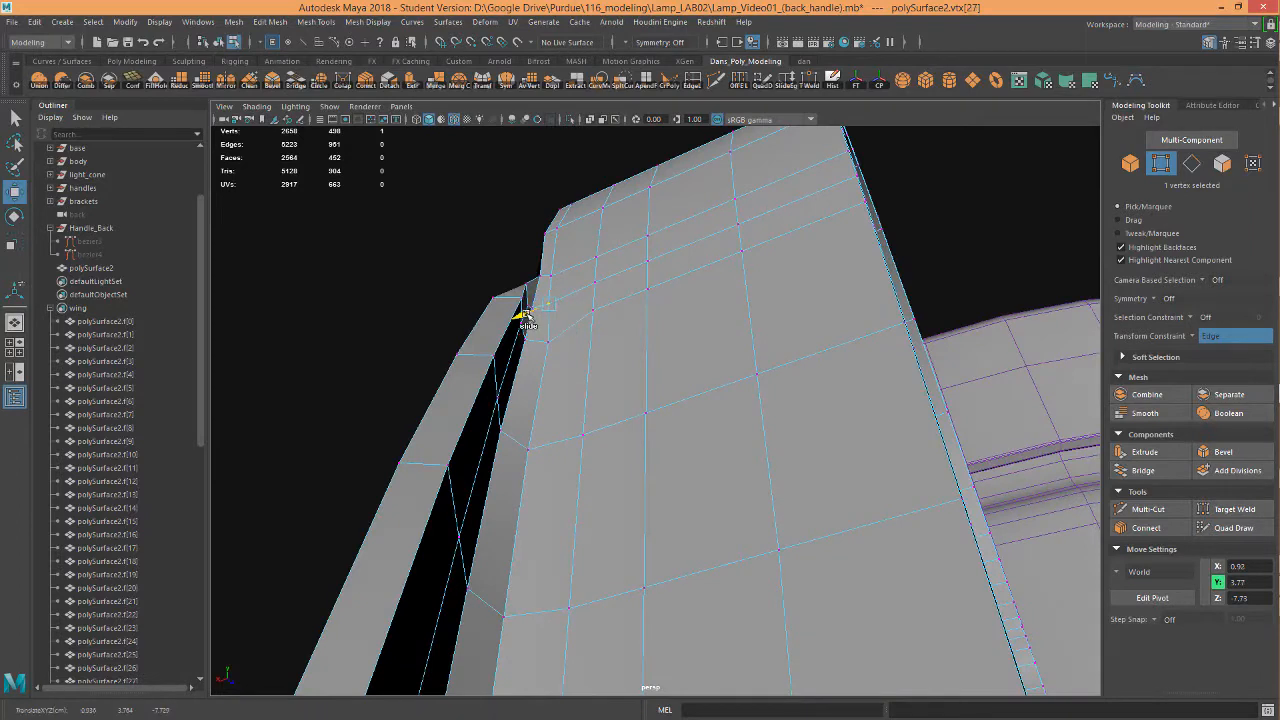
{"action": "left_click", "coordinate": [521, 352]}
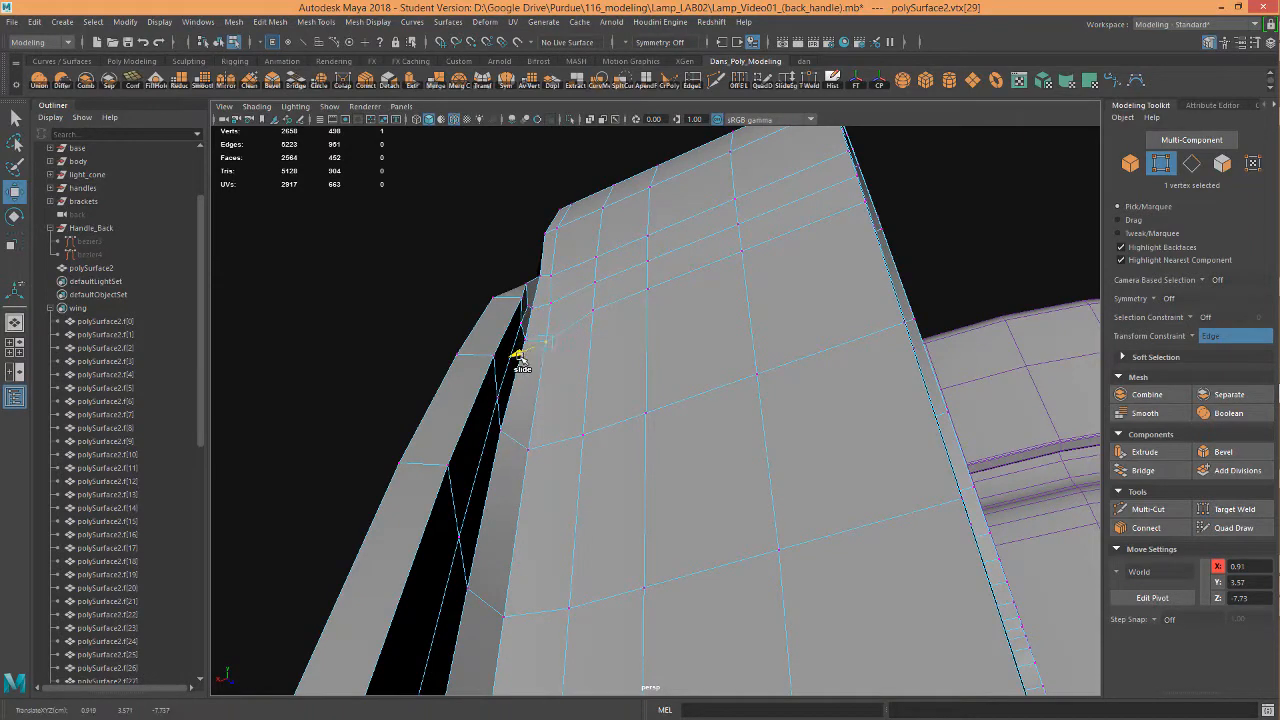
{"action": "left_click_drag", "start_coordinate": [519, 360], "coordinate": [649, 374]}
{"action": "right_click_drag", "start_coordinate": [649, 374], "coordinate": [455, 376], "text": "alt"}
{"action": "left_click_drag", "start_coordinate": [455, 376], "coordinate": [555, 418], "text": "alt"}
{"action": "left_click", "coordinate": [548, 463]}
{"action": "left_click_drag", "start_coordinate": [706, 420], "coordinate": [643, 442], "text": "alt"}
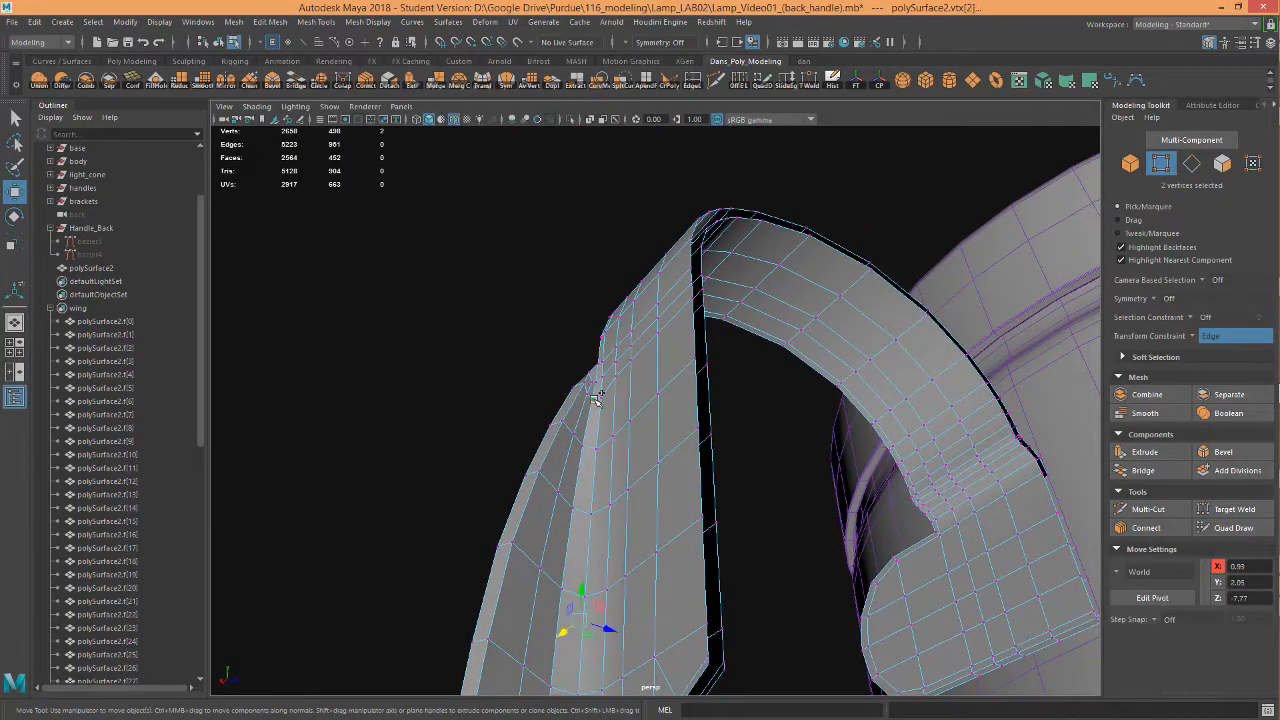
{"action": "left_click", "coordinate": [596, 399]}
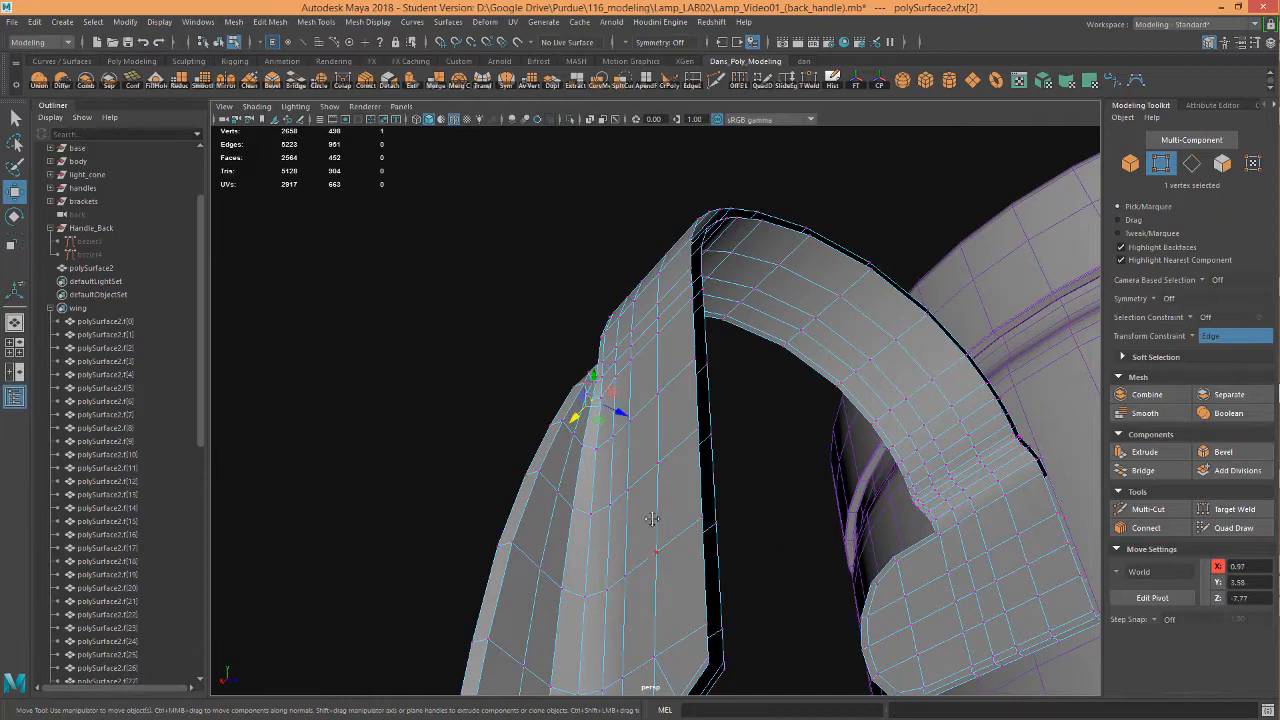
{"action": "left_click_drag", "start_coordinate": [651, 518], "coordinate": [614, 544], "text": "alt"}
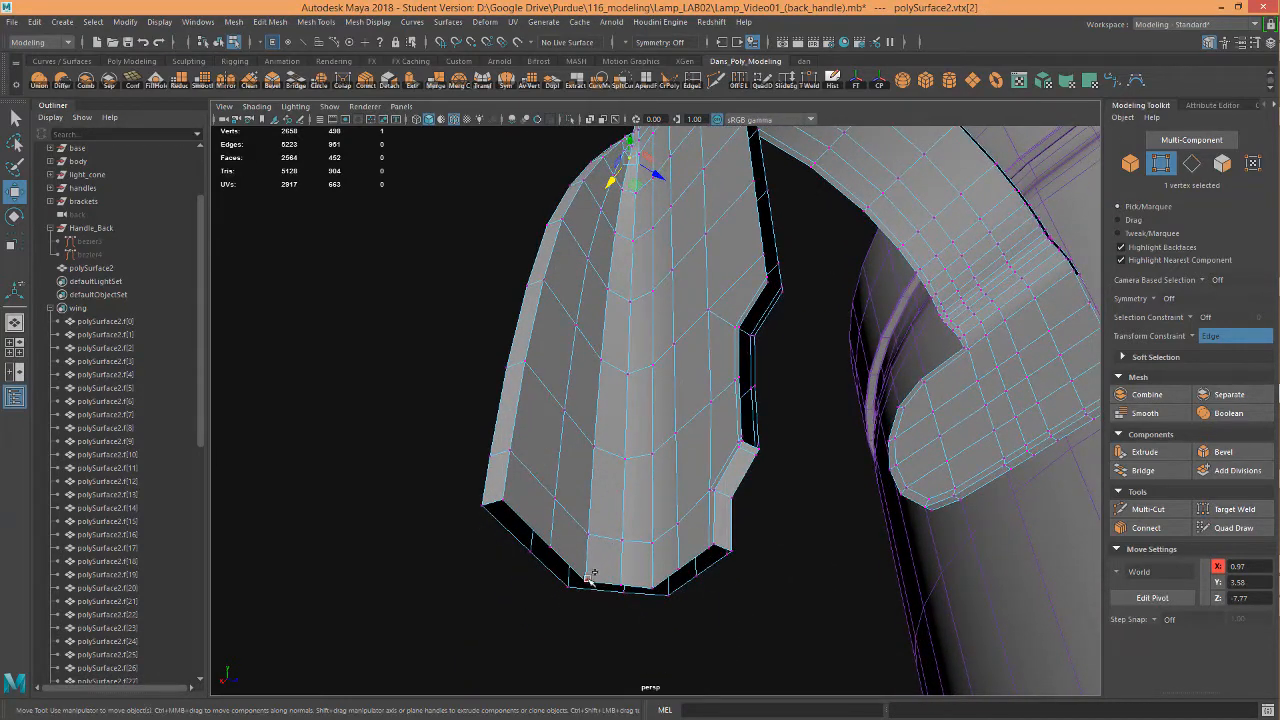
{"action": "double_click", "coordinate": [590, 577], "text": "shift"}
{"action": "left_click_drag", "start_coordinate": [618, 350], "coordinate": [663, 349], "text": "alt"}
Select the column of vertices along the wing's inner crease and smooth it with one Average Vertices pass
{"action": "left_click", "coordinate": [626, 340]}
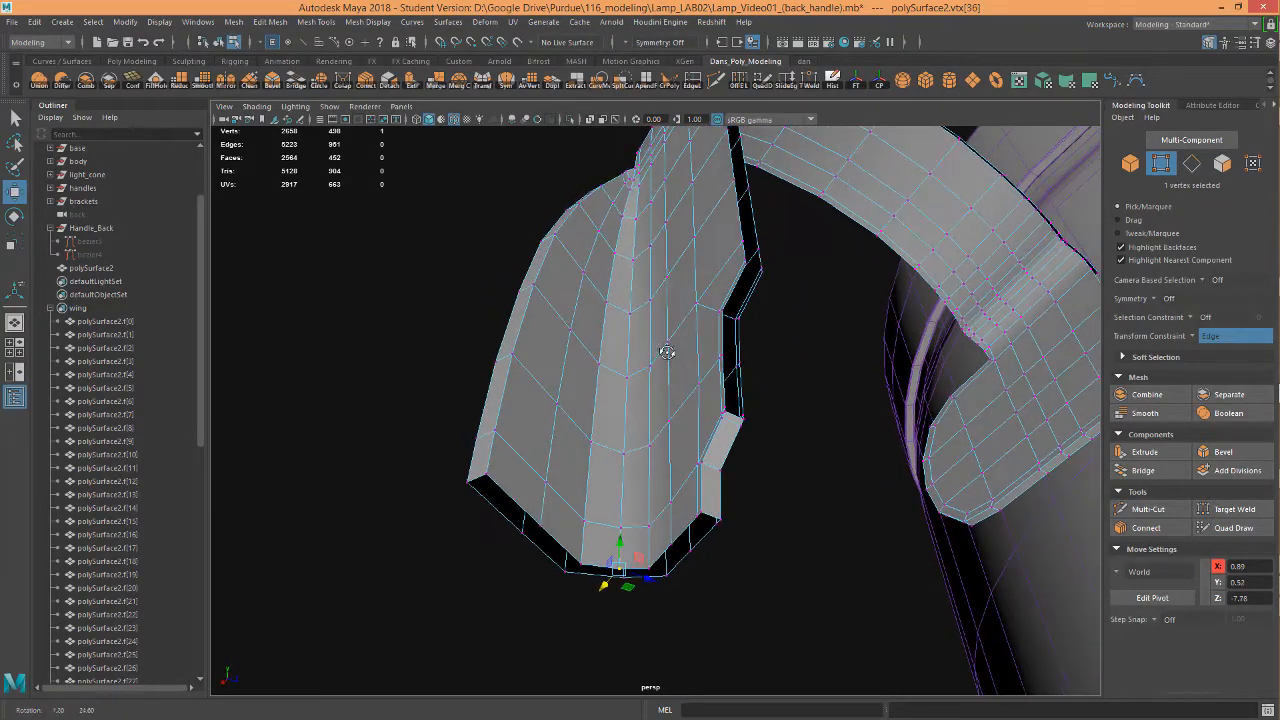
{"action": "double_click", "coordinate": [638, 183], "text": "shift"}
{"action": "left_click_drag", "start_coordinate": [662, 347], "coordinate": [688, 351], "text": "alt"}
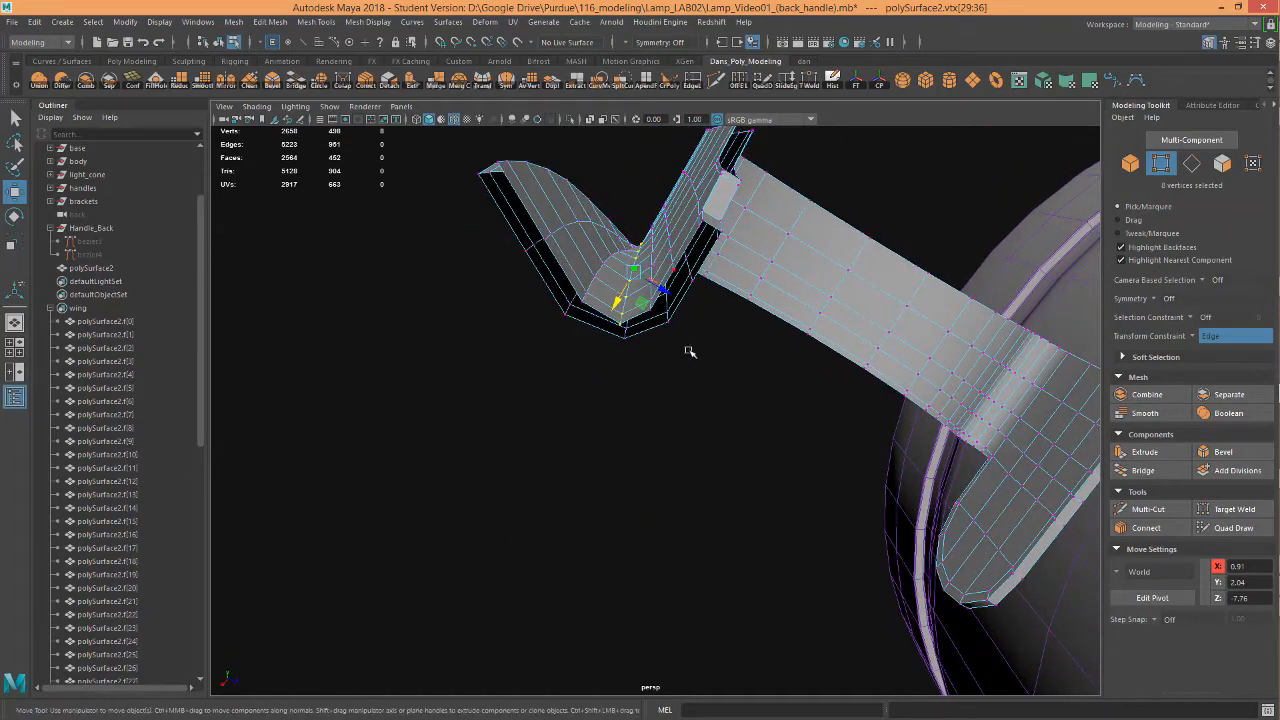
{"action": "left_click", "coordinate": [529, 80]}
{"action": "left_click_drag", "start_coordinate": [735, 268], "coordinate": [751, 421], "text": "alt"}
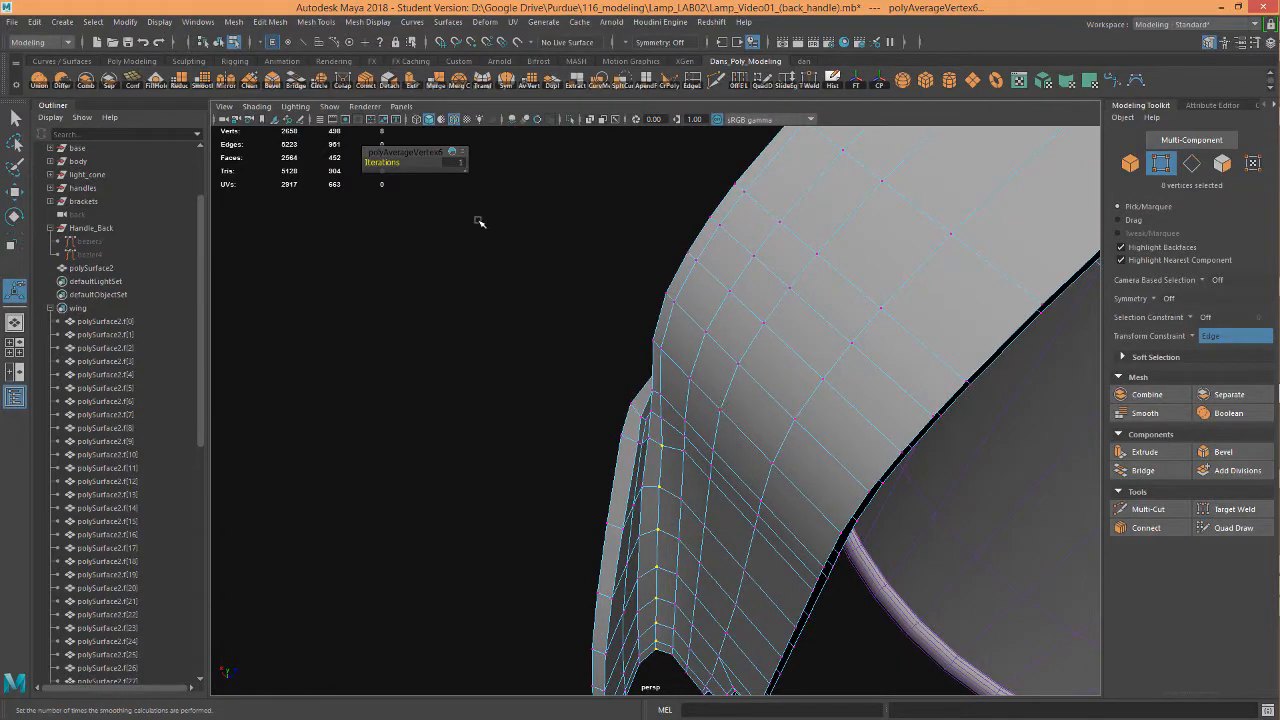
Turn off the transform constraint and move the two vertices across the handle's thickness at the junction slightly outward
{"action": "left_click_drag", "start_coordinate": [690, 484], "coordinate": [801, 442], "text": "alt"}
{"action": "left_click", "coordinate": [704, 476]}
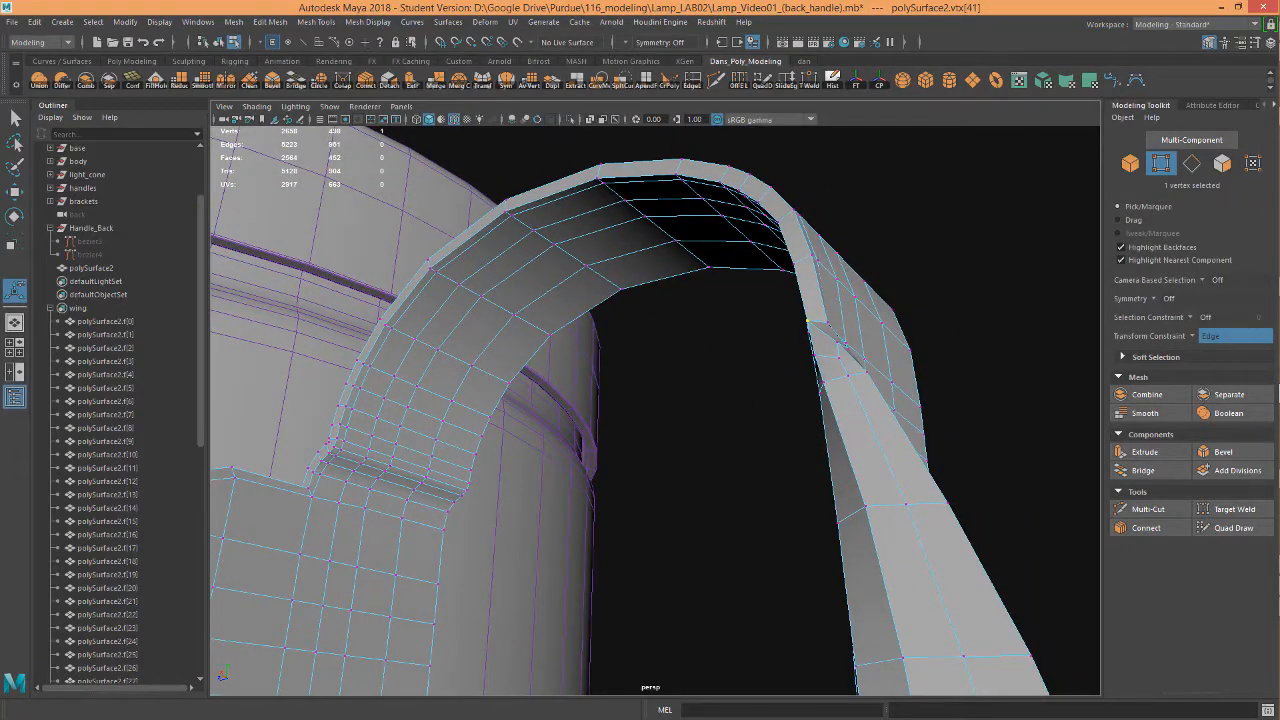
{"action": "left_click_drag", "start_coordinate": [871, 357], "coordinate": [535, 372], "text": "alt"}
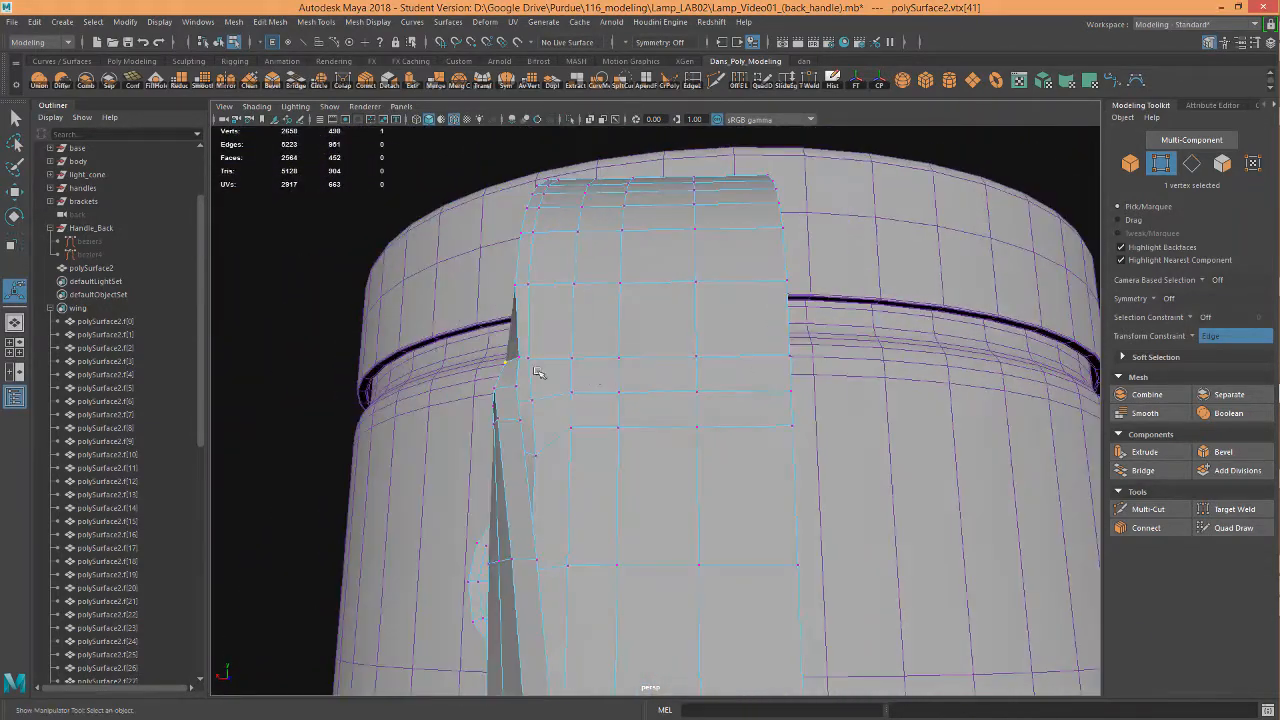
{"action": "scroll", "coordinate": [491, 314], "scroll_direction": "up", "scroll_amount": 3}
{"action": "left_click", "coordinate": [423, 320], "text": "shift"}
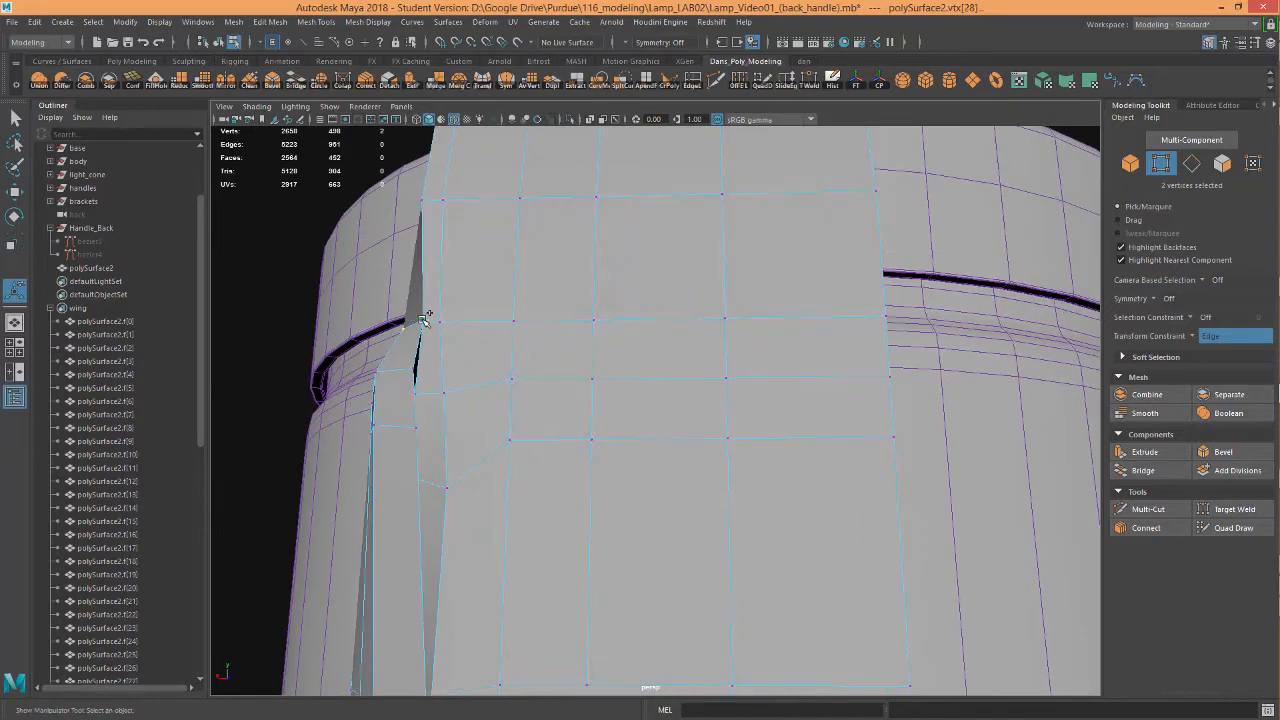
{"action": "left_click", "coordinate": [1196, 337]}
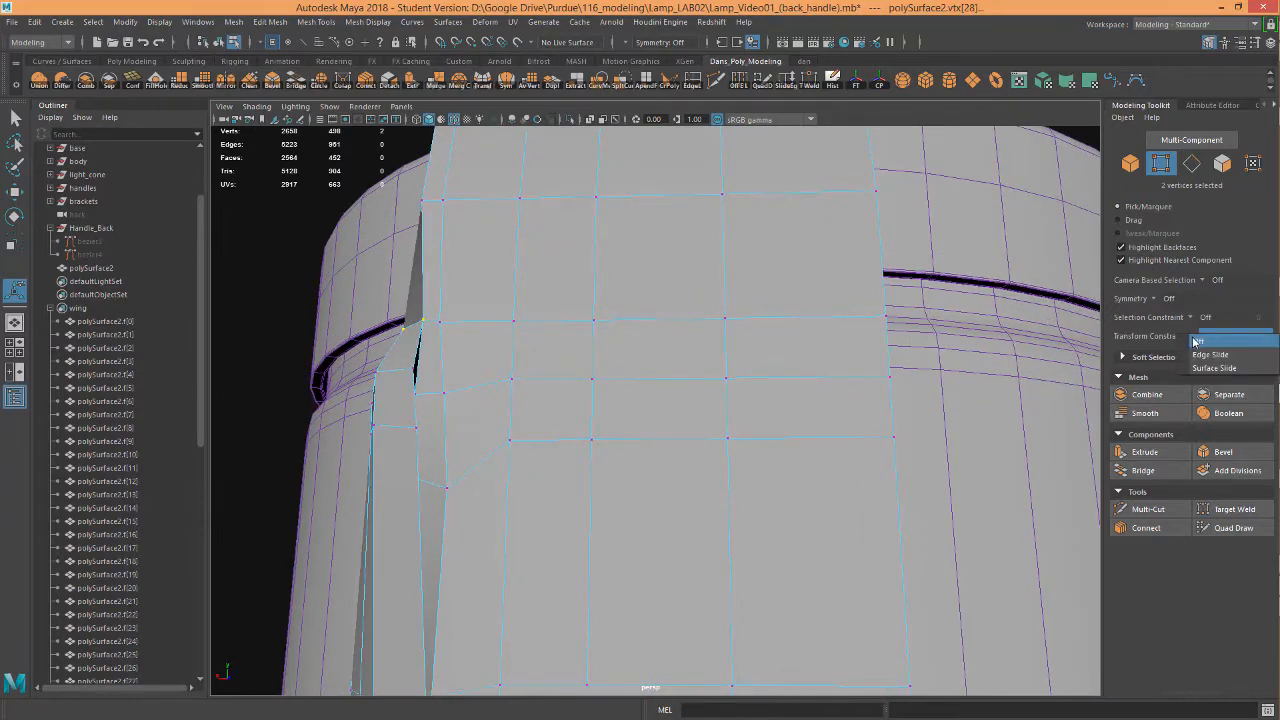
{"action": "left_click", "coordinate": [1200, 342]}
{"action": "left_click_drag", "start_coordinate": [514, 334], "coordinate": [659, 326], "text": "alt"}
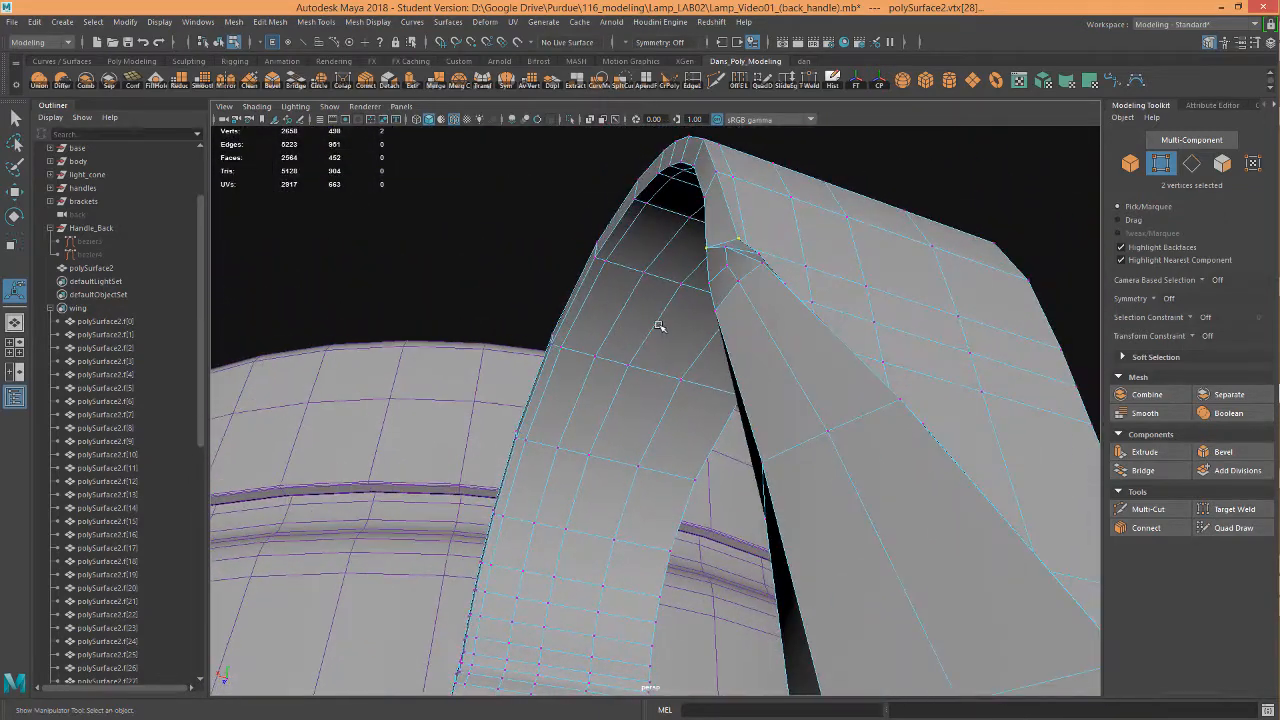
{"action": "key", "text": "w"}
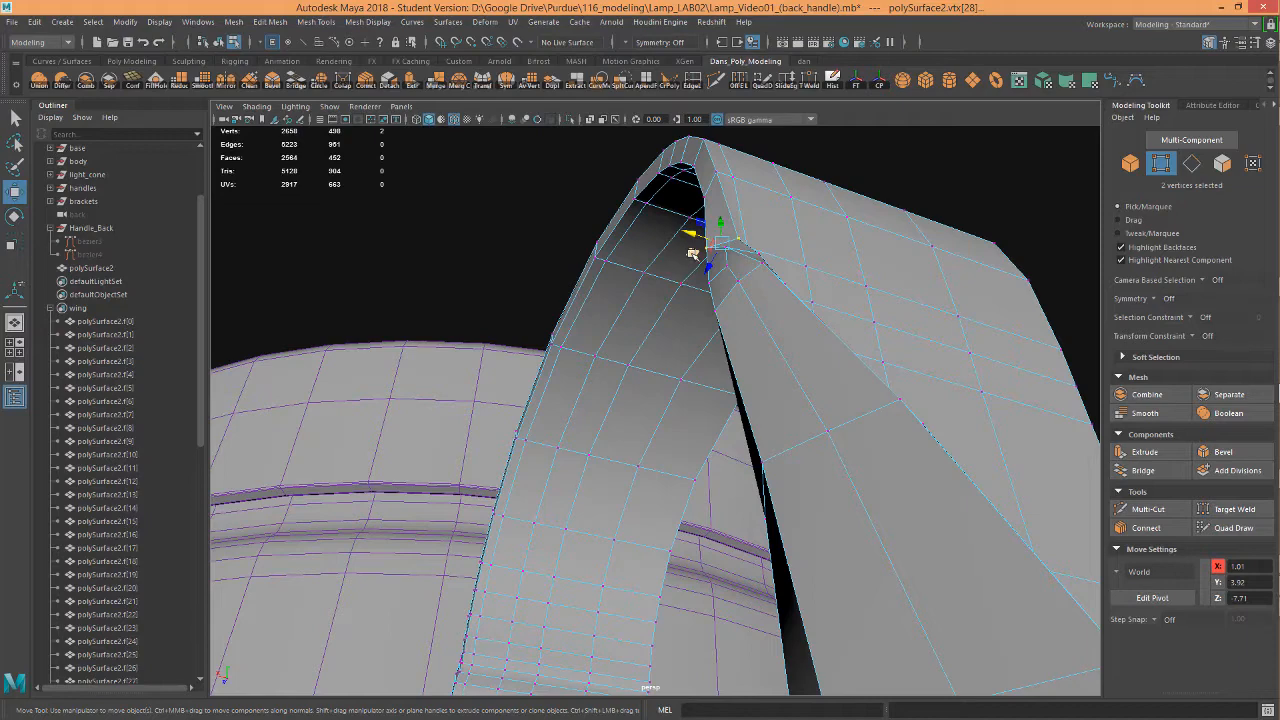
{"action": "left_click_drag", "start_coordinate": [692, 253], "coordinate": [691, 252]}
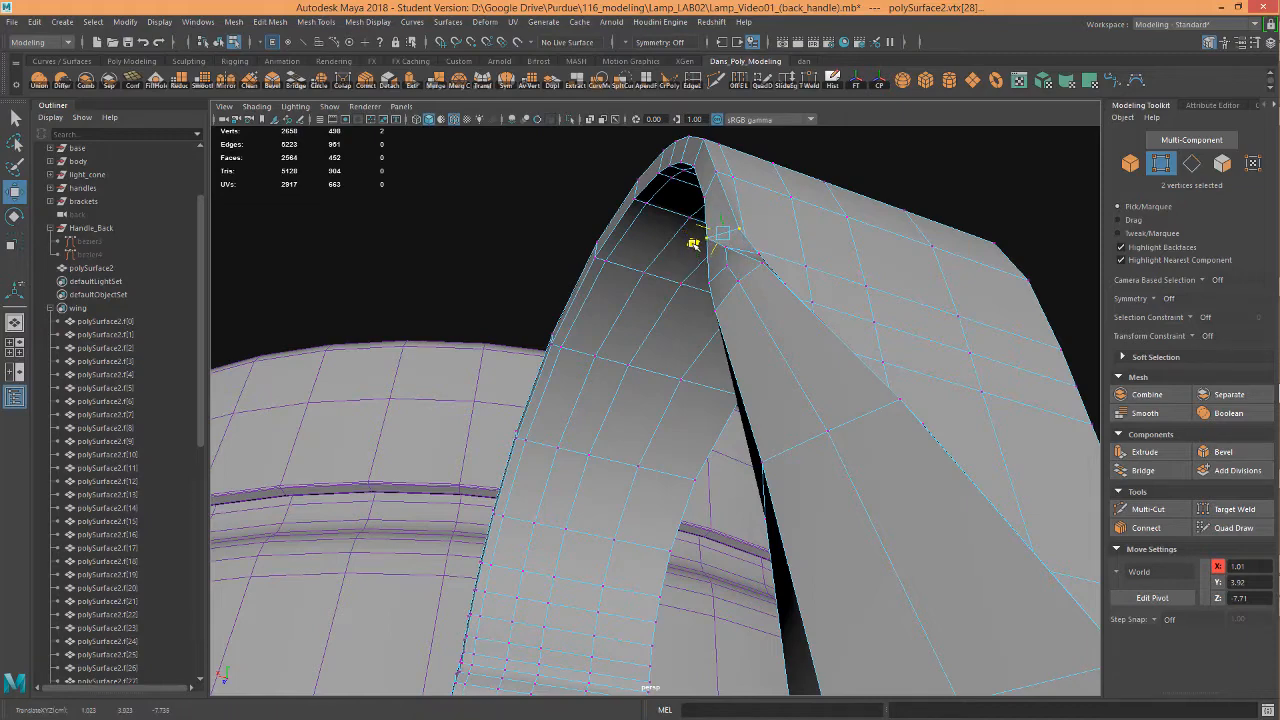
Return the handle to object mode and examine its smoothed form and the wing-strap junction from several angles
{"action": "left_click_drag", "start_coordinate": [778, 268], "coordinate": [772, 335], "text": "alt"}
{"action": "middle_click_drag", "start_coordinate": [790, 374], "coordinate": [770, 328], "text": "alt"}
{"action": "left_click_drag", "start_coordinate": [575, 312], "coordinate": [488, 298], "text": "alt"}
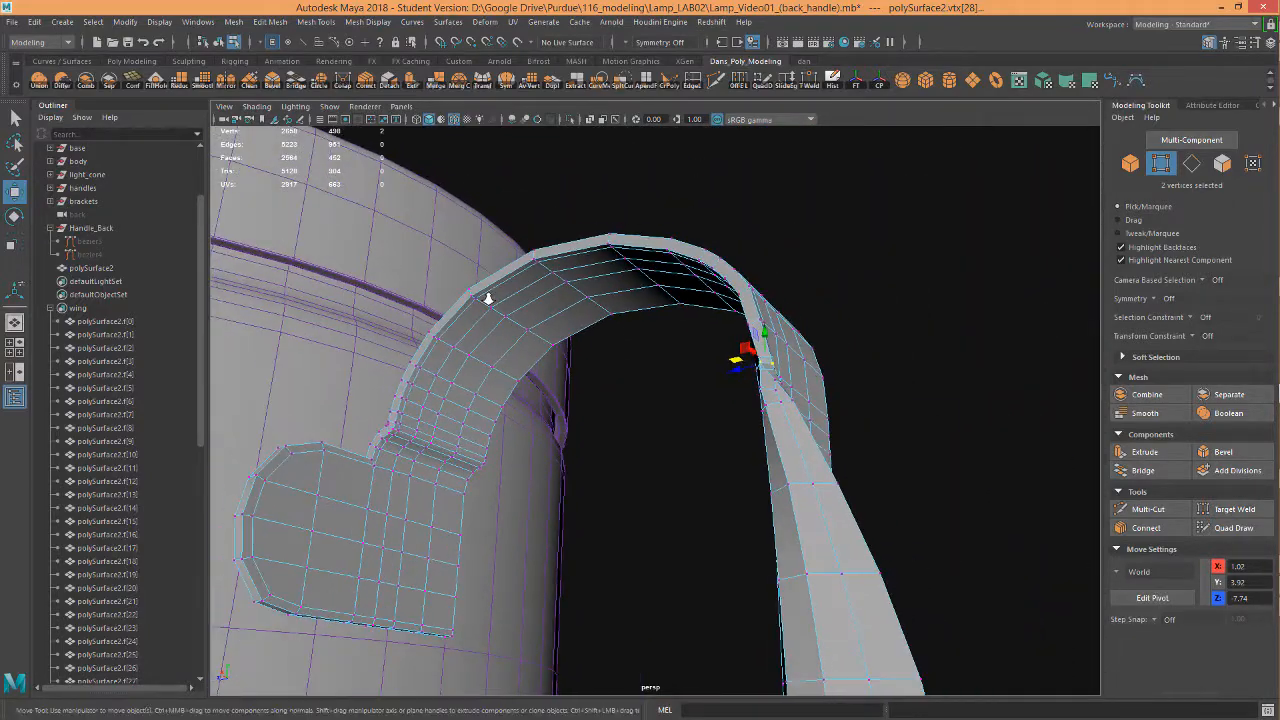
{"action": "key", "text": "3"}
{"action": "right_click_drag", "start_coordinate": [707, 289], "coordinate": [766, 266]}
{"action": "left_click_drag", "start_coordinate": [766, 266], "coordinate": [688, 369], "text": "alt"}
{"action": "right_click_drag", "start_coordinate": [688, 369], "coordinate": [786, 374], "text": "alt"}
{"action": "left_click_drag", "start_coordinate": [786, 374], "coordinate": [733, 391], "text": "alt"}
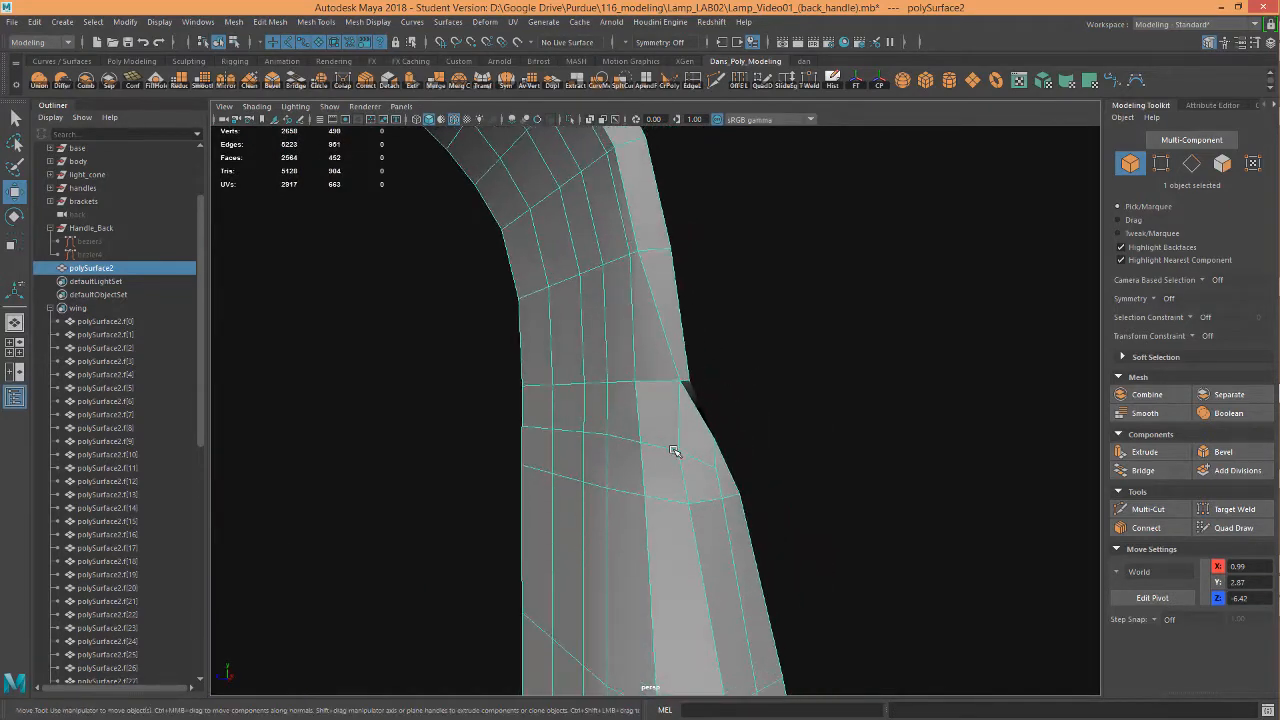
Set the transform constraint to Edge Slide and slide the single thickness-side vertex just below the junction along its edge
{"action": "right_click_drag", "start_coordinate": [674, 451], "coordinate": [606, 323]}
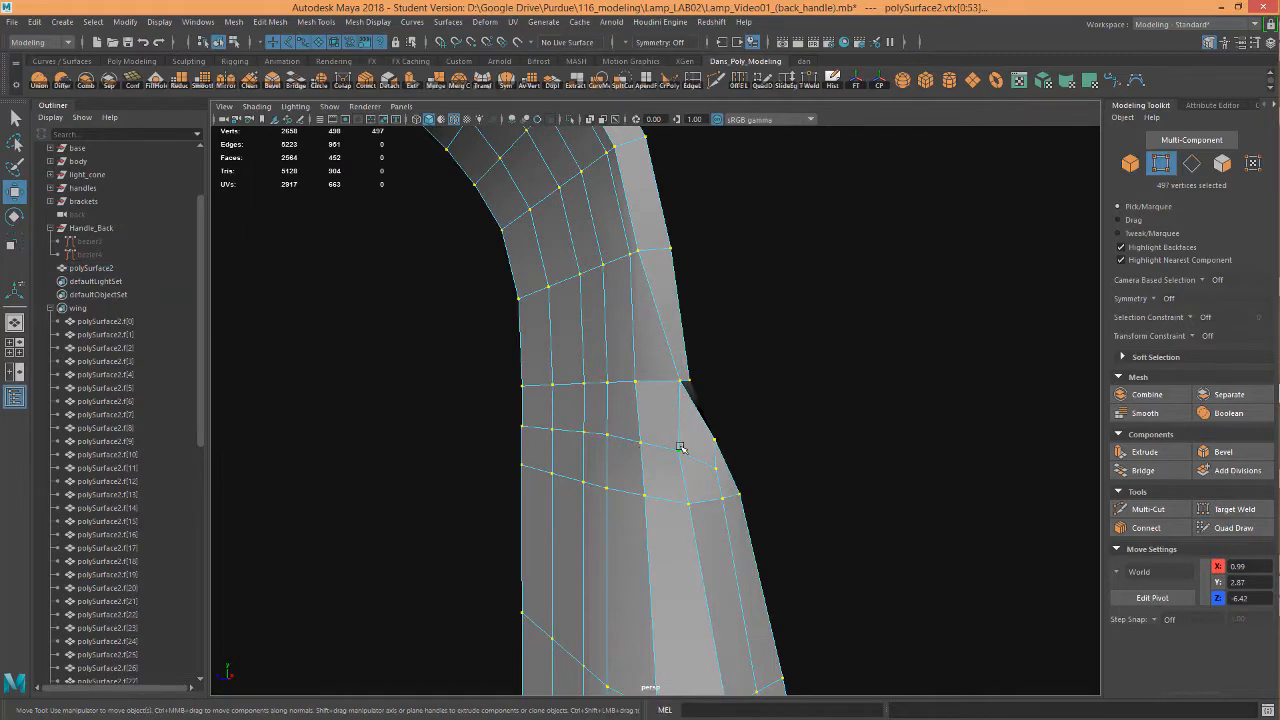
{"action": "left_click", "coordinate": [680, 447]}
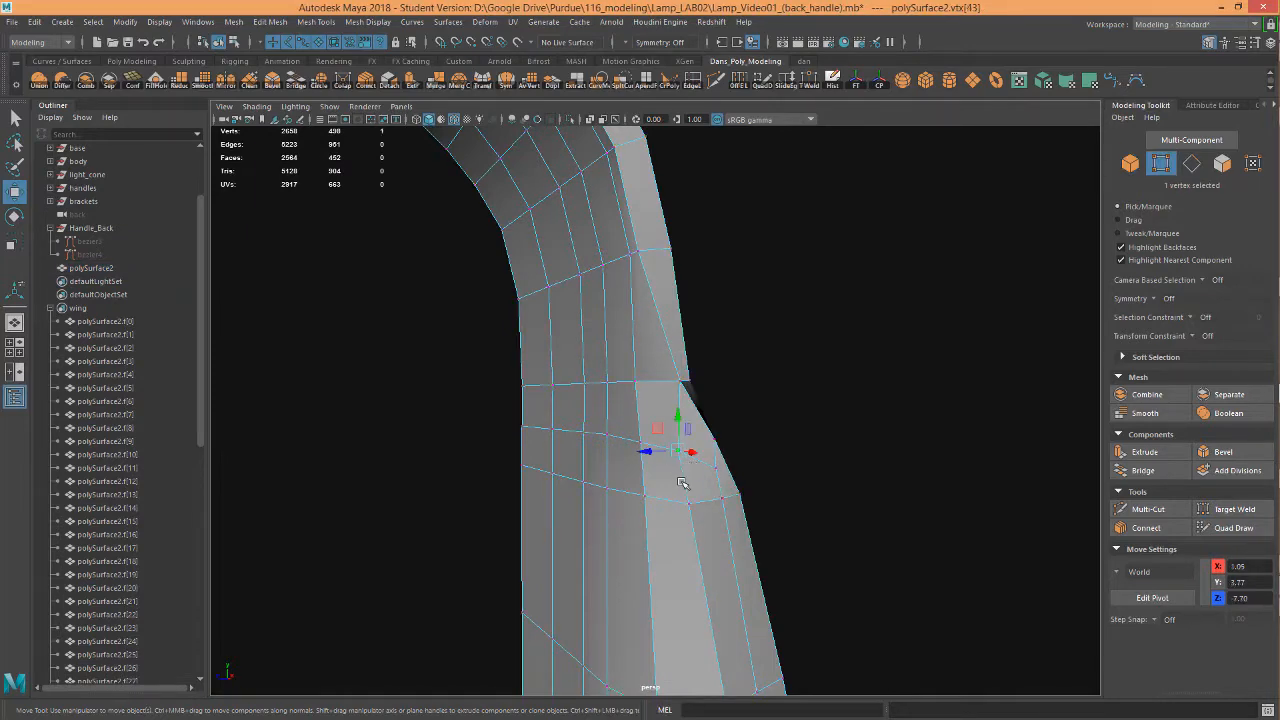
{"action": "left_click_drag", "start_coordinate": [681, 484], "coordinate": [688, 455], "text": "alt"}
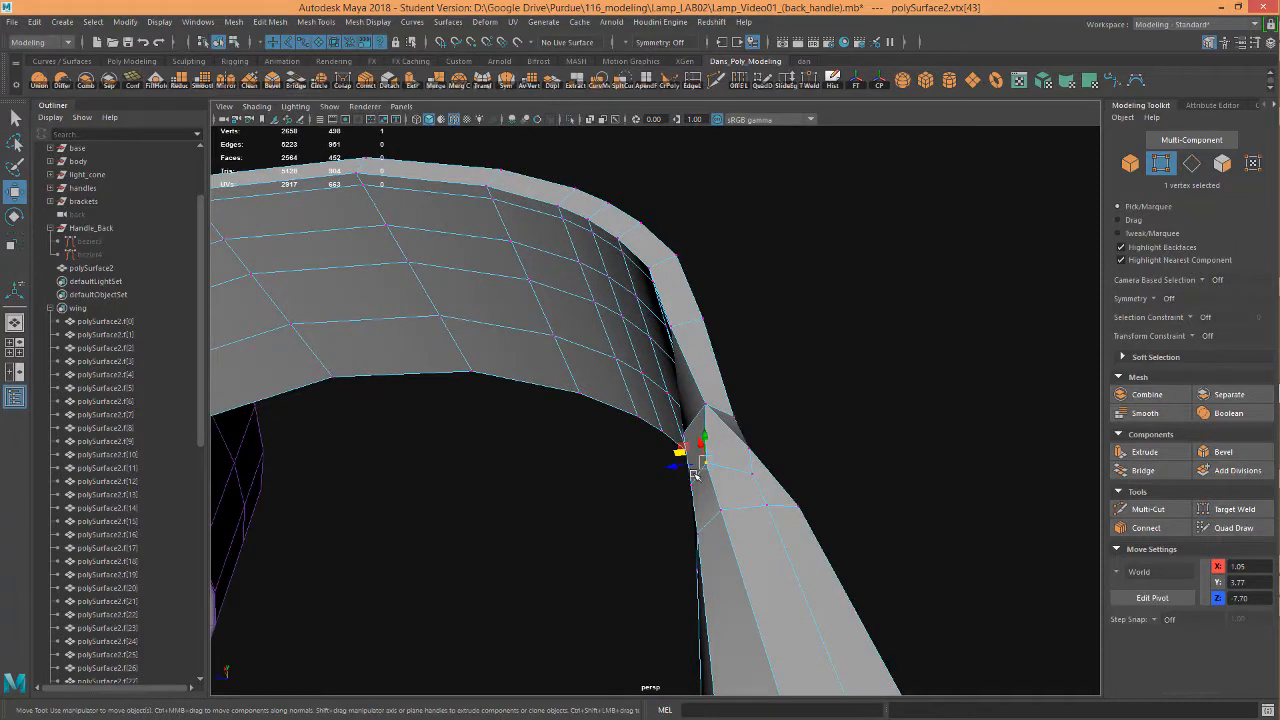
{"action": "left_click", "coordinate": [1199, 345]}
{"action": "left_click", "coordinate": [1216, 356]}
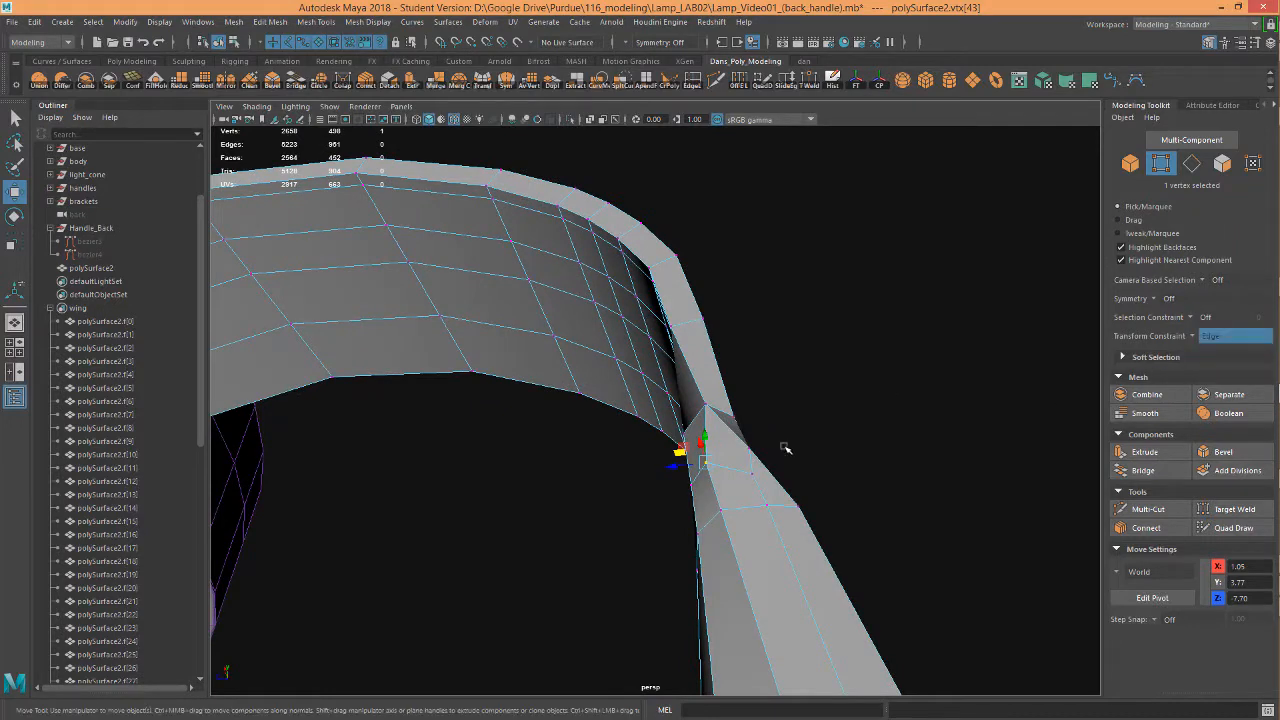
{"action": "left_click_drag", "start_coordinate": [679, 469], "coordinate": [708, 452]}
Select the two vertices across the thickness just below the junction and edge-slide them together slightly toward the strap
{"action": "left_click", "coordinate": [750, 383]}
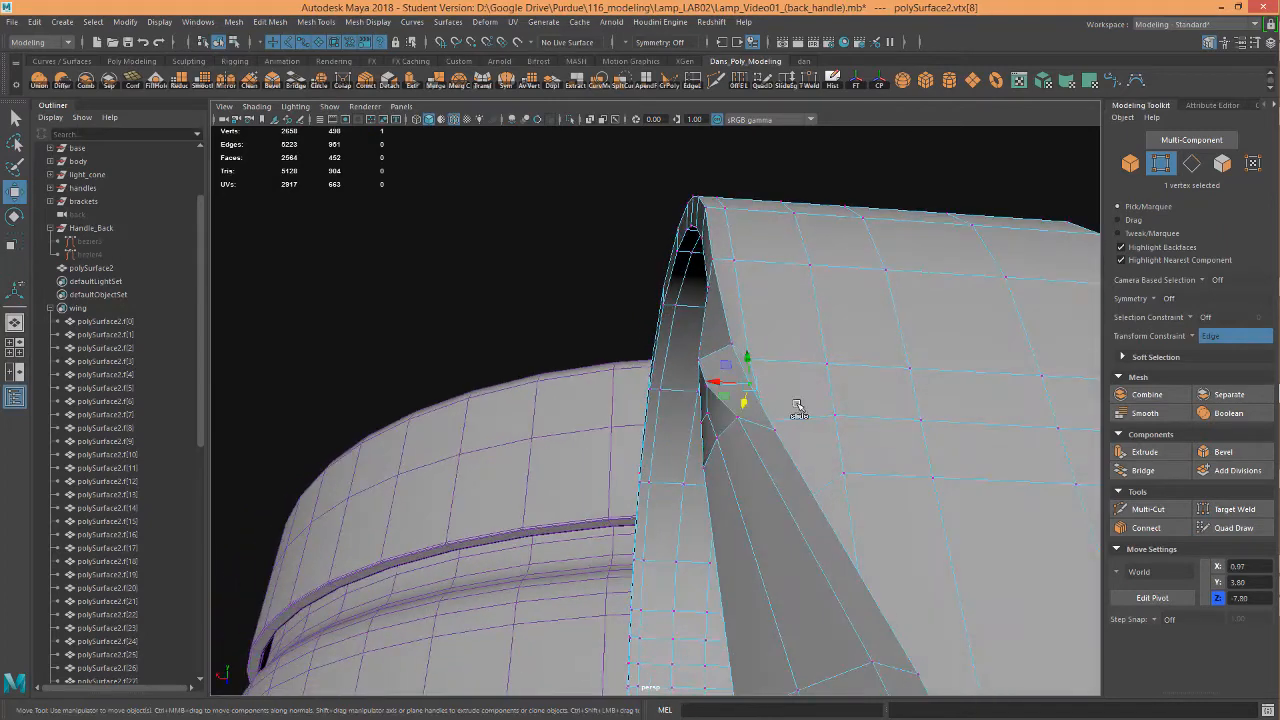
{"action": "left_click", "coordinate": [1195, 335]}
{"action": "left_click", "coordinate": [1210, 340]}
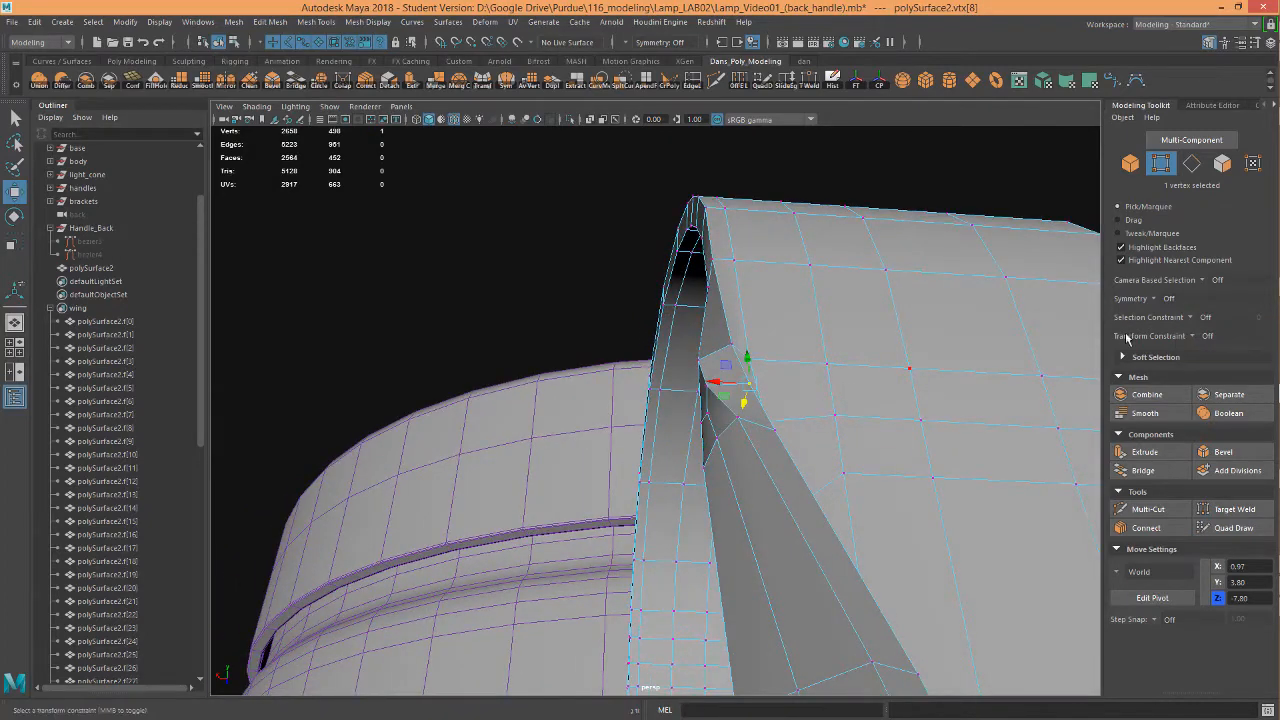
{"action": "left_click", "coordinate": [705, 386], "text": "shift"}
{"action": "key", "text": "e"}
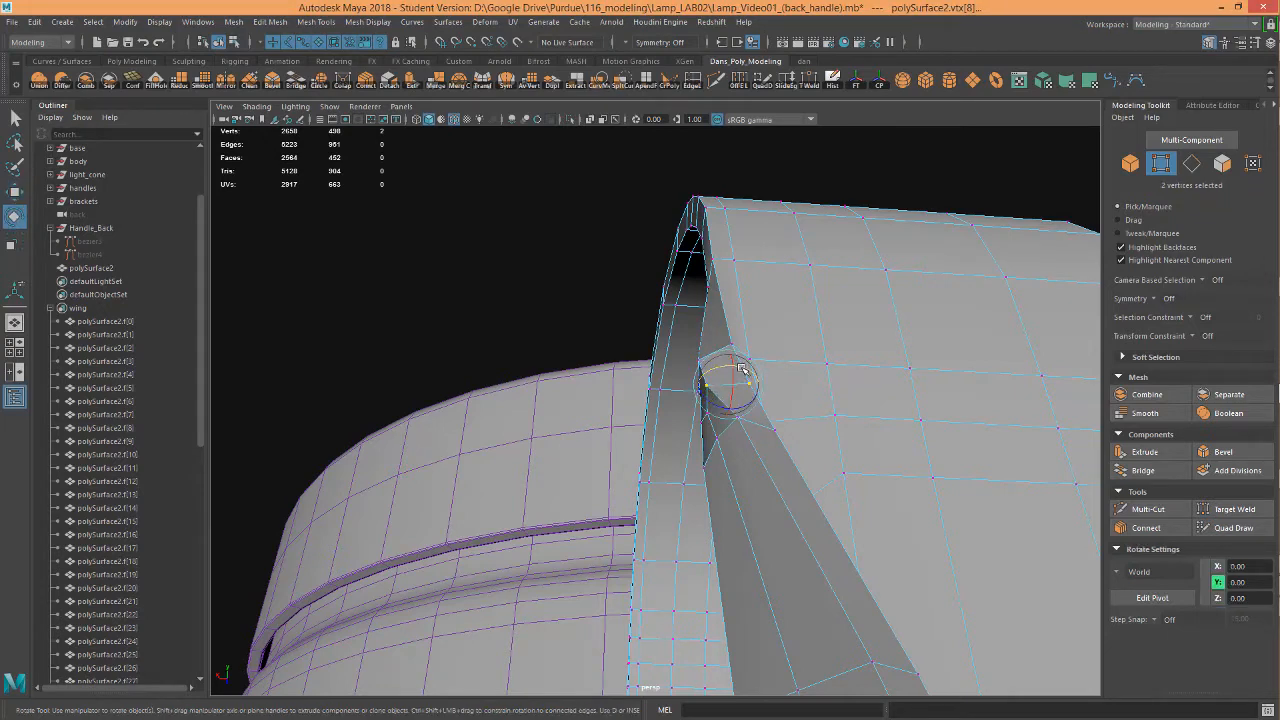
{"action": "left_click_drag", "start_coordinate": [736, 368], "coordinate": [760, 425], "text": "alt"}
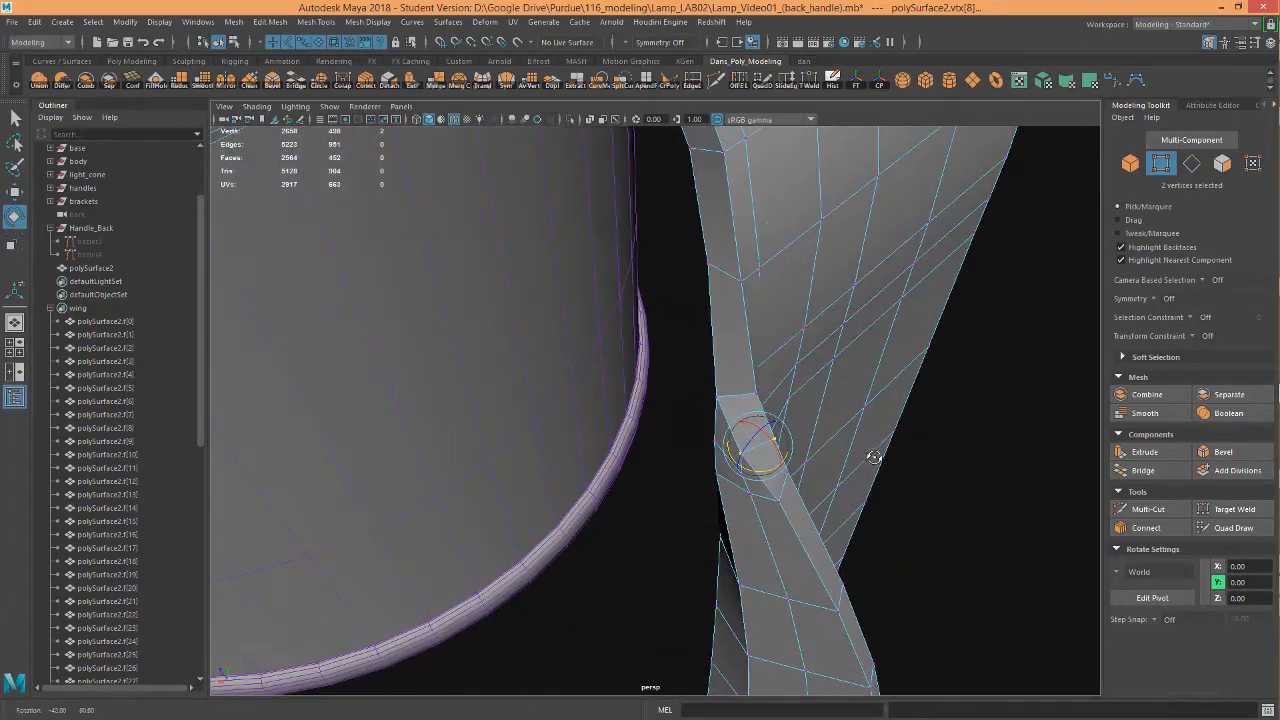
{"action": "left_click", "coordinate": [1200, 336]}
{"action": "left_click", "coordinate": [1215, 350]}
{"action": "key", "text": "w"}
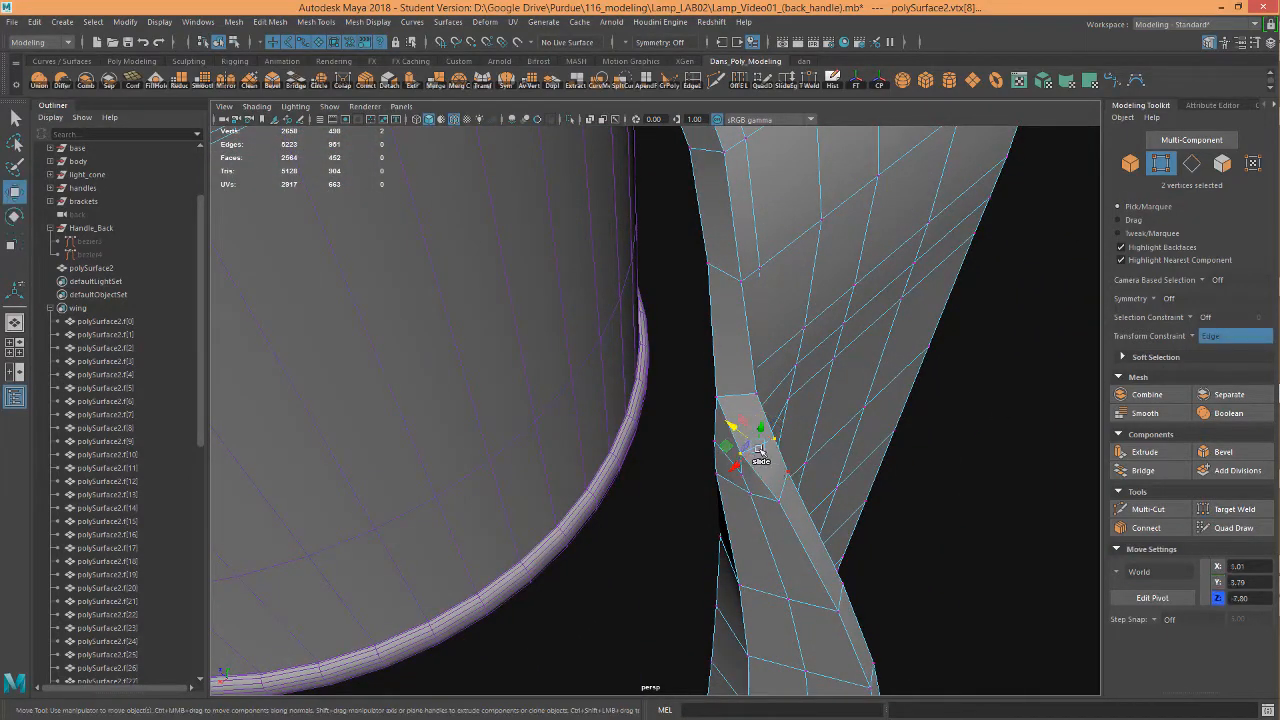
{"action": "mouse_move", "coordinate": [733, 423]}
{"action": "left_mouse_down"}
{"action": "mouse_move", "coordinate": [729, 412]}
{"action": "mouse_move", "coordinate": [743, 432]}
{"action": "mouse_move", "coordinate": [718, 405]}
{"action": "left_mouse_up"}
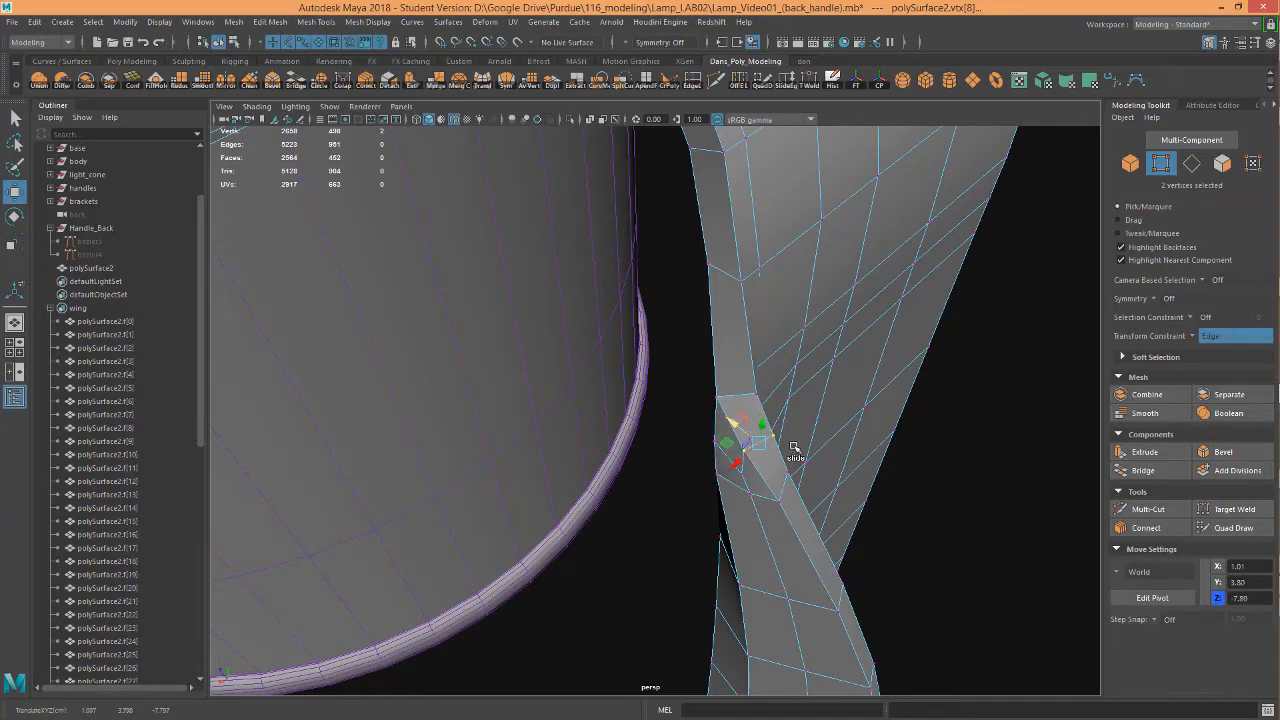
{"action": "left_click_drag", "start_coordinate": [793, 448], "coordinate": [755, 358], "text": "alt"}
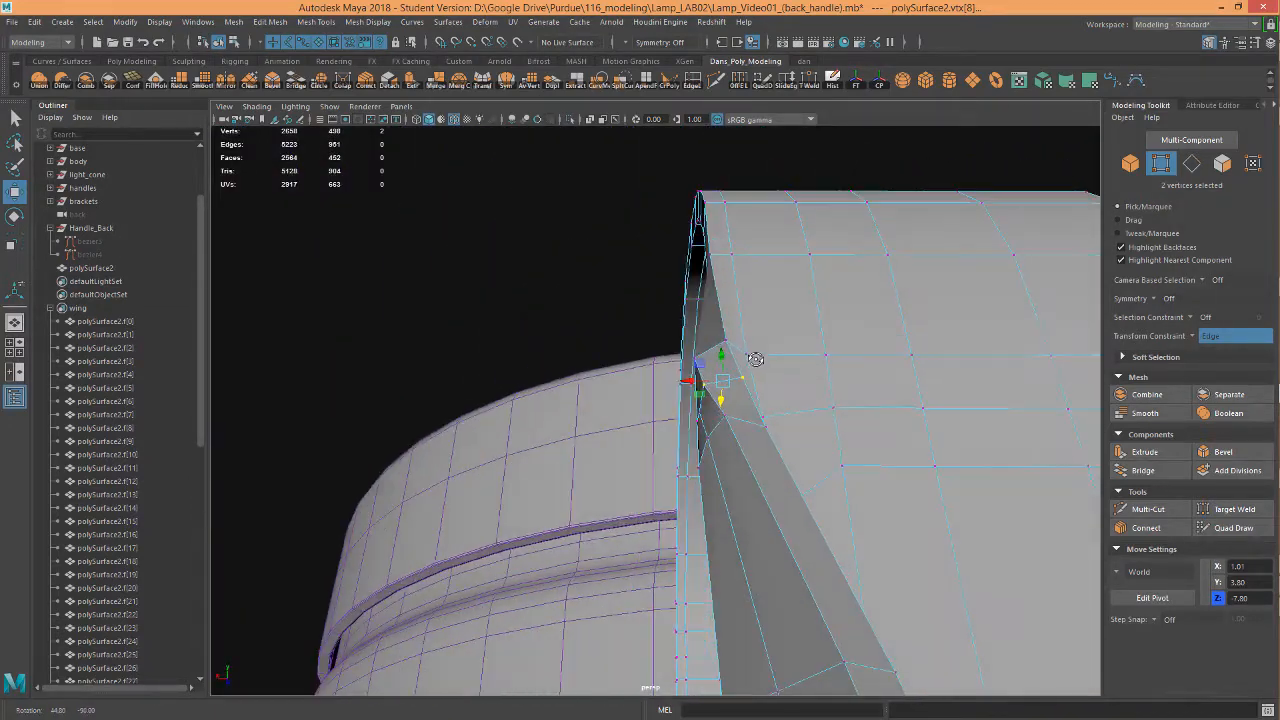
Select the two vertices across the handle's thickness one row higher at the junction and edge-slide them slightly, redoing the first slide
{"action": "left_click", "coordinate": [705, 353]}
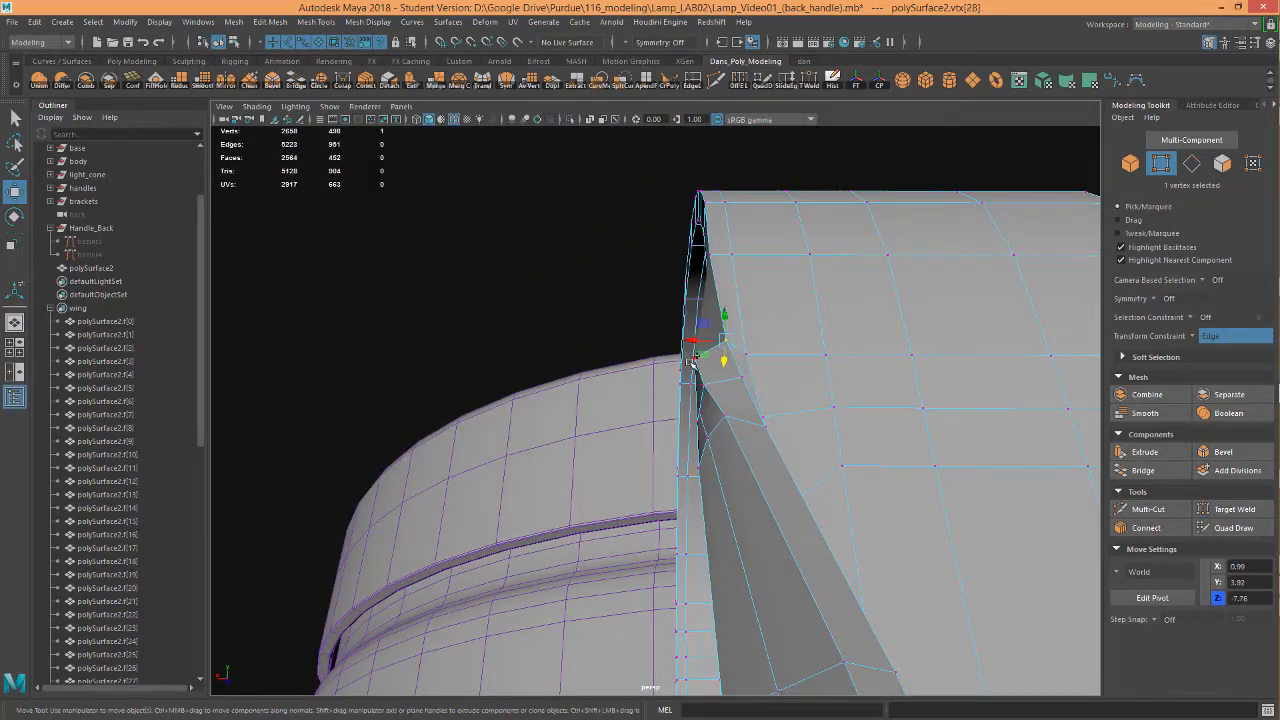
{"action": "left_click", "coordinate": [691, 362], "text": "shift"}
{"action": "left_click_drag", "start_coordinate": [685, 394], "coordinate": [744, 458], "text": "alt"}
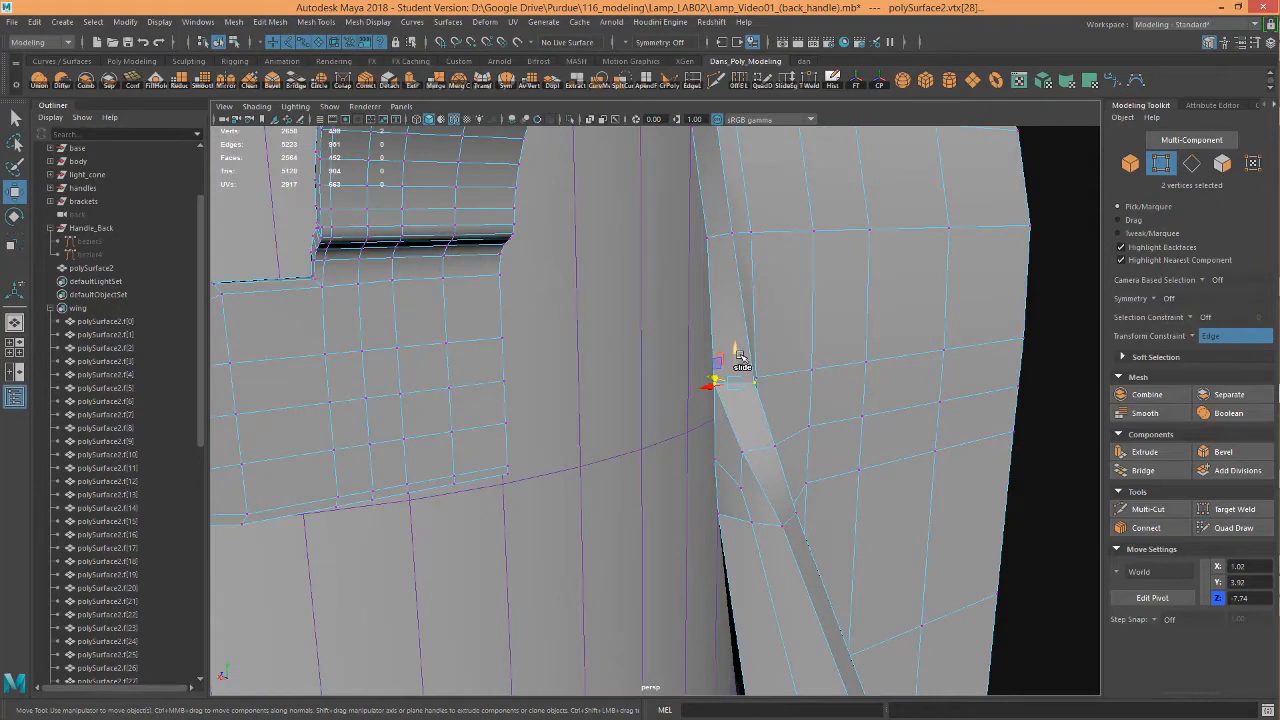
{"action": "left_click_drag", "start_coordinate": [738, 355], "coordinate": [726, 318]}
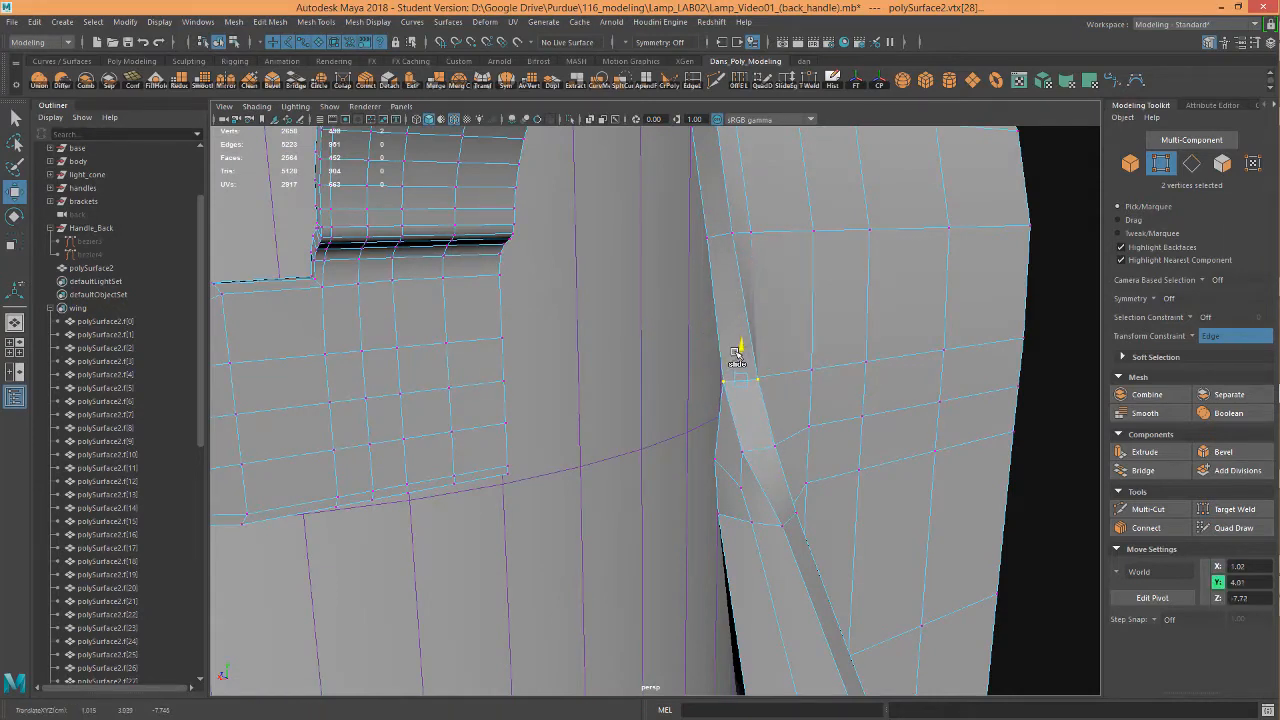
{"action": "key", "text": "ctrl+z"}
{"action": "left_click_drag", "start_coordinate": [733, 365], "coordinate": [705, 337]}
Edge-slide the single face vertex beside the junction slightly across the strap and return the handle to object mode
{"action": "left_click_drag", "start_coordinate": [856, 352], "coordinate": [955, 370], "text": "alt"}
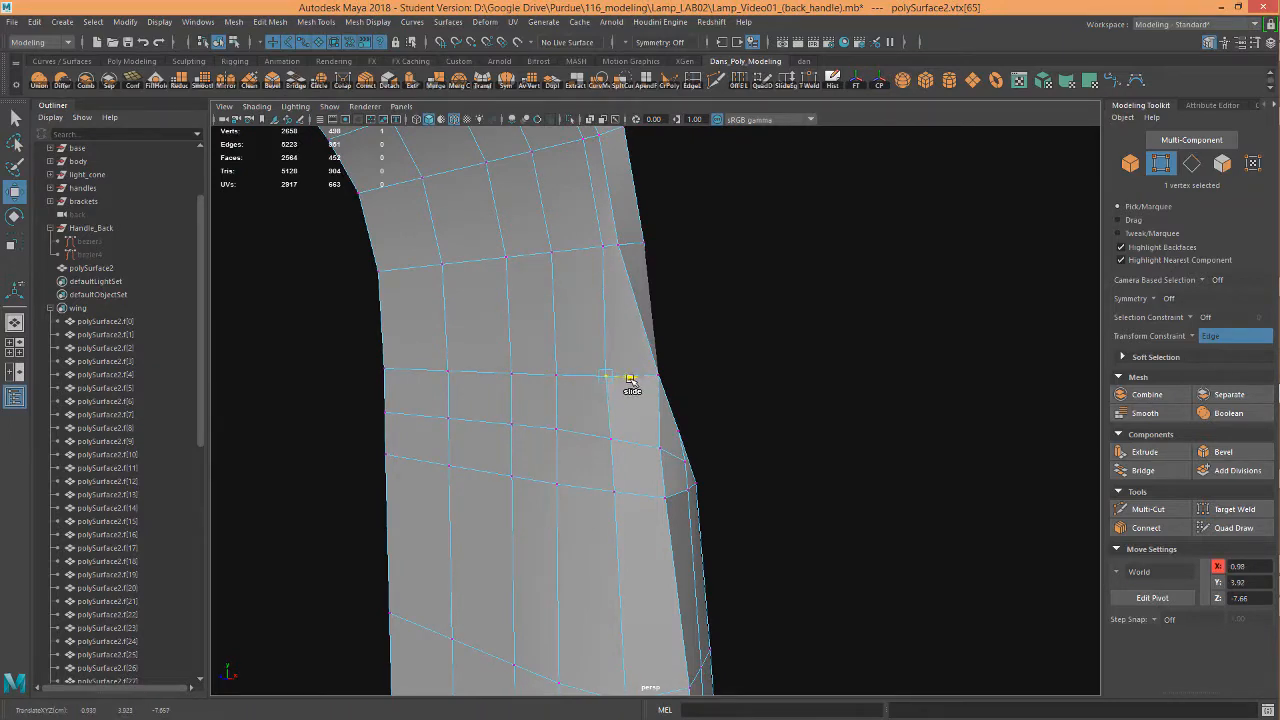
{"action": "left_click_drag", "start_coordinate": [686, 384], "coordinate": [645, 442], "text": "alt"}
{"action": "left_click_drag", "start_coordinate": [722, 413], "coordinate": [506, 434], "text": "alt"}
{"action": "right_click_drag", "start_coordinate": [506, 434], "coordinate": [434, 449], "text": "alt"}
{"action": "left_click_drag", "start_coordinate": [434, 449], "coordinate": [700, 410], "text": "alt"}
{"action": "right_click_drag", "start_coordinate": [698, 322], "coordinate": [716, 376]}
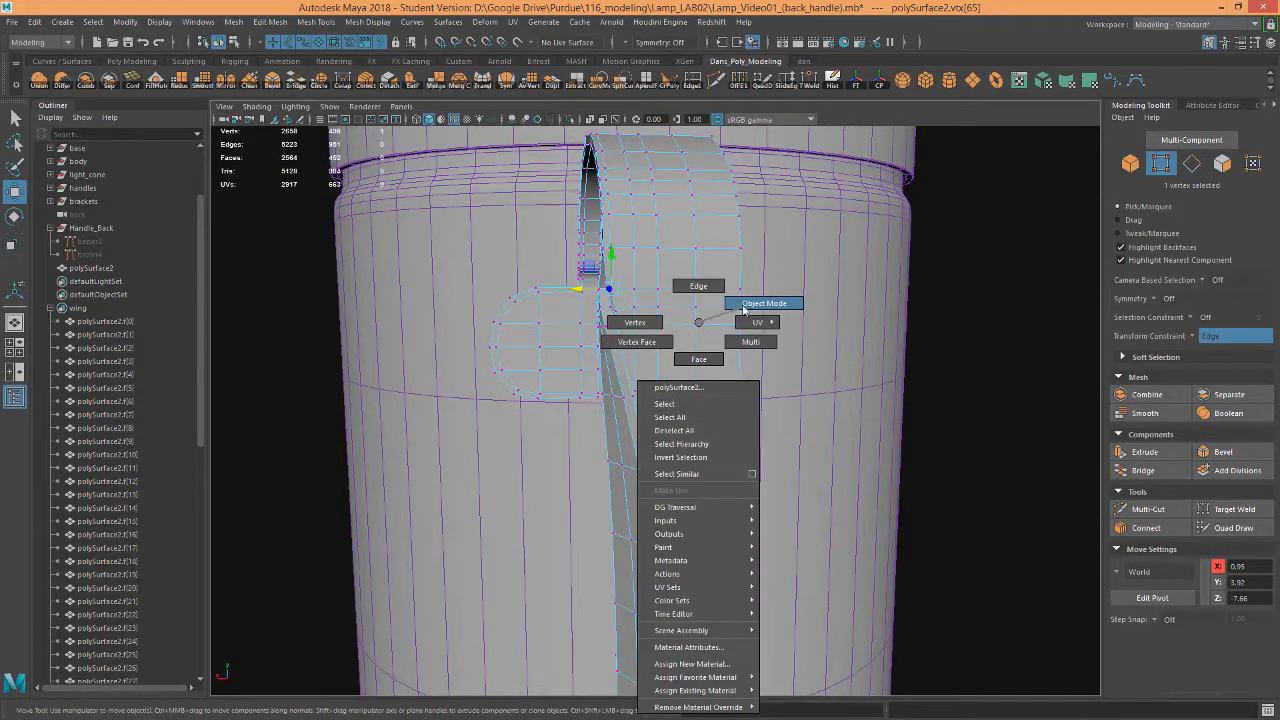
{"action": "right_click_drag", "start_coordinate": [743, 310], "coordinate": [743, 309]}
Bridge the facing border edges, four on each side, to close the open thickness gap along the handle's stepped lower edge
{"action": "left_click_drag", "start_coordinate": [737, 309], "coordinate": [632, 324], "text": "alt"}
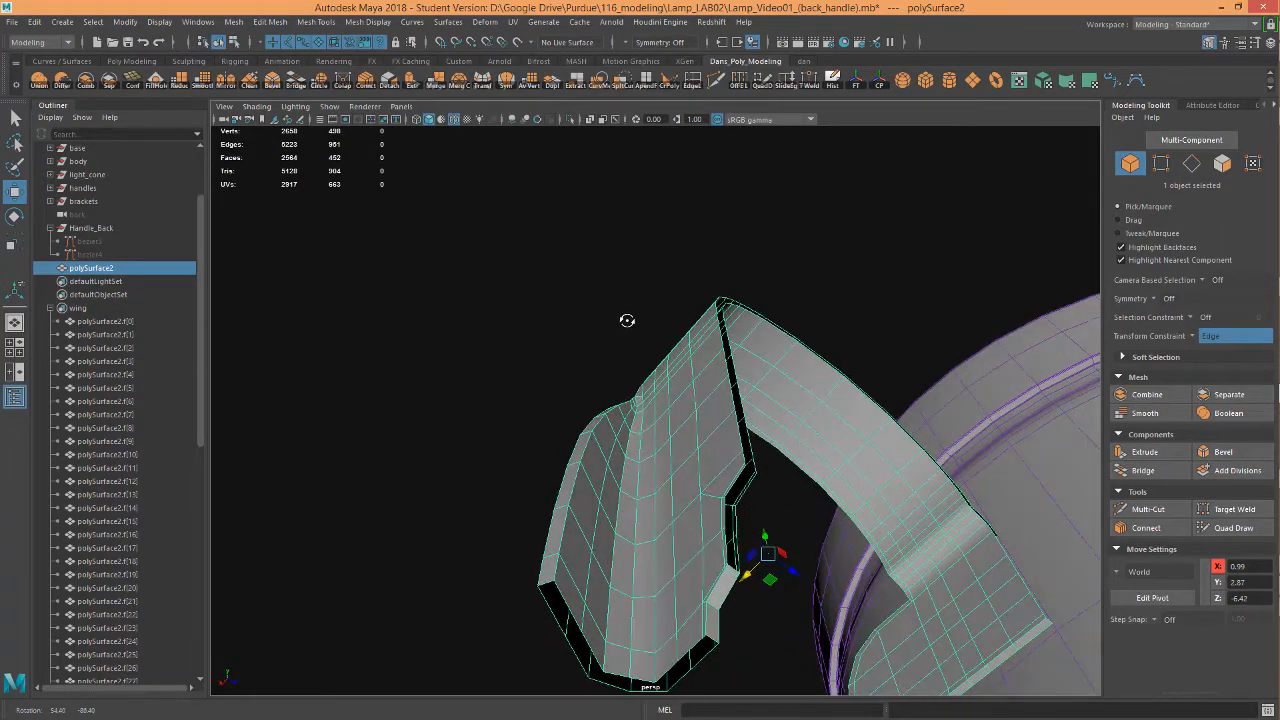
{"action": "right_click_drag", "start_coordinate": [720, 572], "coordinate": [665, 483], "text": "alt"}
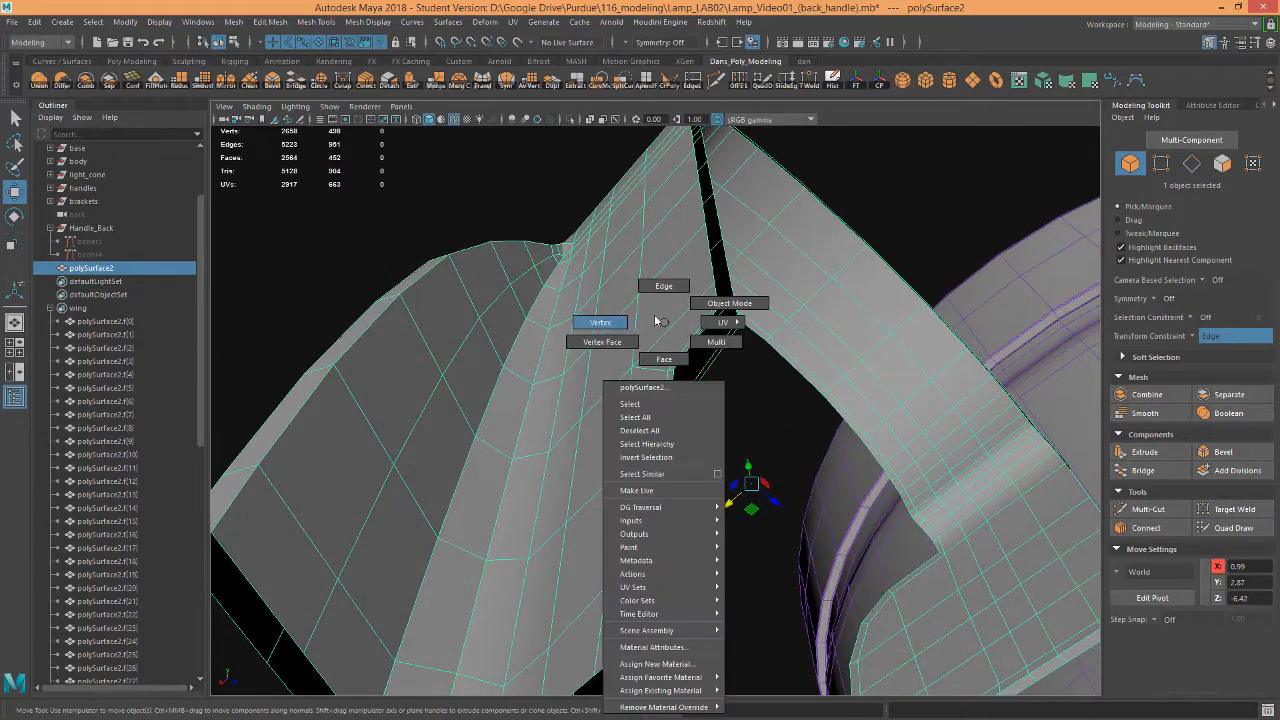
{"action": "right_click_drag", "start_coordinate": [645, 333], "coordinate": [660, 287]}
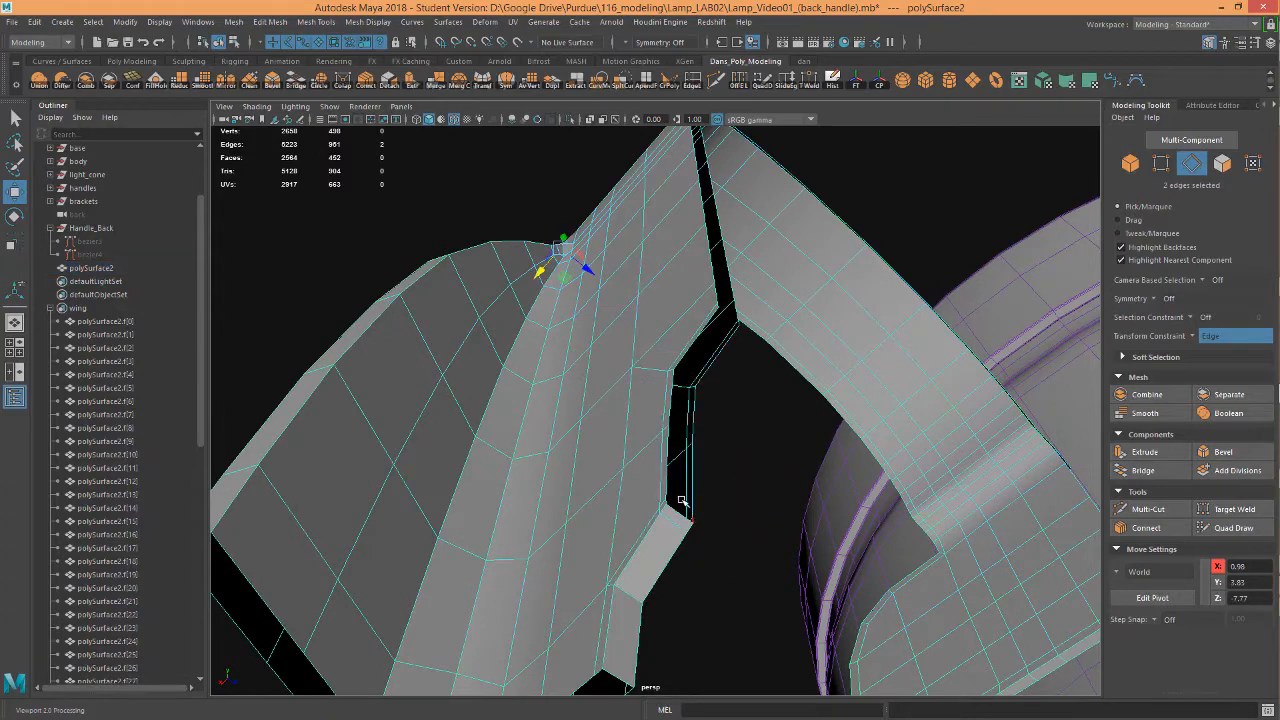
{"action": "left_click", "coordinate": [707, 326]}
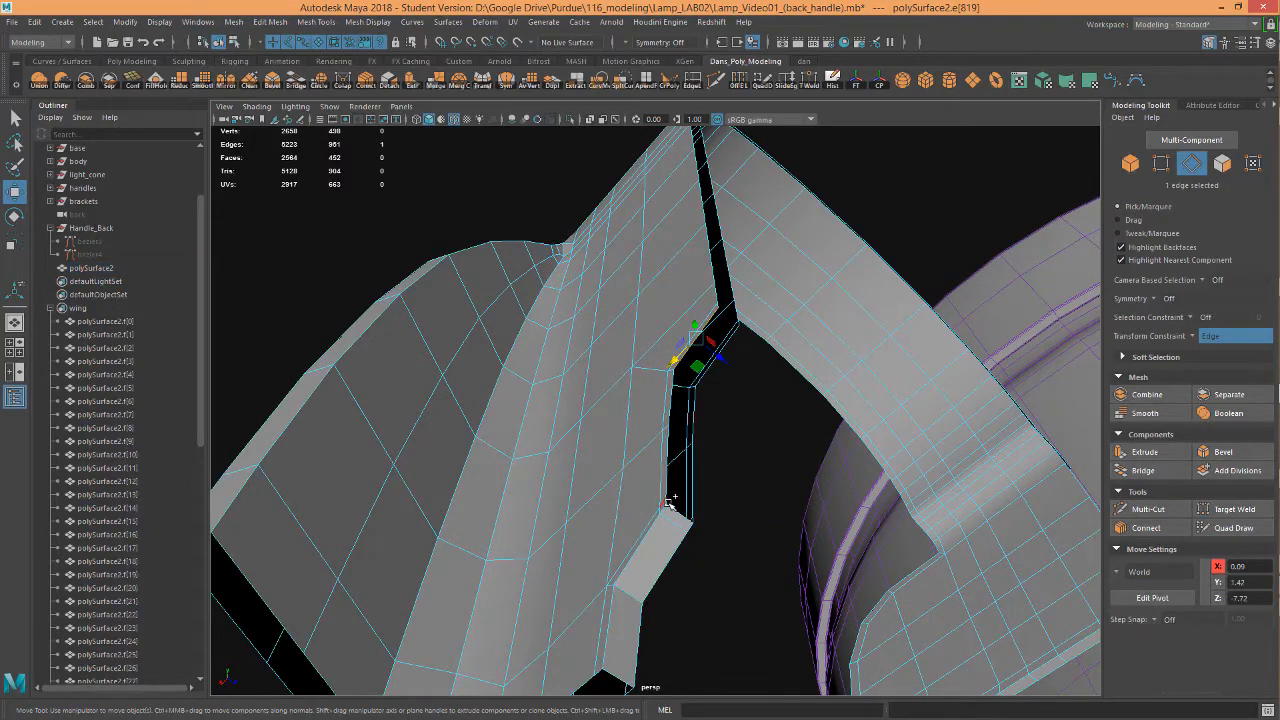
{"action": "double_click", "coordinate": [668, 502], "text": "shift"}
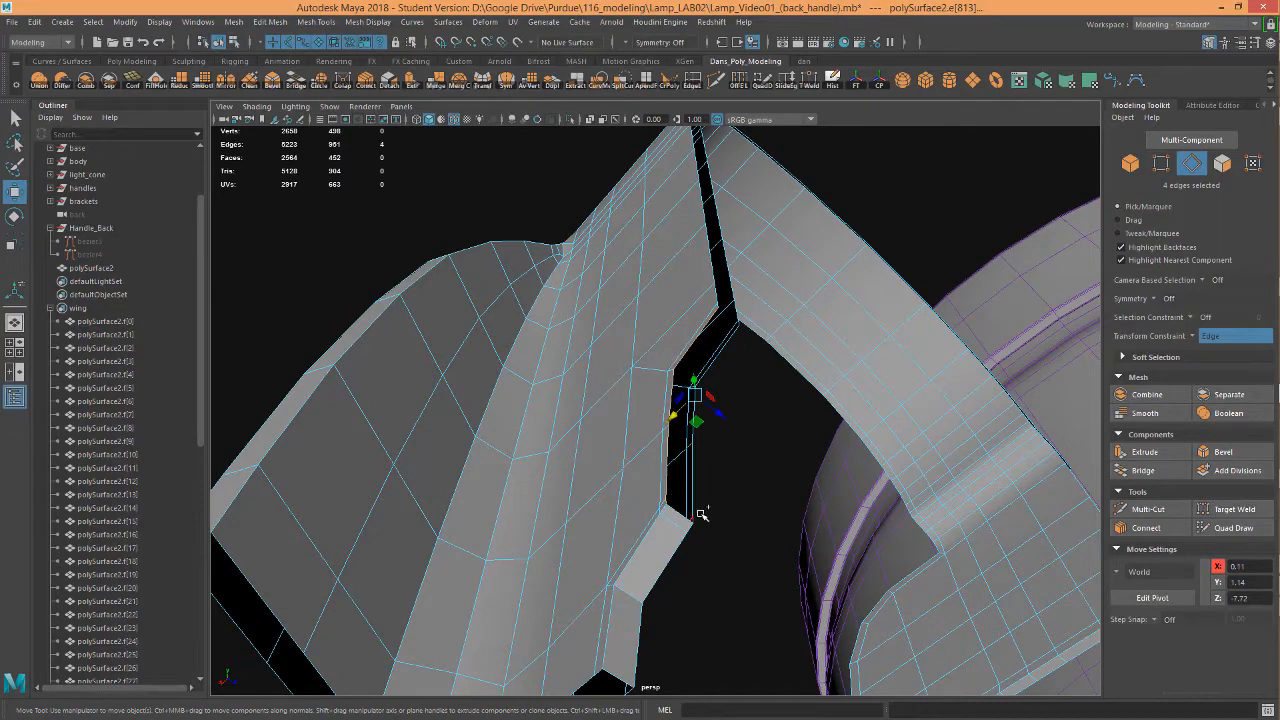
{"action": "double_click", "coordinate": [733, 337], "text": "shift"}
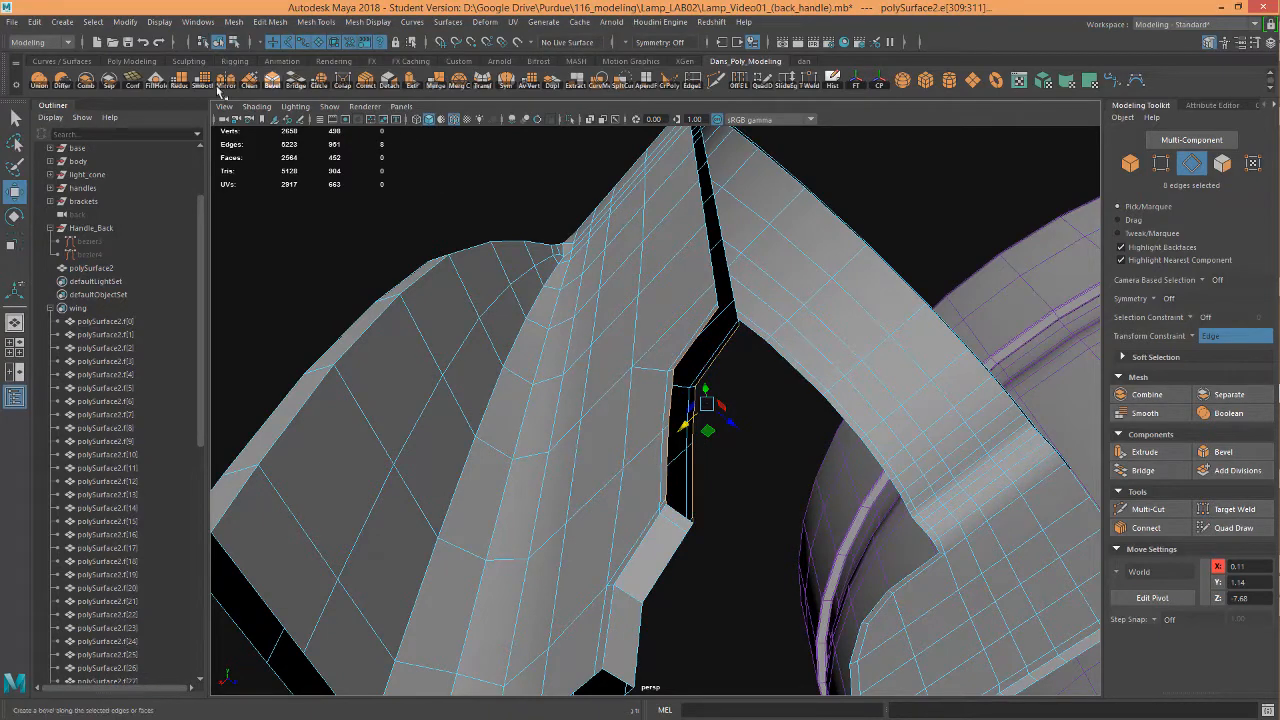
{"action": "left_click", "coordinate": [296, 84]}
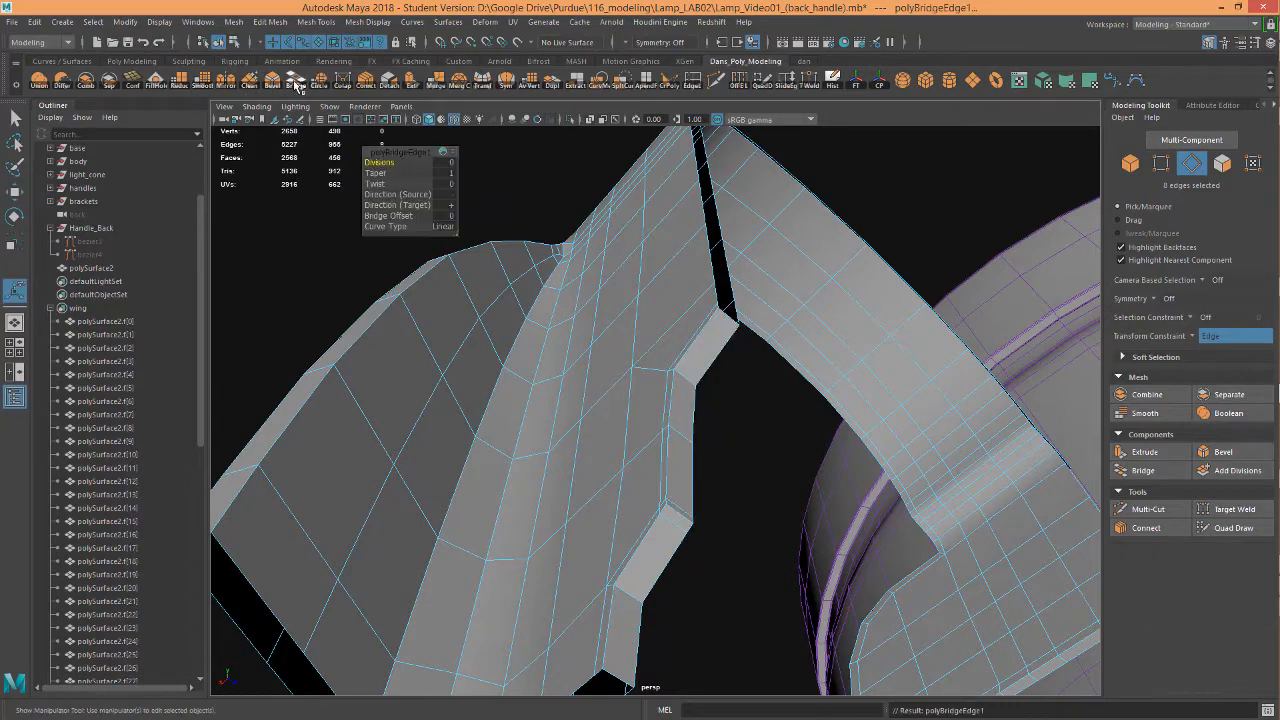
{"action": "left_click_drag", "start_coordinate": [482, 209], "coordinate": [557, 257], "text": "alt"}
{"action": "key", "text": "w"}
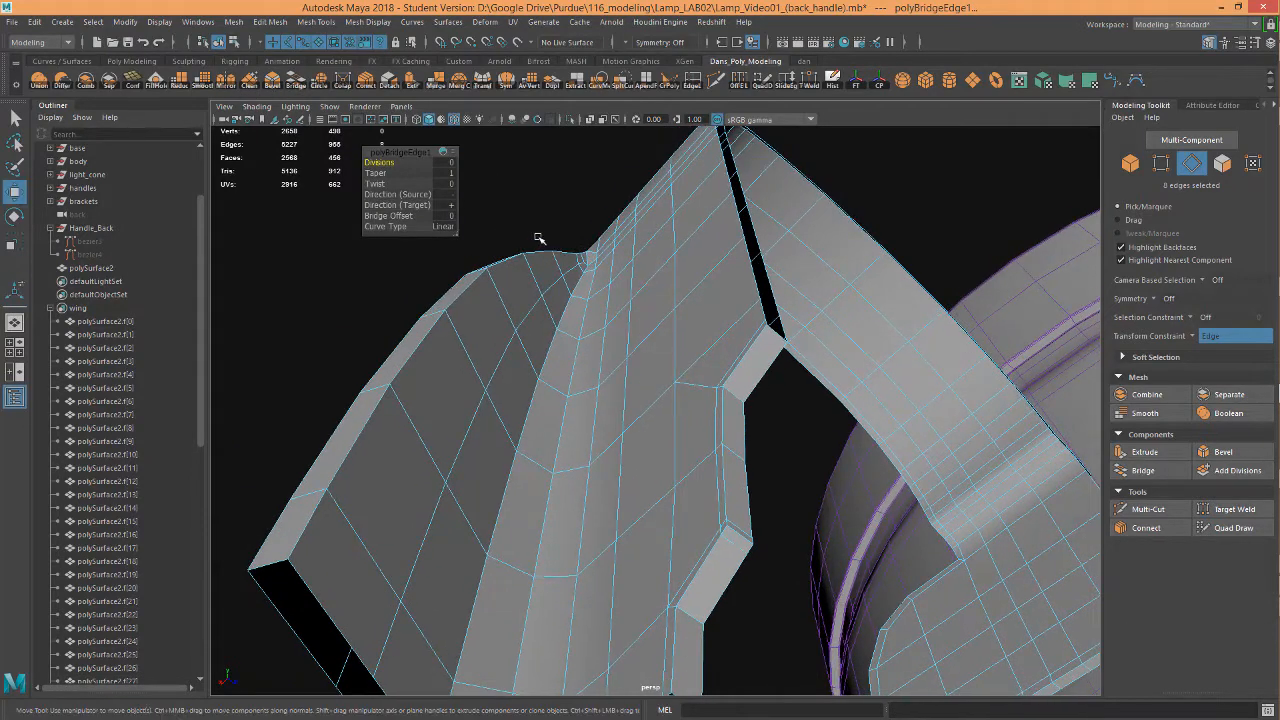
Examine the handle's thickness, its wing-strap junction and the curved strap from the side, front and above
{"action": "left_click_drag", "start_coordinate": [610, 346], "coordinate": [720, 362], "text": "alt"}
{"action": "right_click_drag", "start_coordinate": [700, 364], "coordinate": [491, 371], "text": "alt"}
{"action": "left_click_drag", "start_coordinate": [580, 350], "coordinate": [617, 386], "text": "alt"}
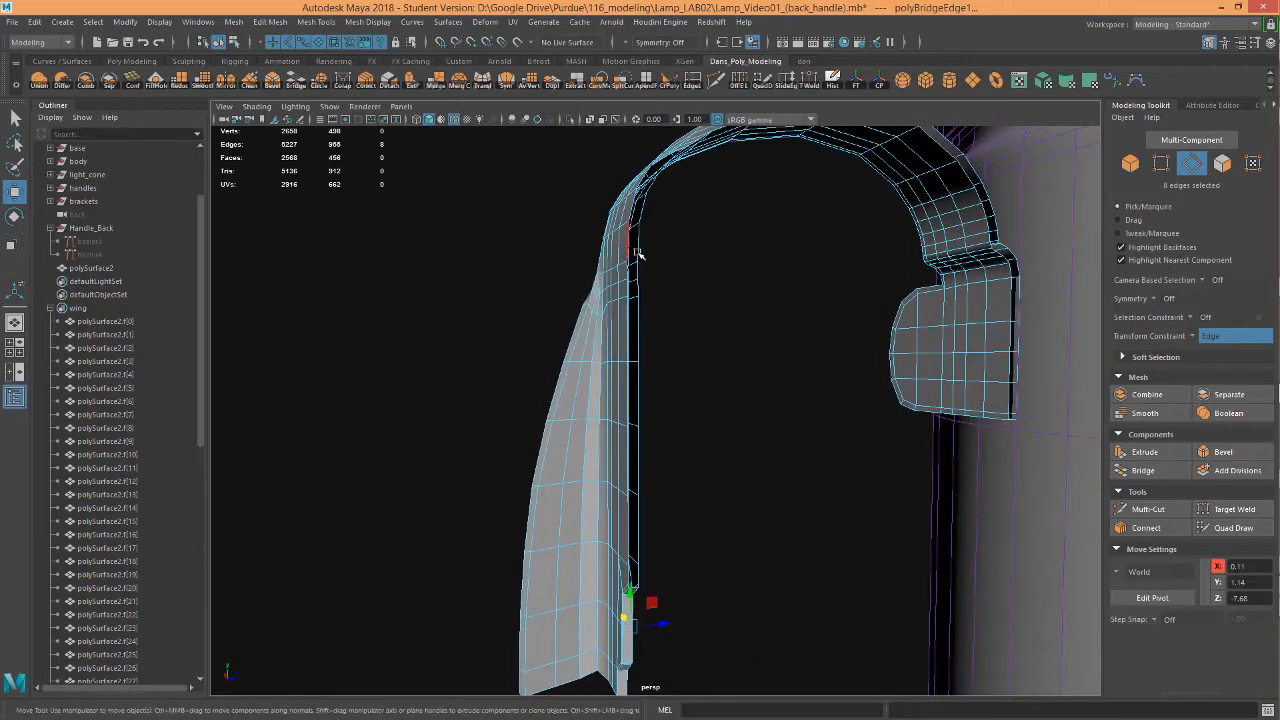
{"action": "left_click_drag", "start_coordinate": [573, 298], "coordinate": [602, 268], "text": "alt"}
{"action": "left_click_drag", "start_coordinate": [738, 283], "coordinate": [475, 356], "text": "alt"}
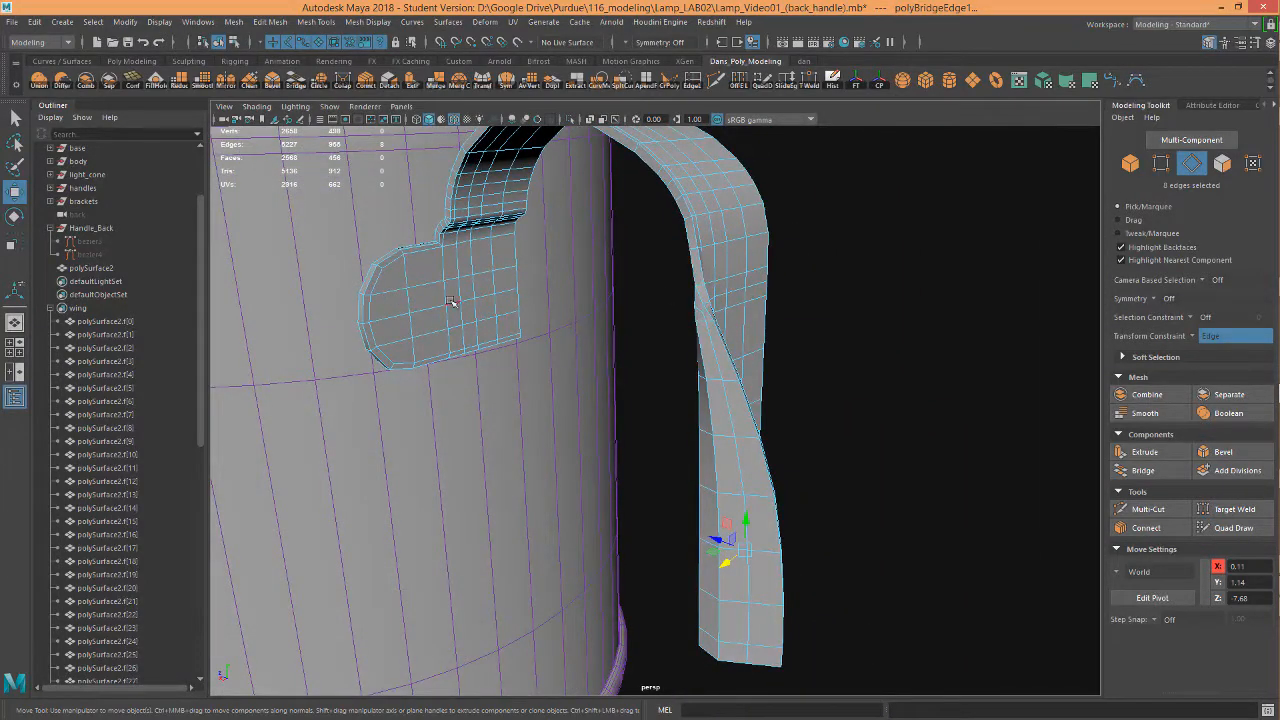
{"action": "left_click_drag", "start_coordinate": [431, 300], "coordinate": [428, 303], "text": "alt"}
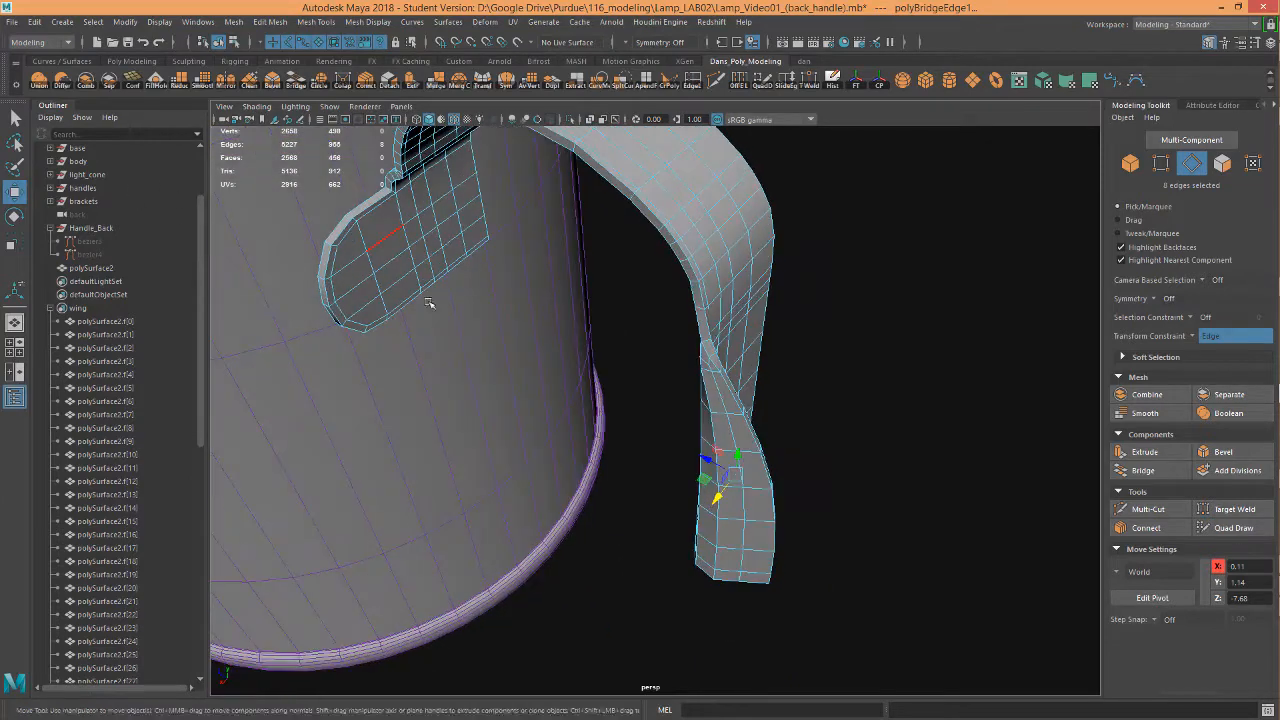